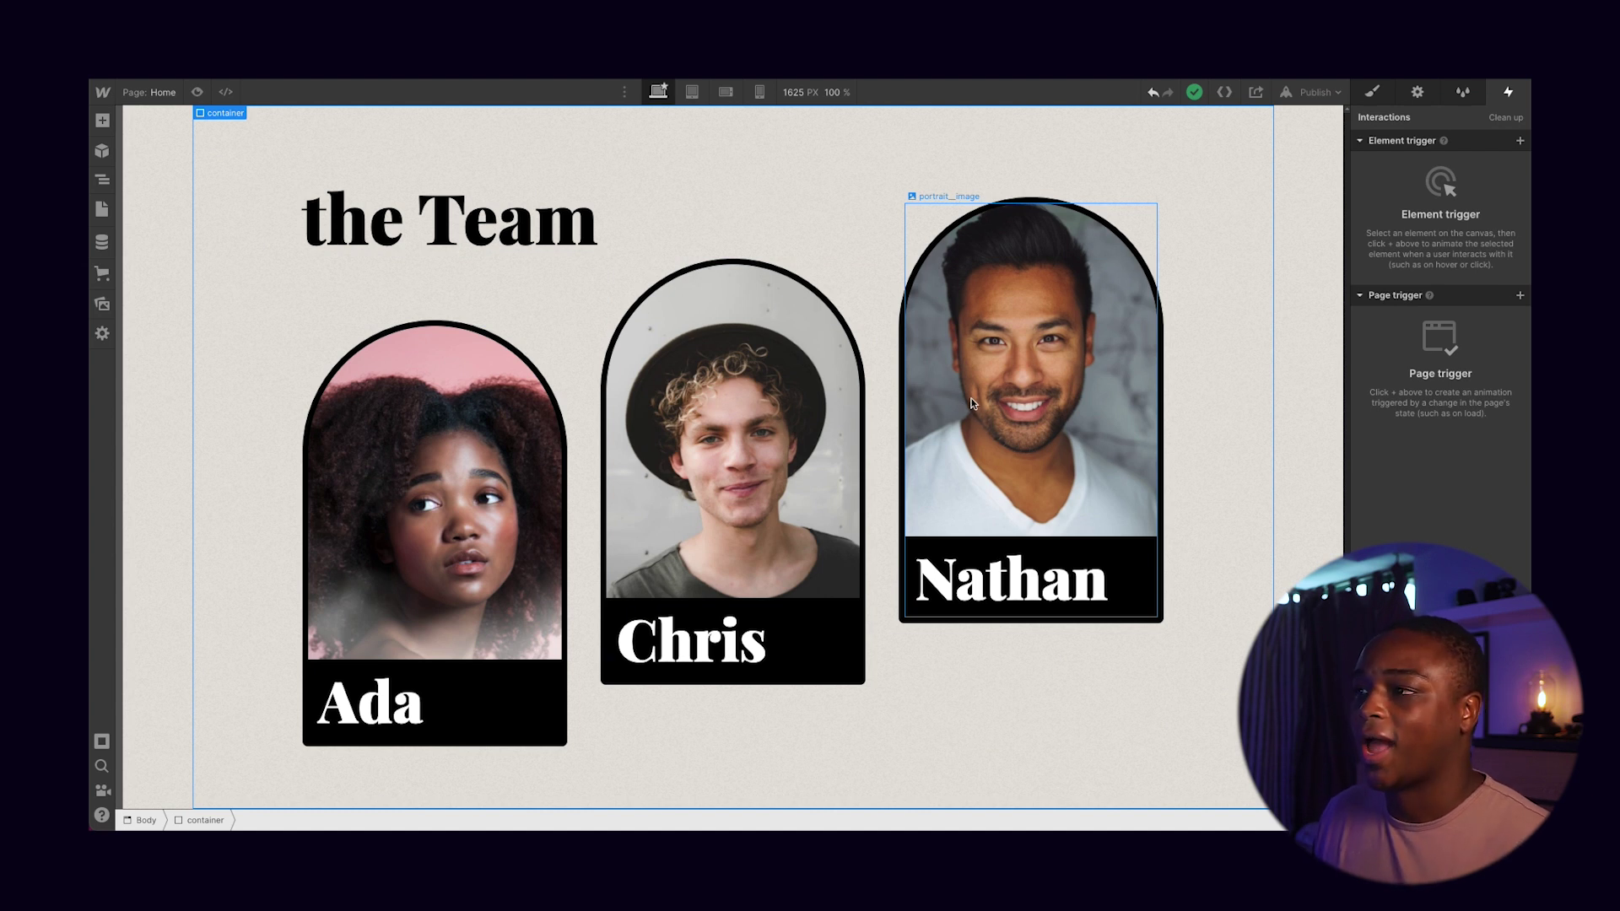
Examine the page structure, the grid settings of wrapper__portraits and the first portrait element inside it
left_click(103, 181)
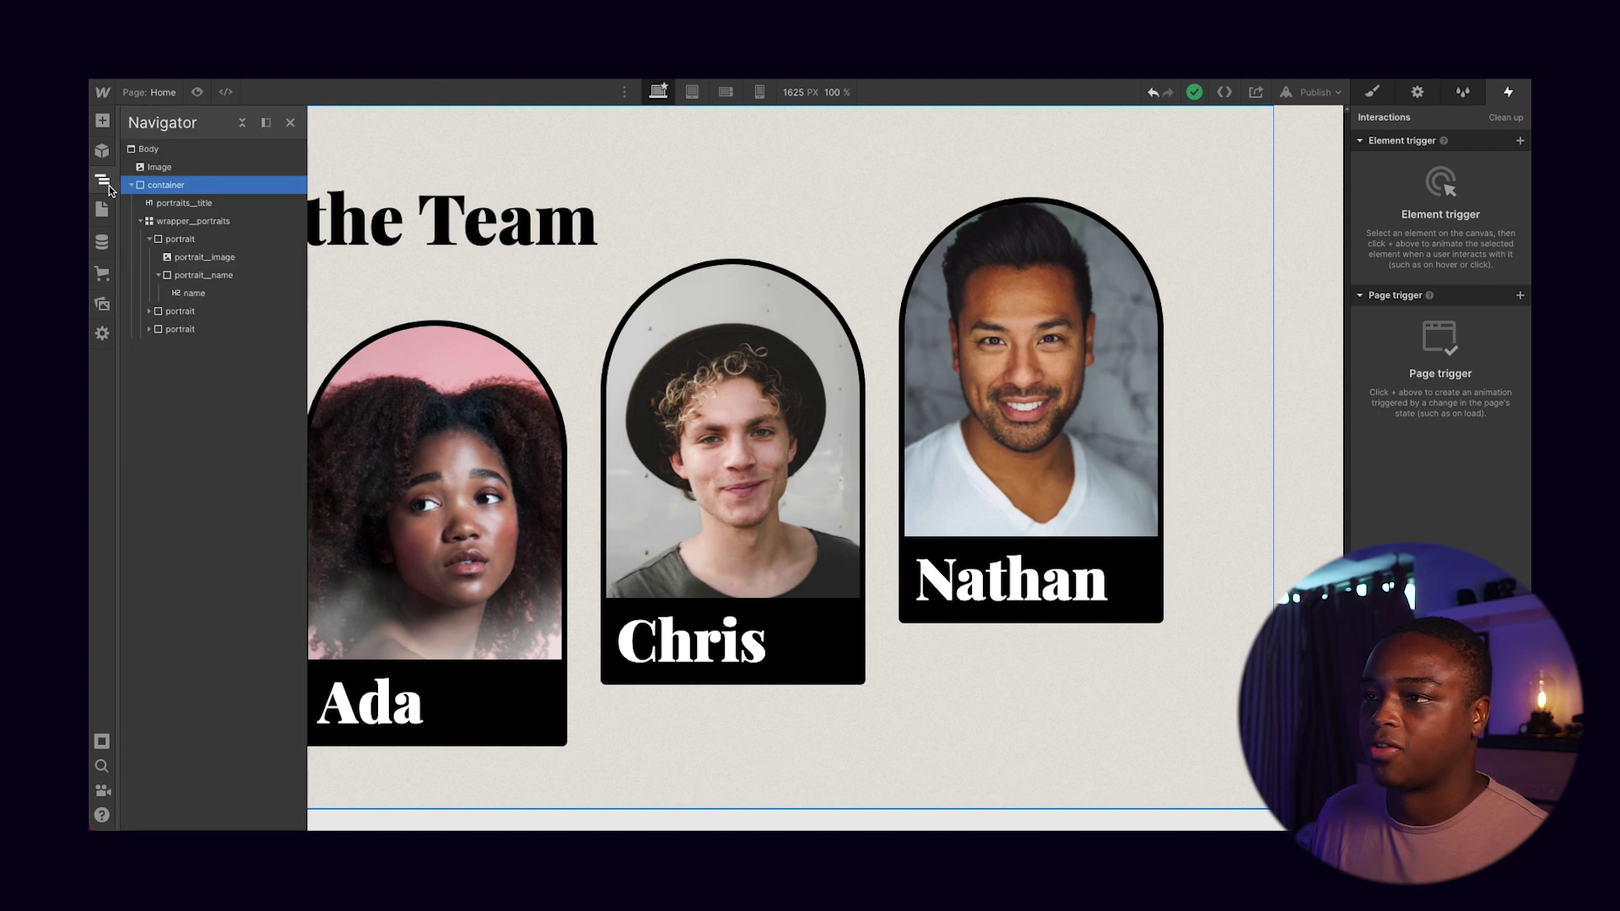
left_click(215, 243)
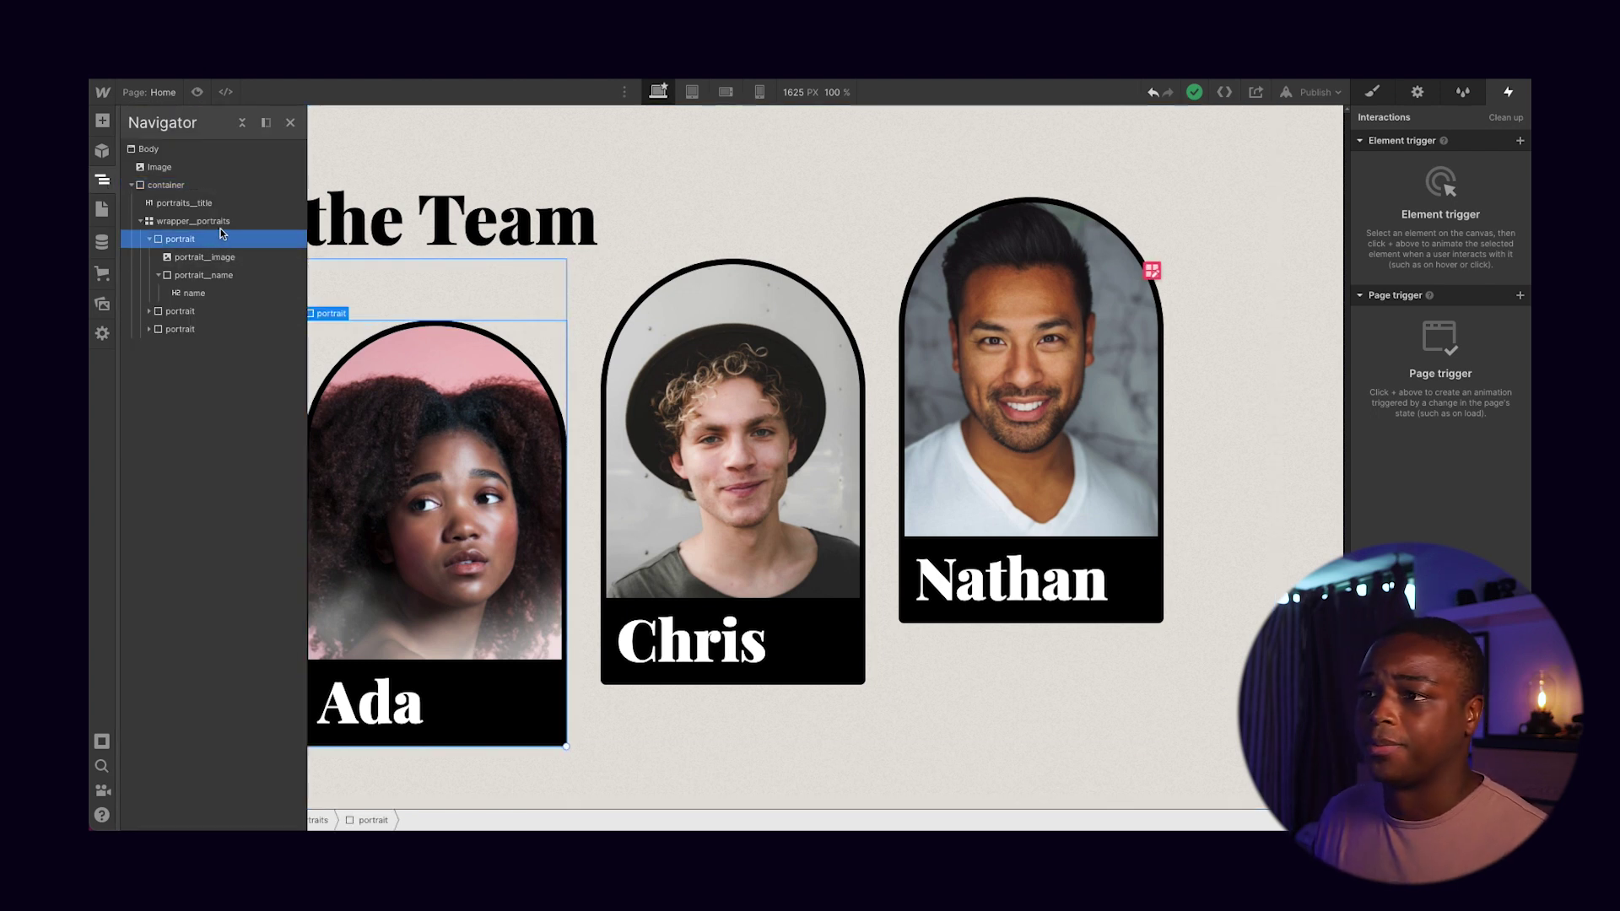
left_click(225, 226)
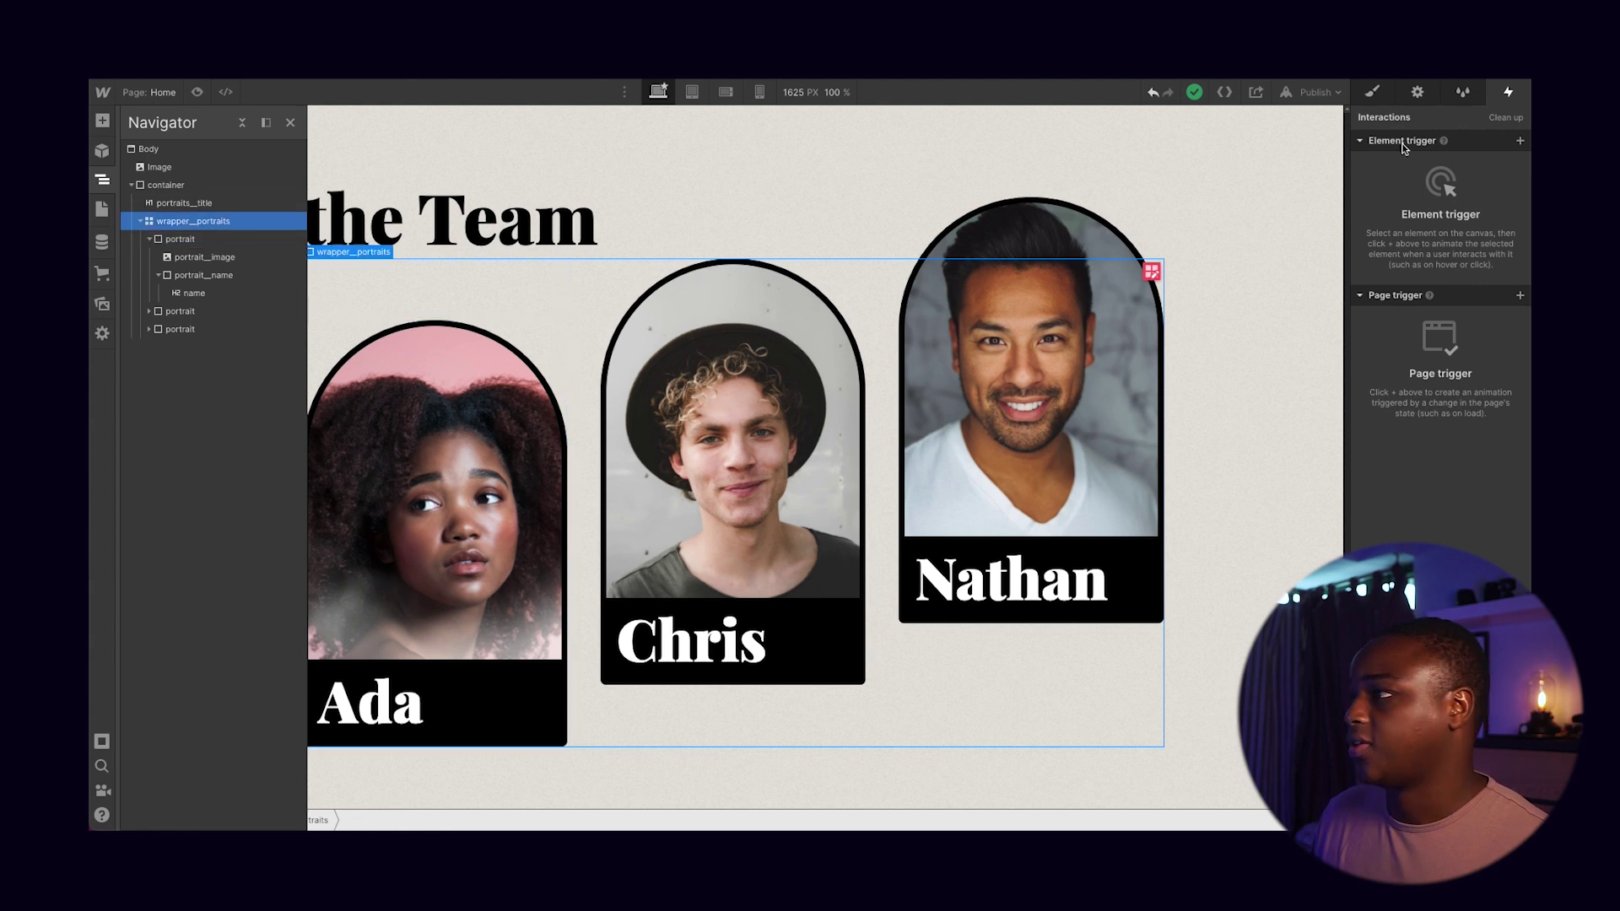
left_click(1377, 94)
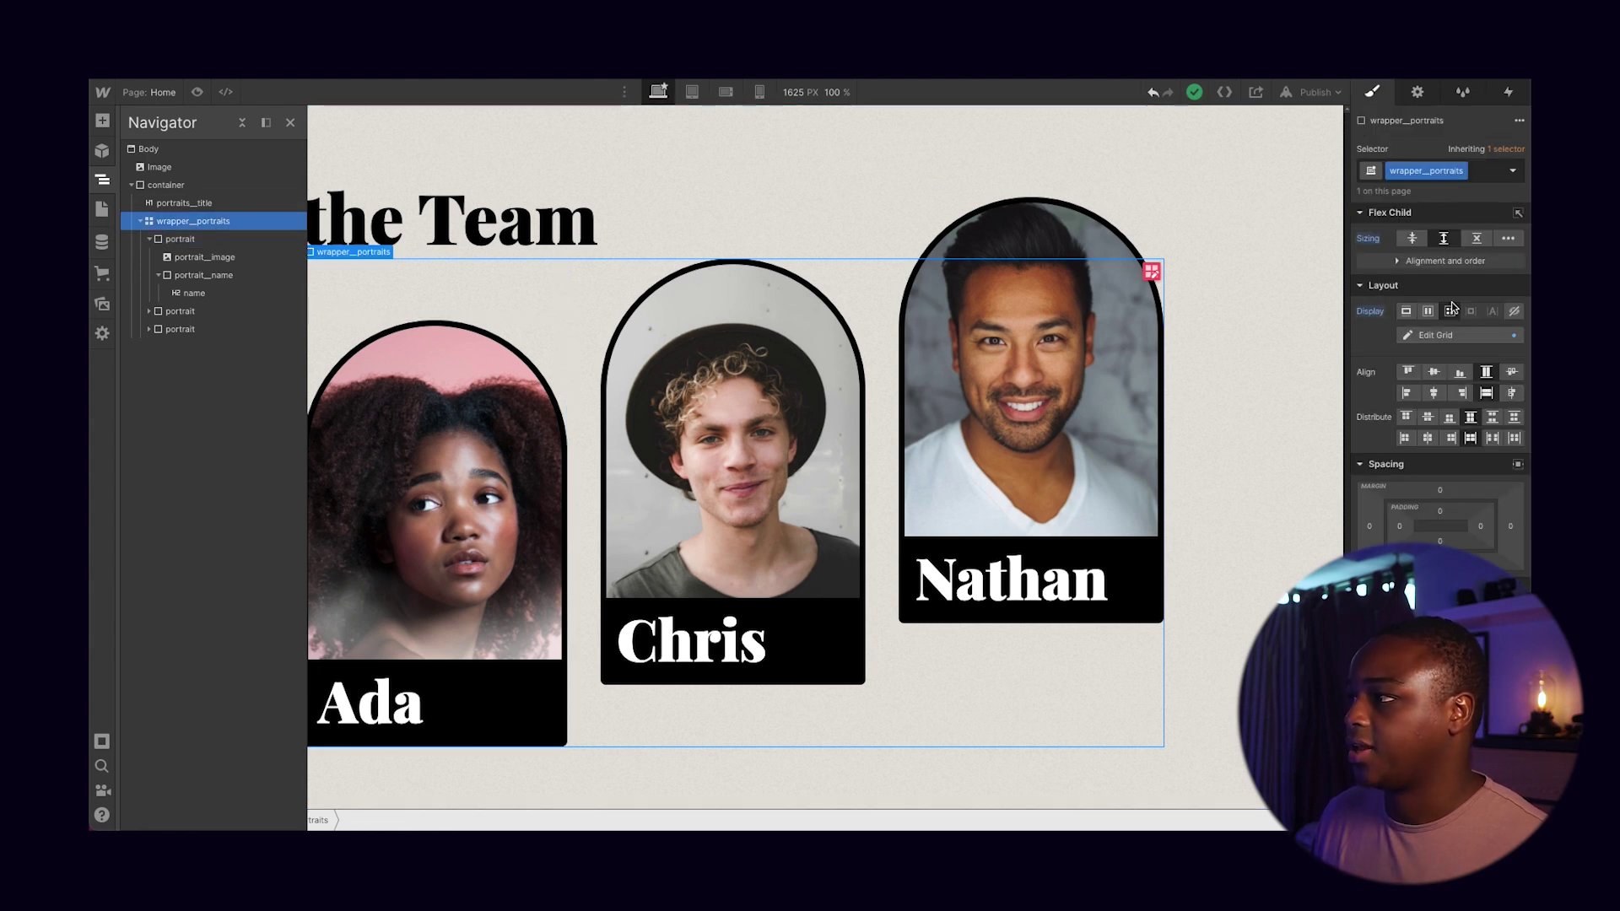
left_click(175, 241)
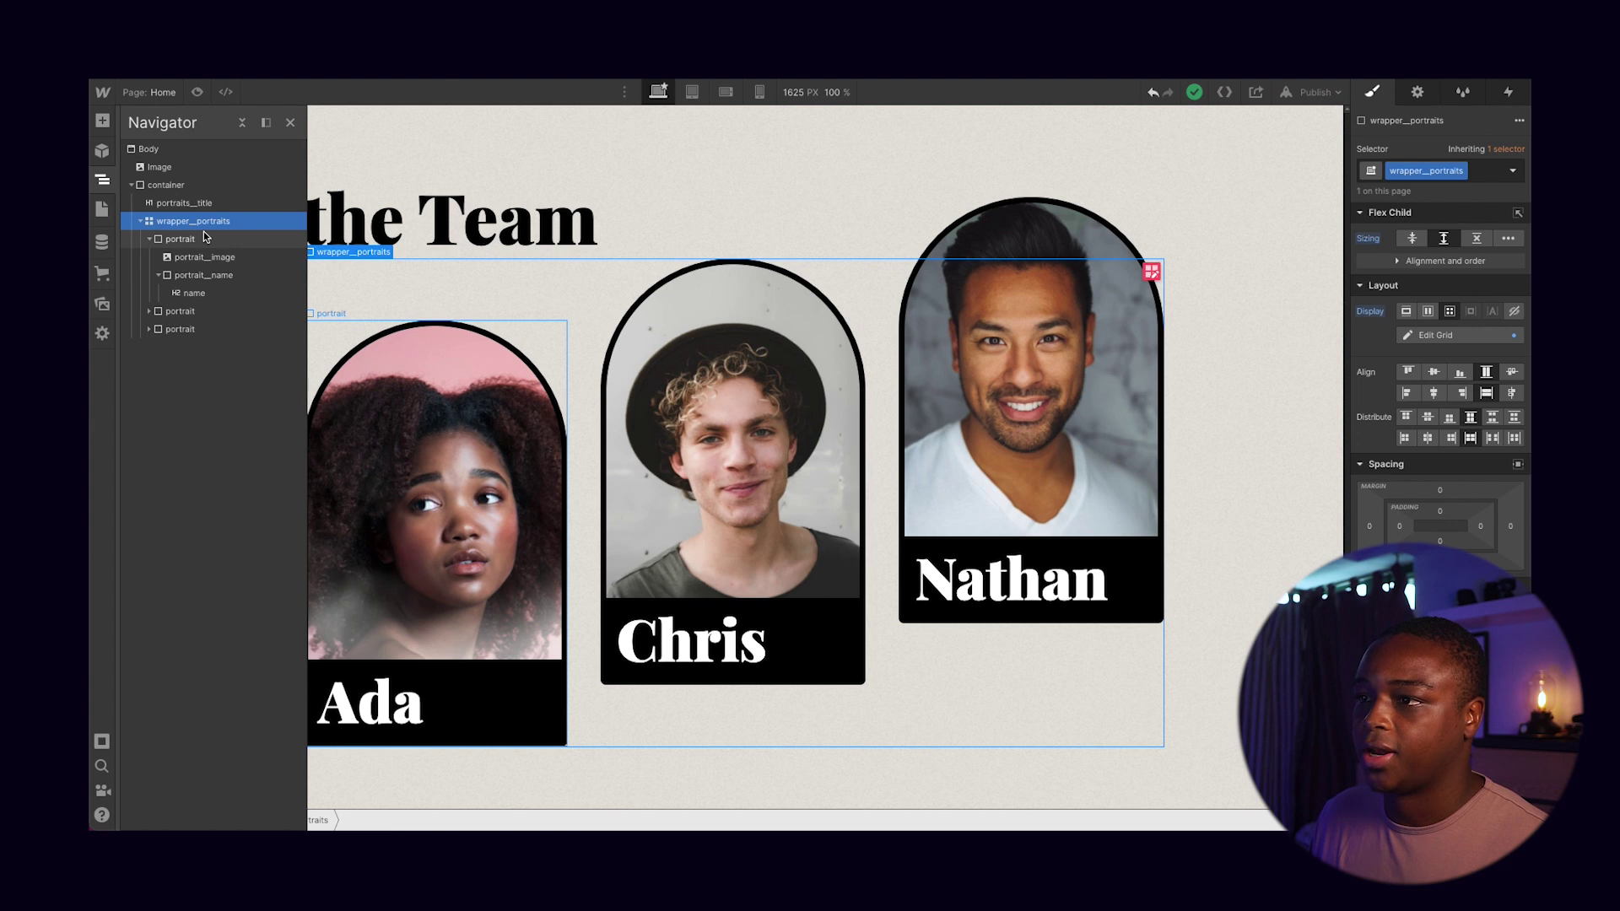
left_click(150, 239)
left_click(149, 239)
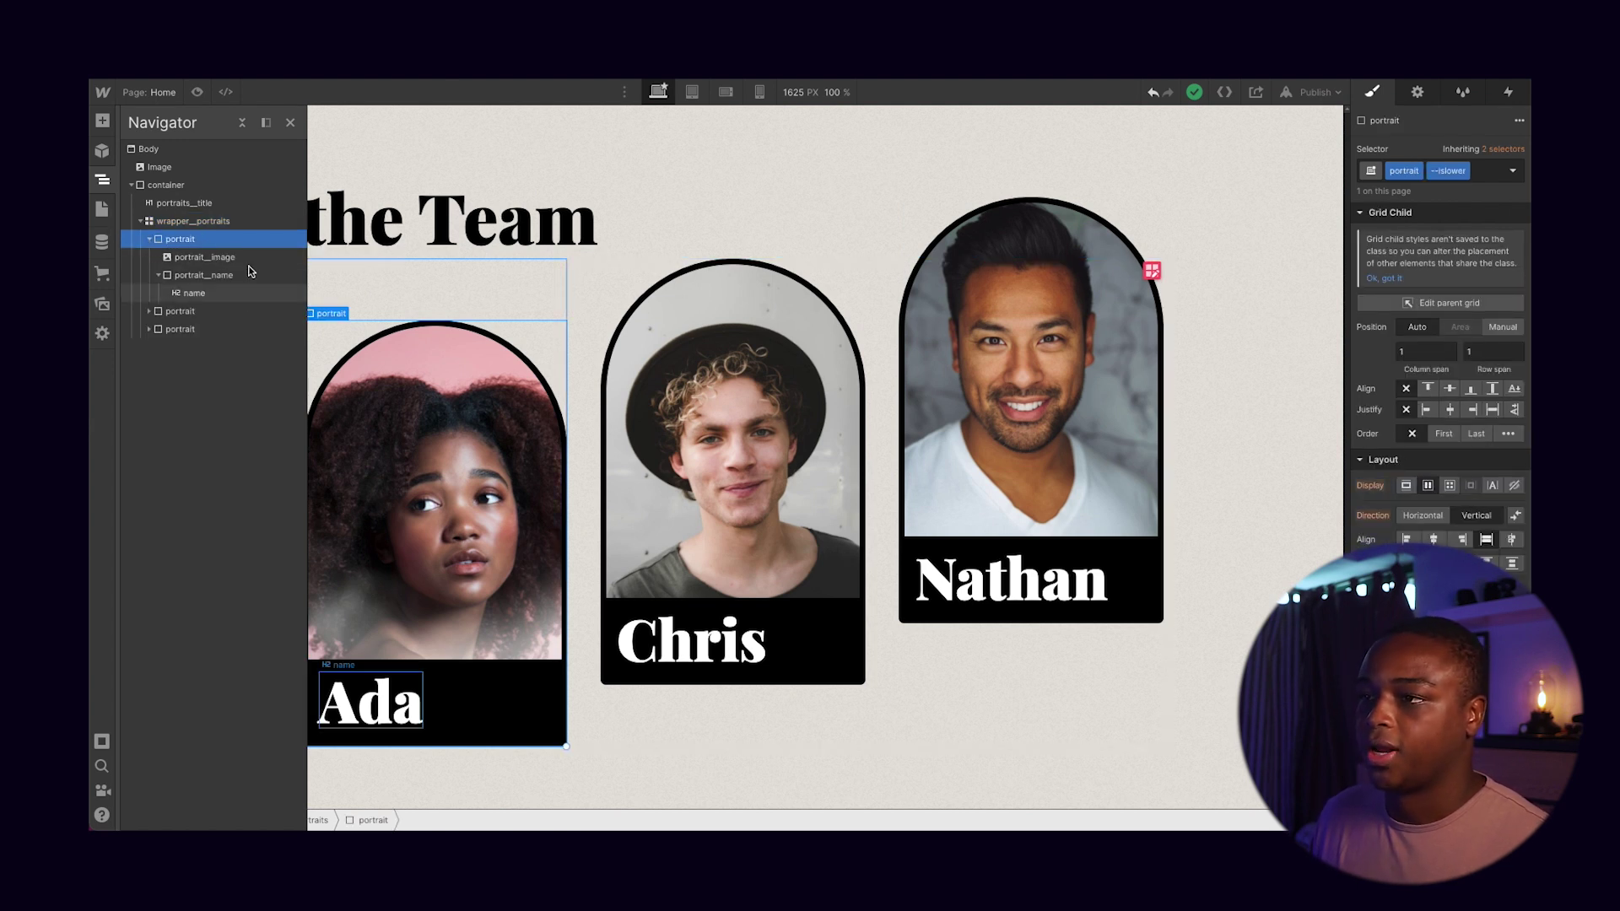
Review the size, position, layout and overflow styles of the first card's portrait__image and portrait__name
left_click(180, 262)
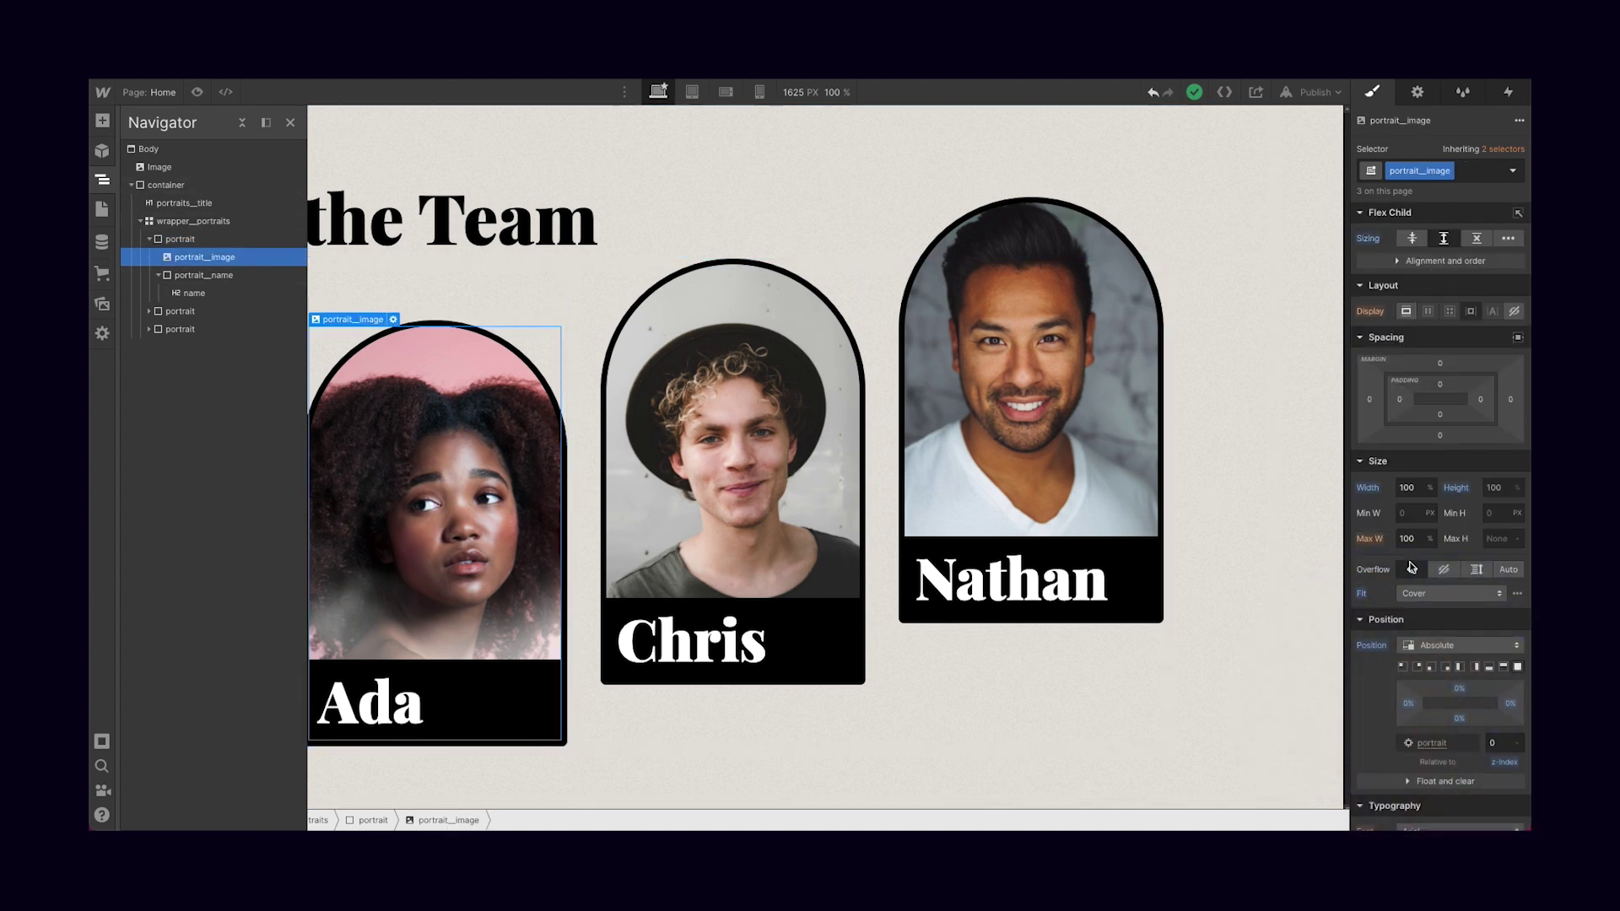
scroll(1451, 531, "down", 1)
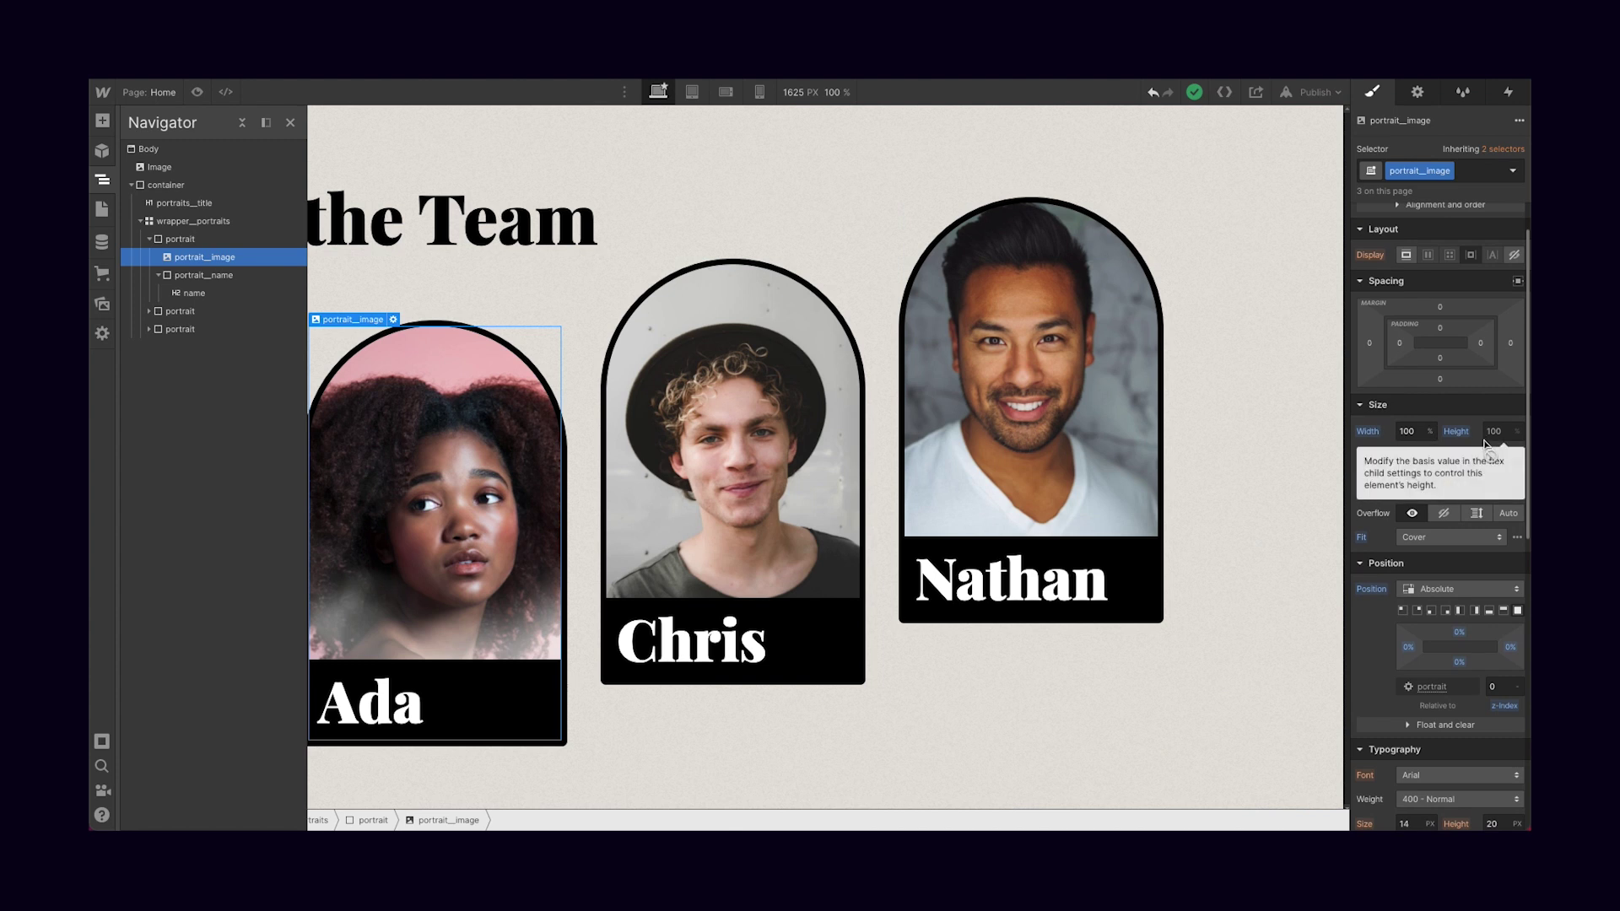
scroll(1469, 590, "down", 1)
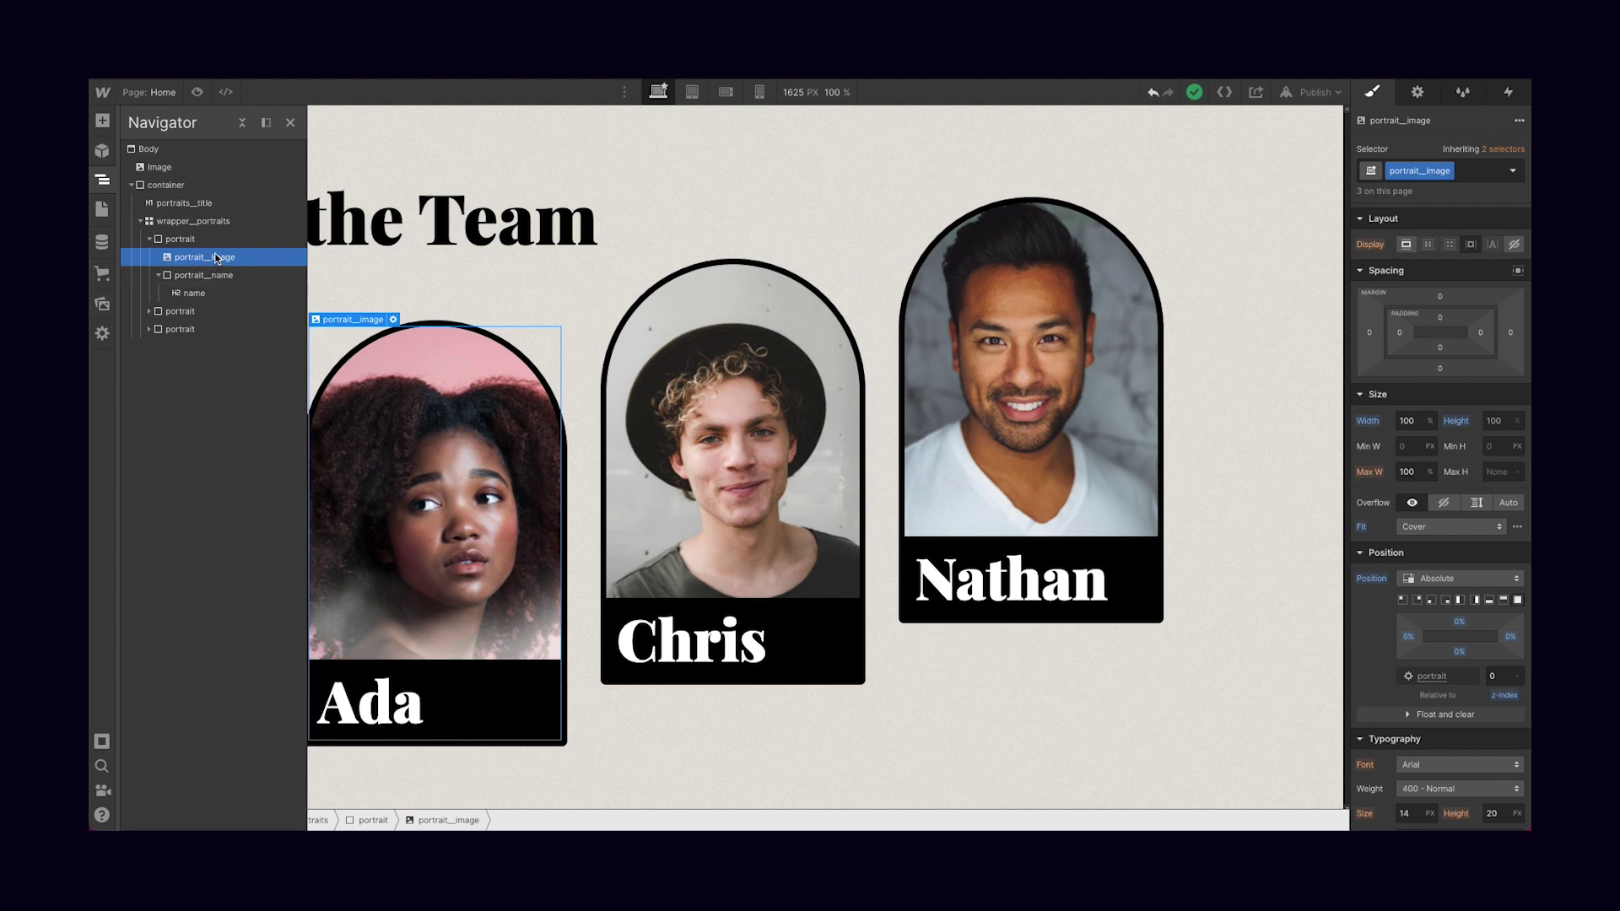
left_click(177, 279)
left_click(157, 277)
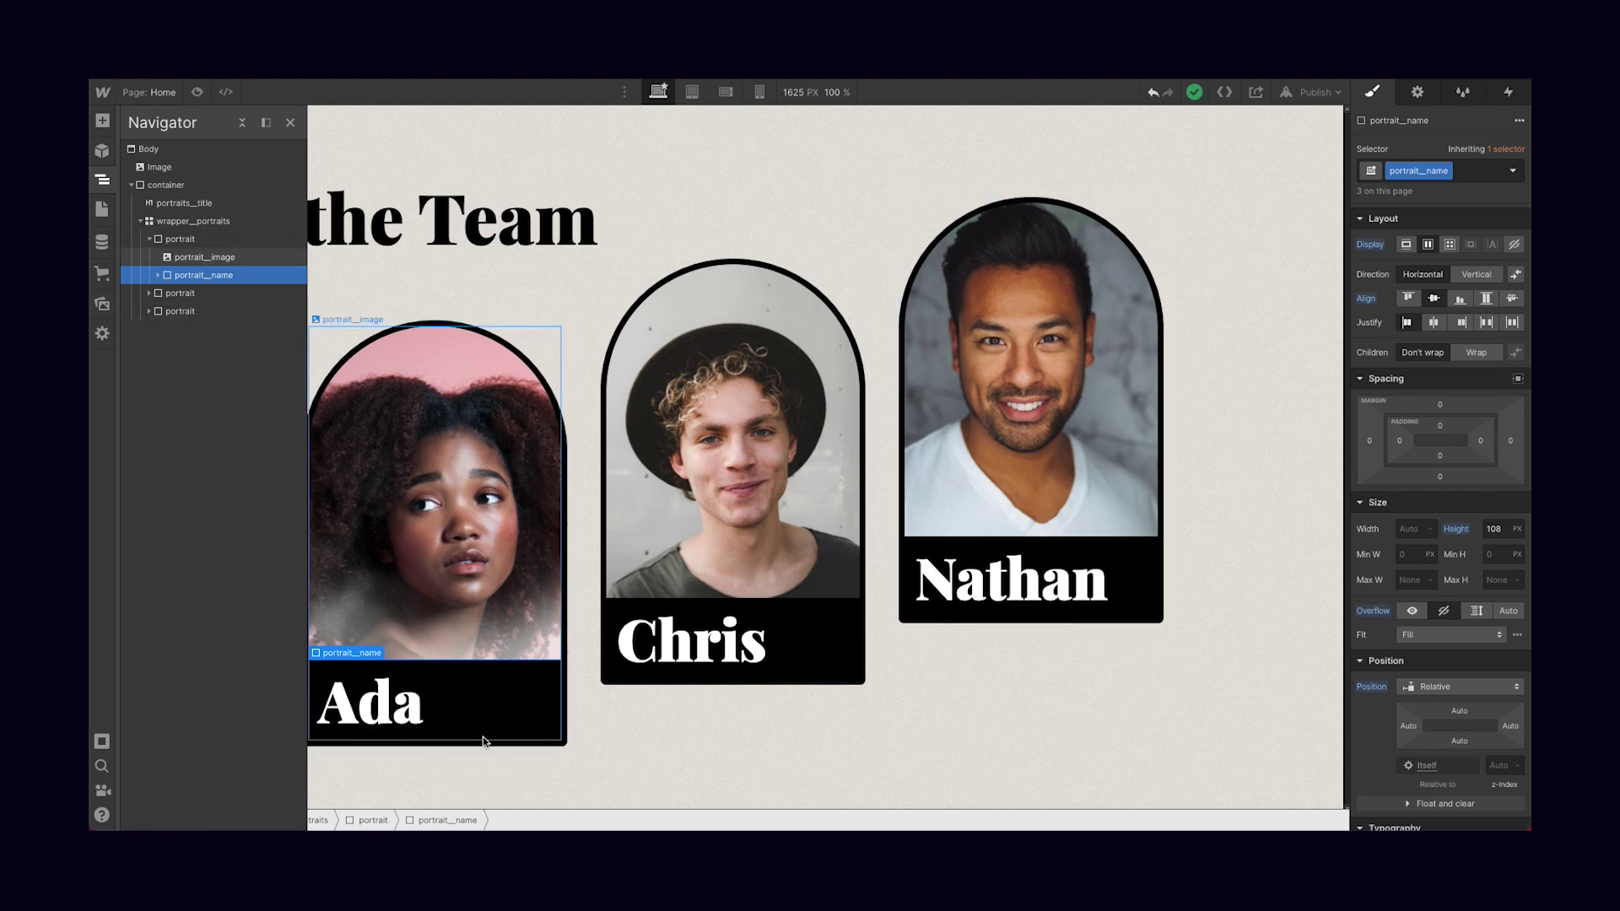
Review the first portrait element's flex layout and justification, then collapse the element tree and return to the container
left_click(217, 238)
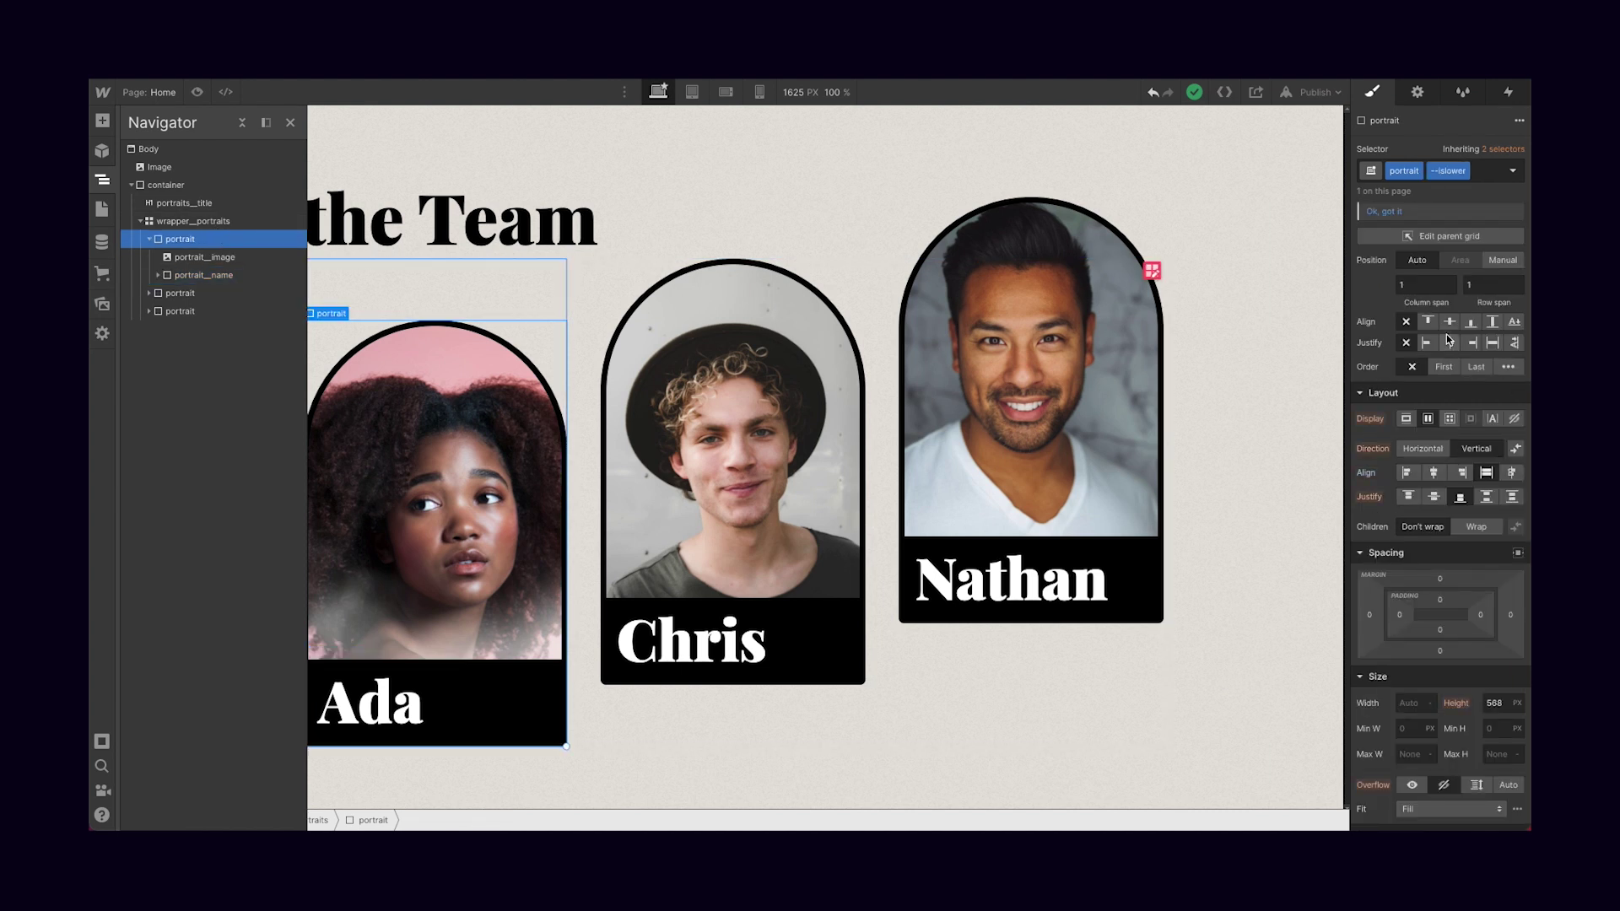
scroll(1447, 342, "up", 2)
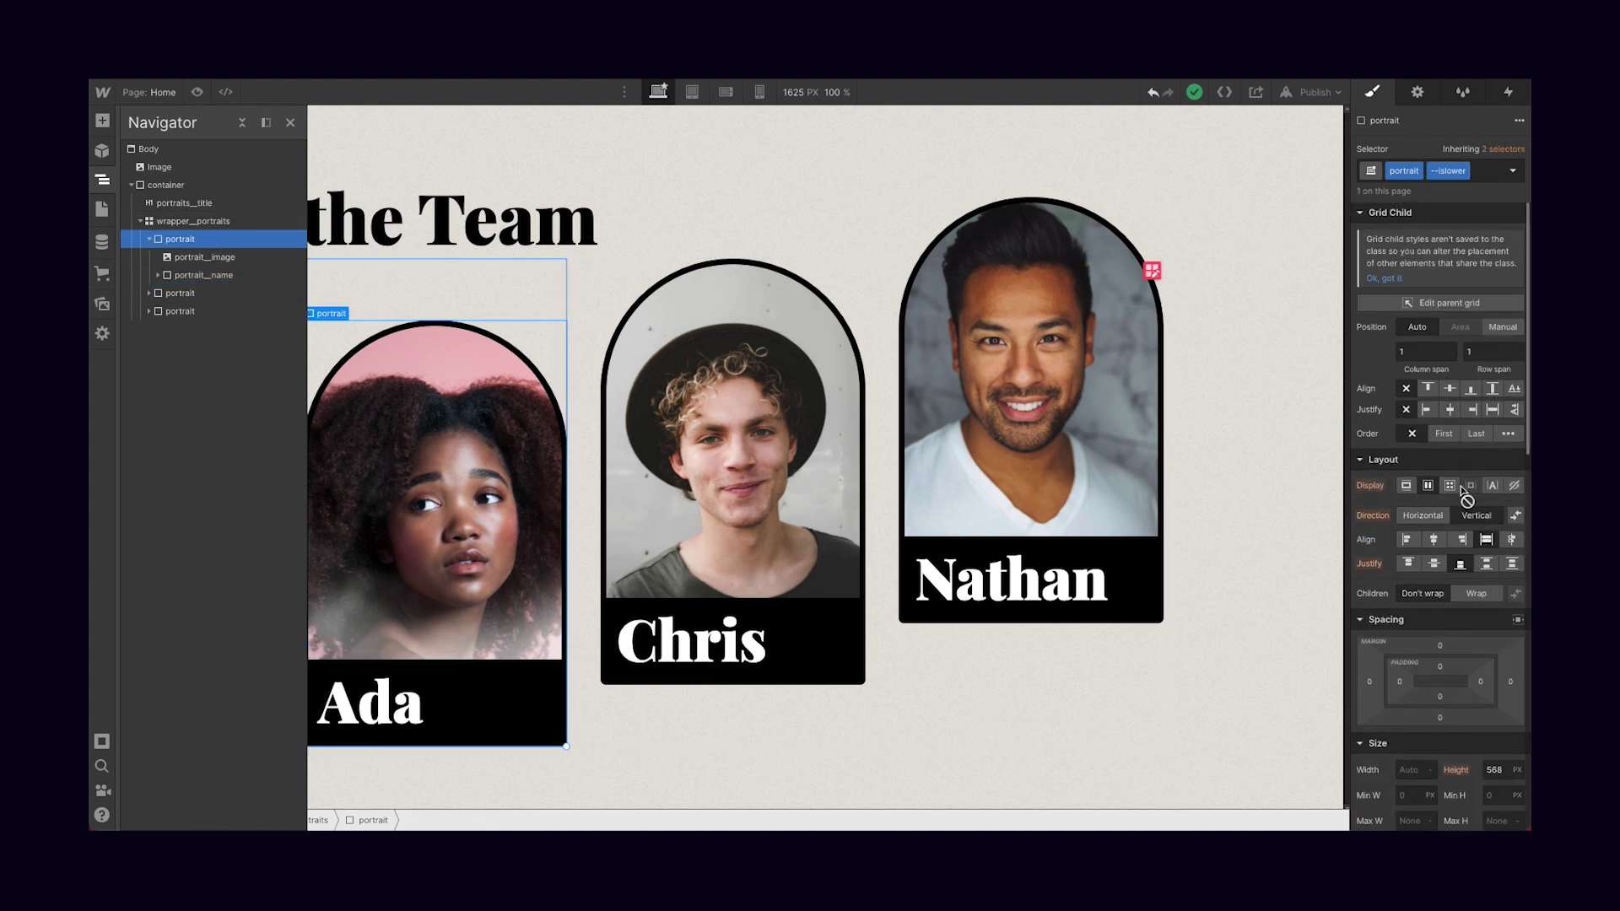
left_click(1459, 564)
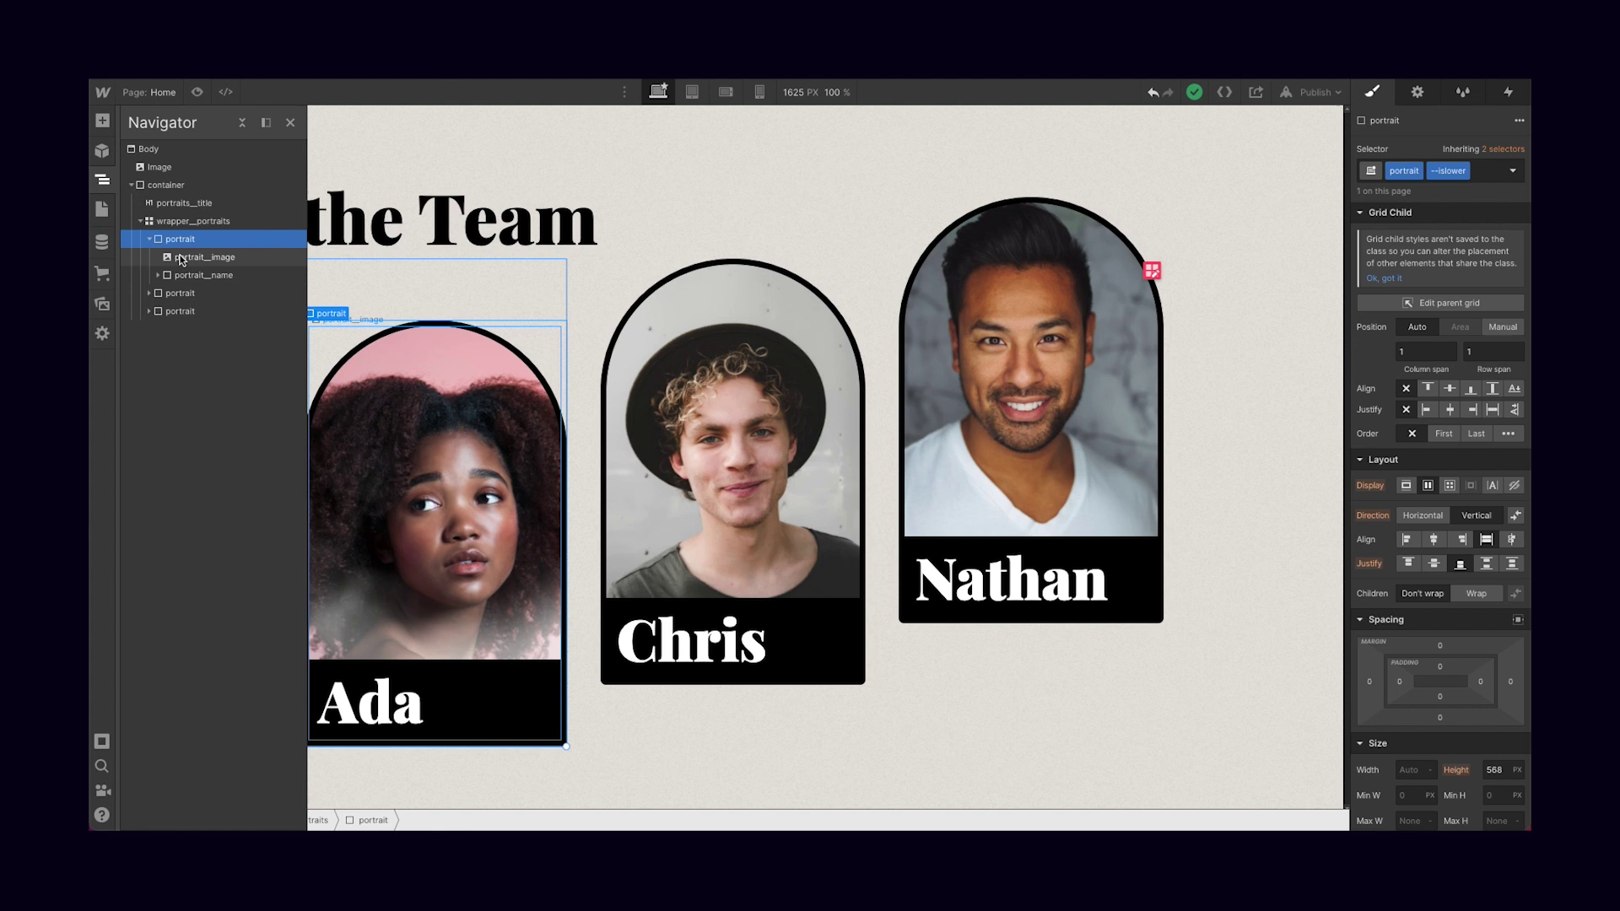
left_click(141, 221)
left_click(131, 185)
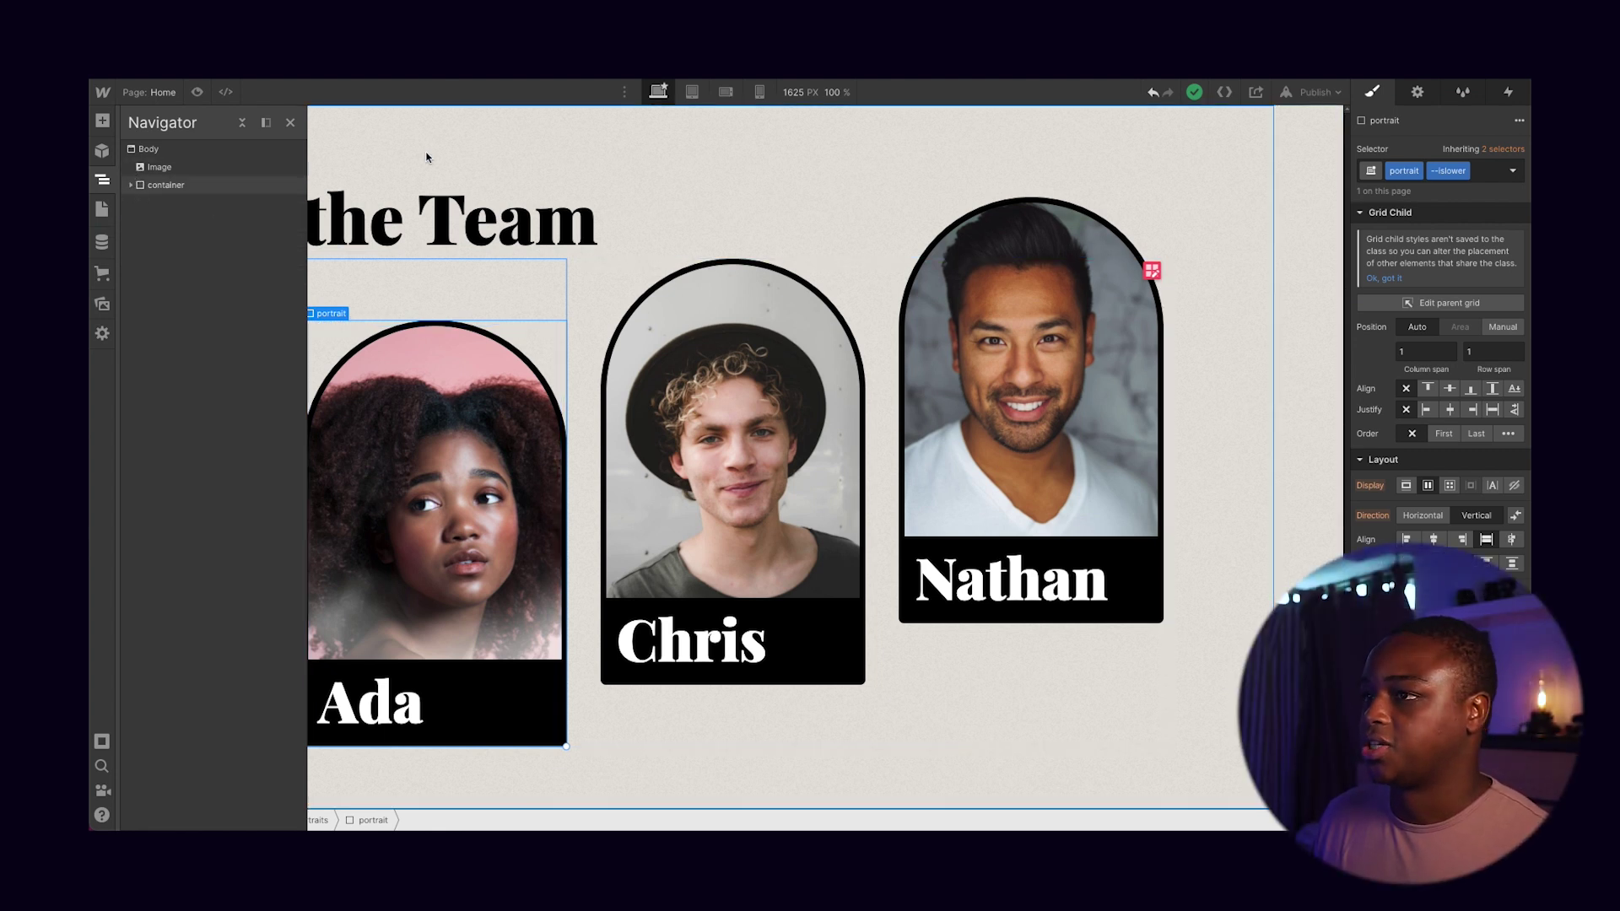
left_click(427, 151)
left_click(427, 150)
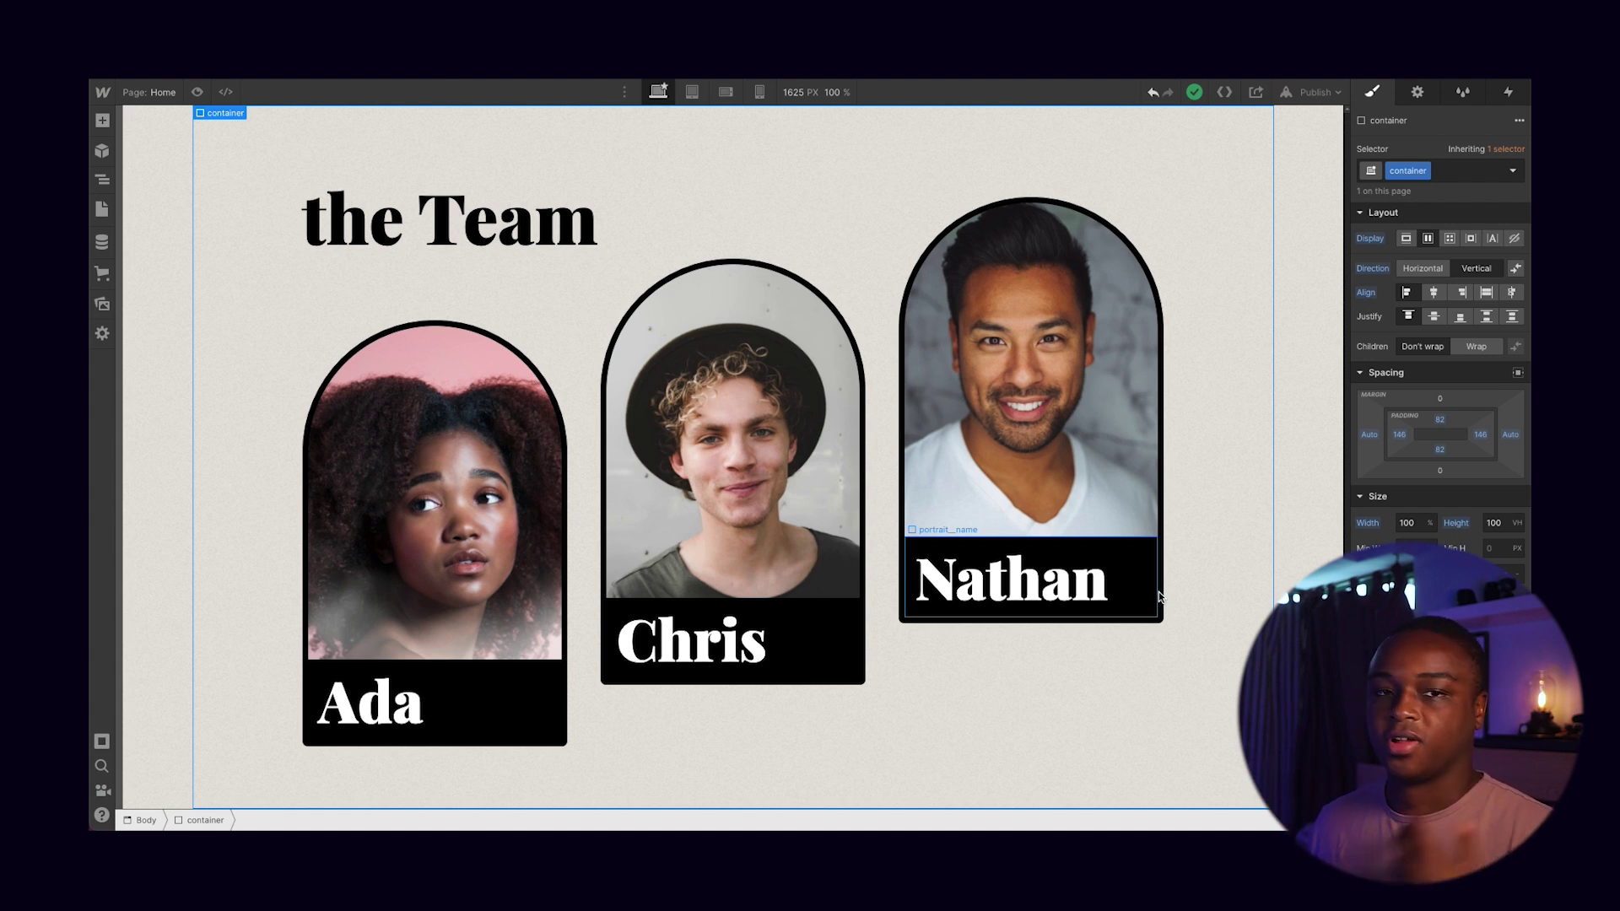
Add a Mouse hover element trigger to the first portrait card
left_click(421, 426)
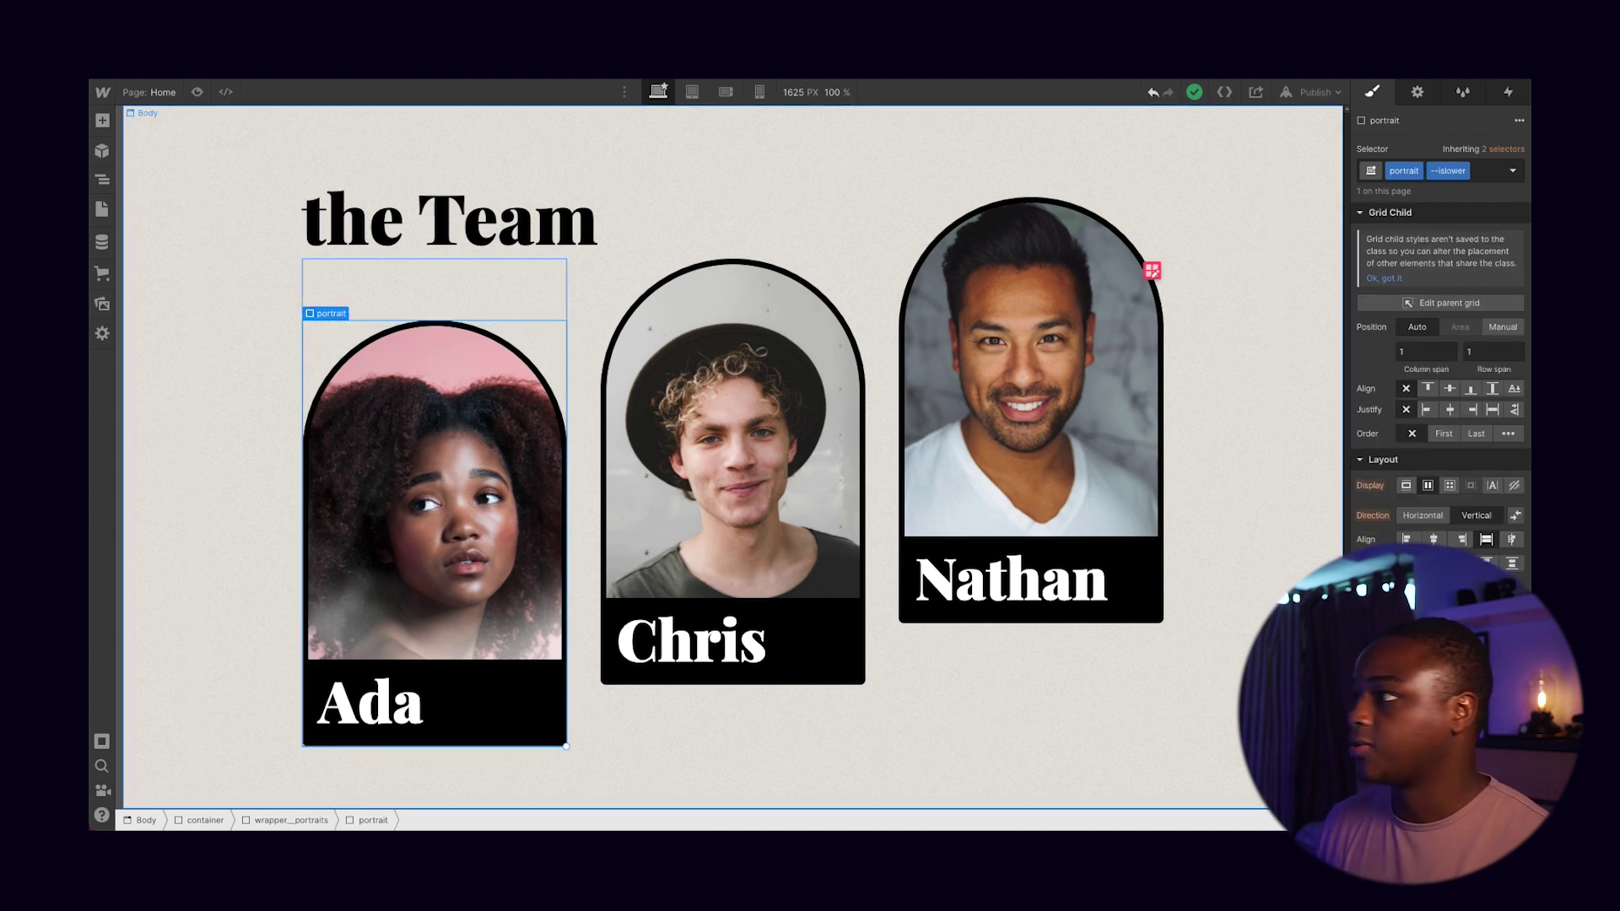
left_click(1509, 93)
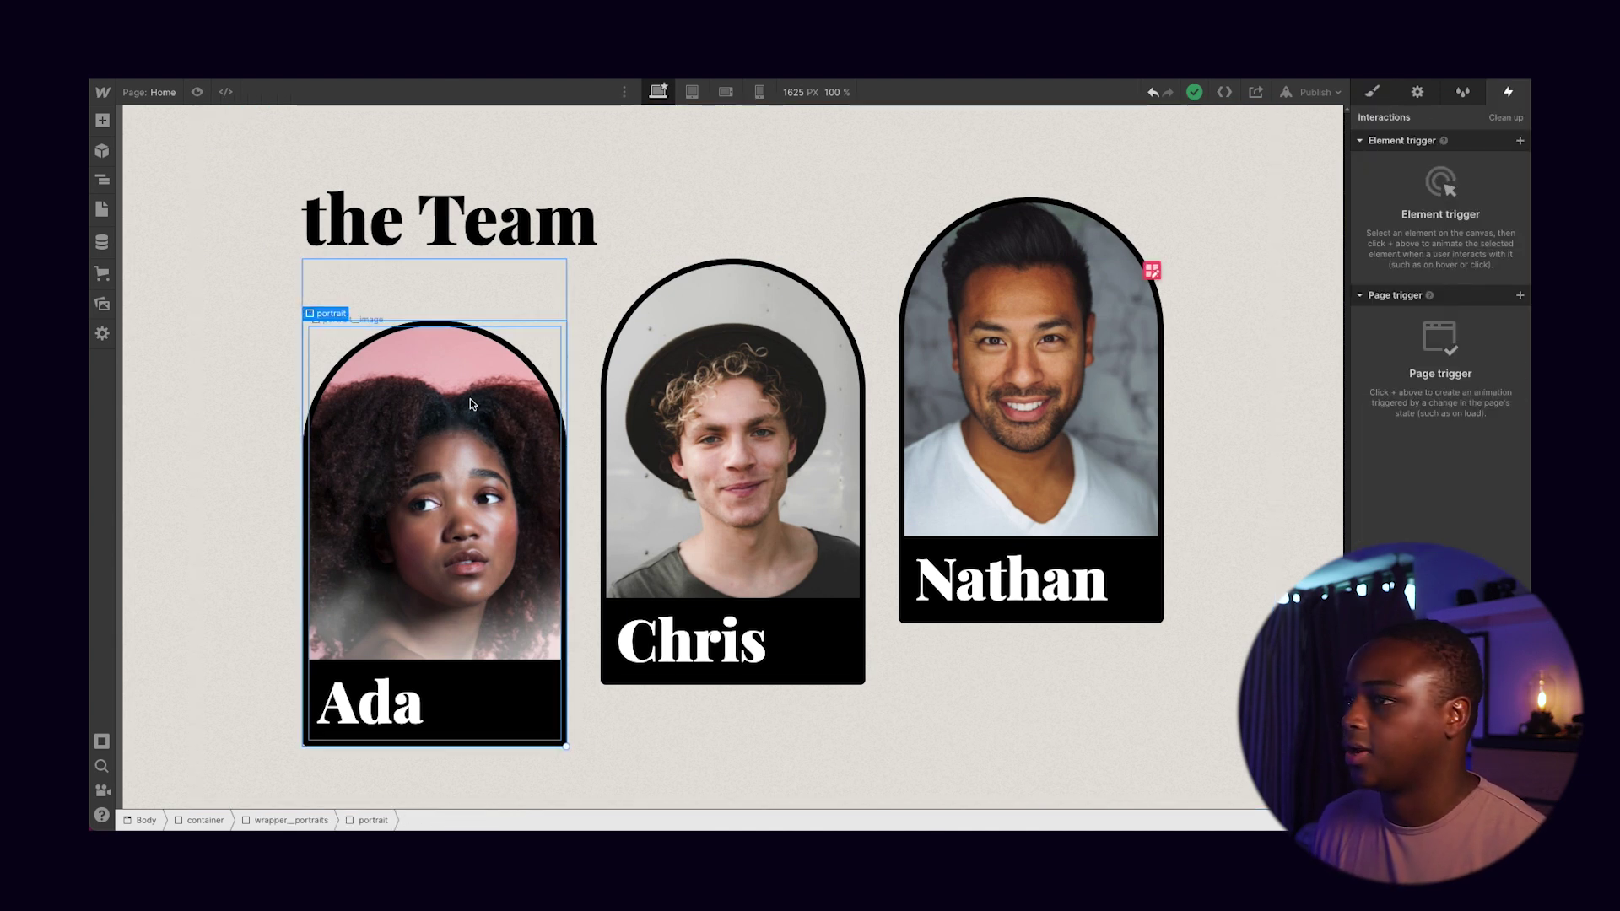
left_click(102, 180)
left_click(149, 240)
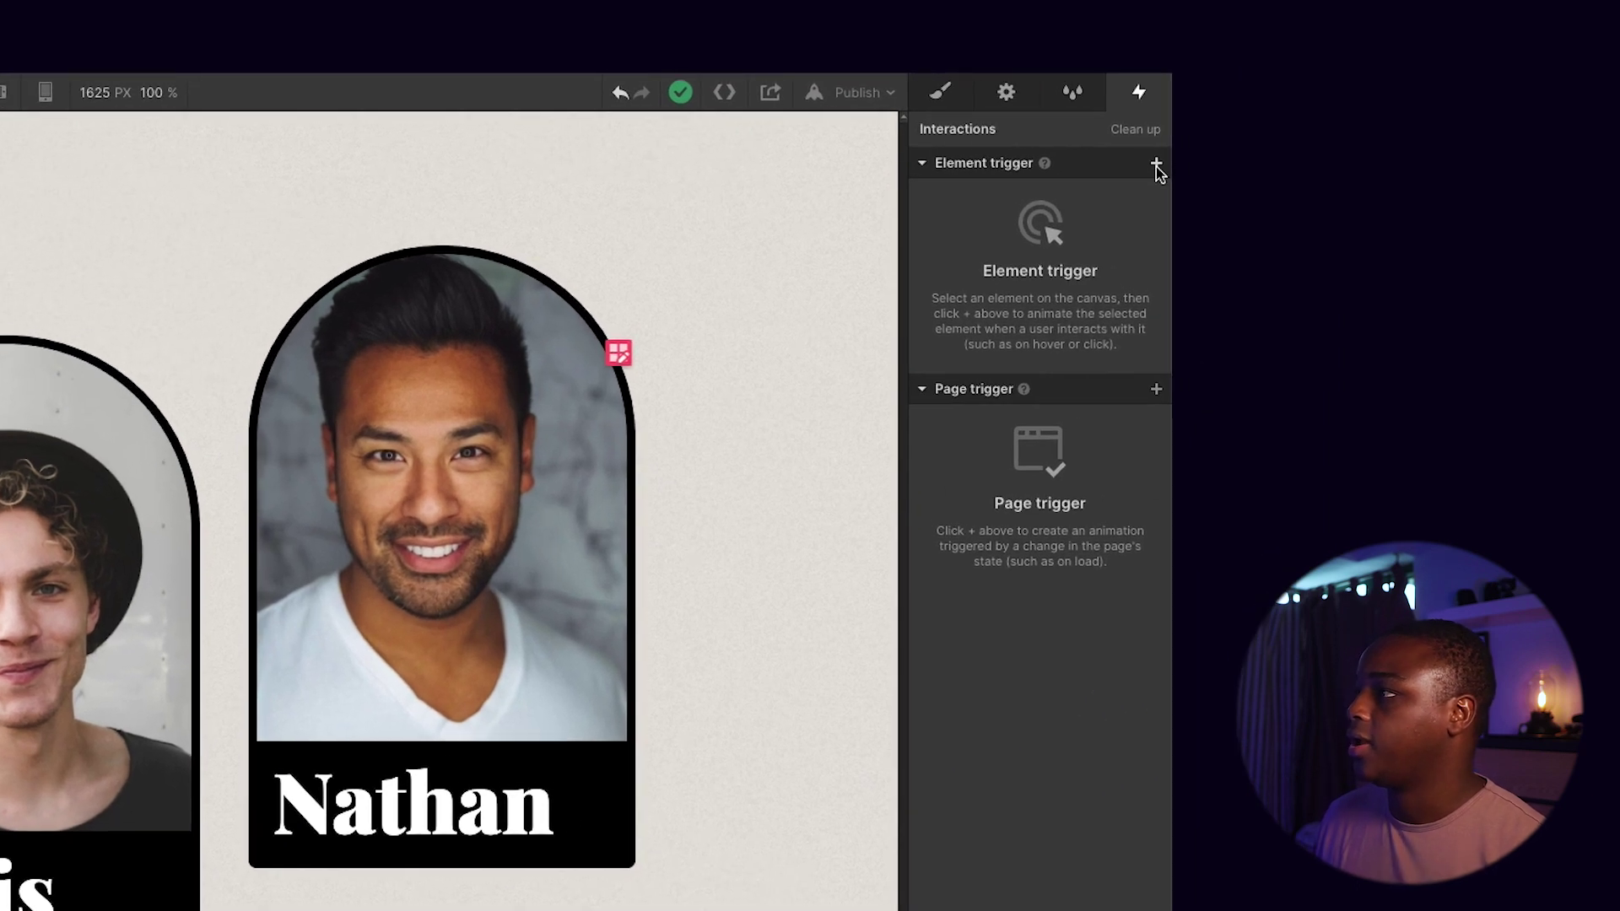
left_click(1157, 164)
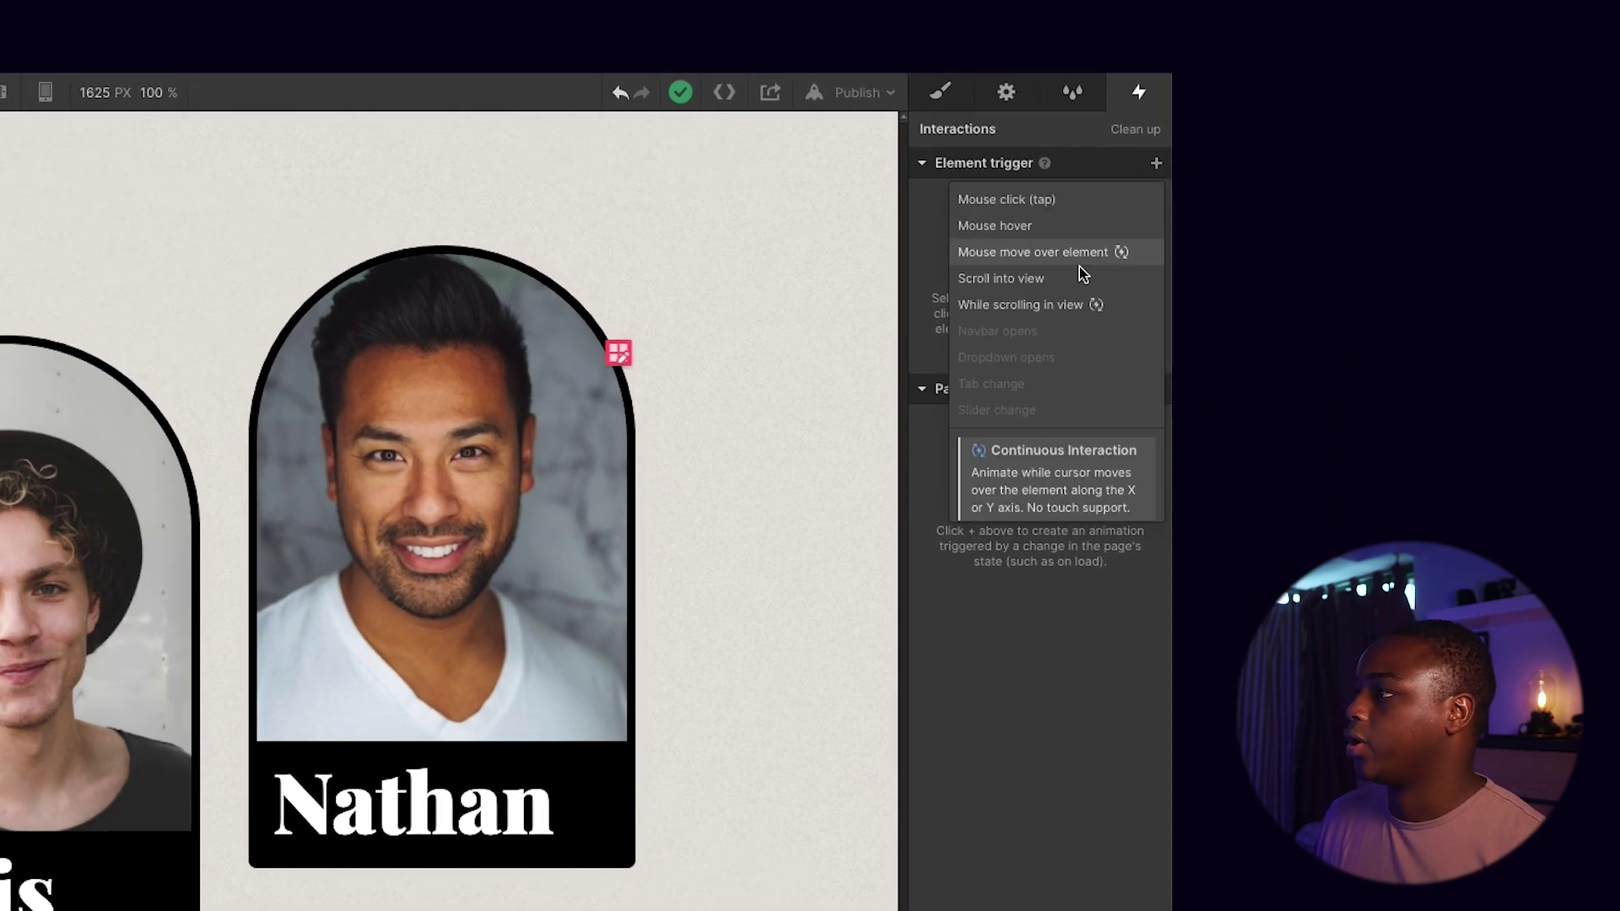
left_click(1046, 227)
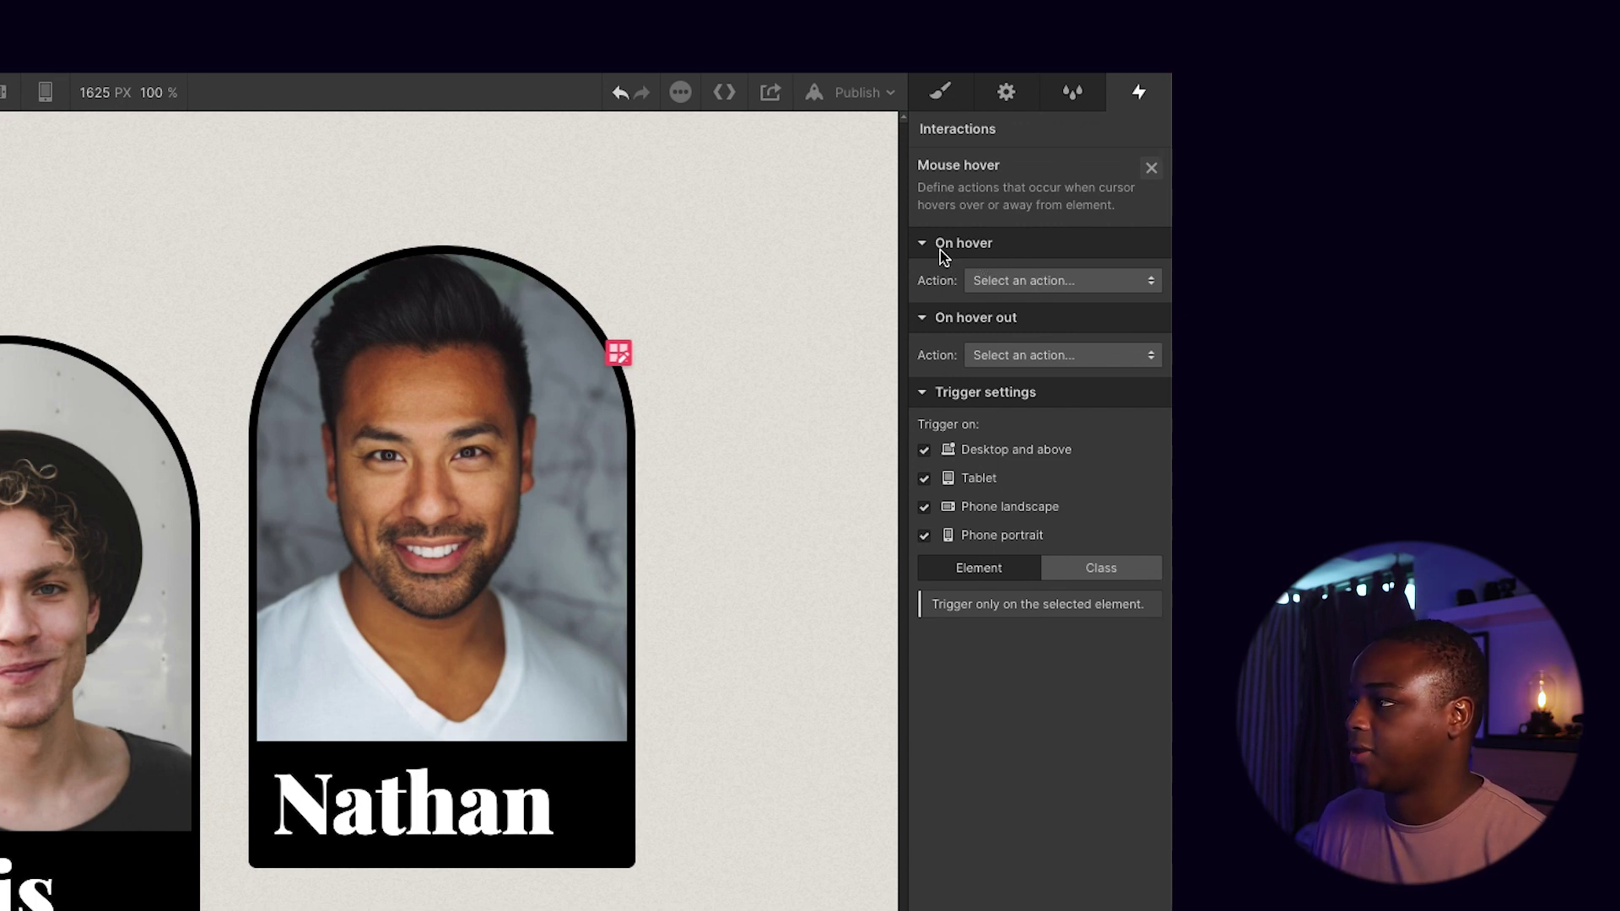
Set the on-hover action to Start an animation and create a timed animation named "Hover ON"
left_click(1017, 283)
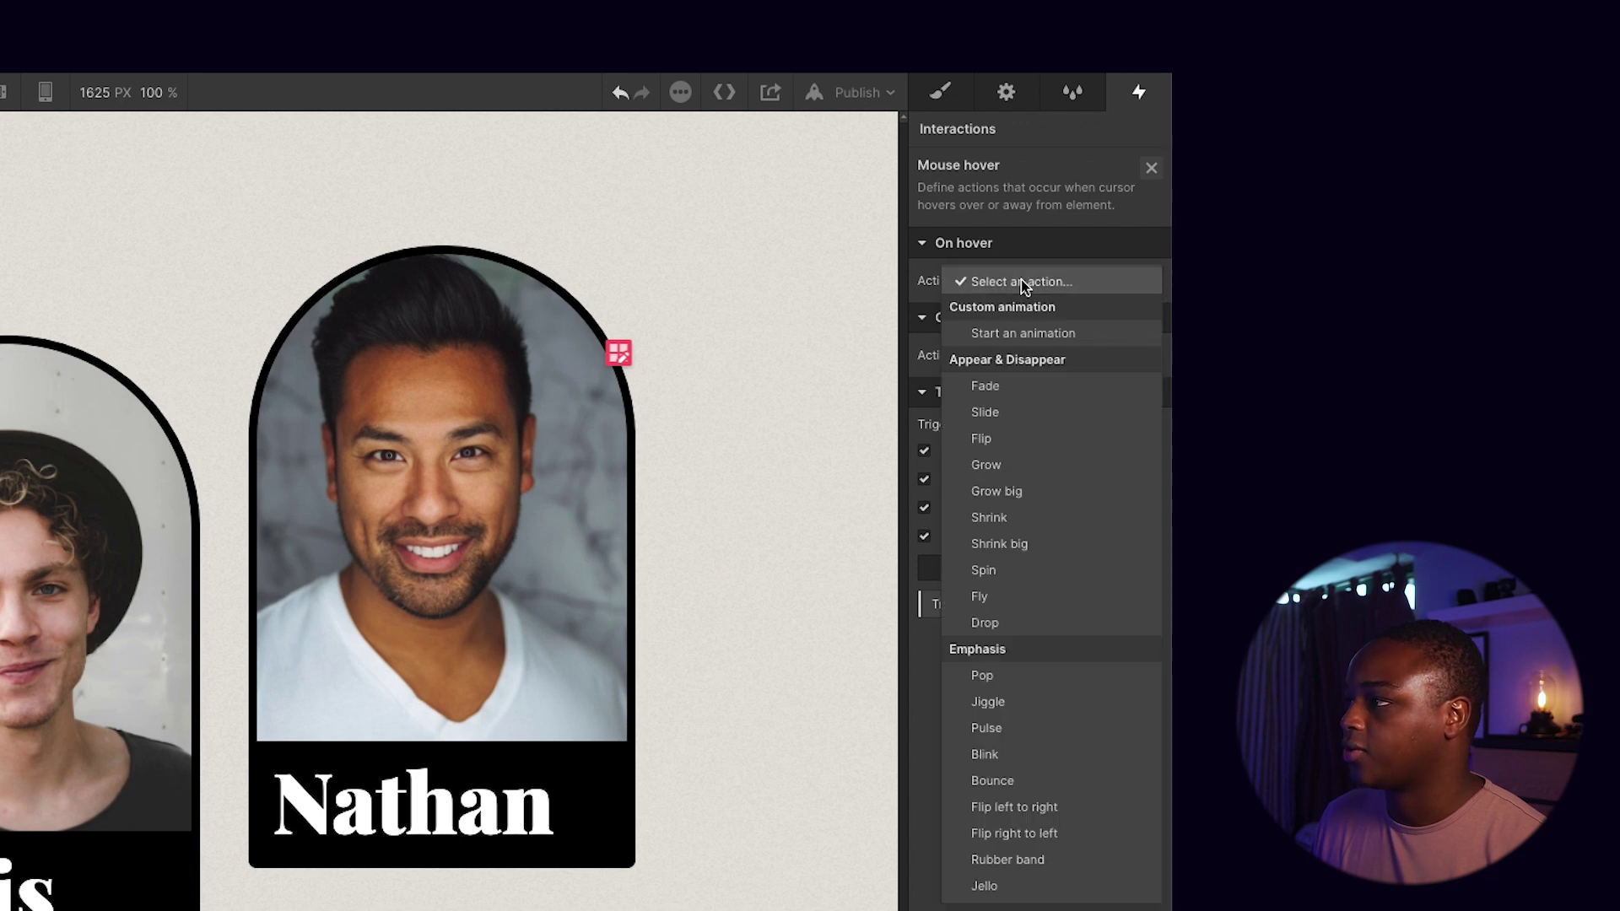
left_click(1018, 333)
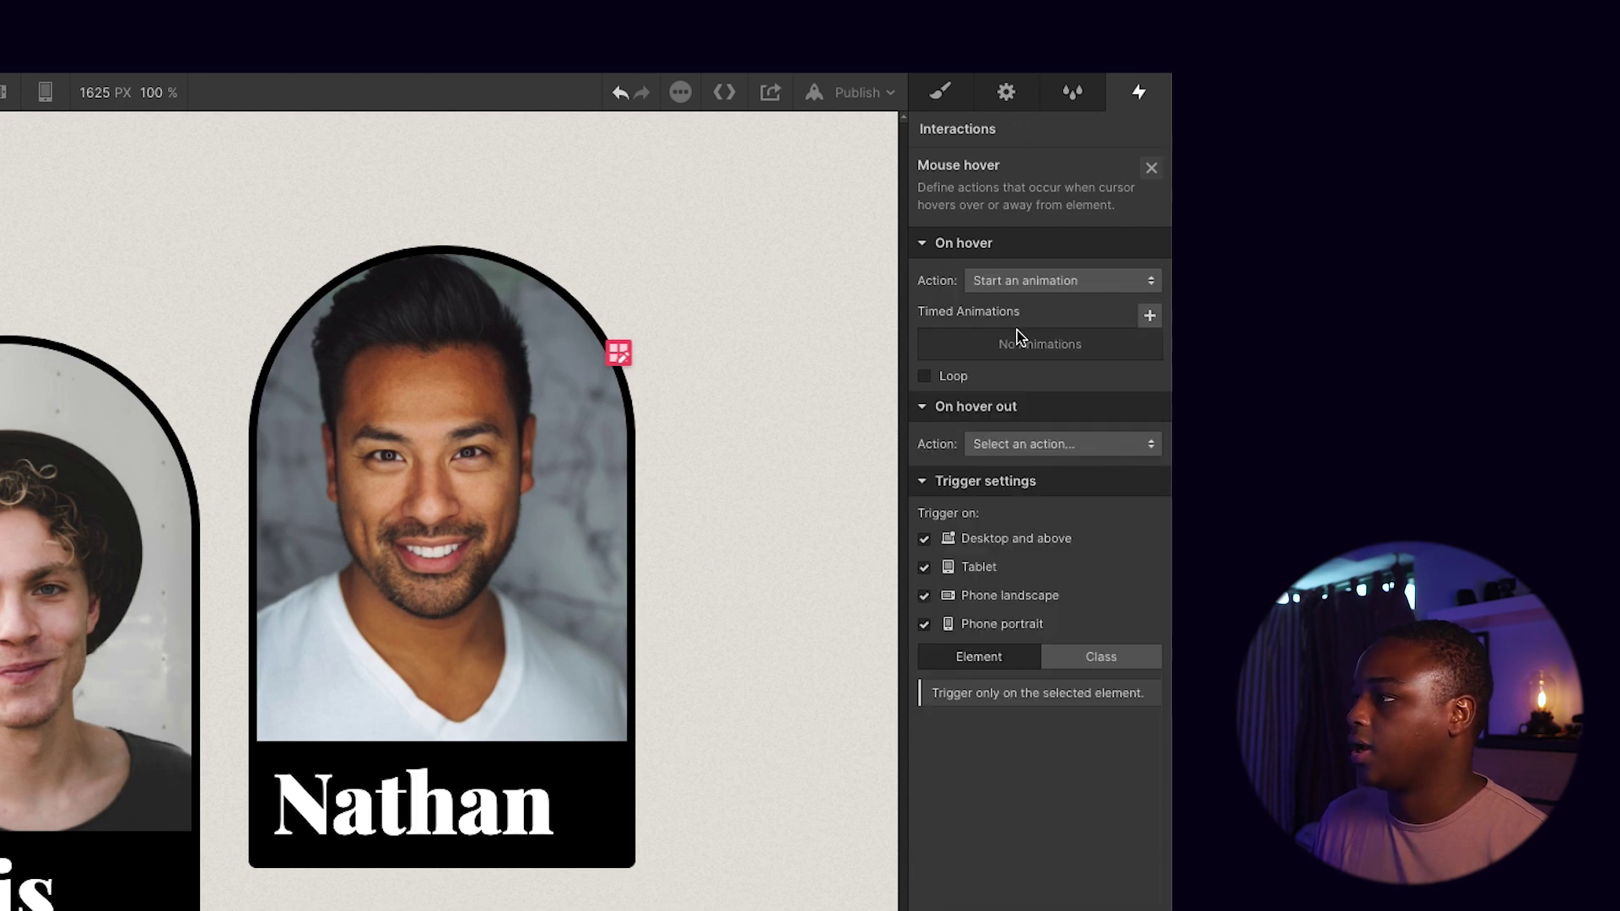
left_click(1149, 316)
type("Ho")
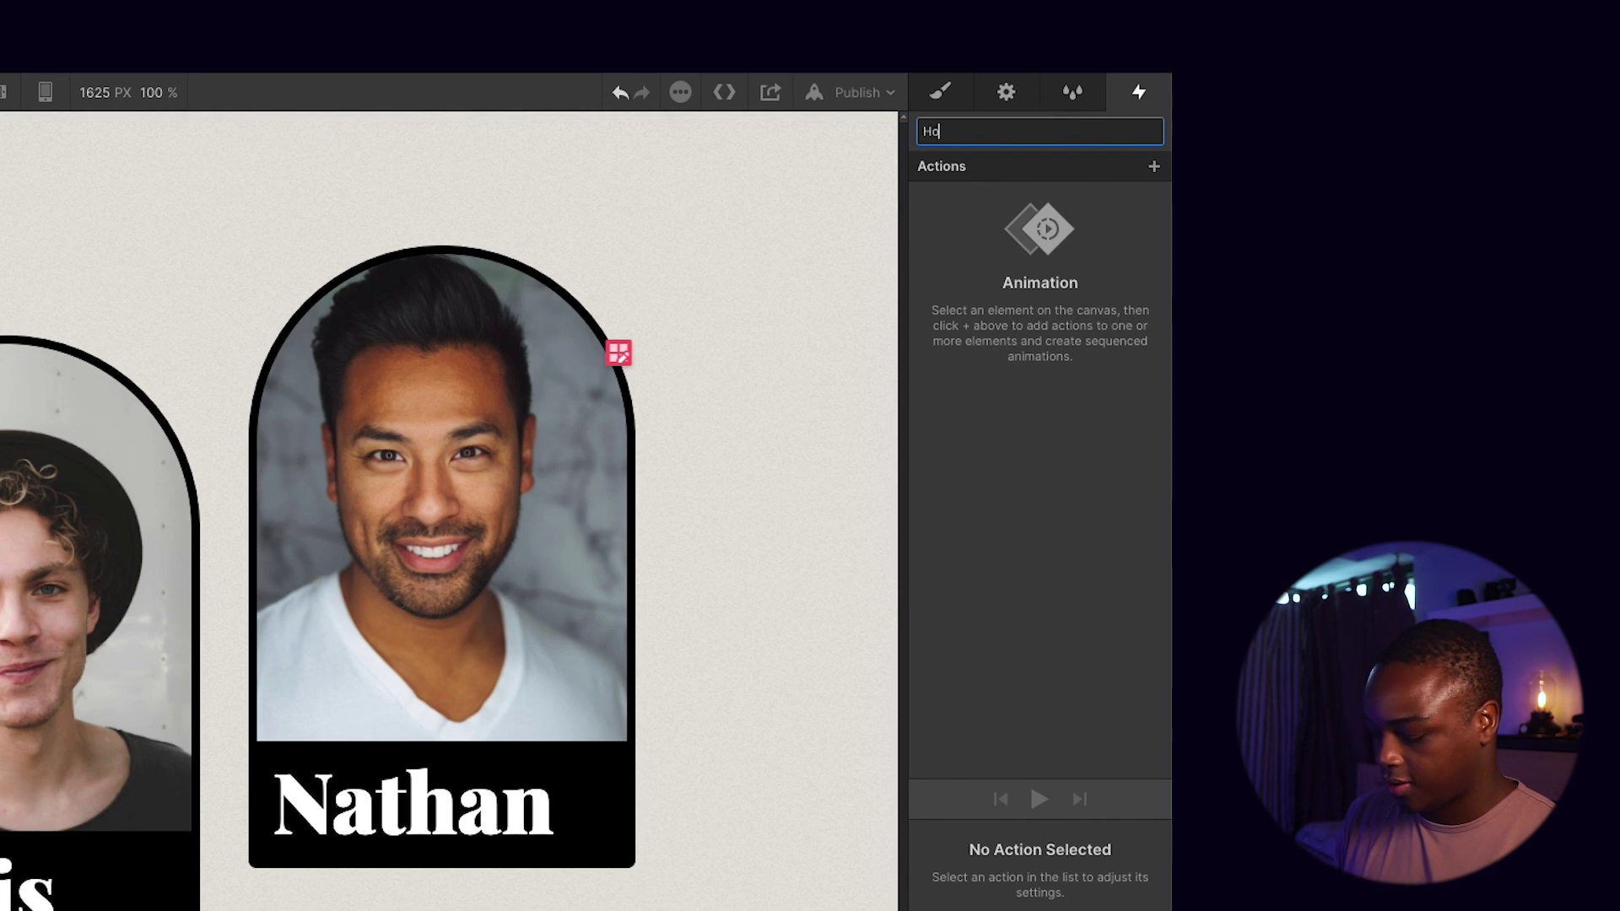
type("ver ON")
key("Return")
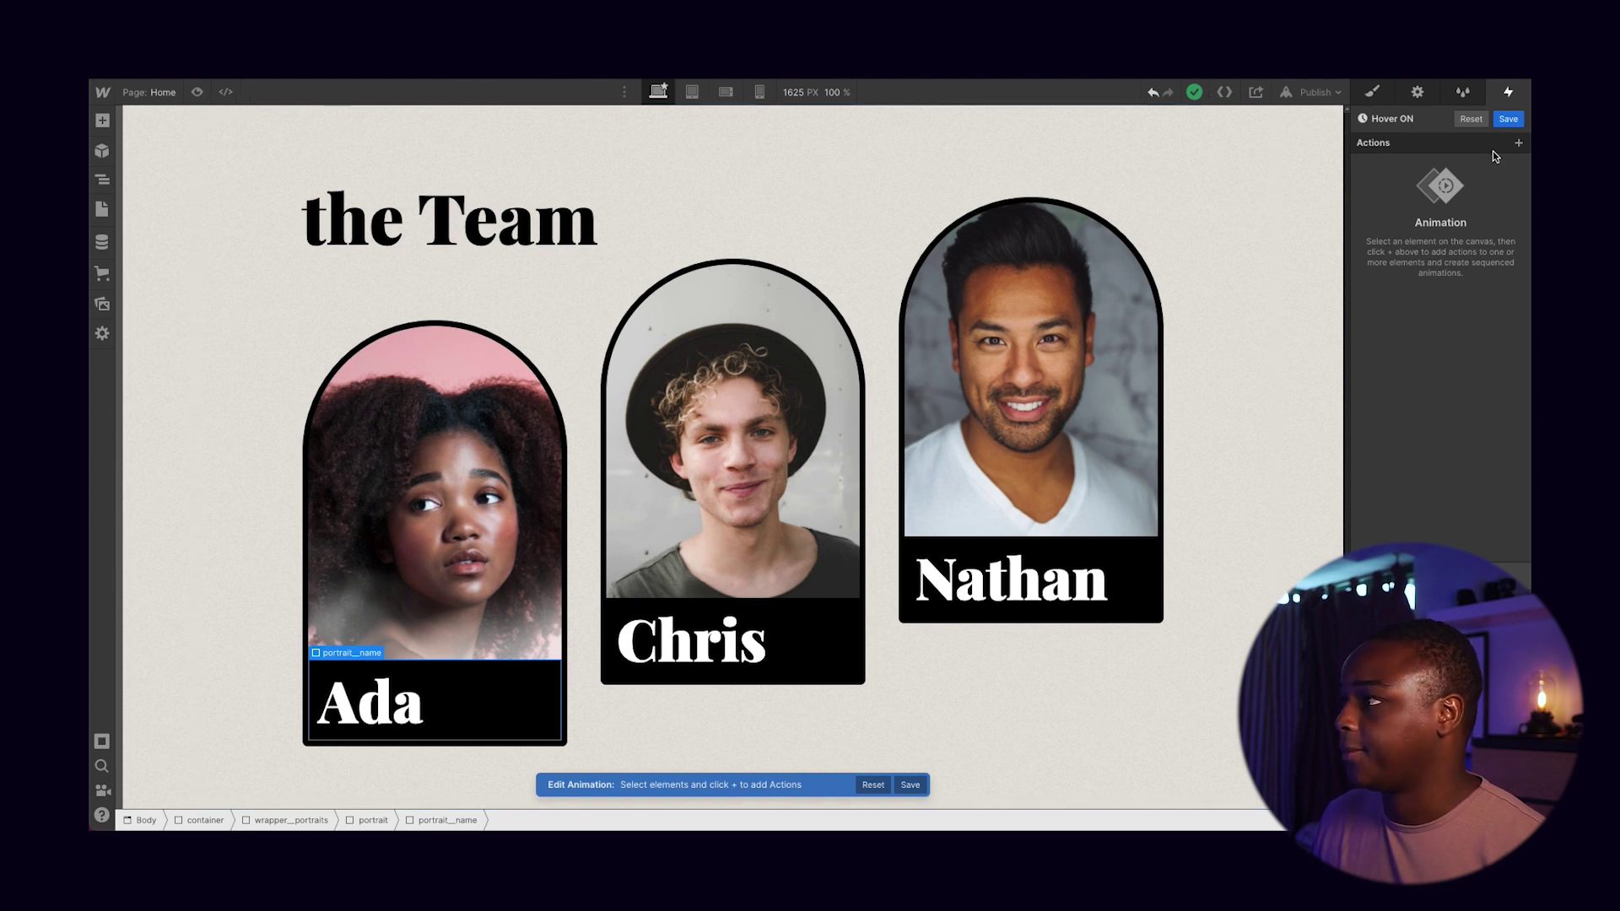
Add a Move action for portrait__name with a vertical offset of 113 px and set it as initial state
left_click(1519, 144)
left_click(1432, 185)
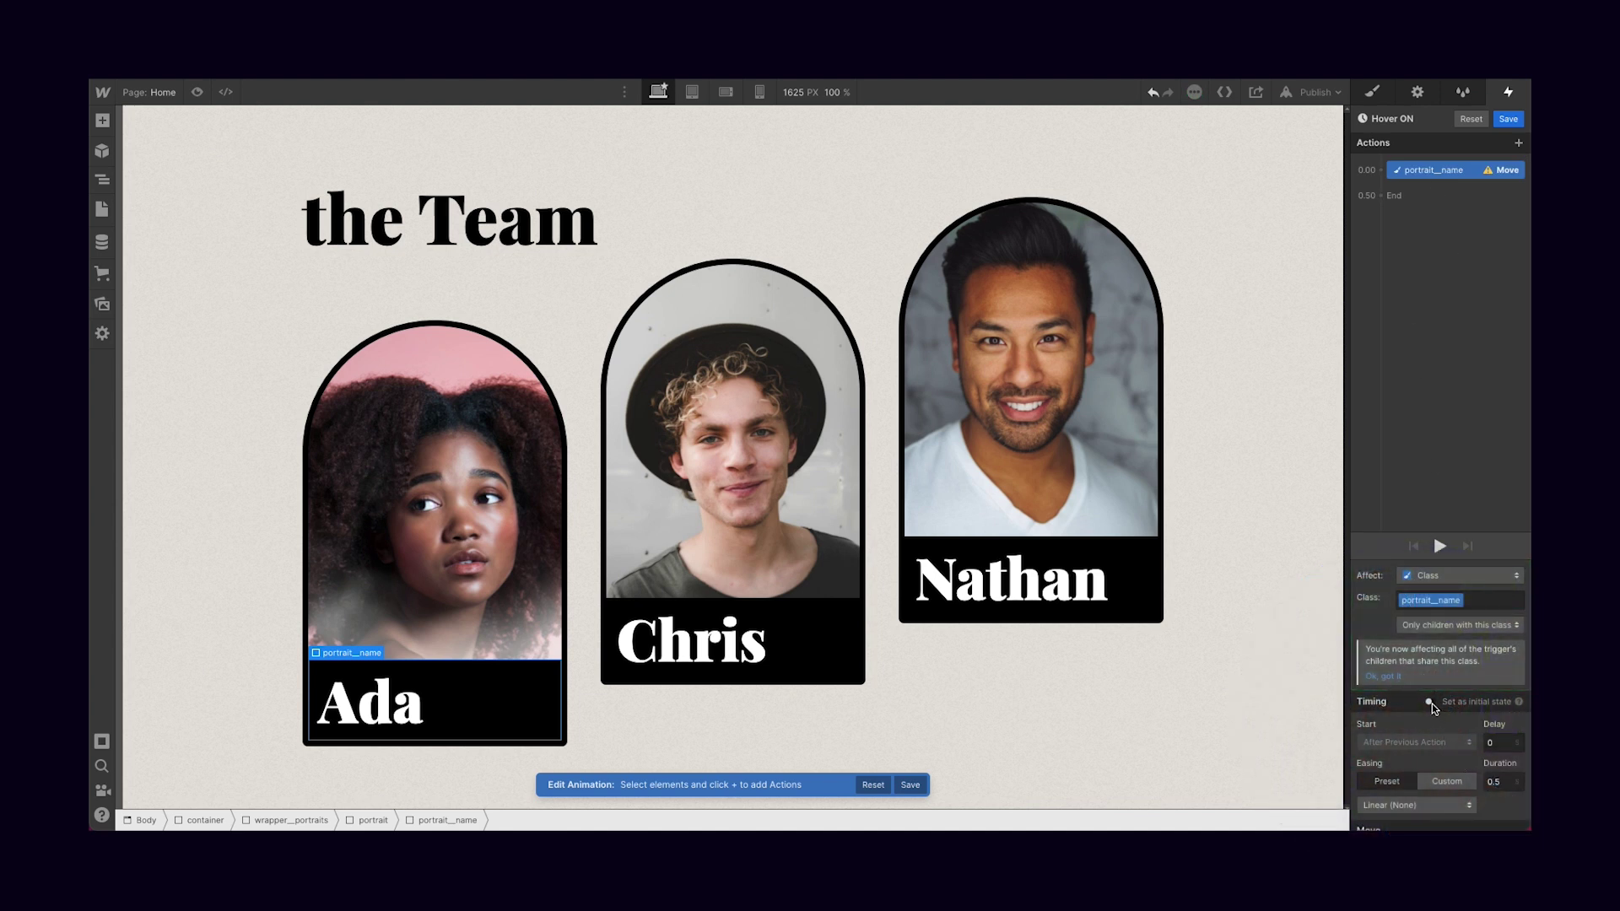
scroll(1498, 758, "down", 2)
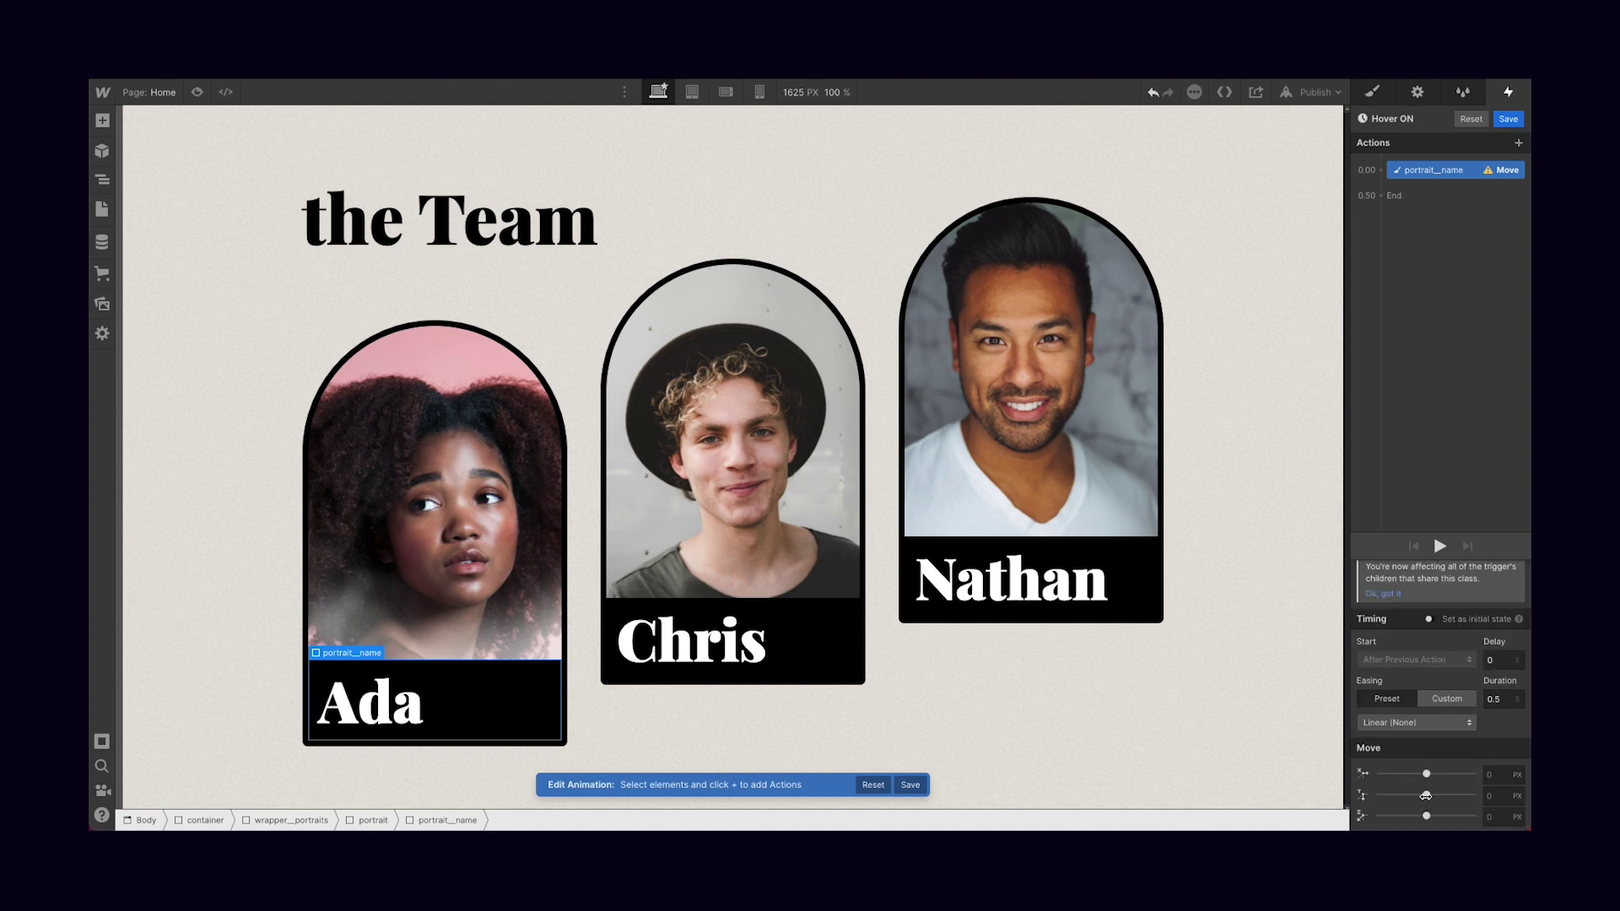
left_click_drag(1428, 796, 1437, 796)
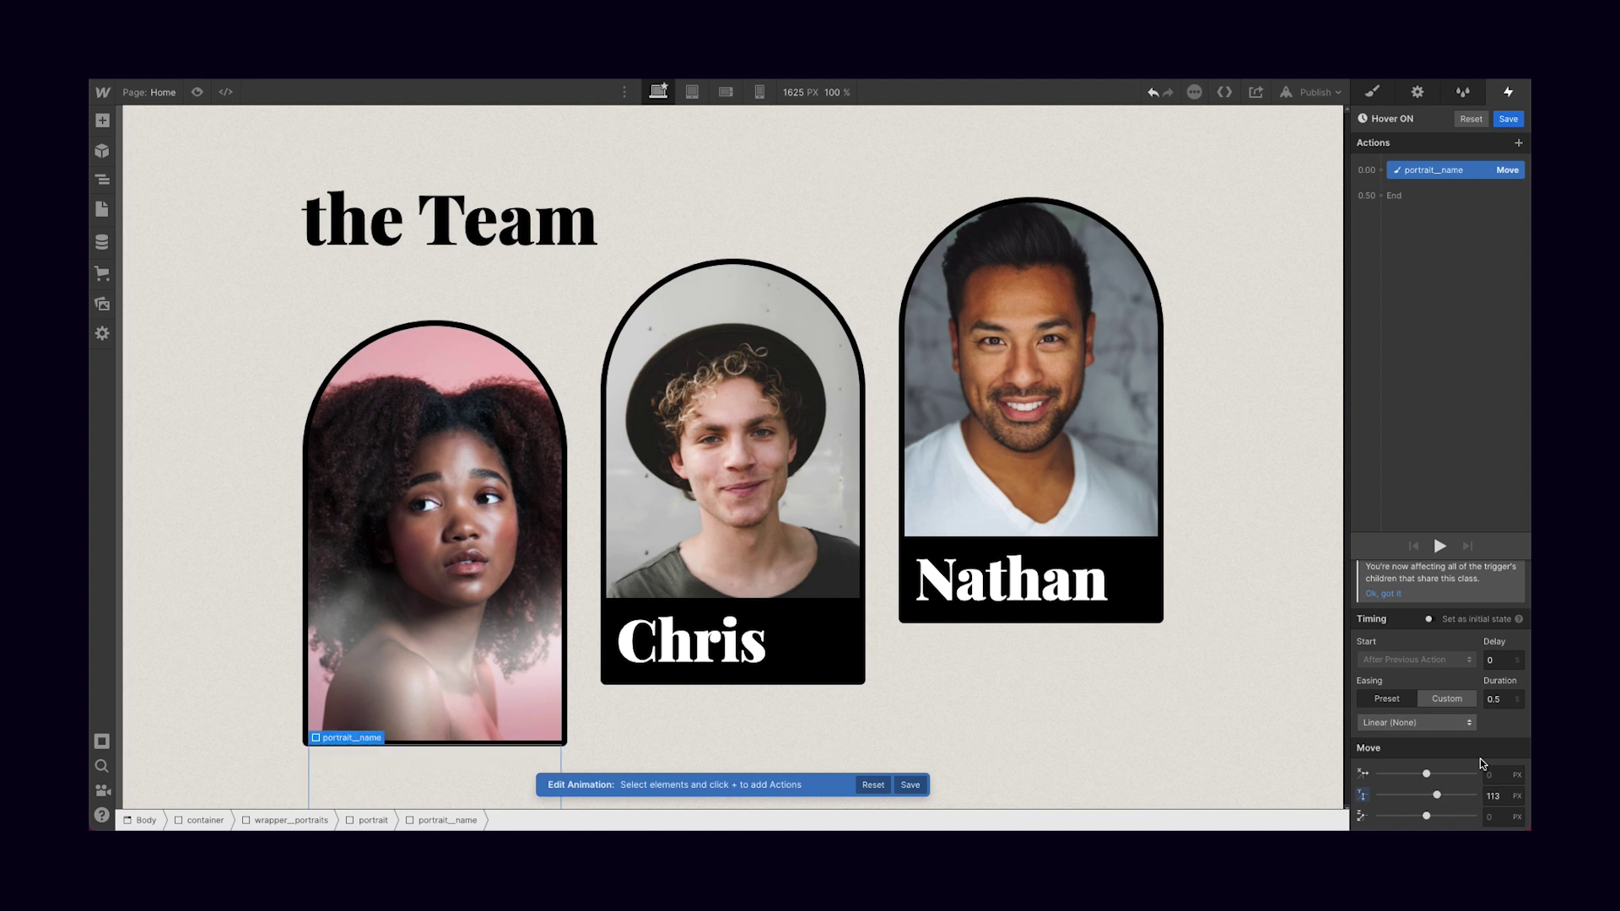
left_click(1431, 620)
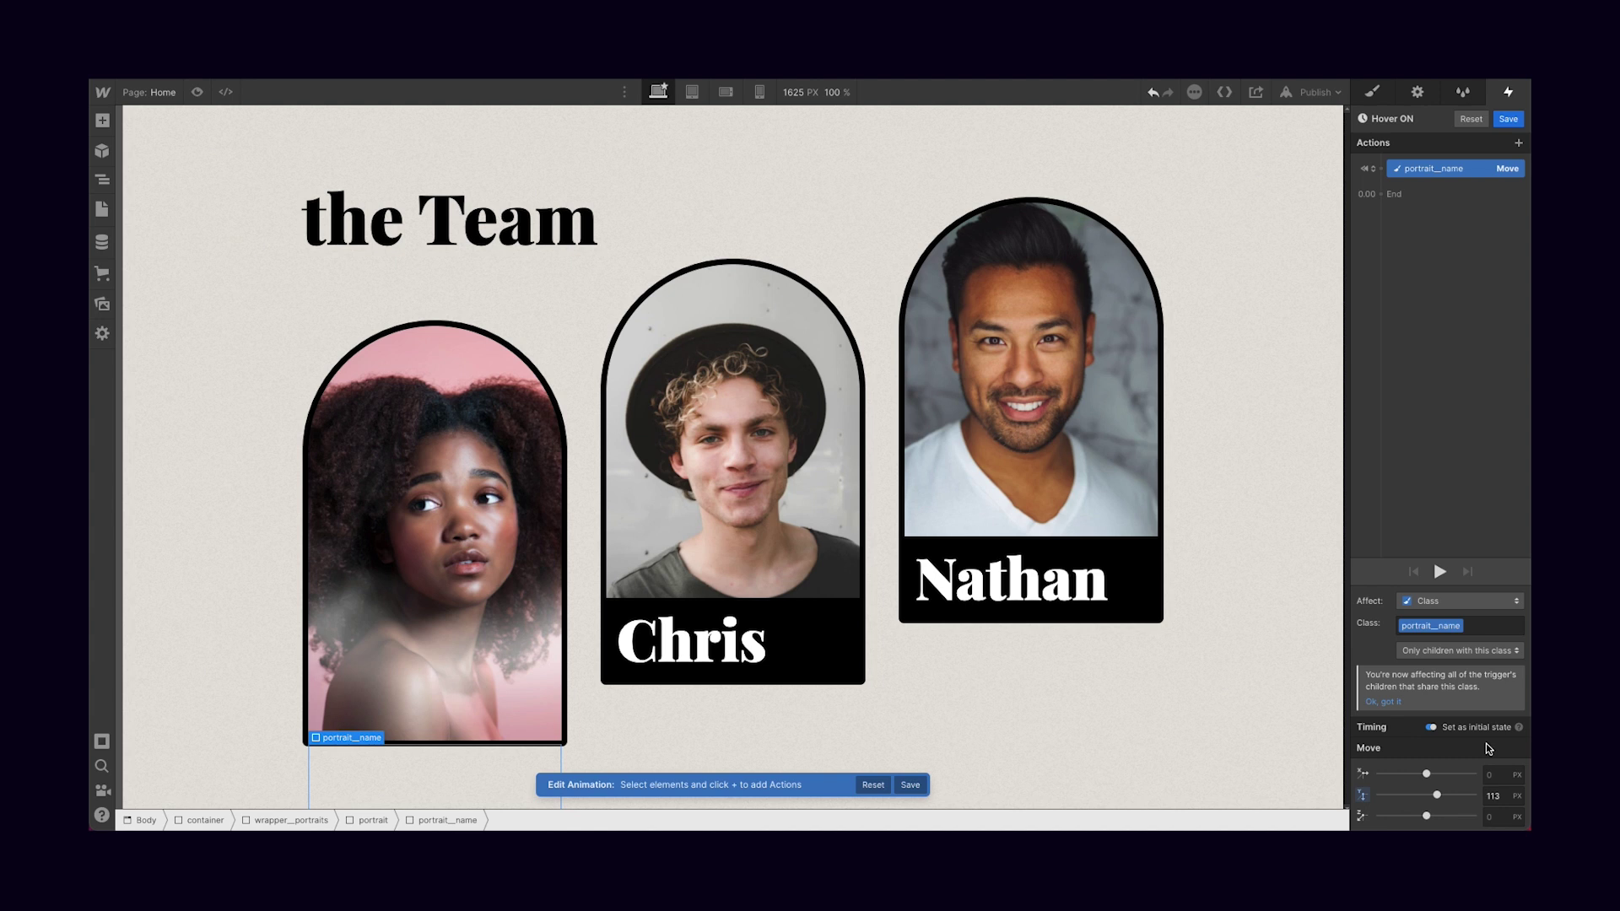
Add a second Move action for portrait__name with a vertical offset of 0 px and Out Expo easing
left_click(1382, 194)
left_click(1410, 248)
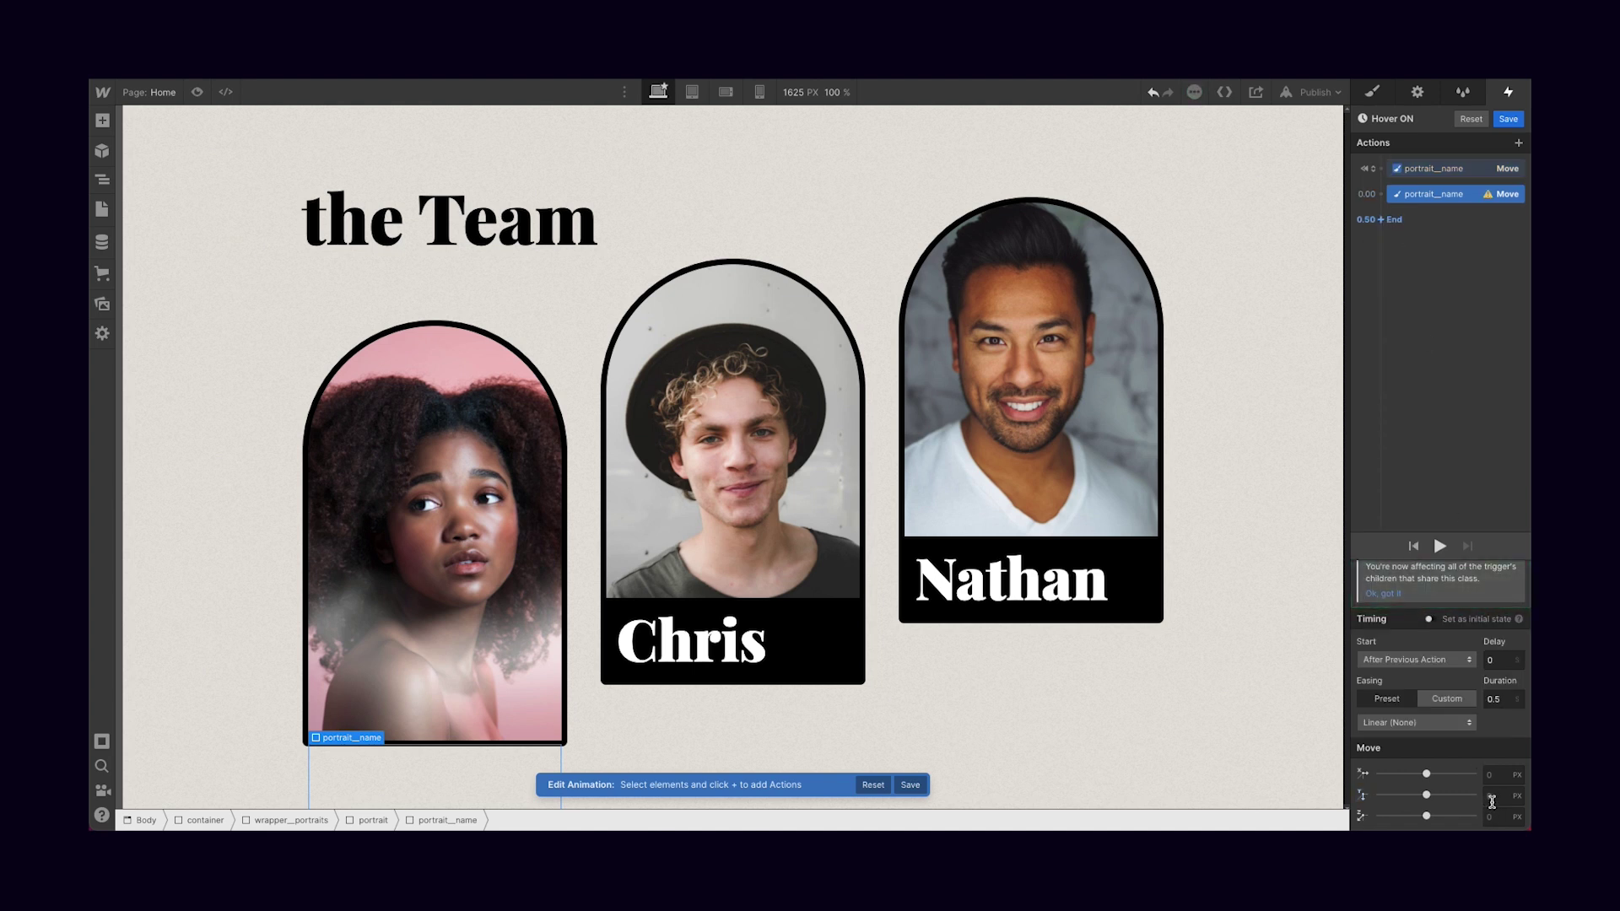
type("0")
key("Return")
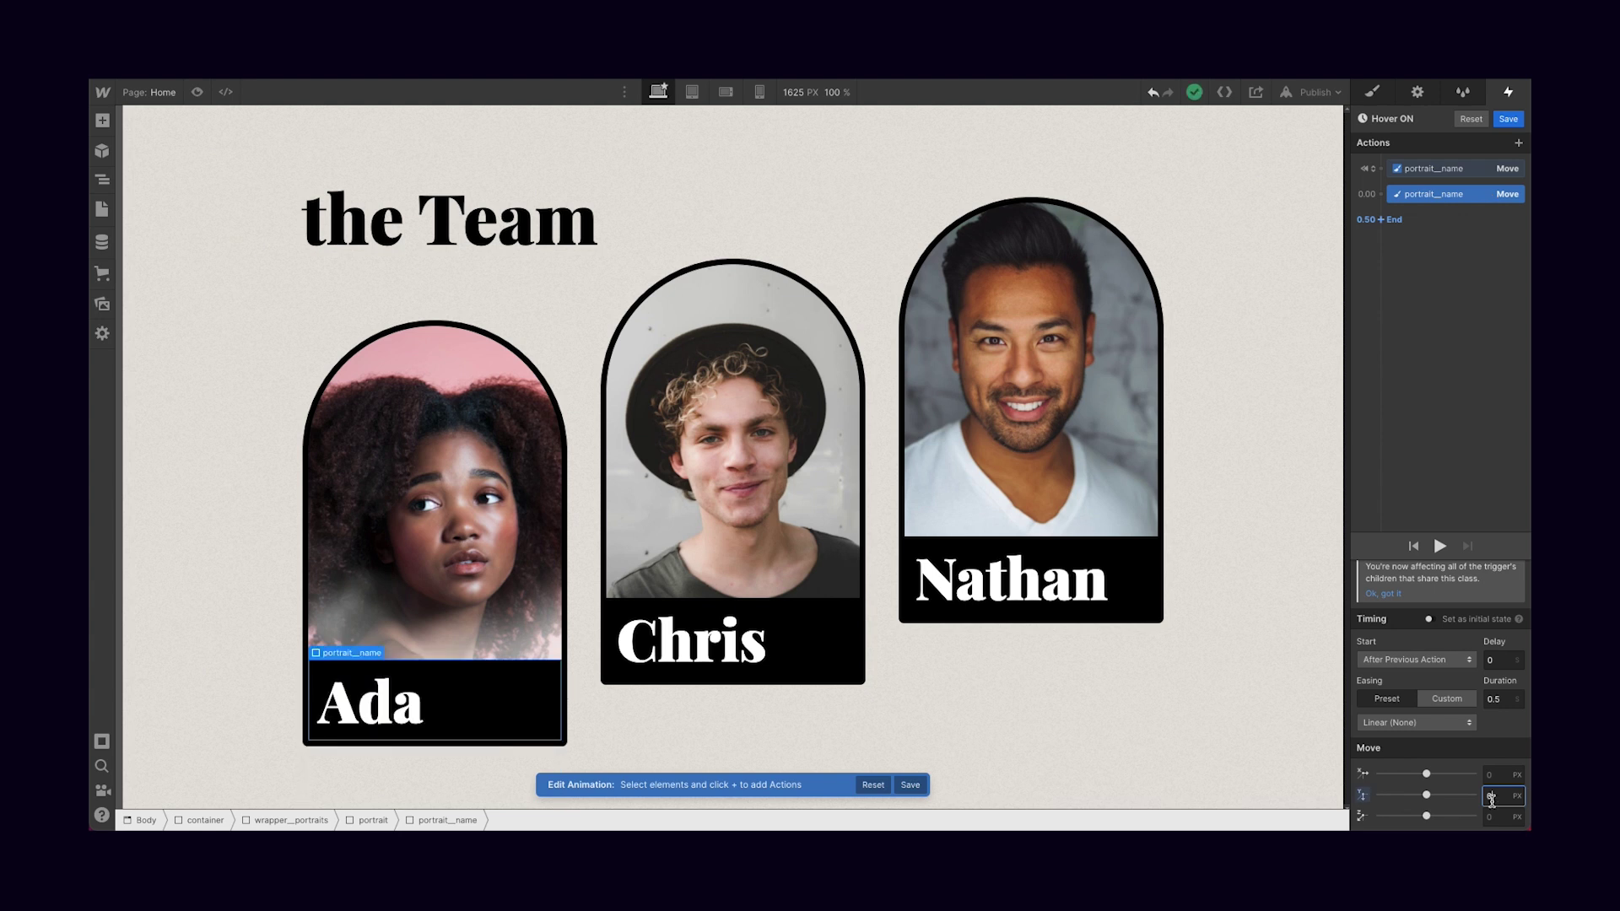
left_click(1417, 723)
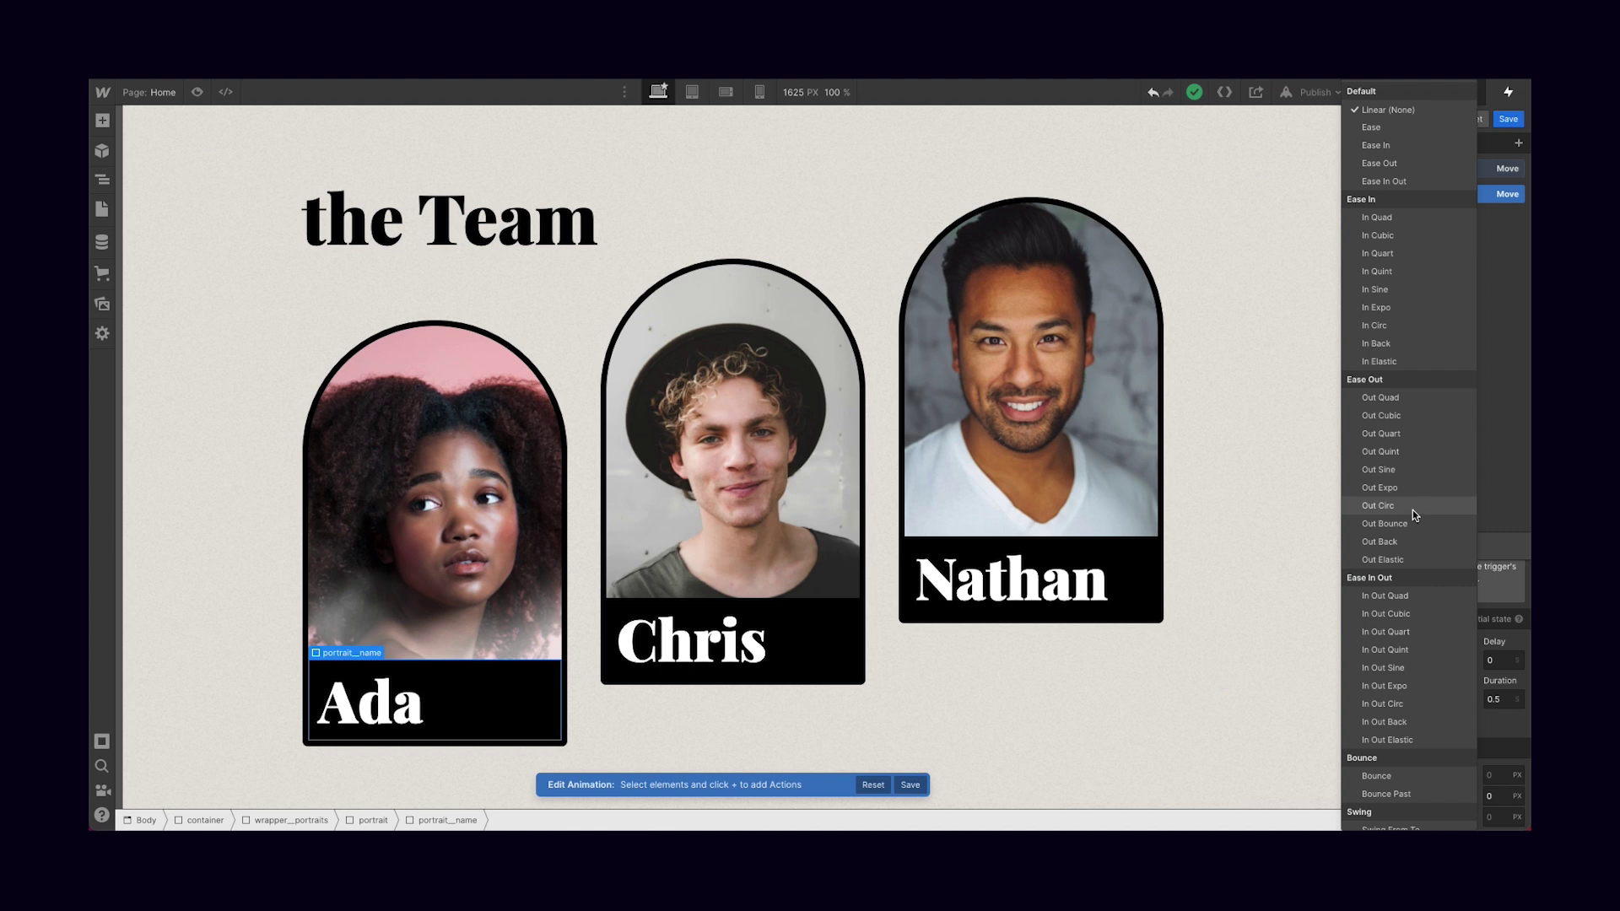
left_click(1411, 487)
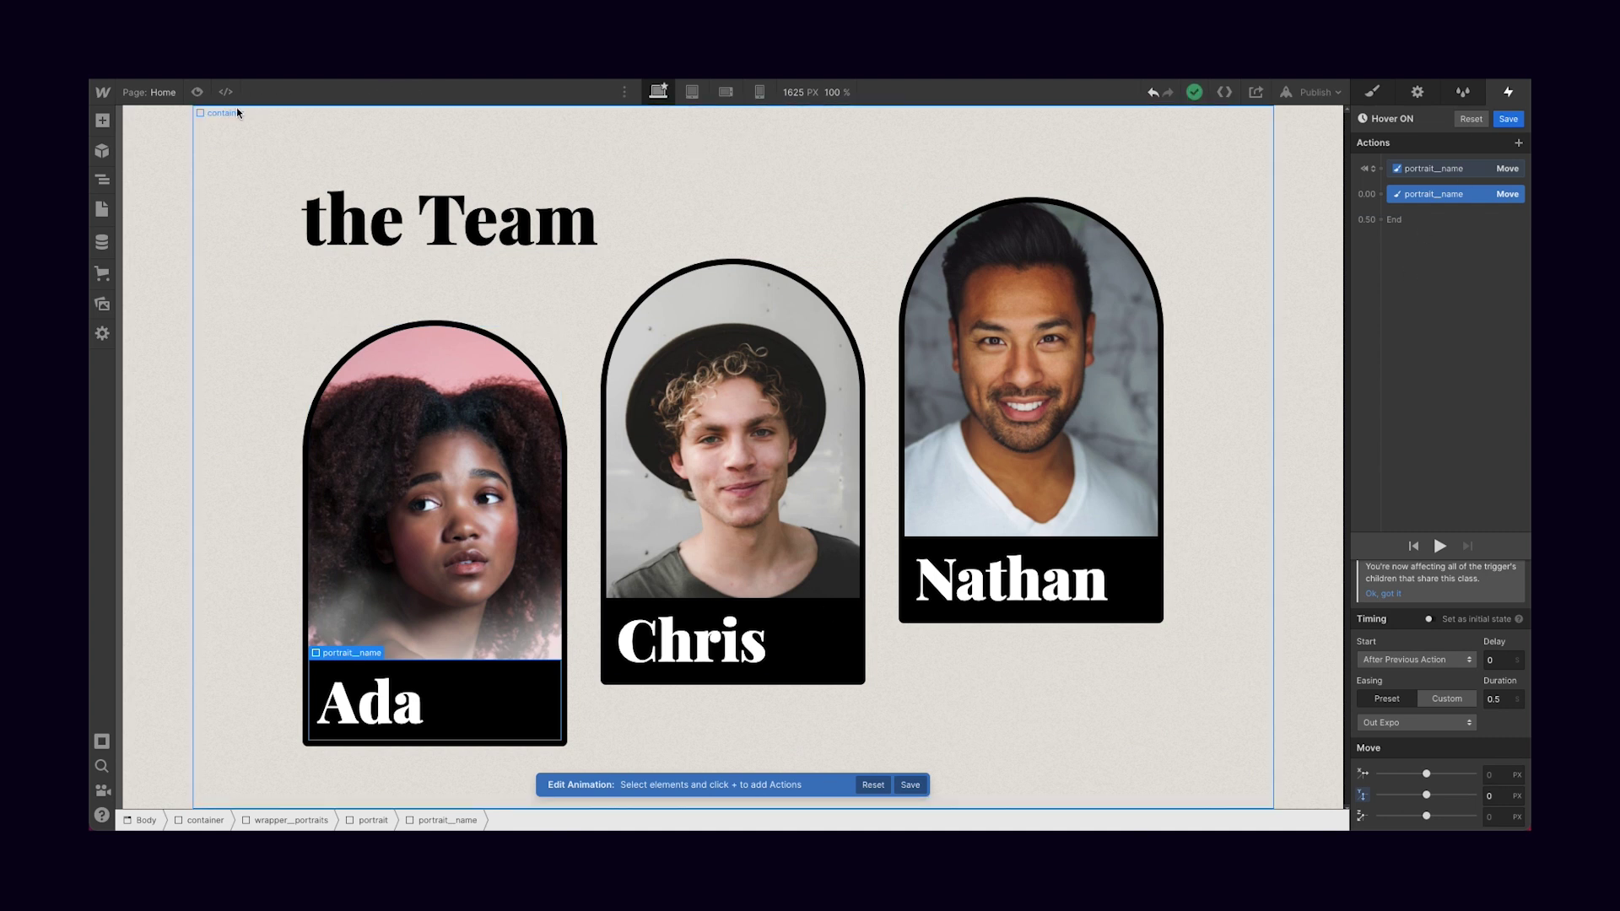
Preview the page to test the hover animation on the first portrait card, then return to editing
left_click(199, 95)
mouse_move(395, 430)
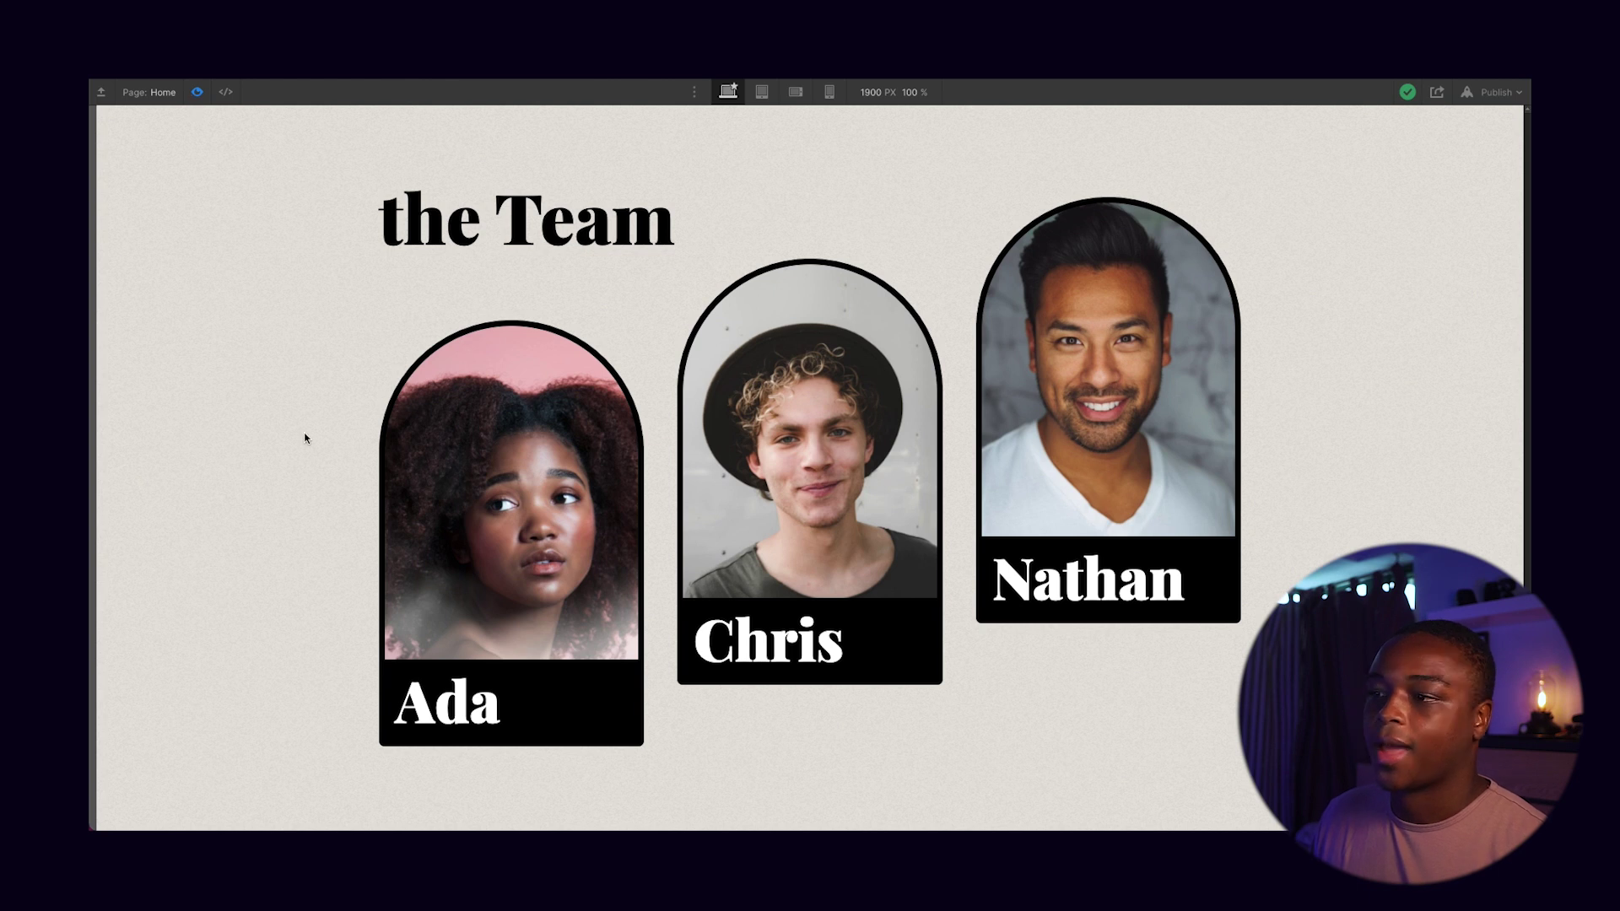
left_click(197, 91)
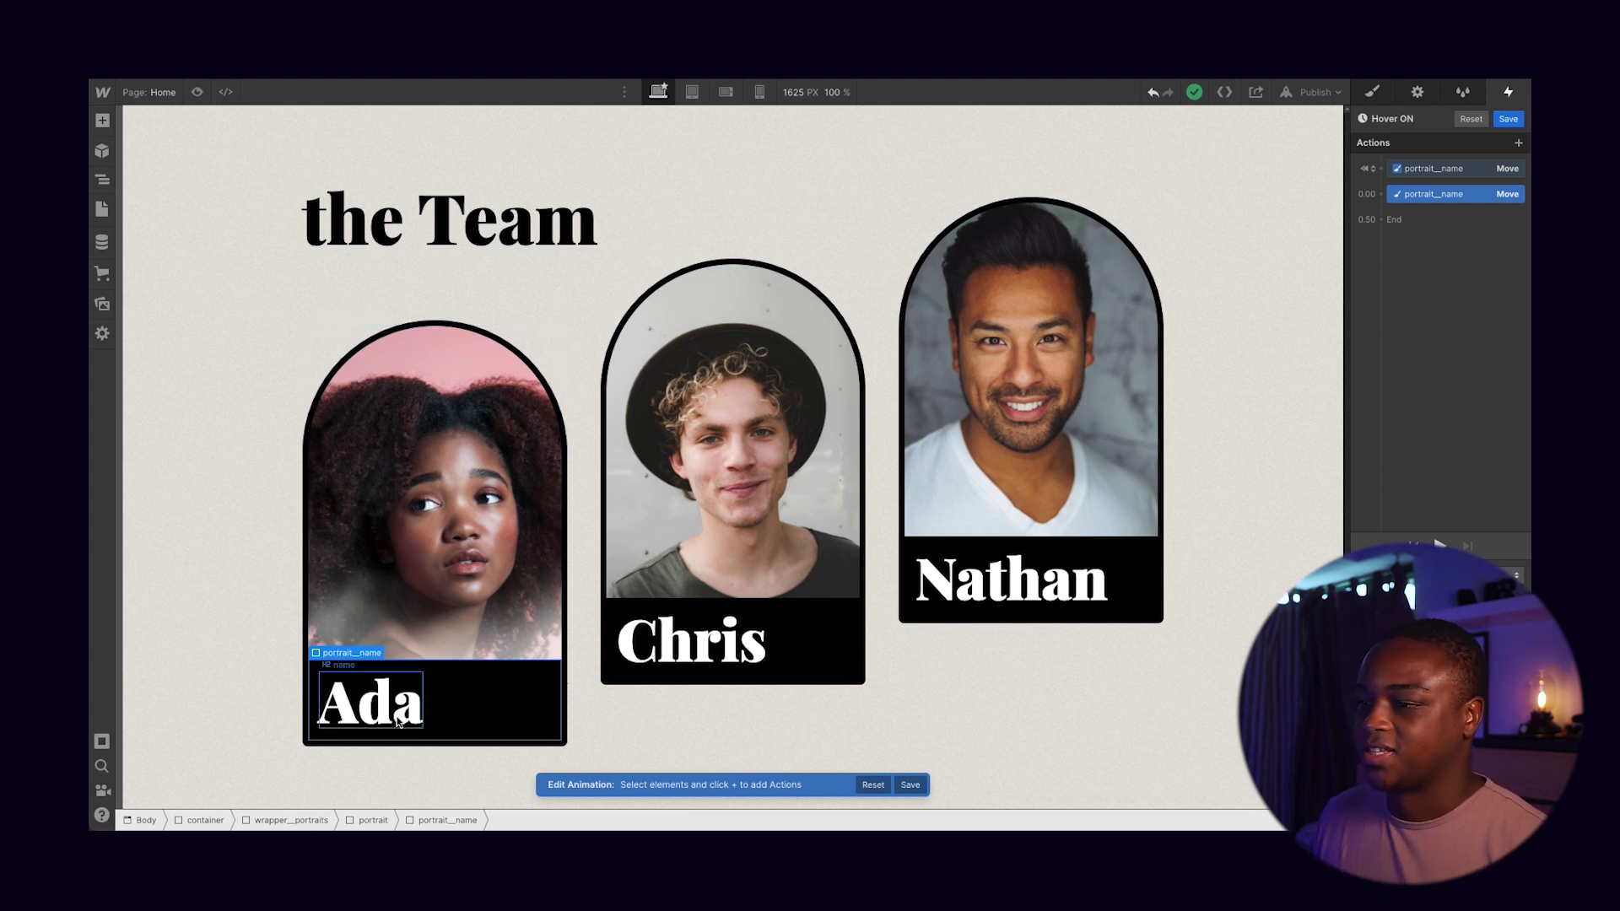
Add a Move action for the name heading with a horizontal offset of -160 px, set as initial state
left_click(427, 721)
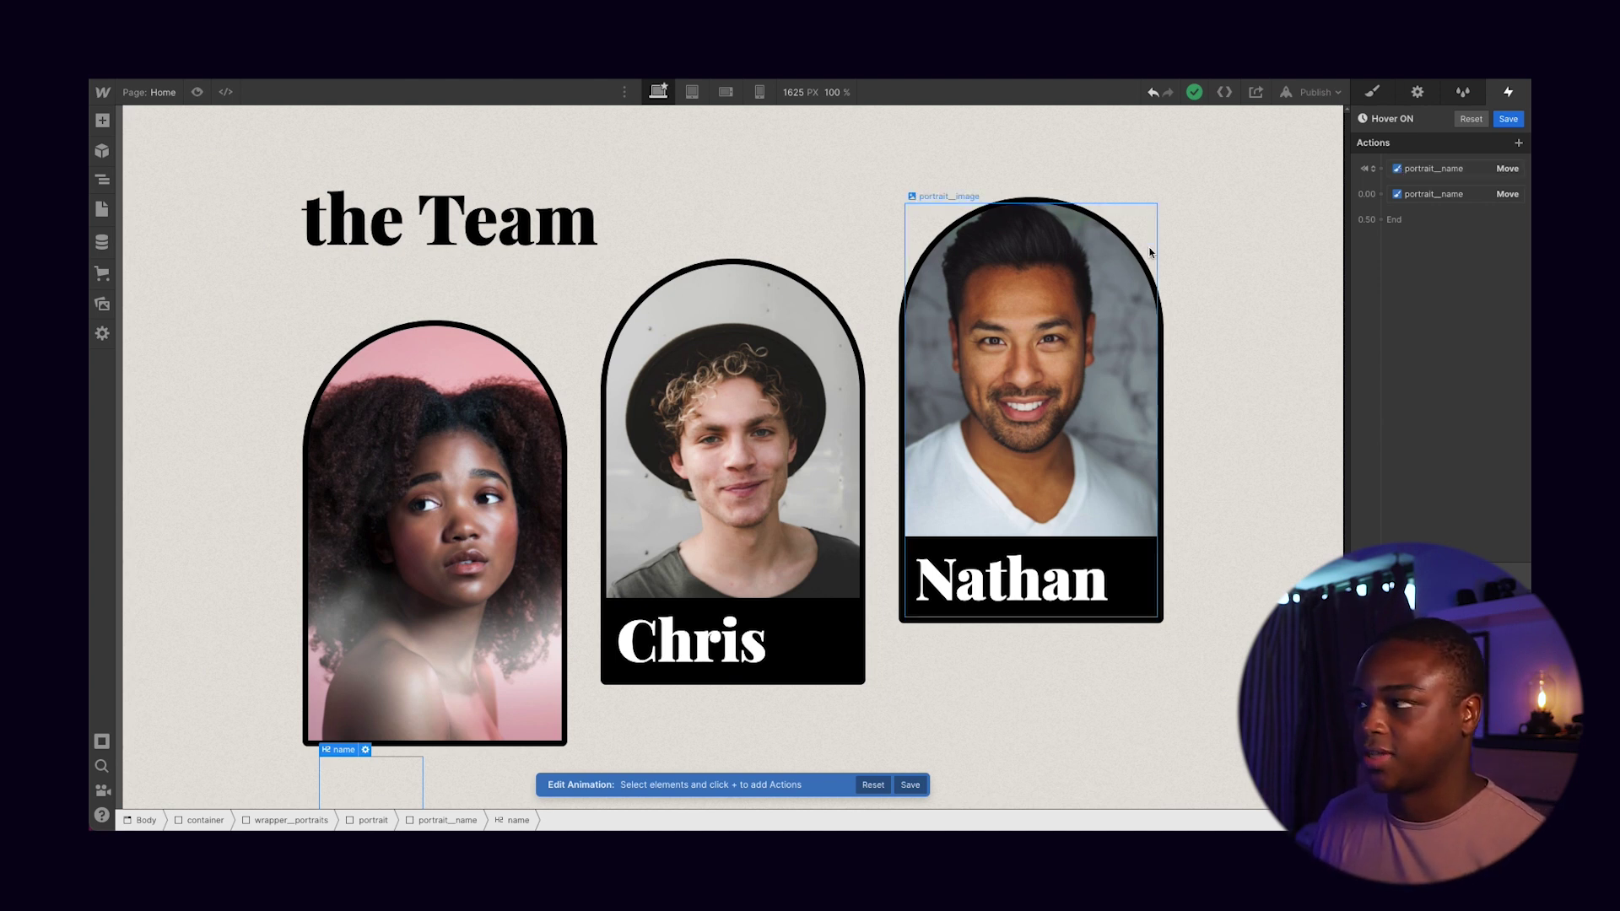
left_click(1381, 168)
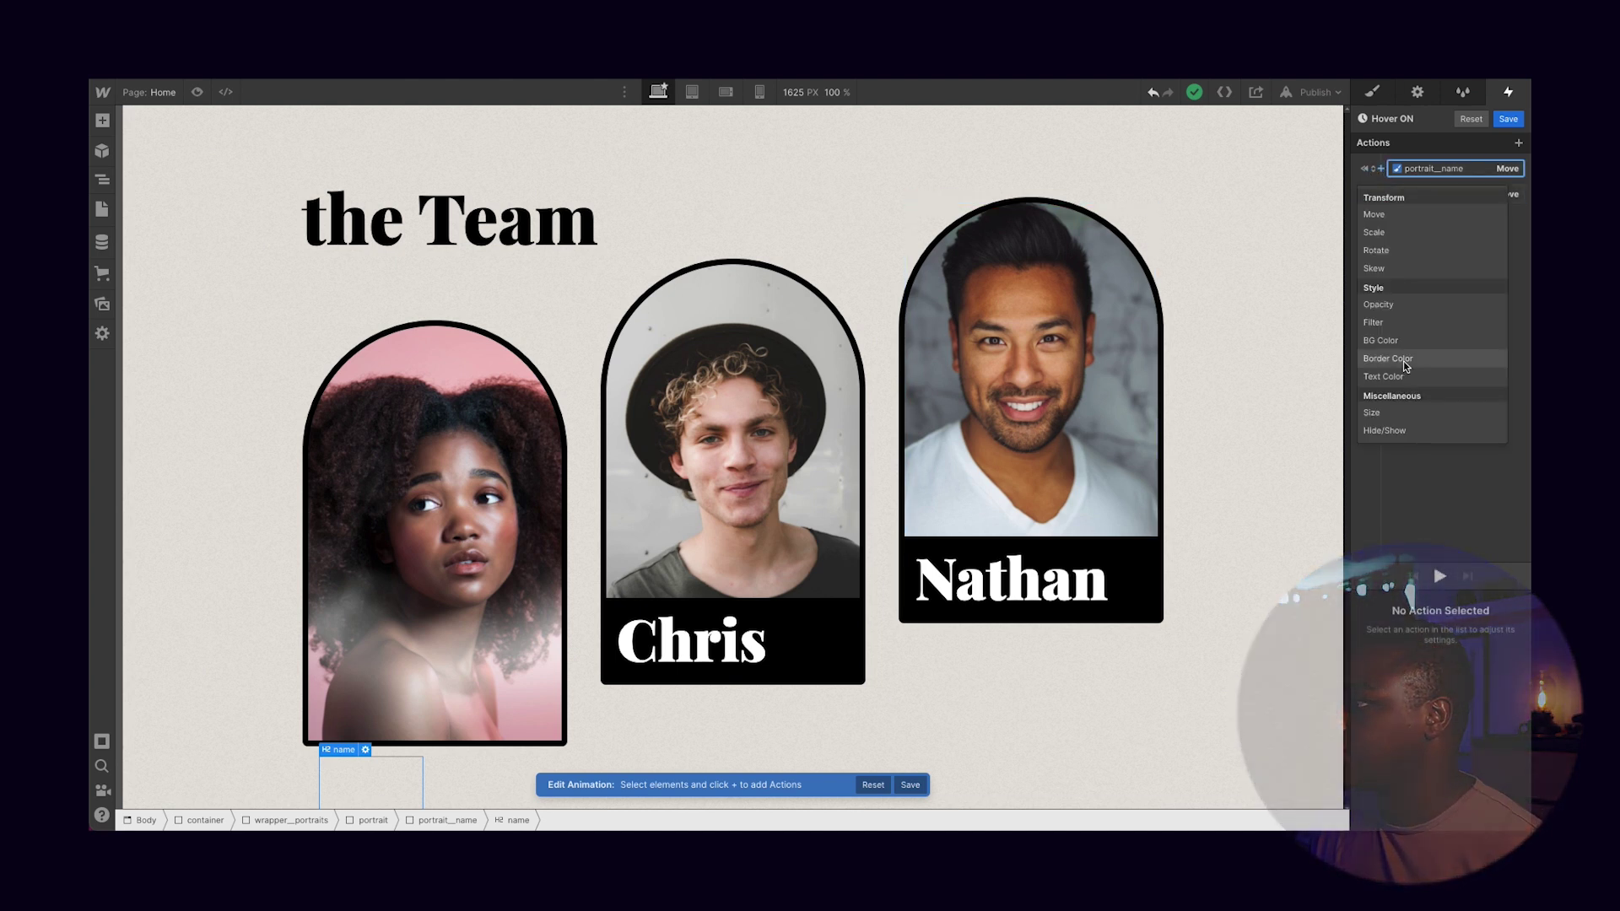
left_click(1405, 216)
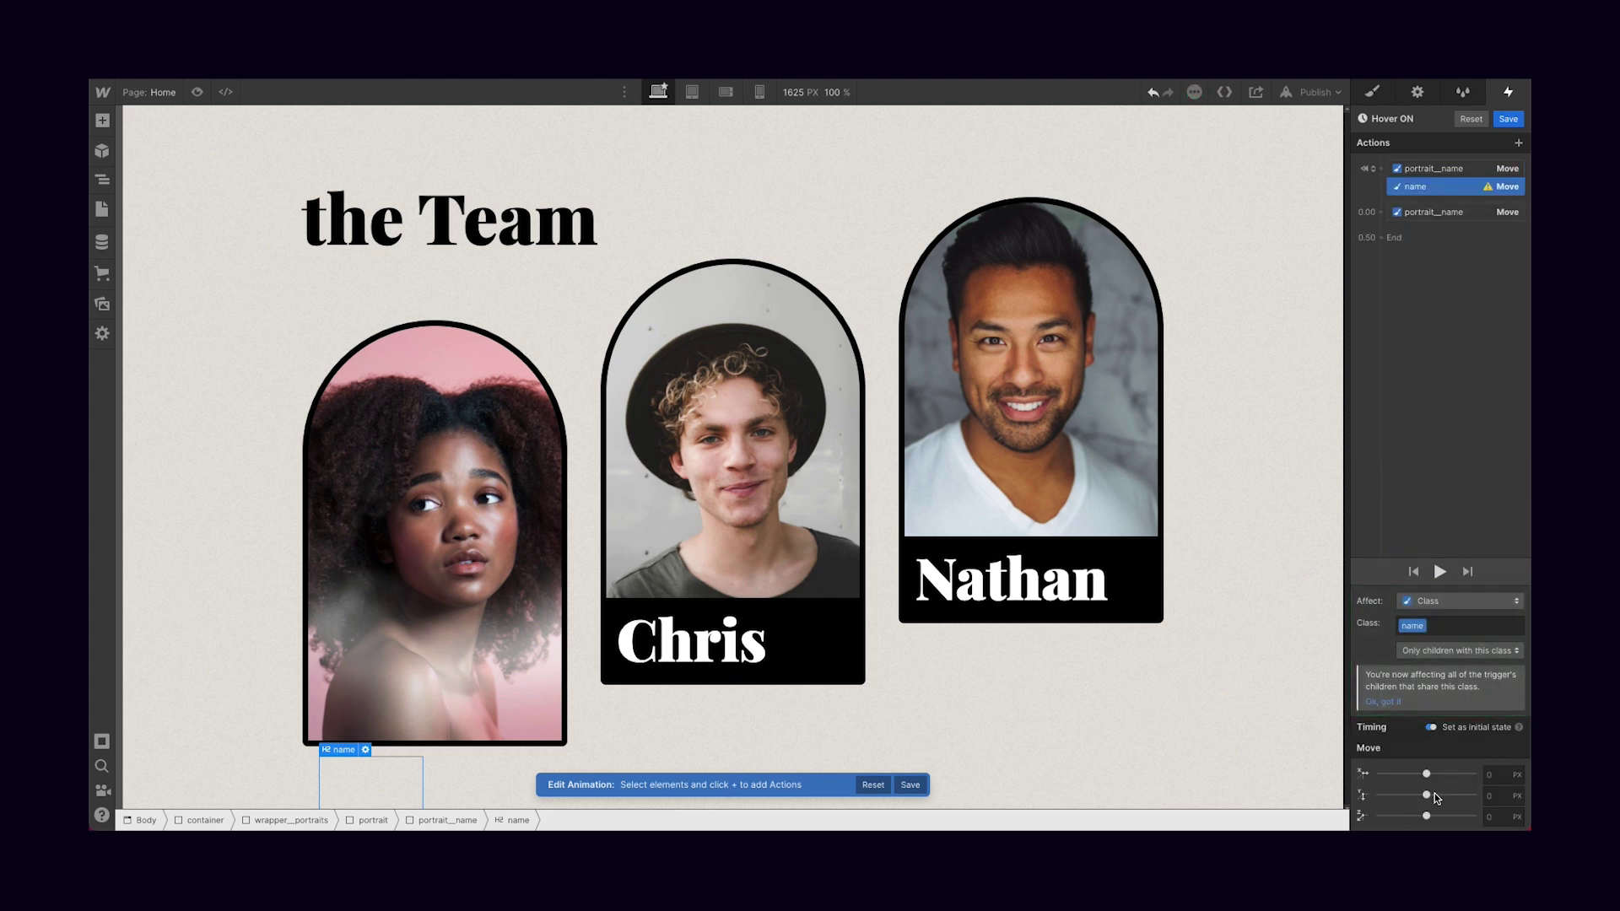
left_click_drag(1427, 774, 1413, 775)
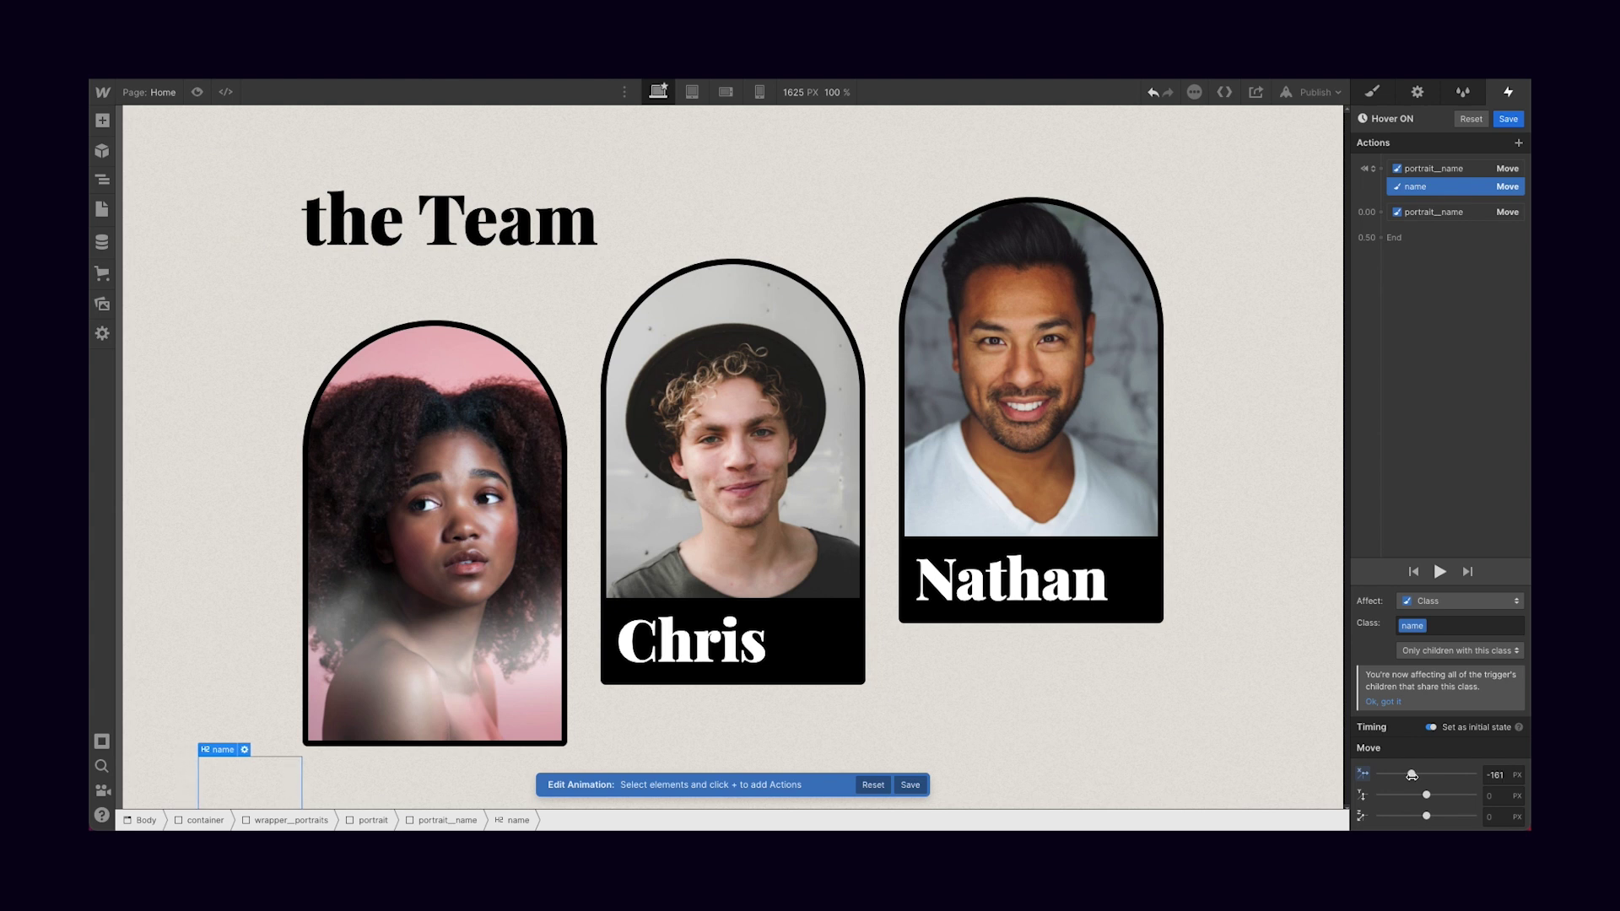
left_click(1510, 775)
key("Down")
Add an initial-state Opacity action for the name heading with a value of 0
left_click(1384, 171)
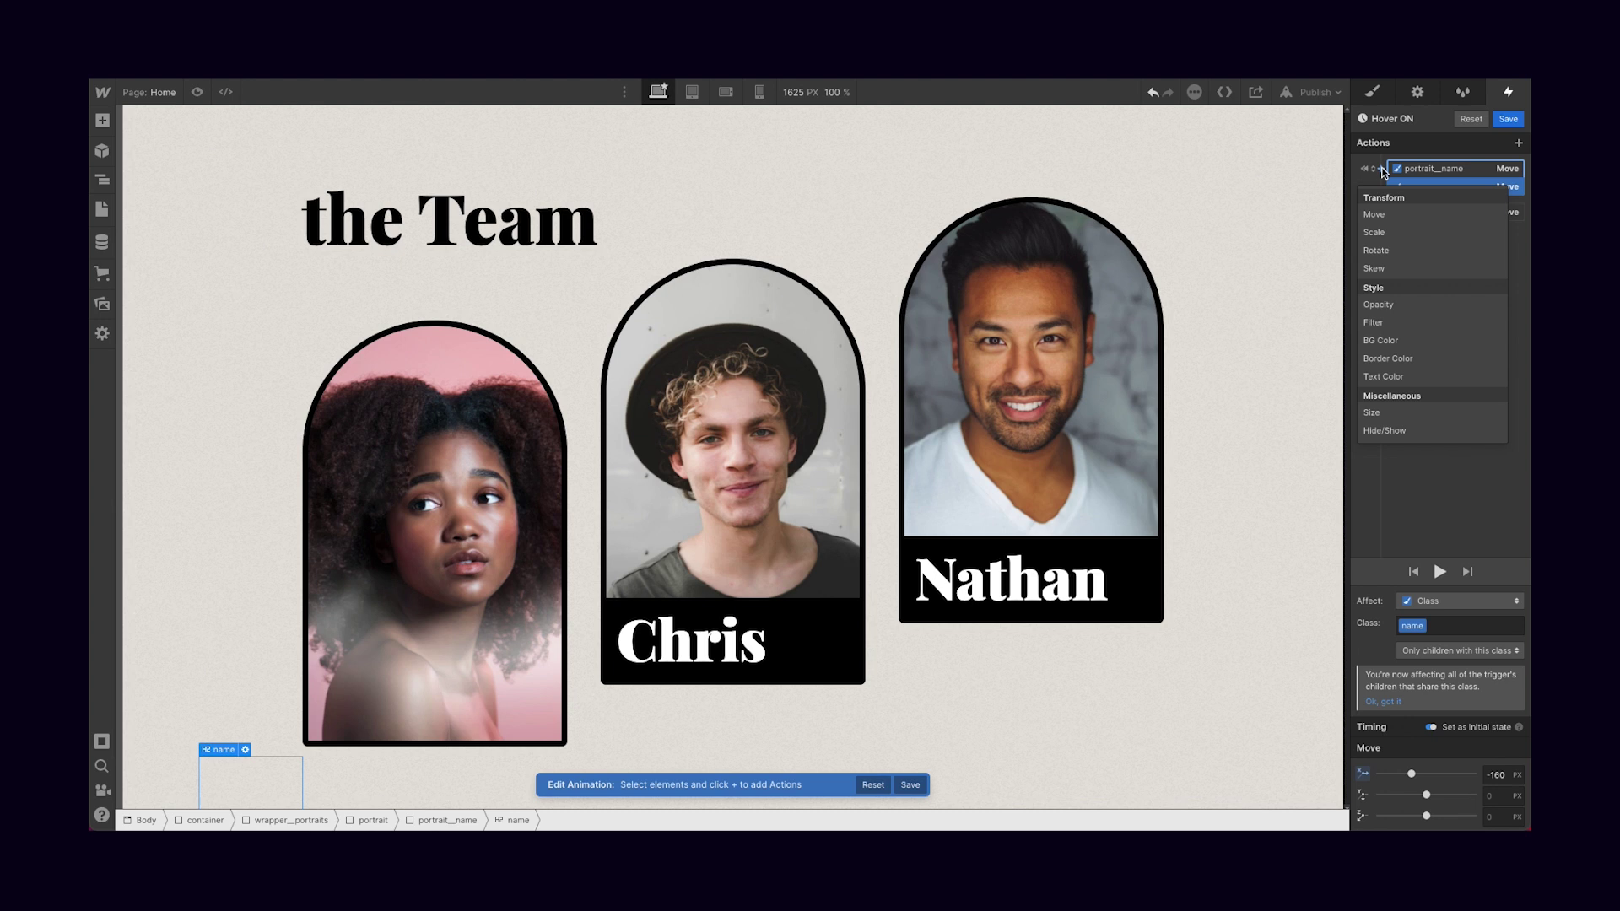
left_click(1424, 308)
left_click_drag(1474, 776, 1457, 777)
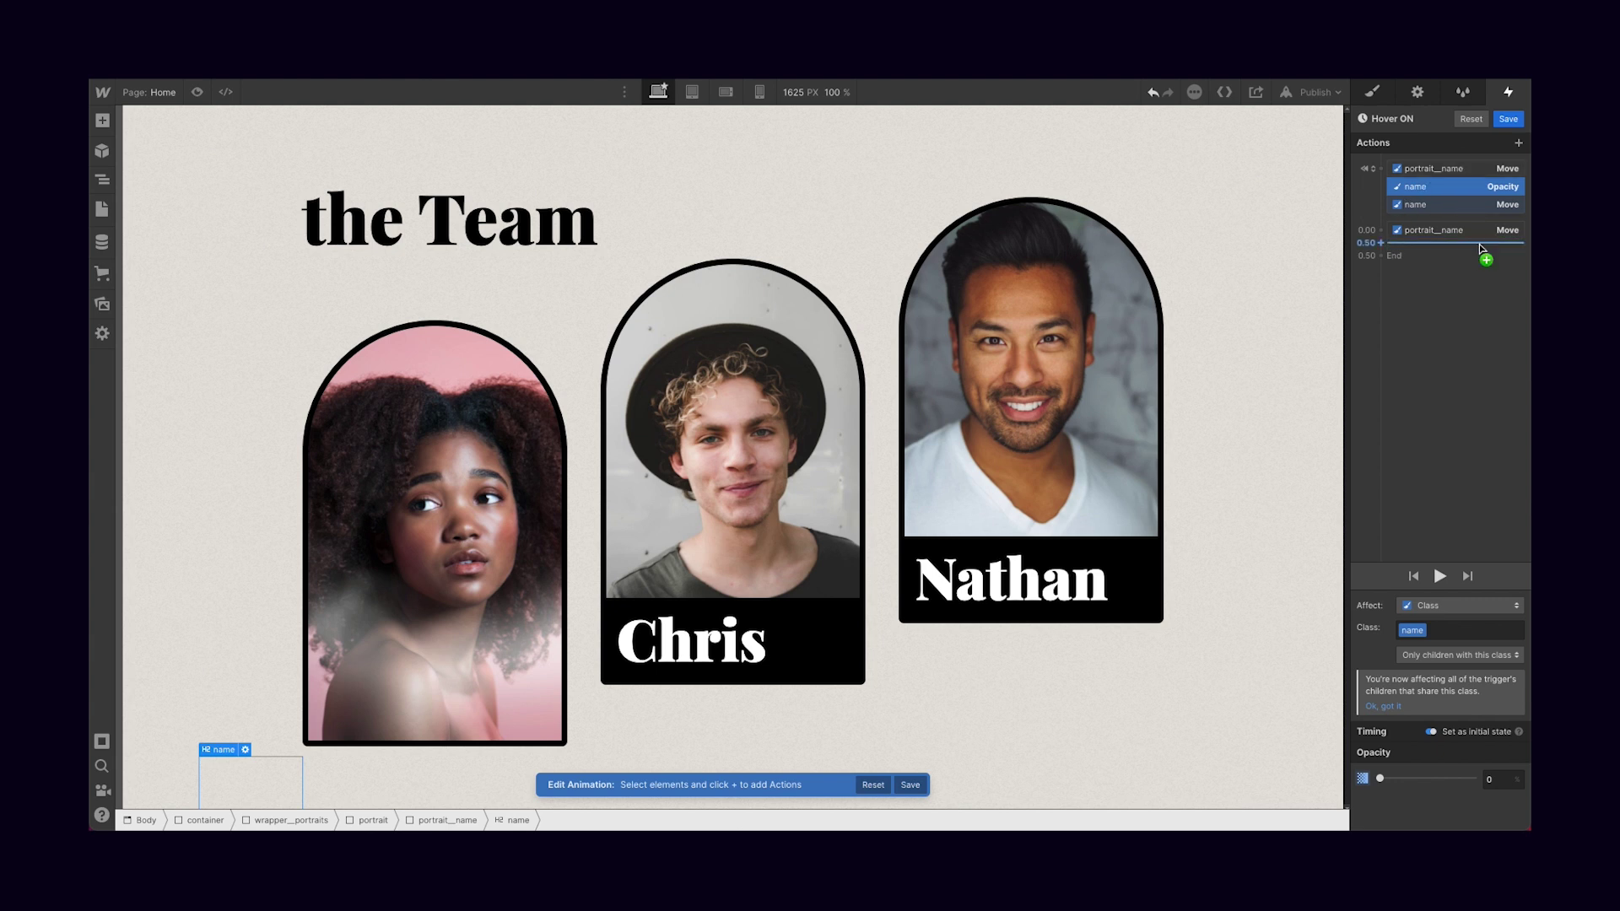
Add a timed Move action for the name heading, running with the previous action, with a horizontal offset of 0 px and Out Expo easing
left_click(1387, 245)
left_click(1397, 272)
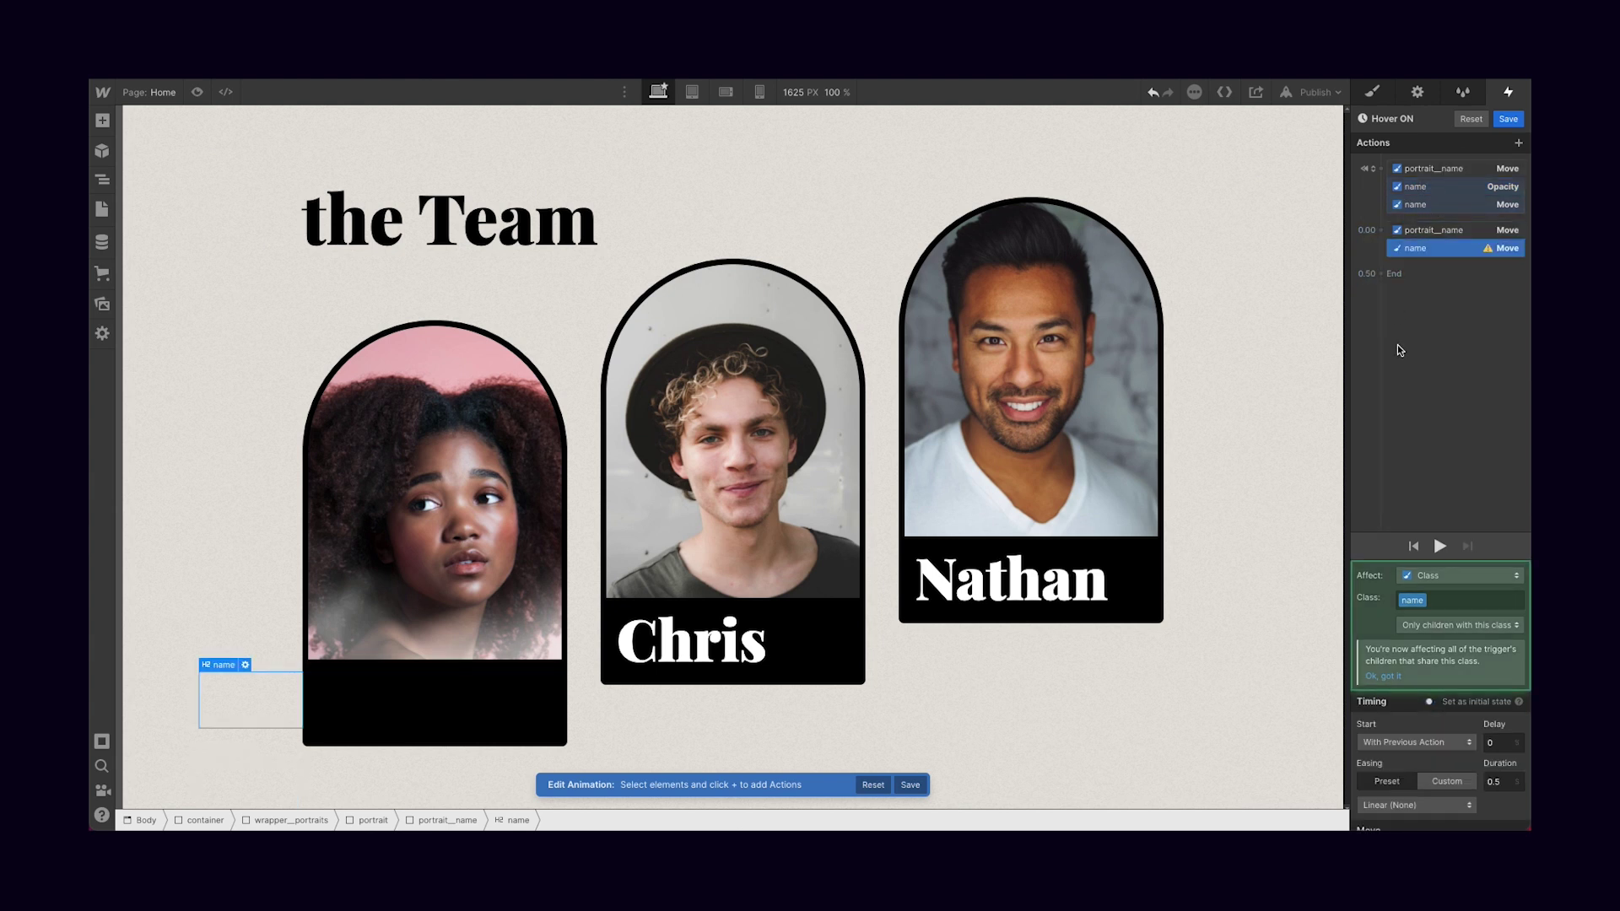
scroll(1486, 743, "down", 2)
left_click(1494, 775)
type("0")
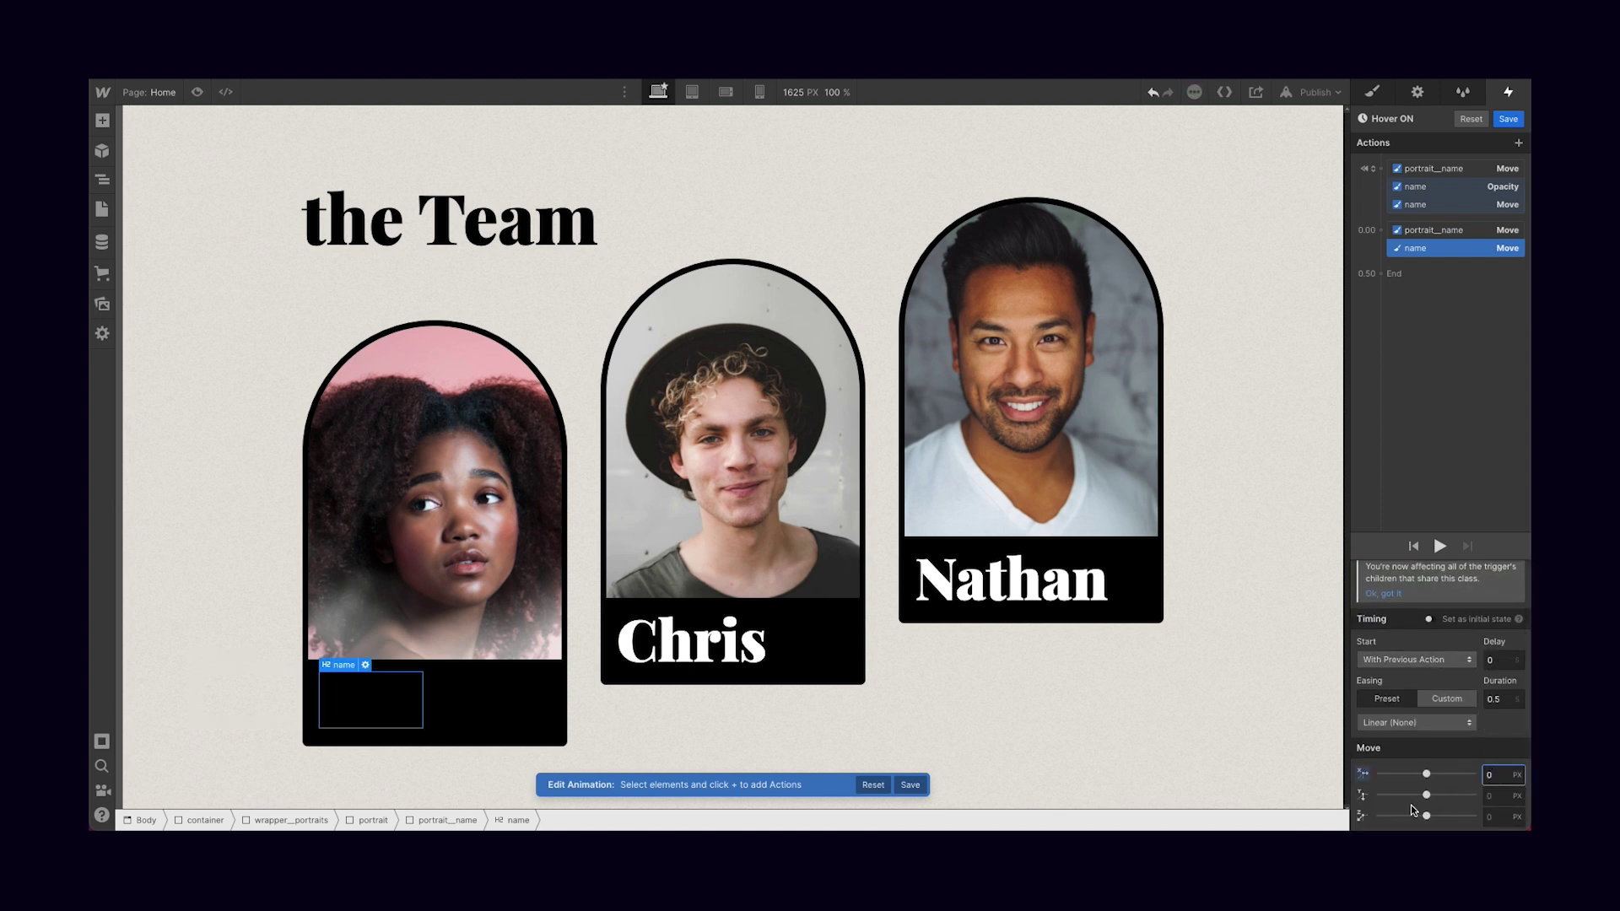
left_click(1469, 721)
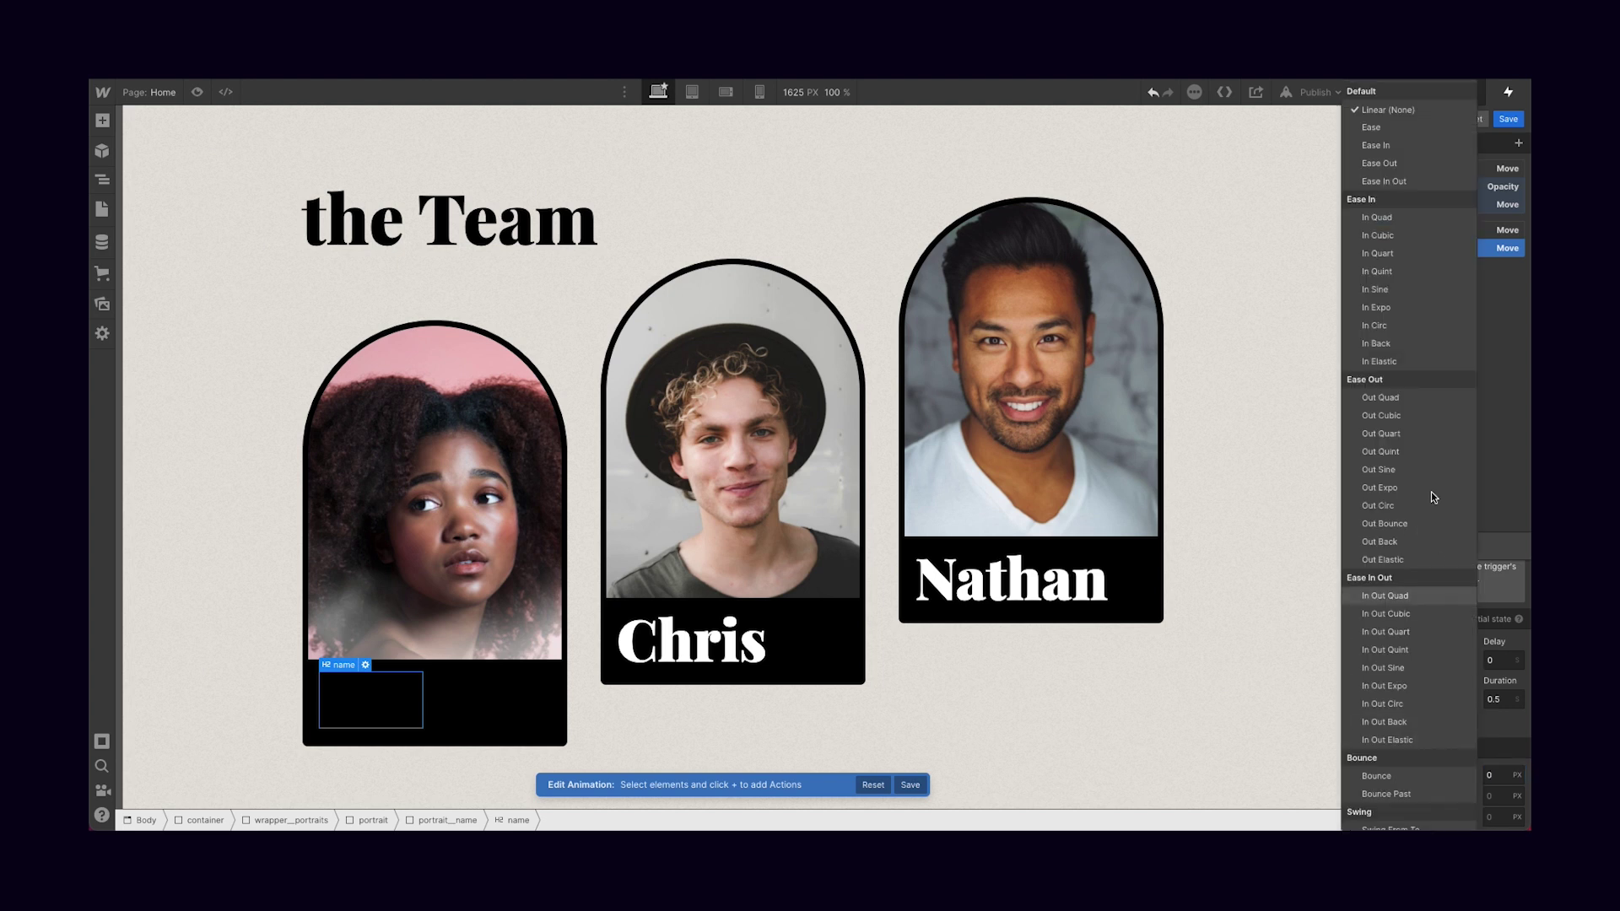
left_click(1411, 490)
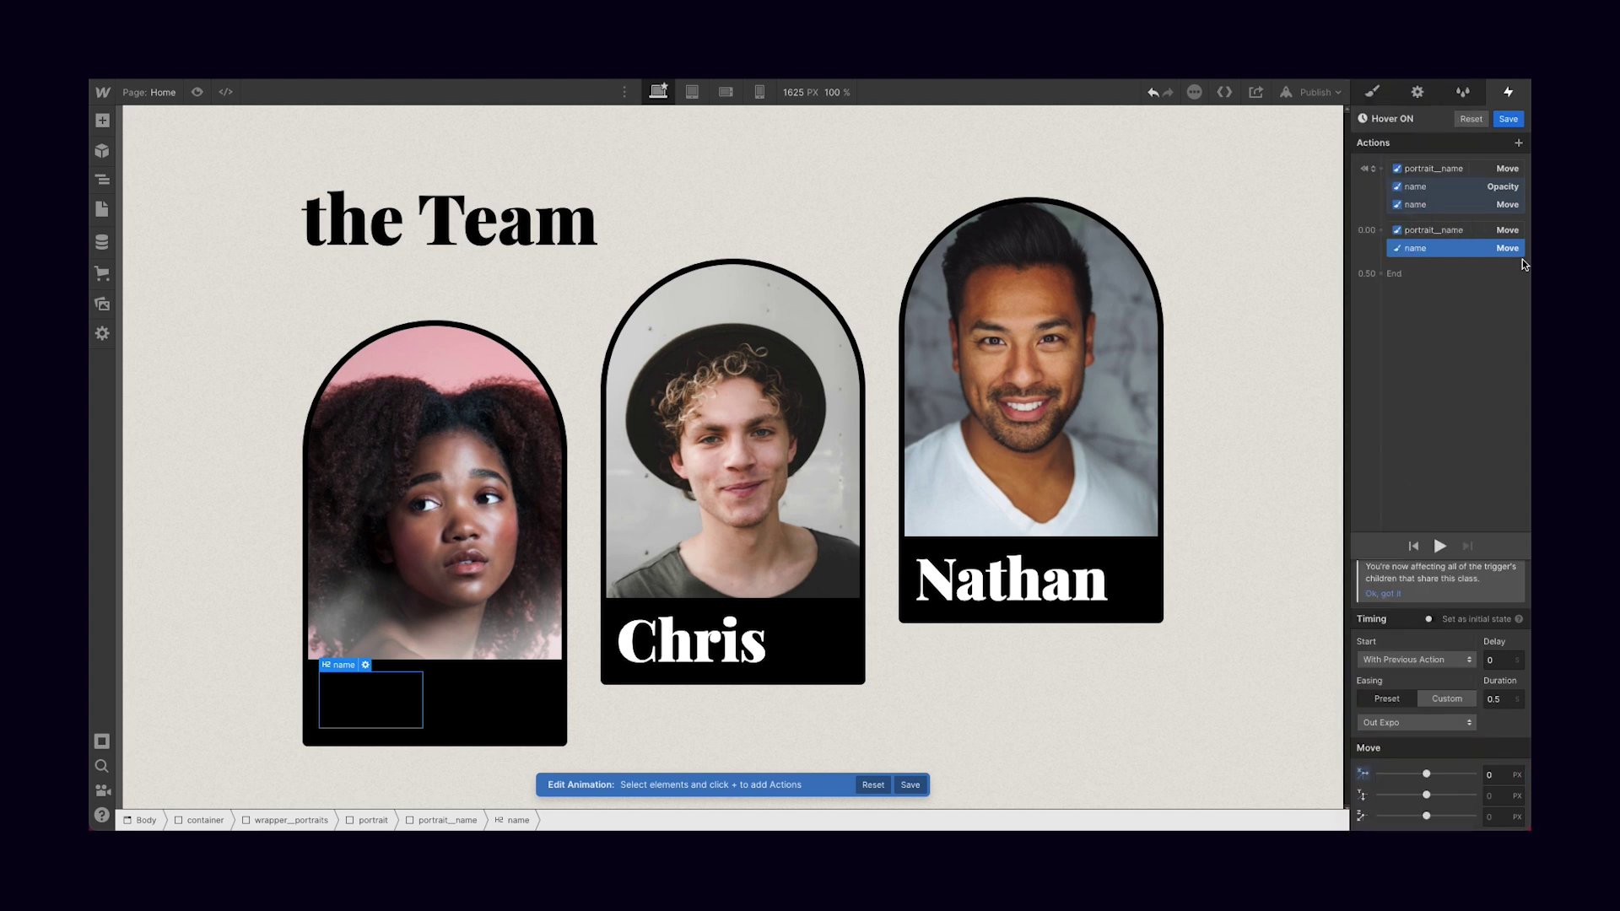
Add a timed Opacity action for the name heading at 100% with Out Expo easing
left_click(1378, 230)
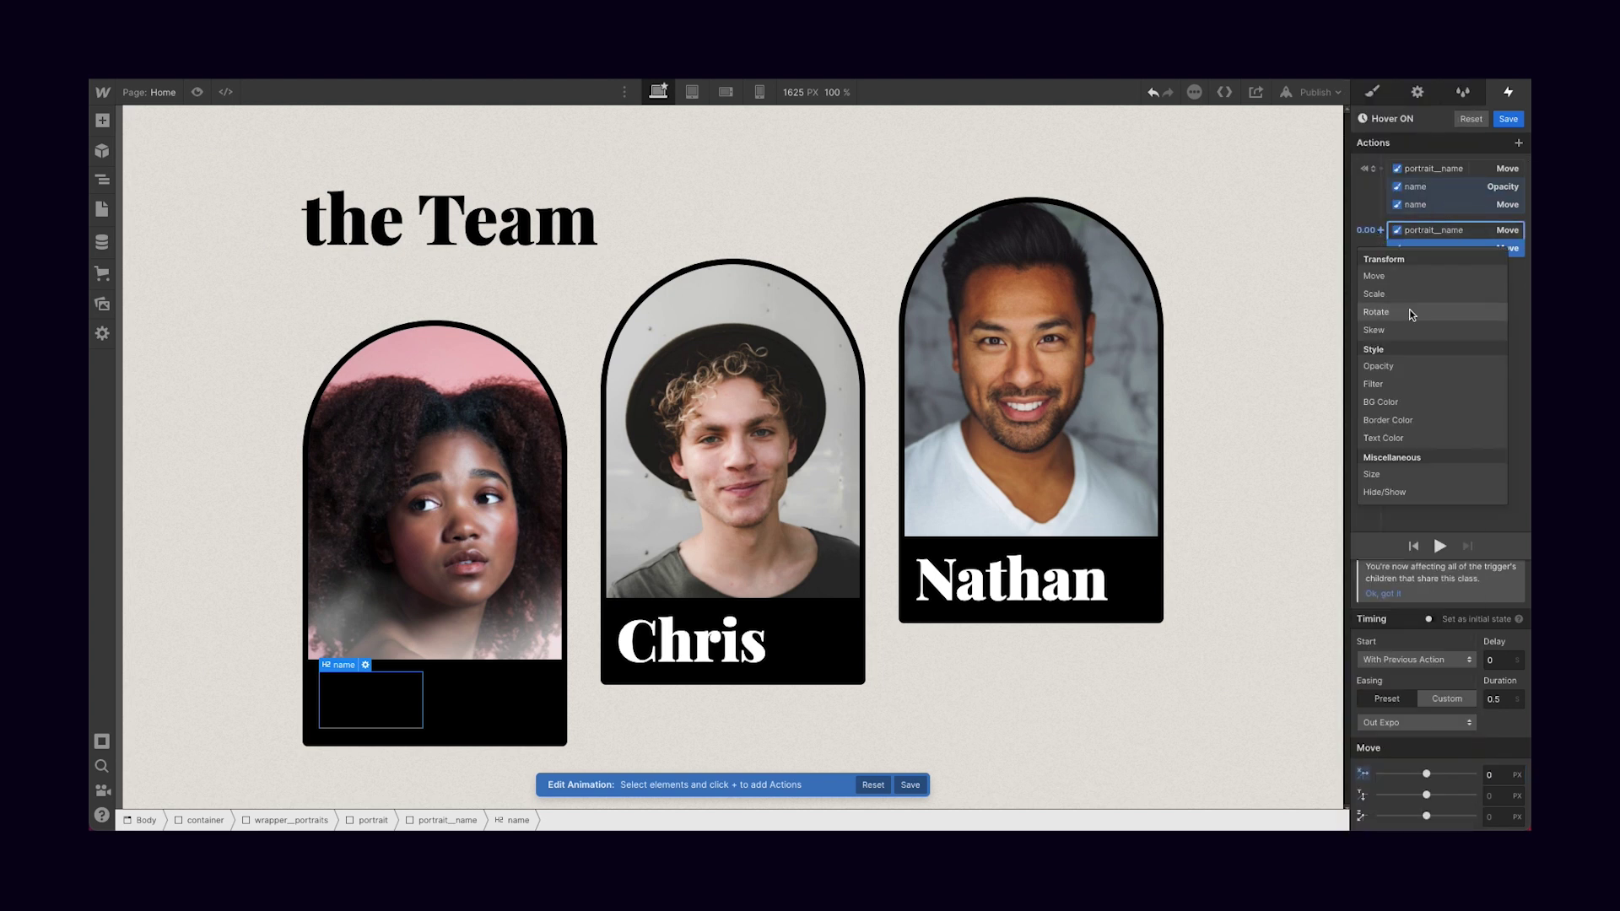
left_click(1411, 370)
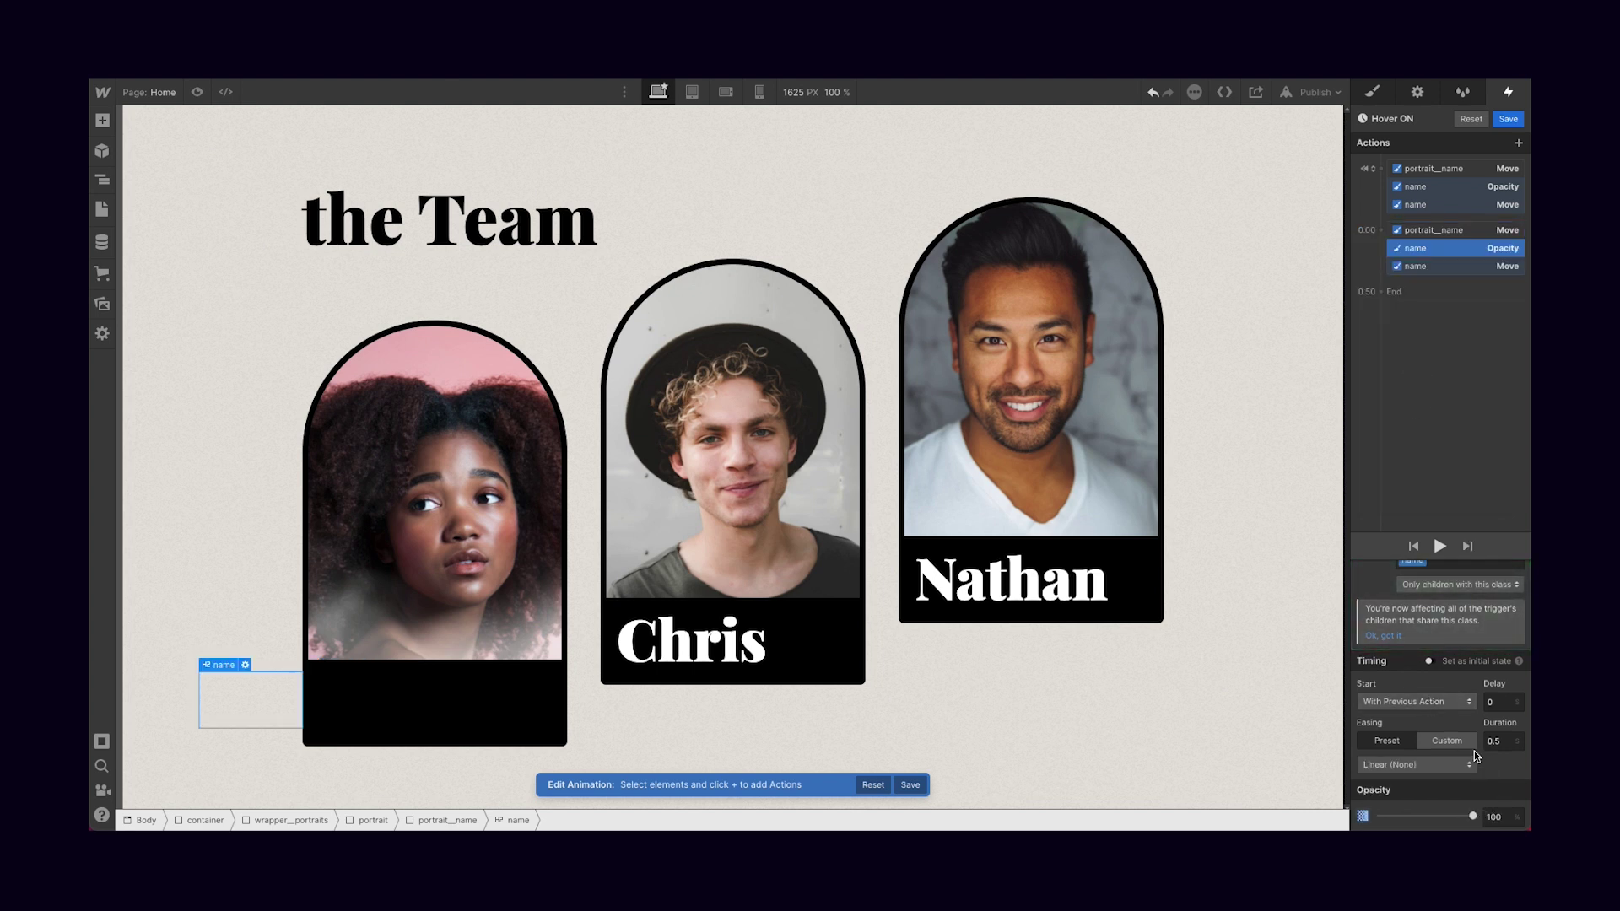
left_click(1414, 764)
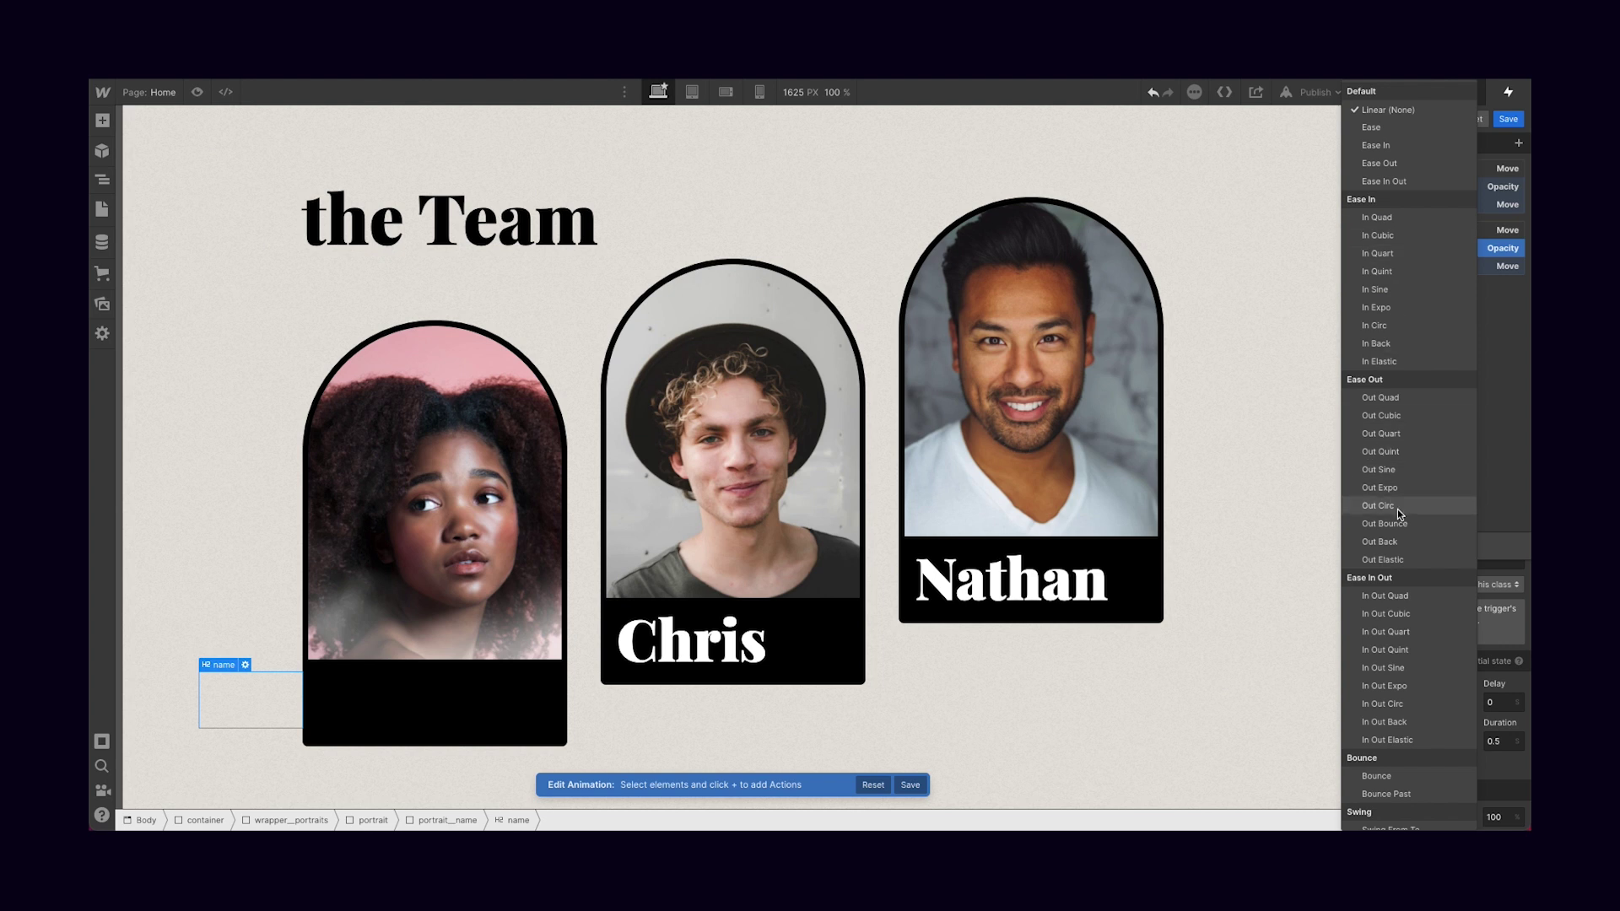
left_click(1404, 488)
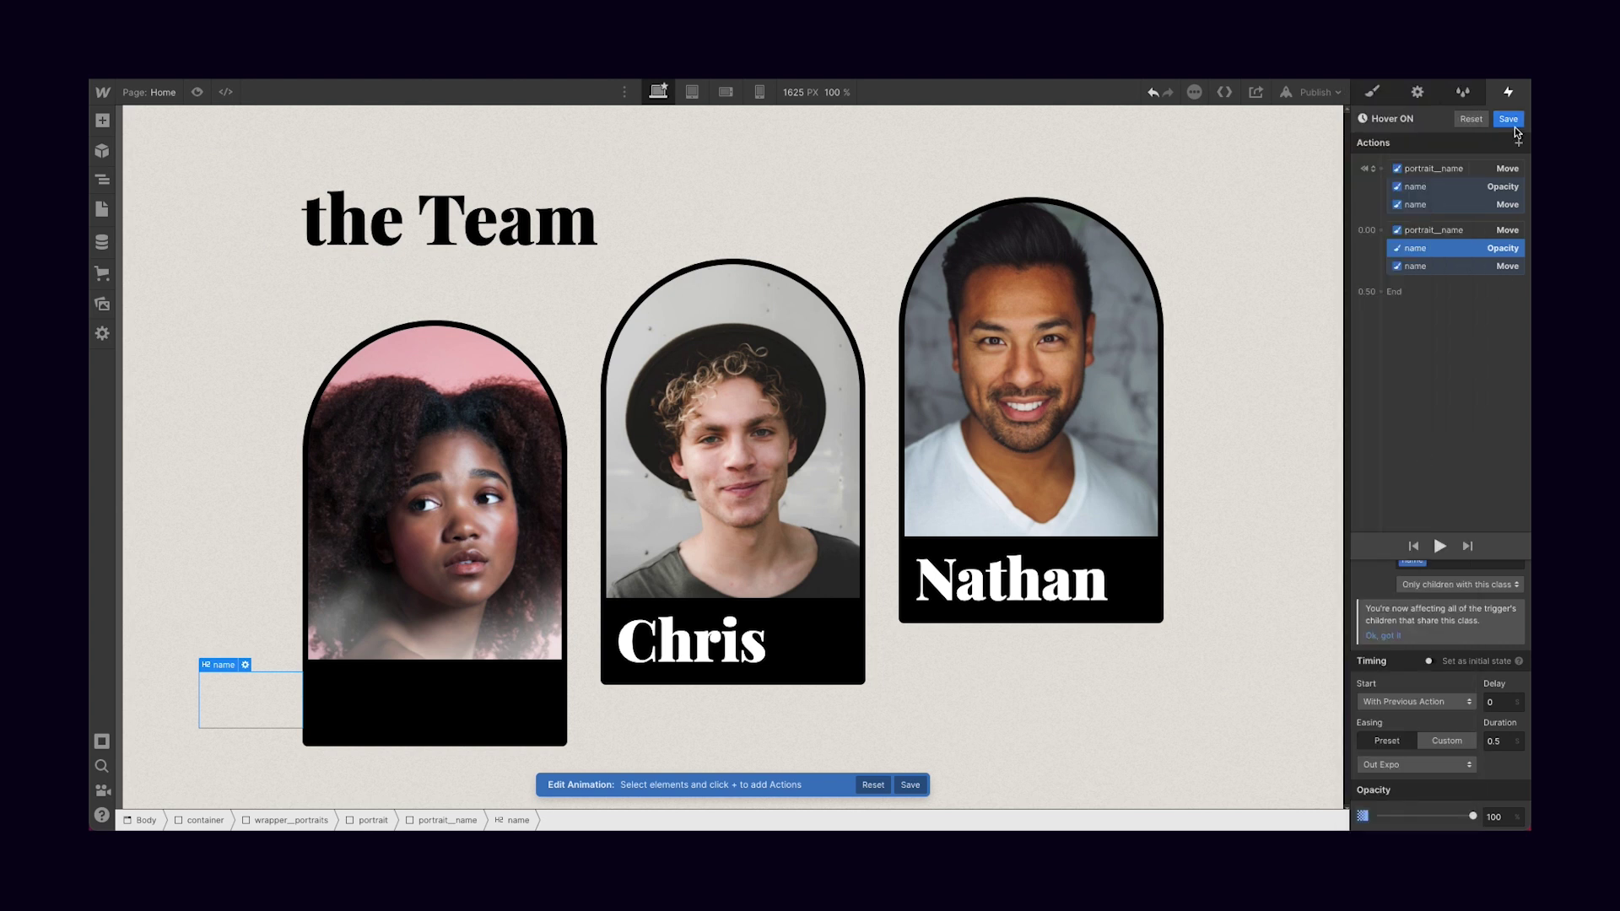
Save the Hover ON animation and preview the page to test the heading's slide and fade, then return to editing
left_click(1510, 121)
left_click(199, 93)
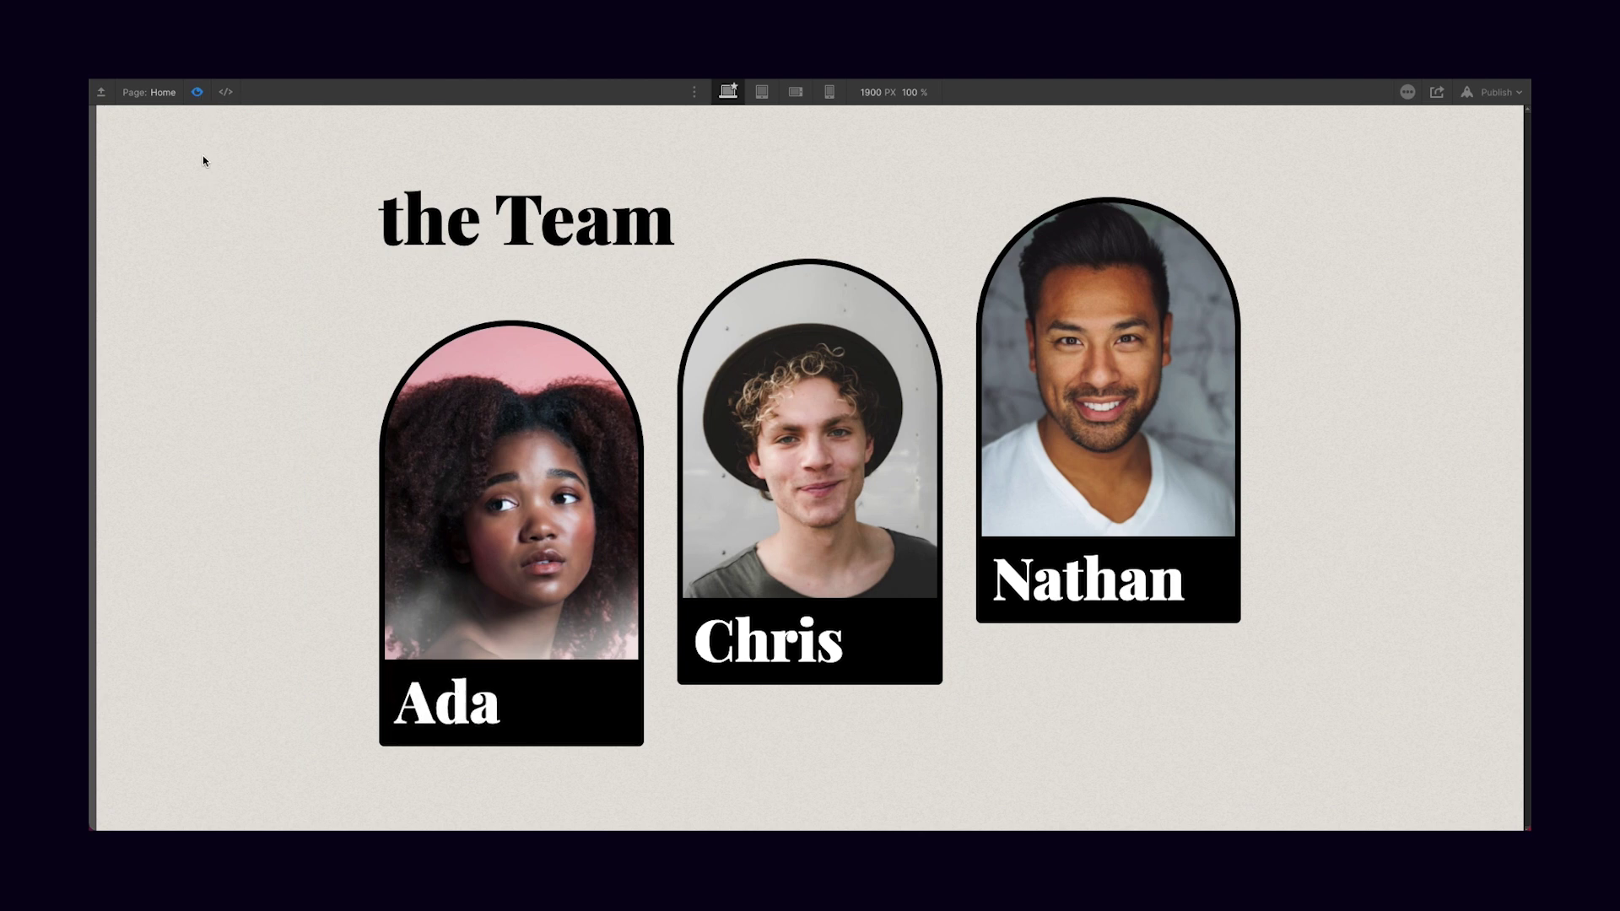
left_click(197, 91)
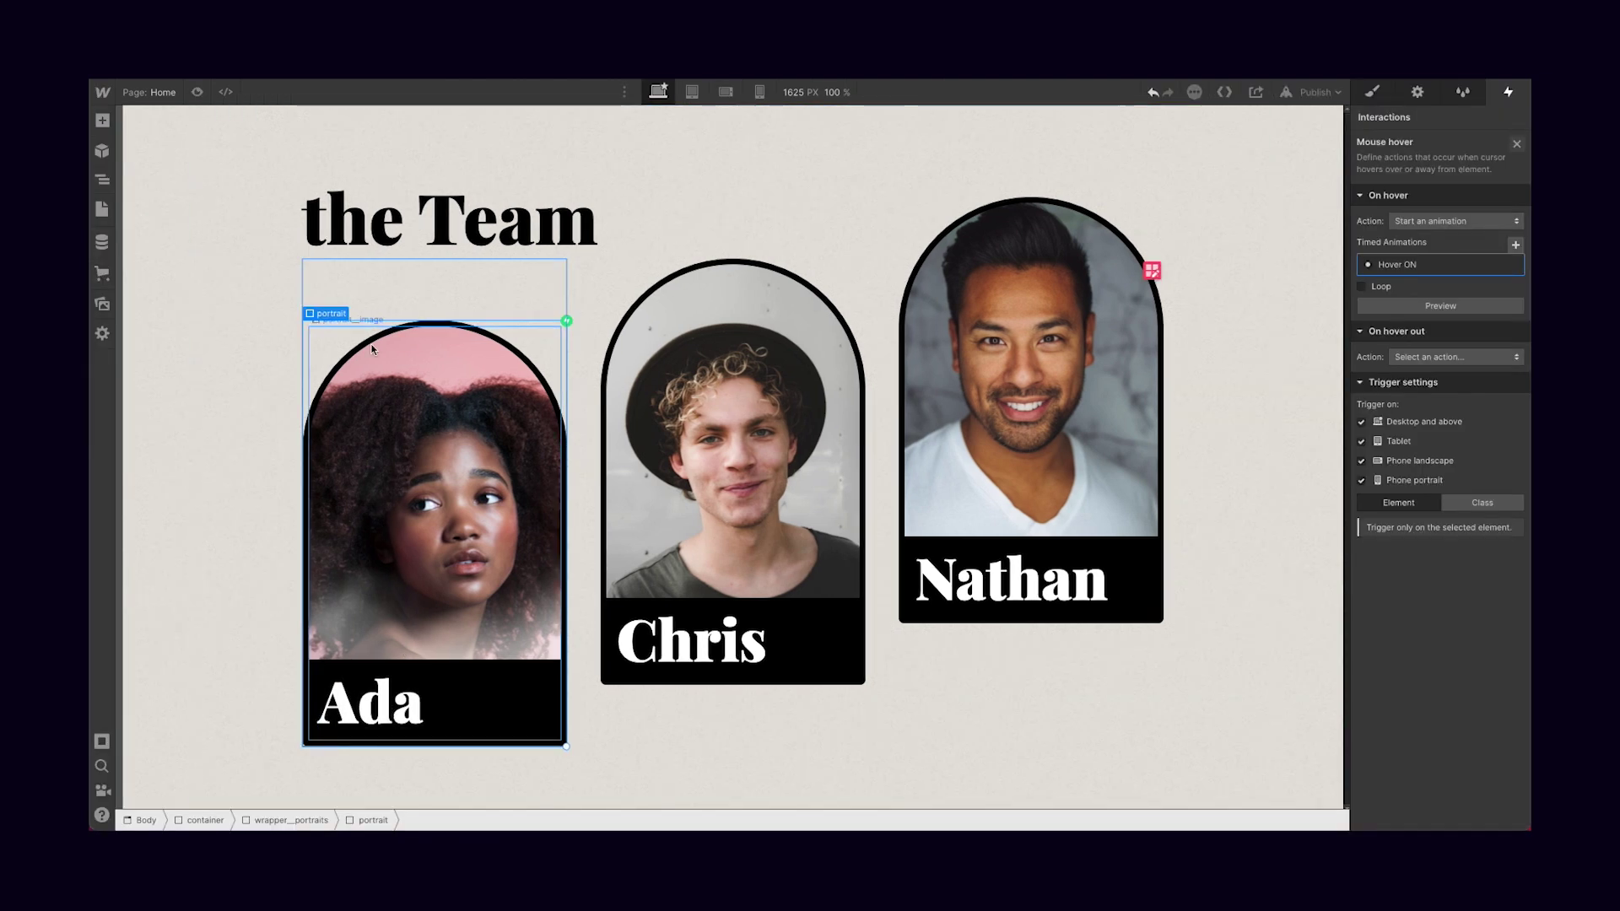
Reopen the Hover ON animation and set a 0.2 s delay on the name heading's timed Opacity and Move actions
left_click(1458, 265)
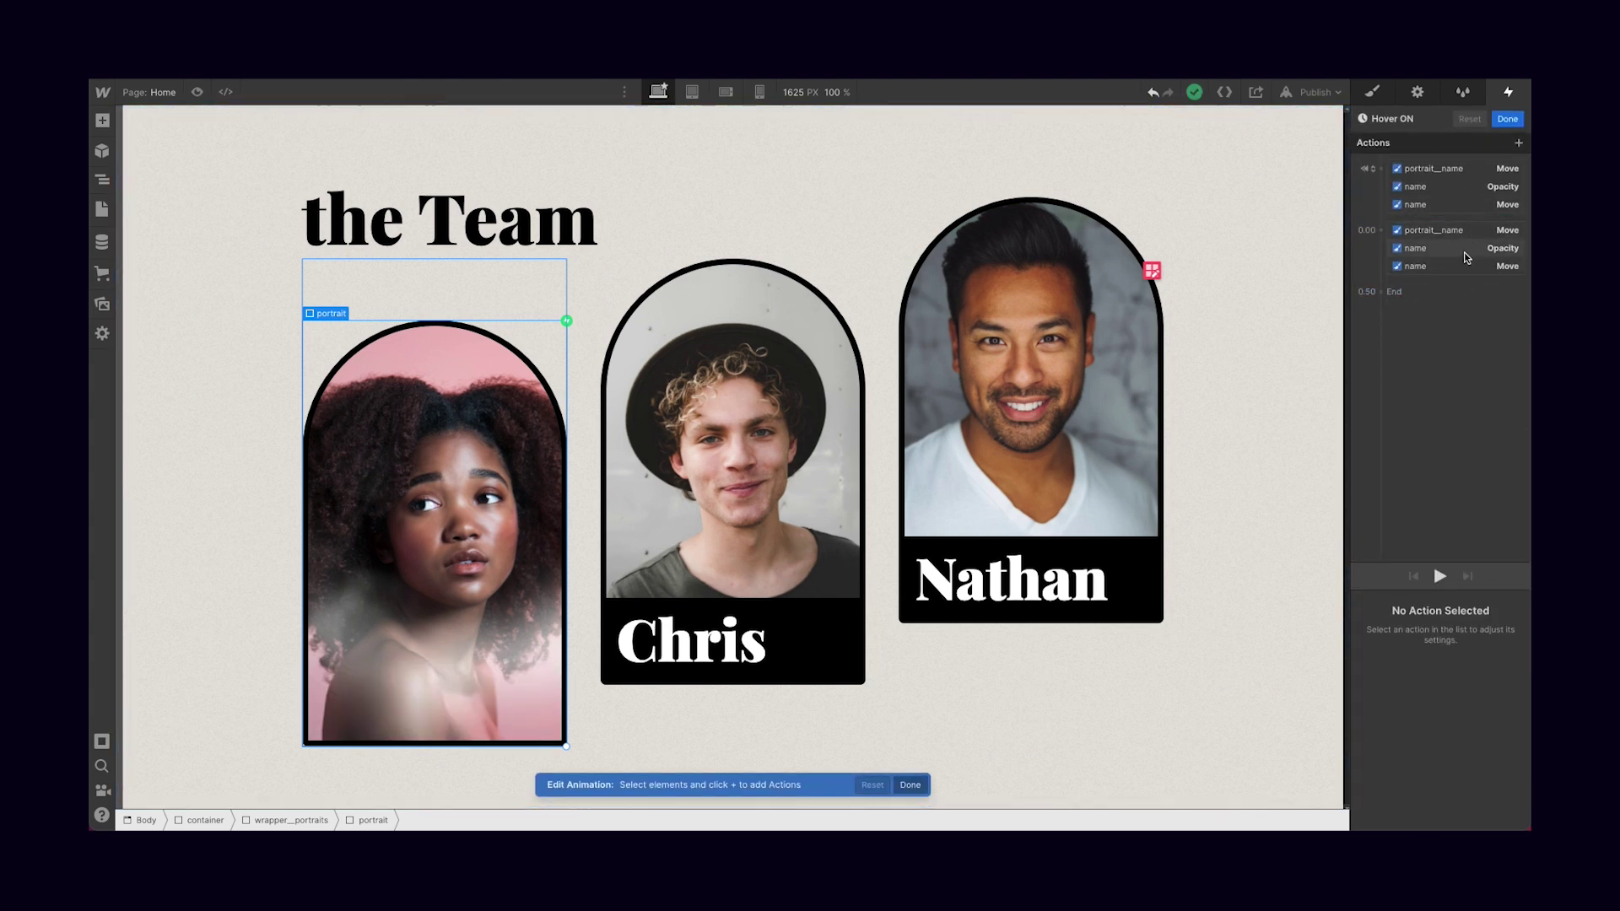
left_click(1465, 252)
left_click(1467, 267, "shift")
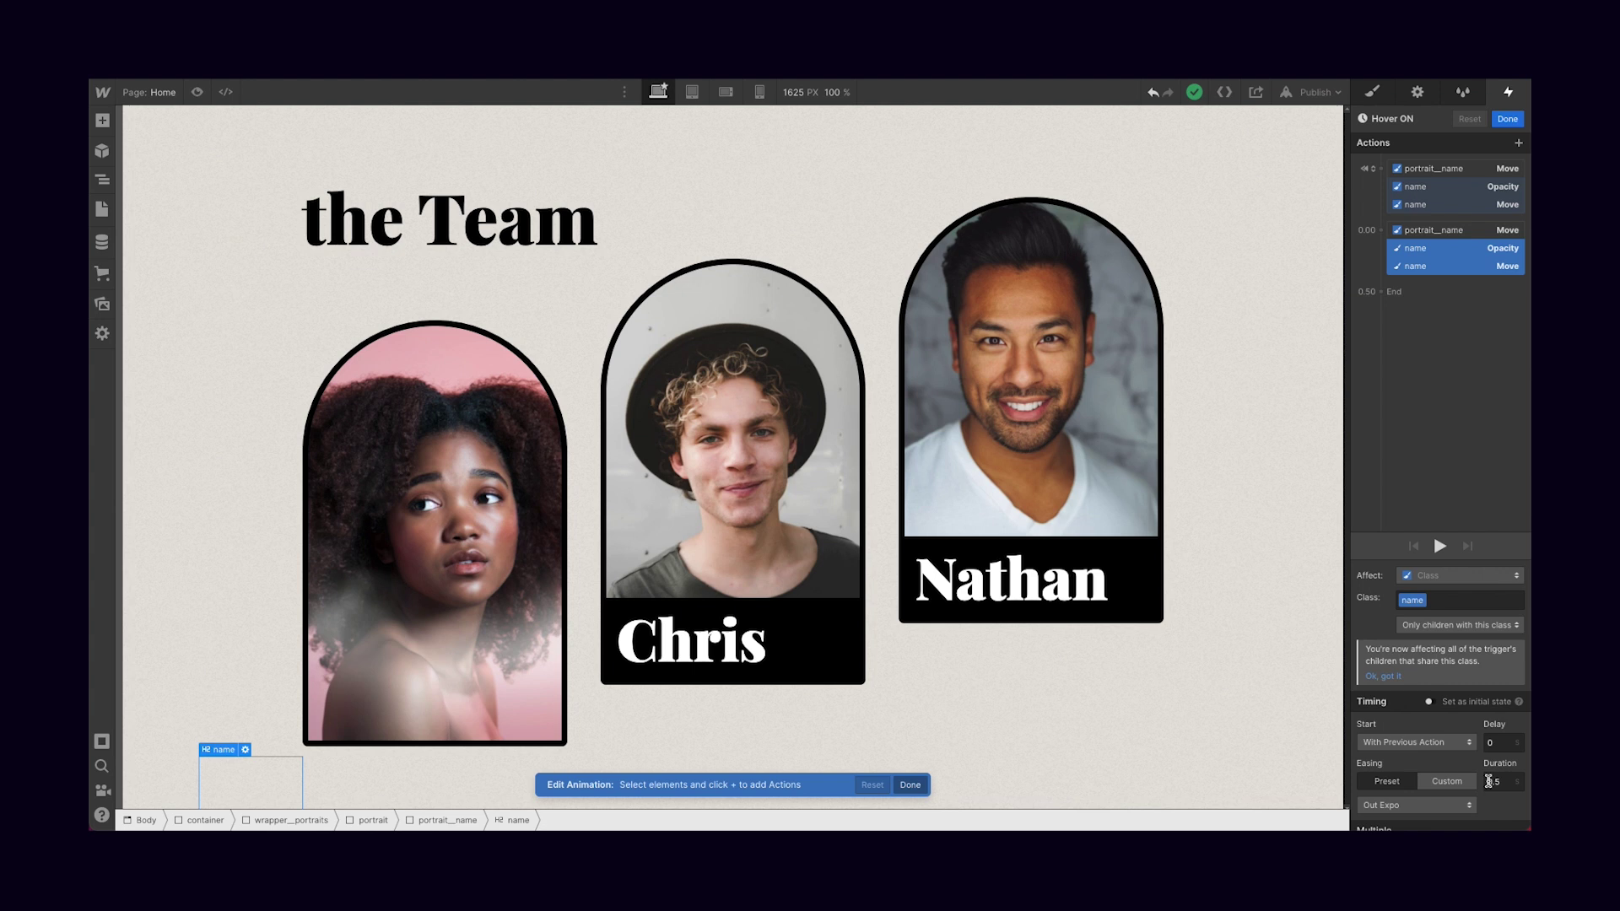
scroll(1488, 781, "down", 2)
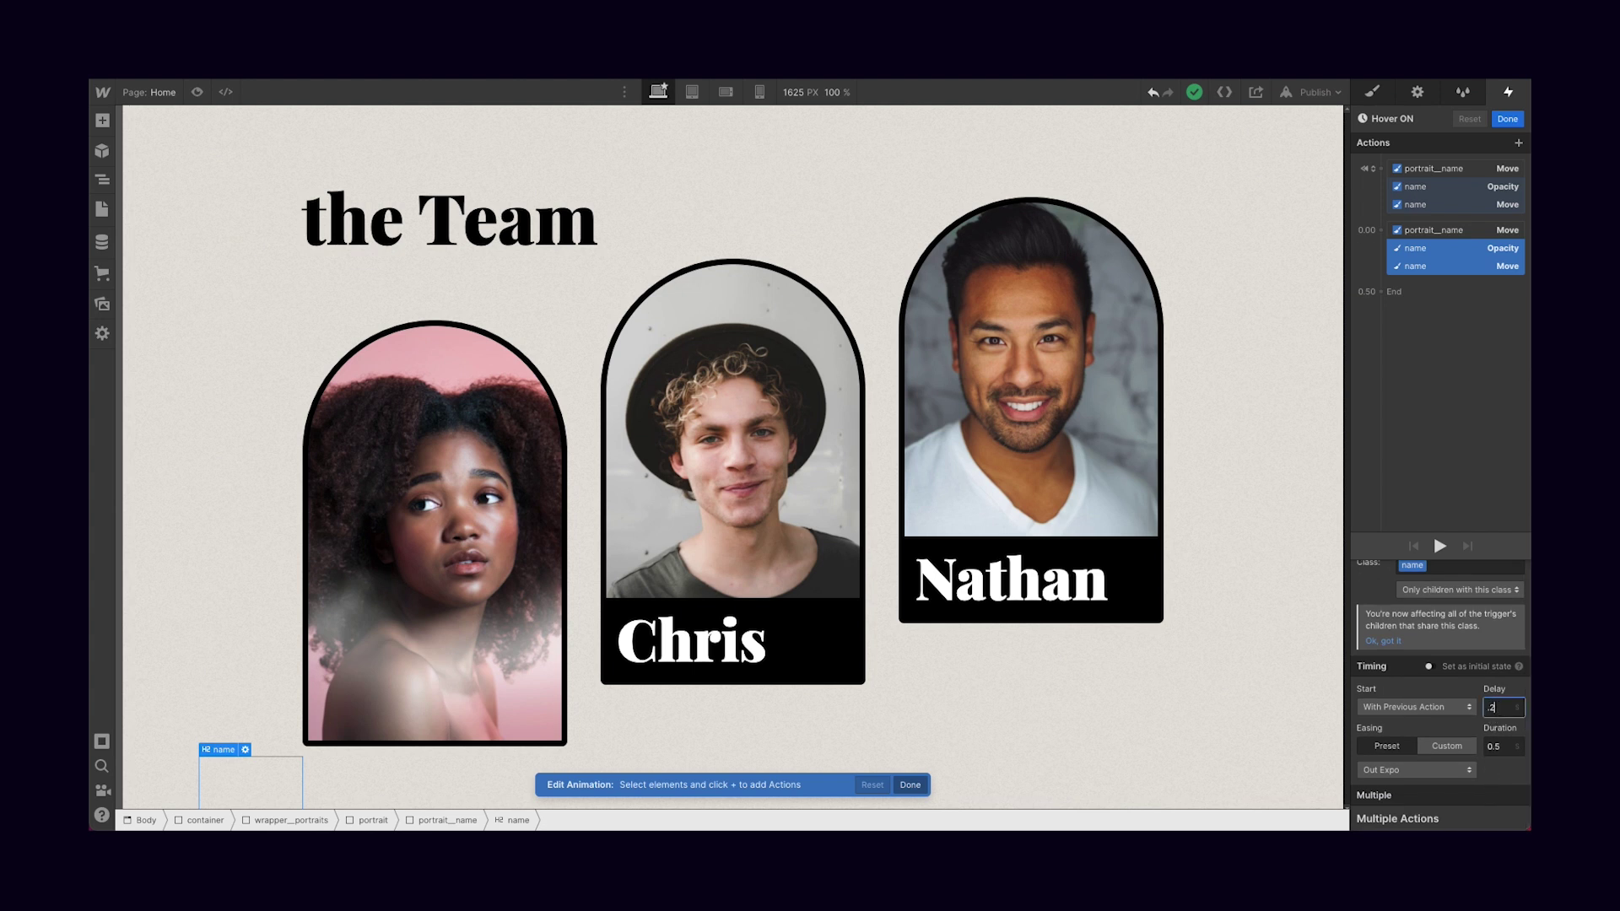
Finish editing the animation and preview the delayed name reveal on the first portrait card, then return to the designer
left_click(1508, 119)
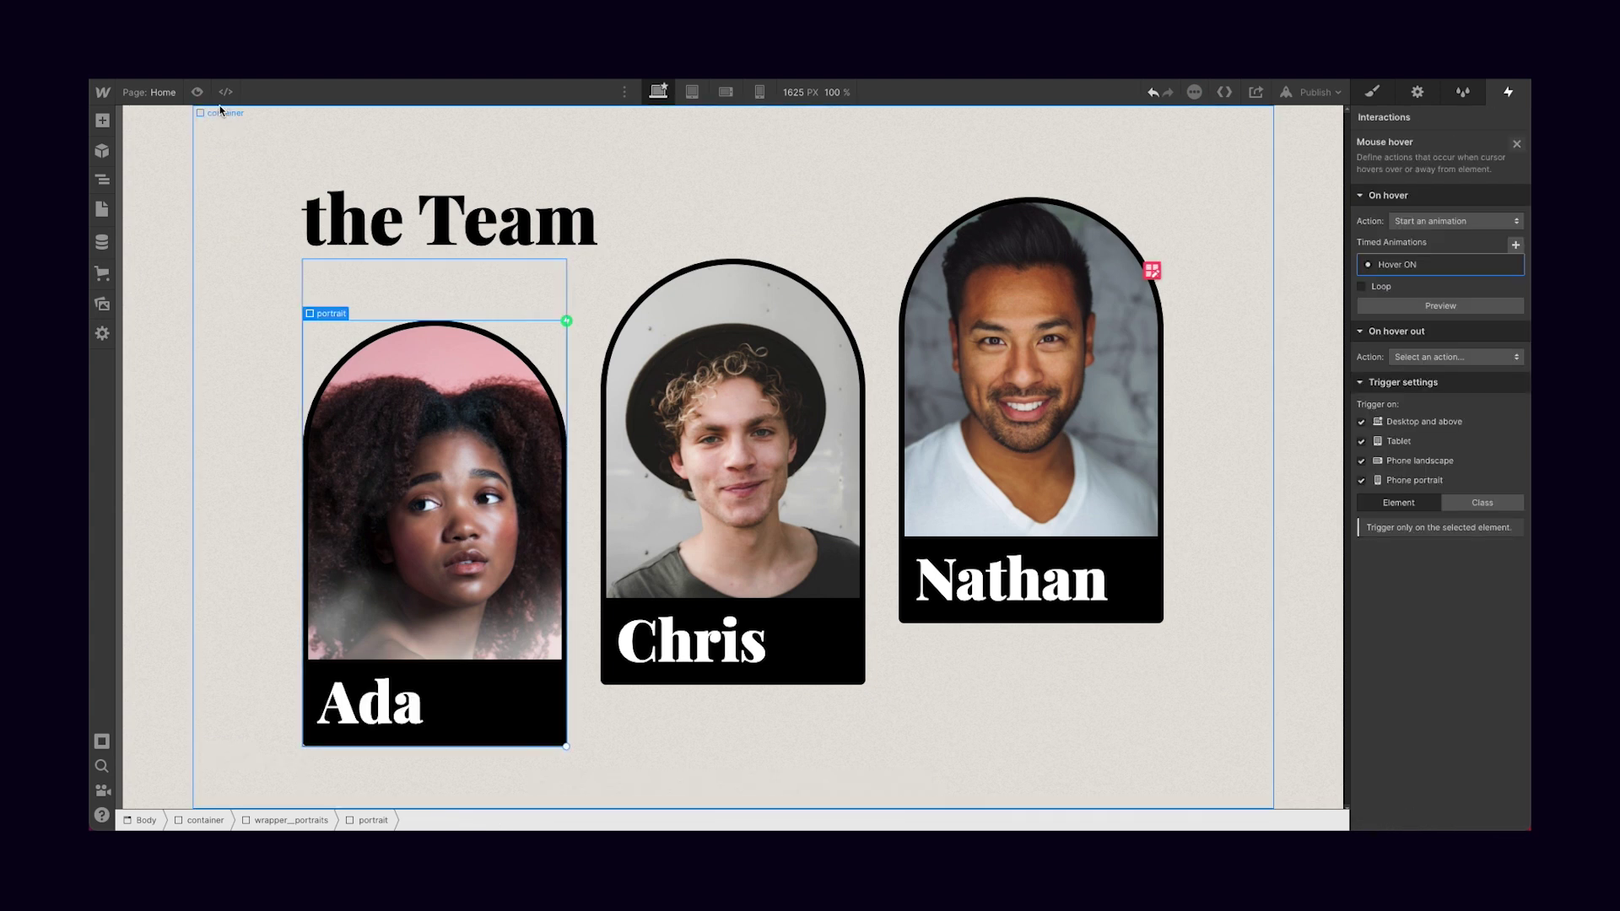
left_click(197, 91)
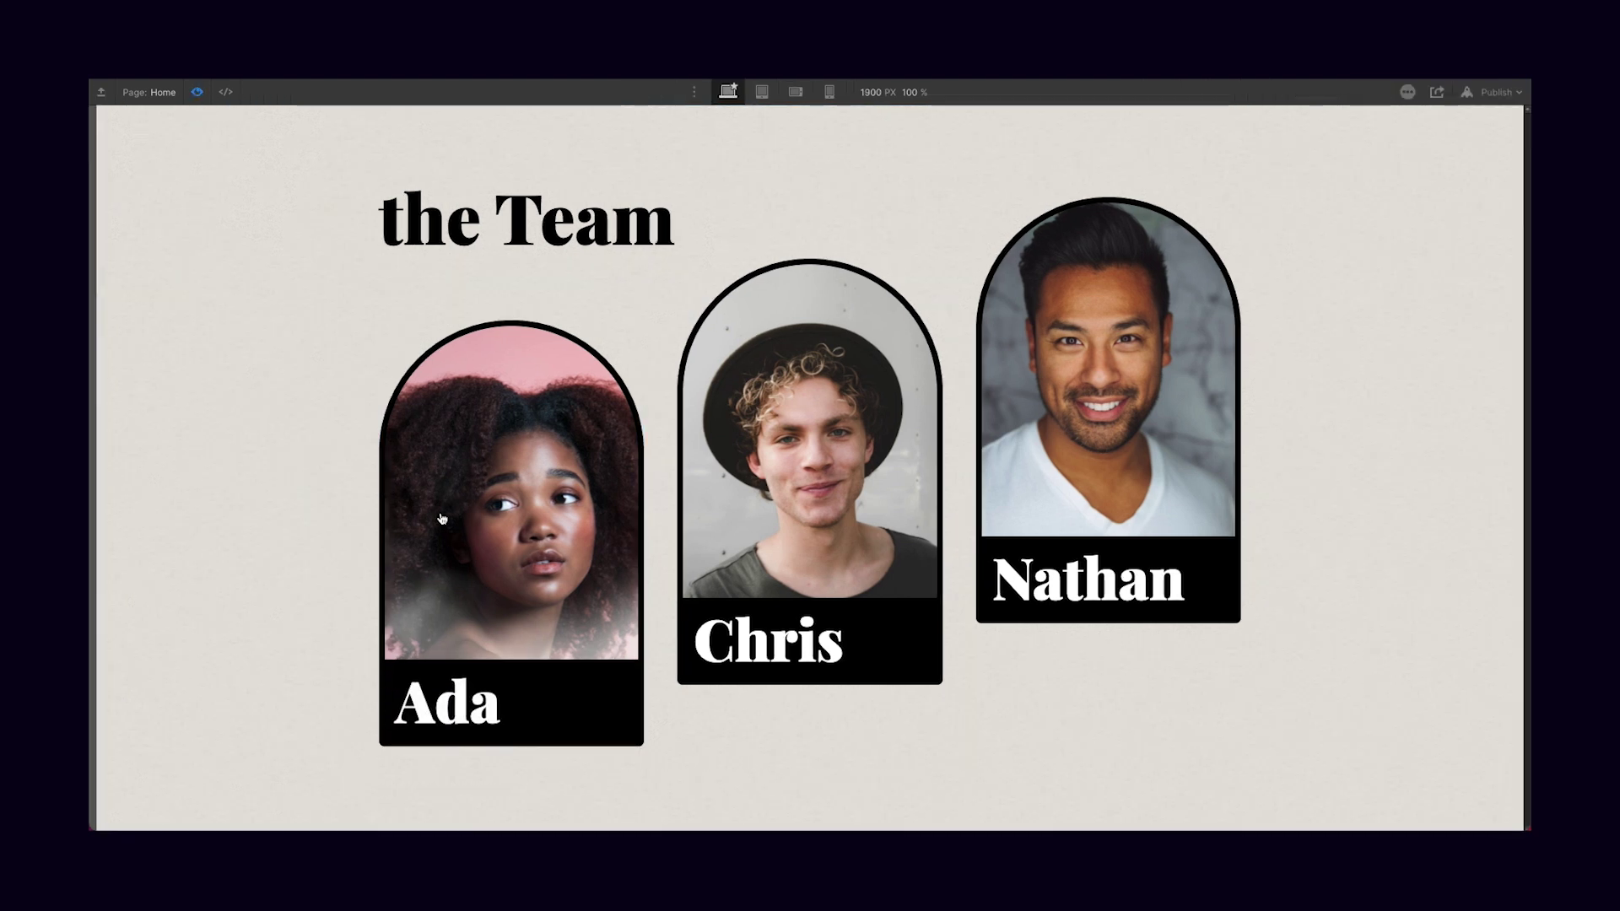
left_click(196, 91)
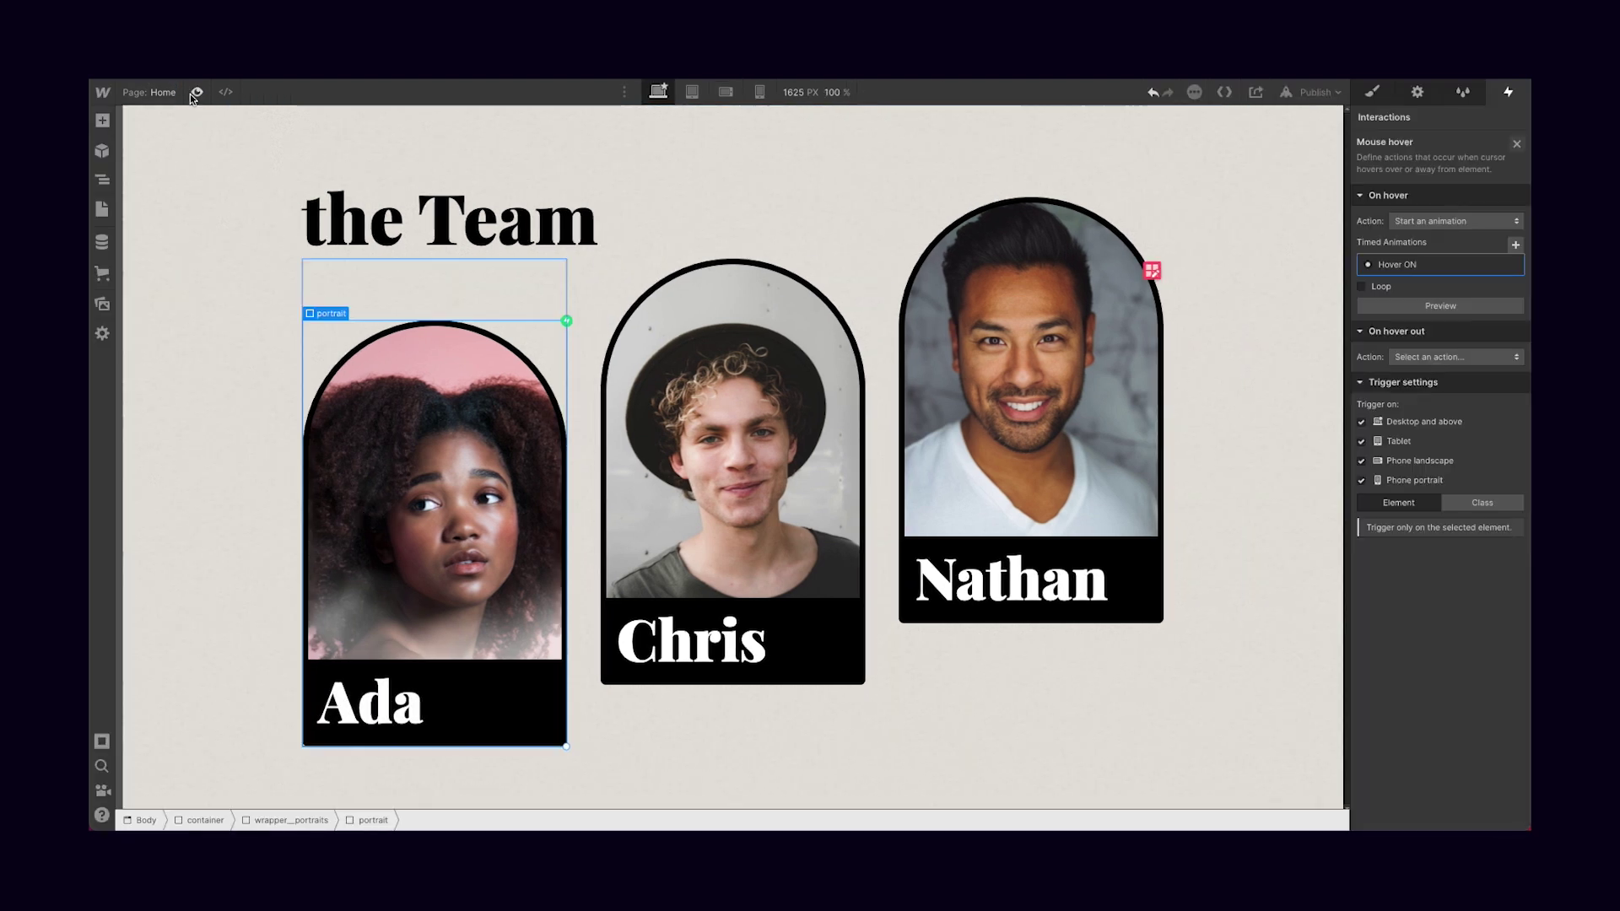
Reopen the first portrait card's Hover ON animation and add an initial-state Filter action for portrait__image
left_click(414, 483)
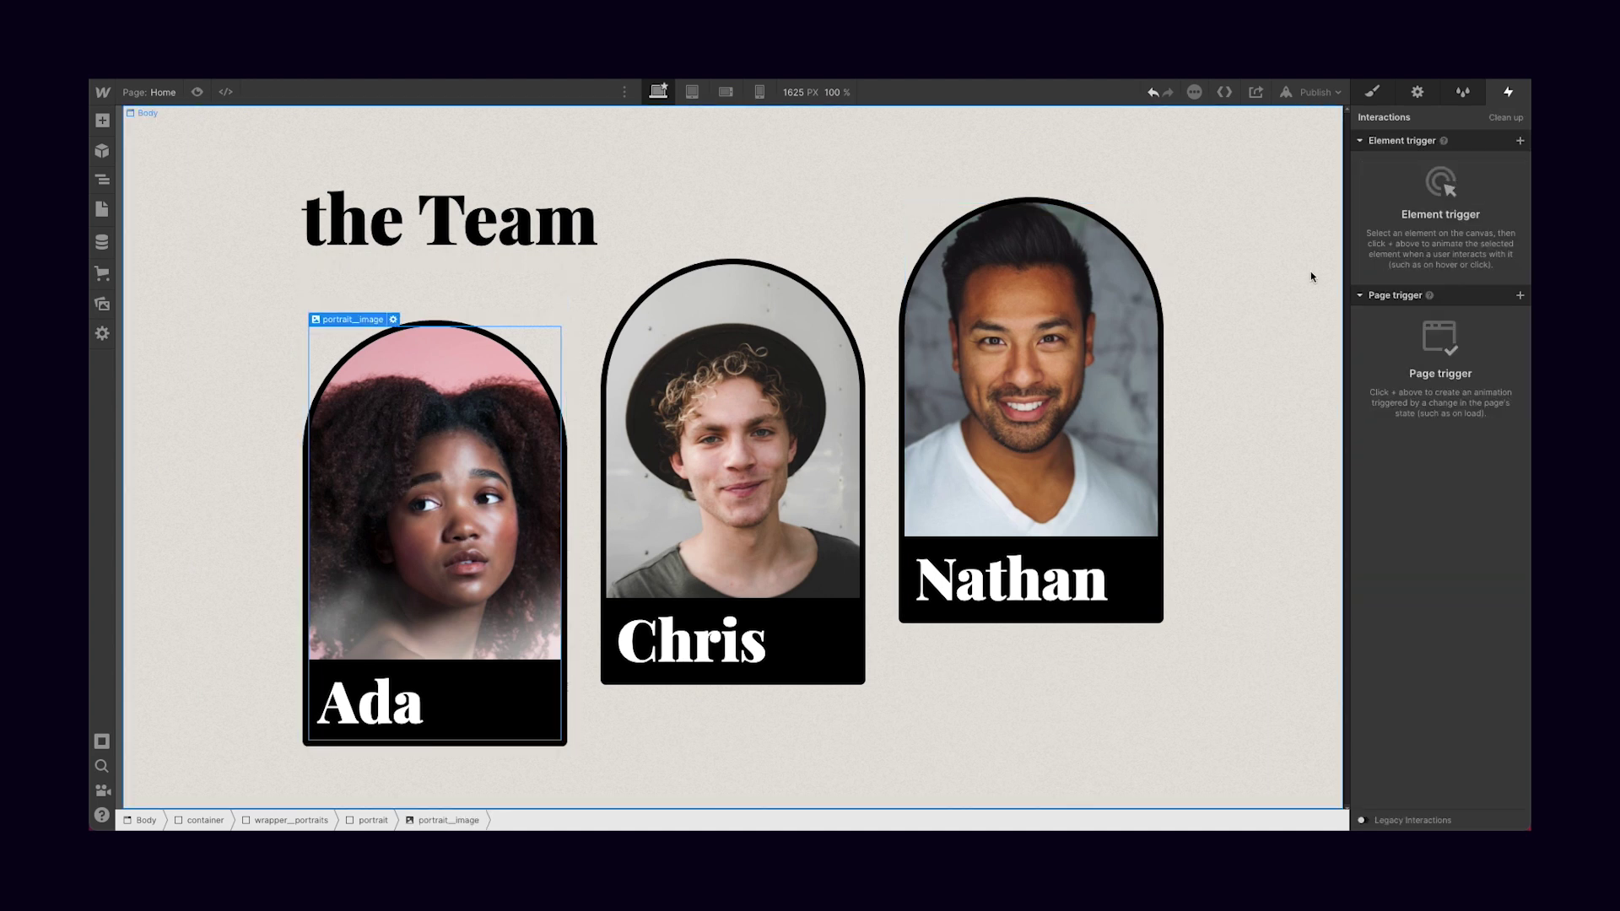
left_click(434, 287)
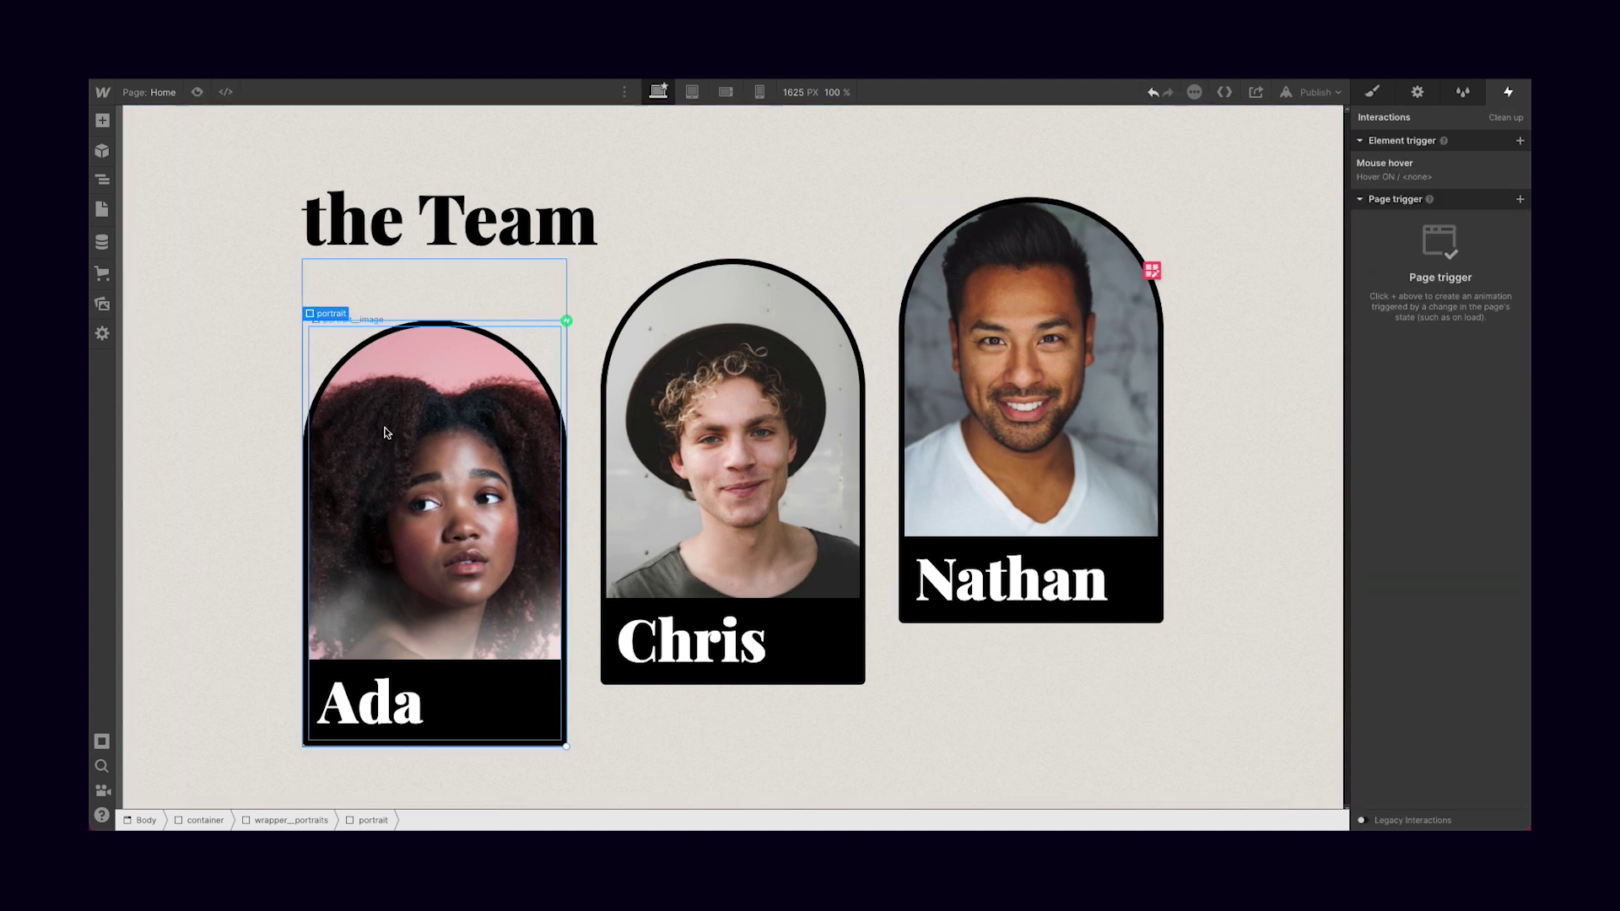
left_click(1483, 173)
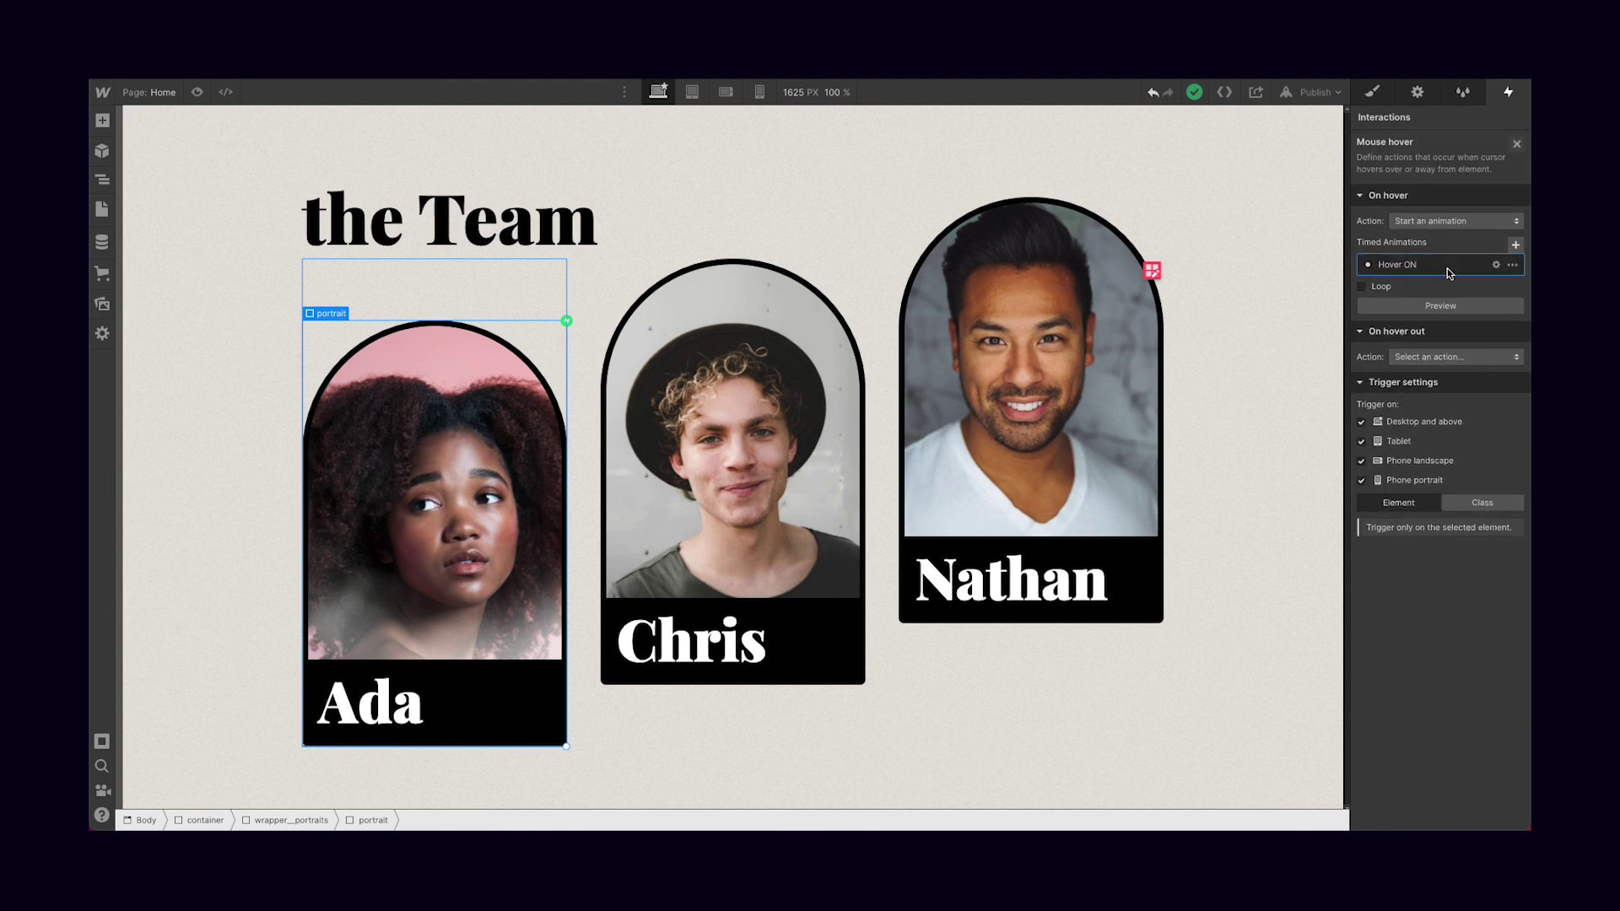
left_click(1451, 265)
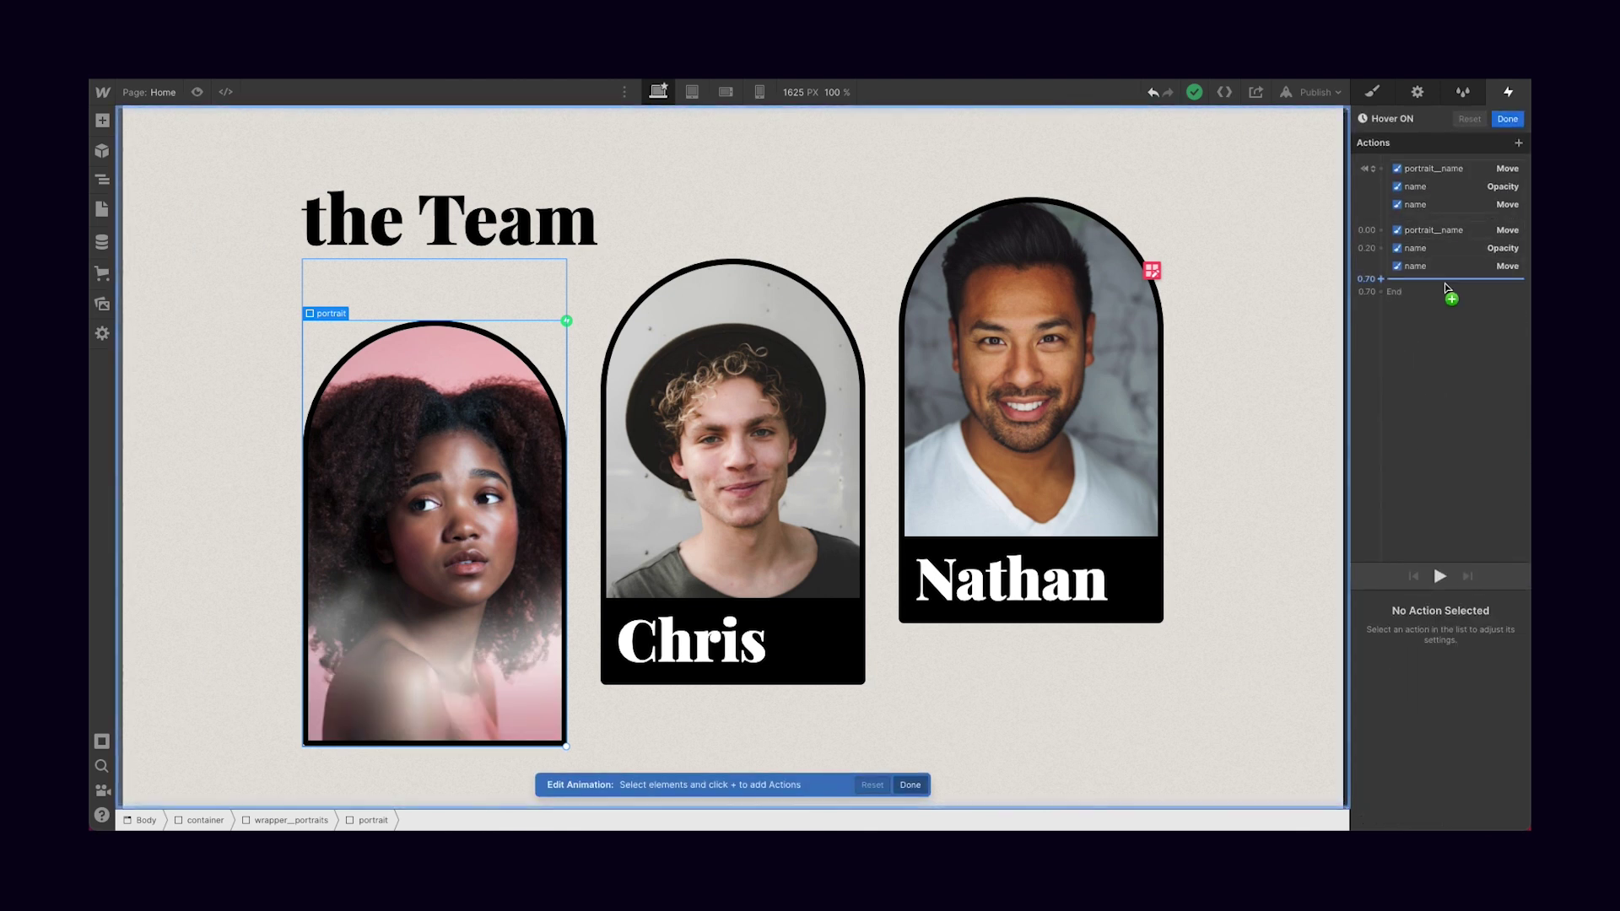
left_click(443, 465)
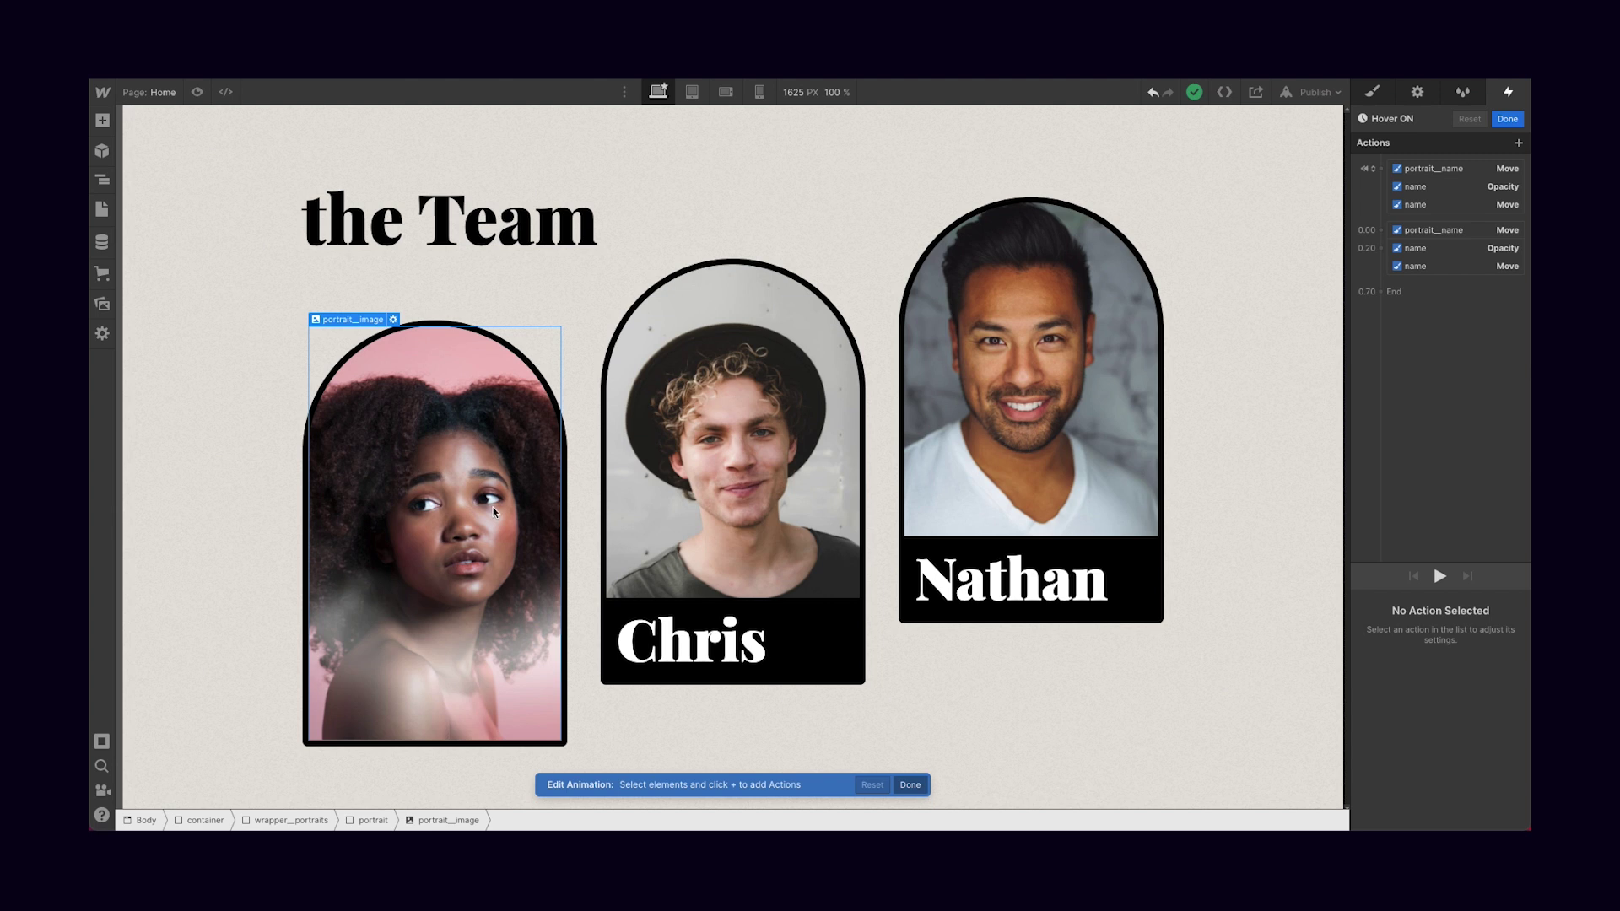
mouse_move(1384, 171)
left_mouse_down()
mouse_move(1385, 207)
mouse_move(1384, 170)
left_mouse_up()
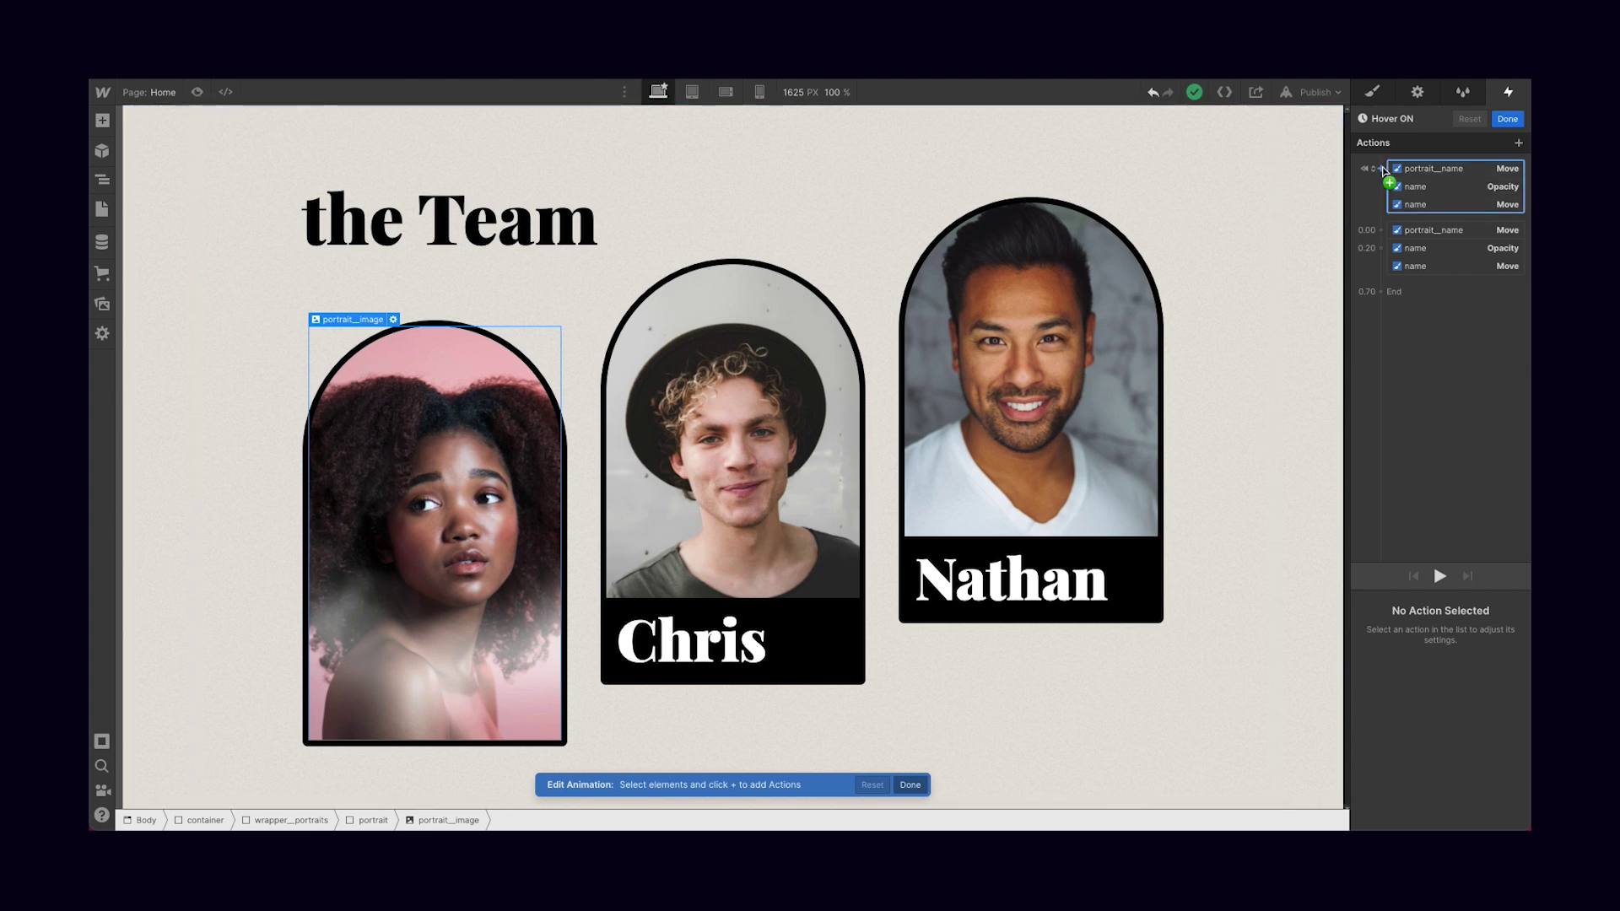
left_click(1382, 170)
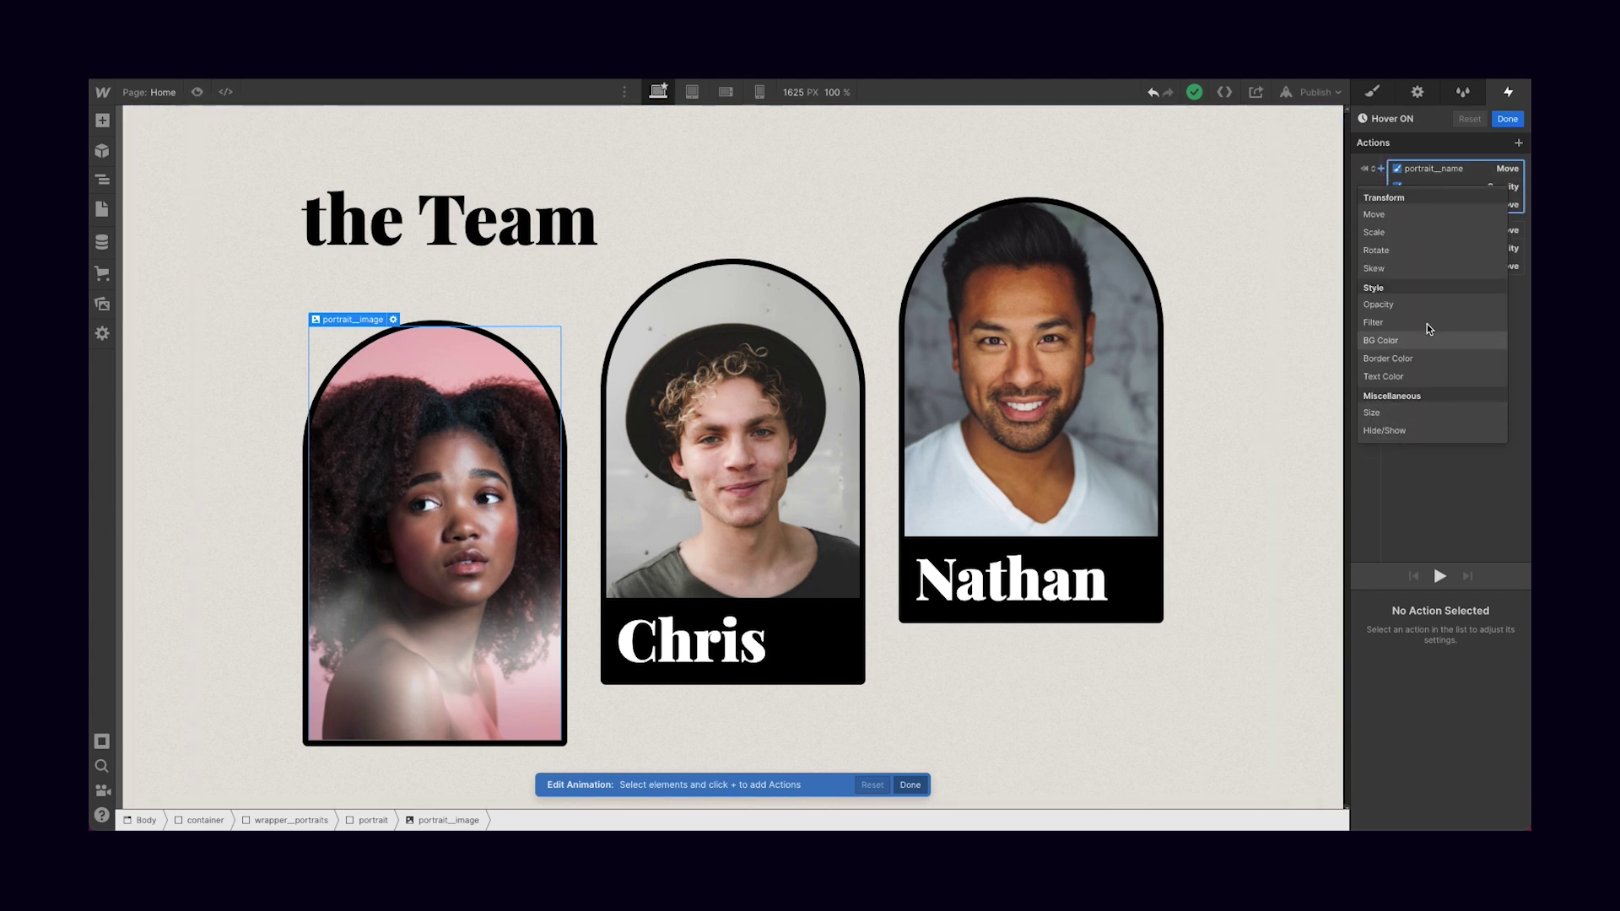
left_click(1400, 323)
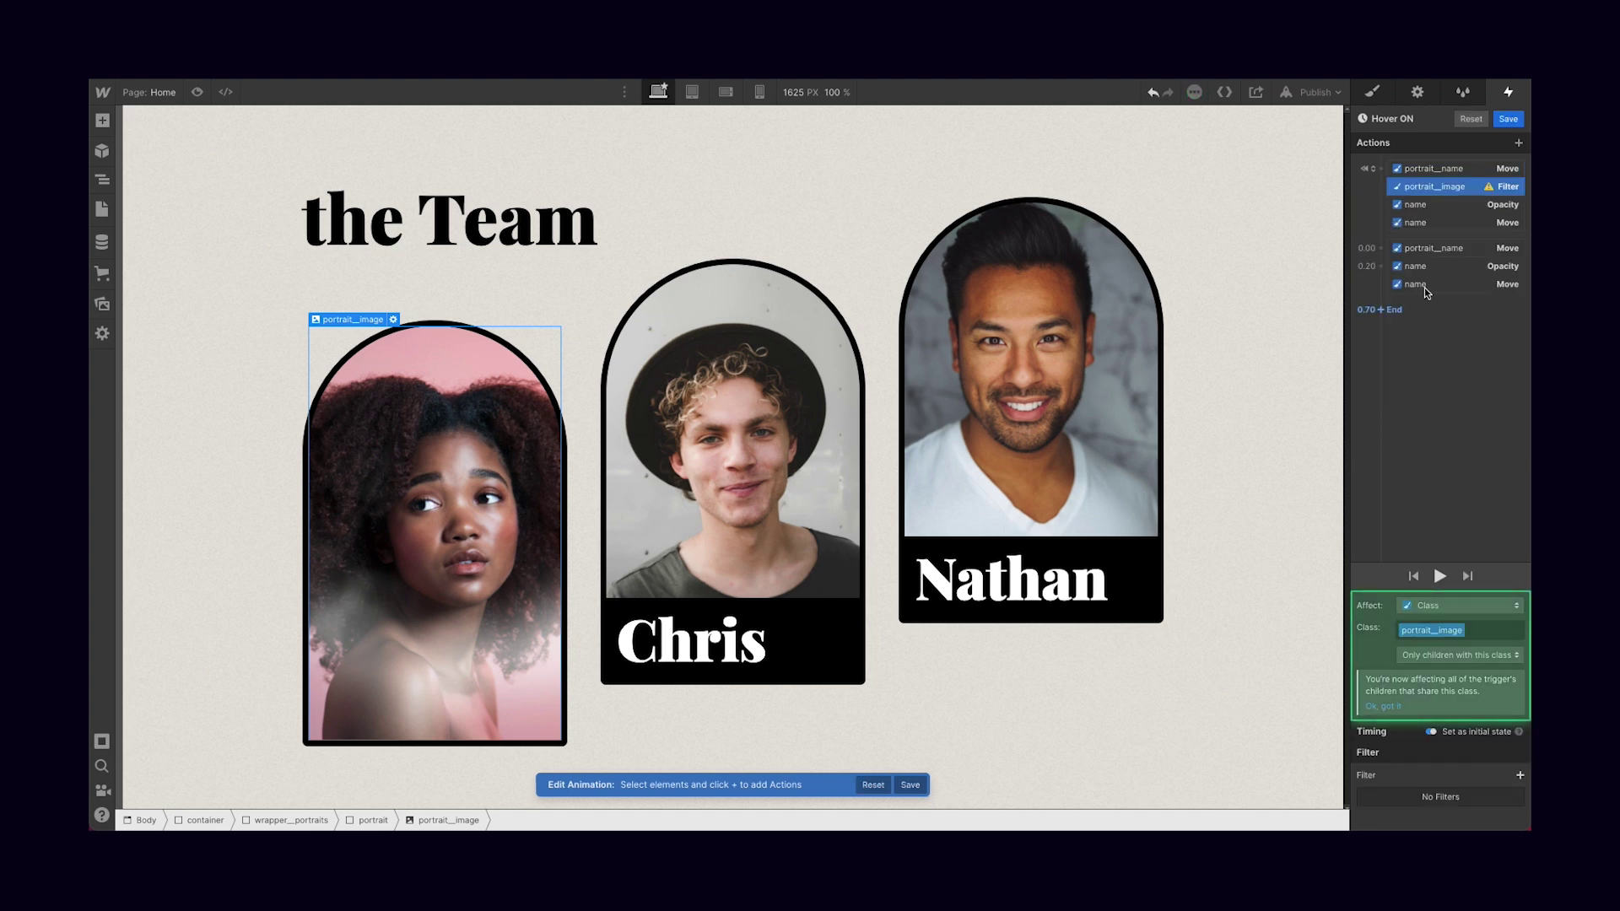
Give the initial-state Filter action of portrait__image a Grayscale filter with an amount of 100%
left_click(1520, 775)
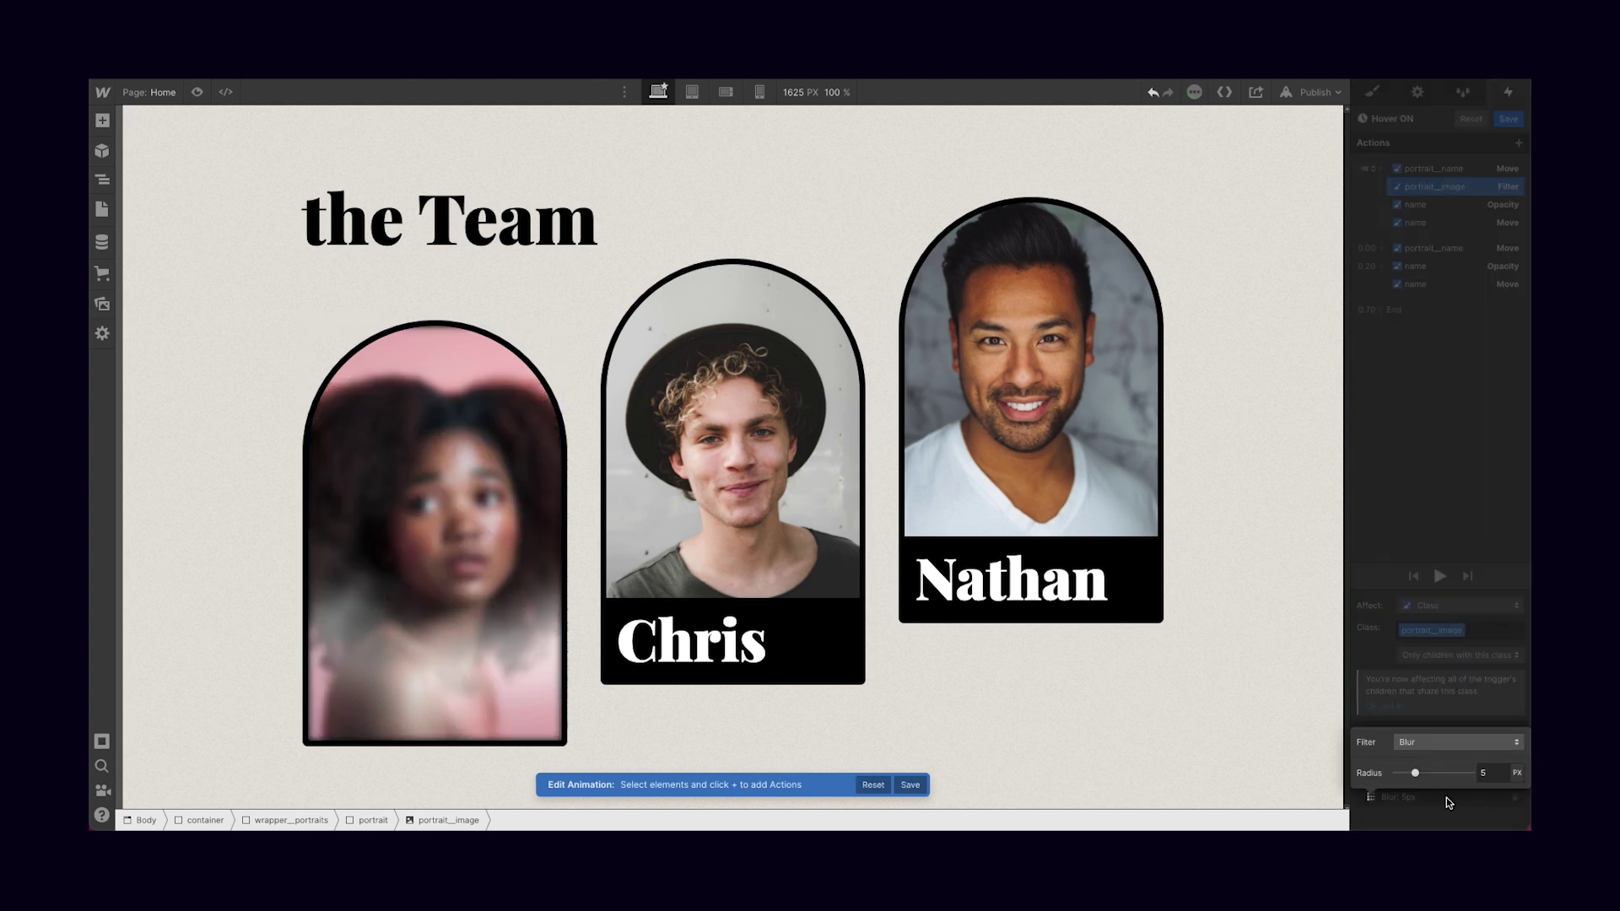
left_click(1438, 747)
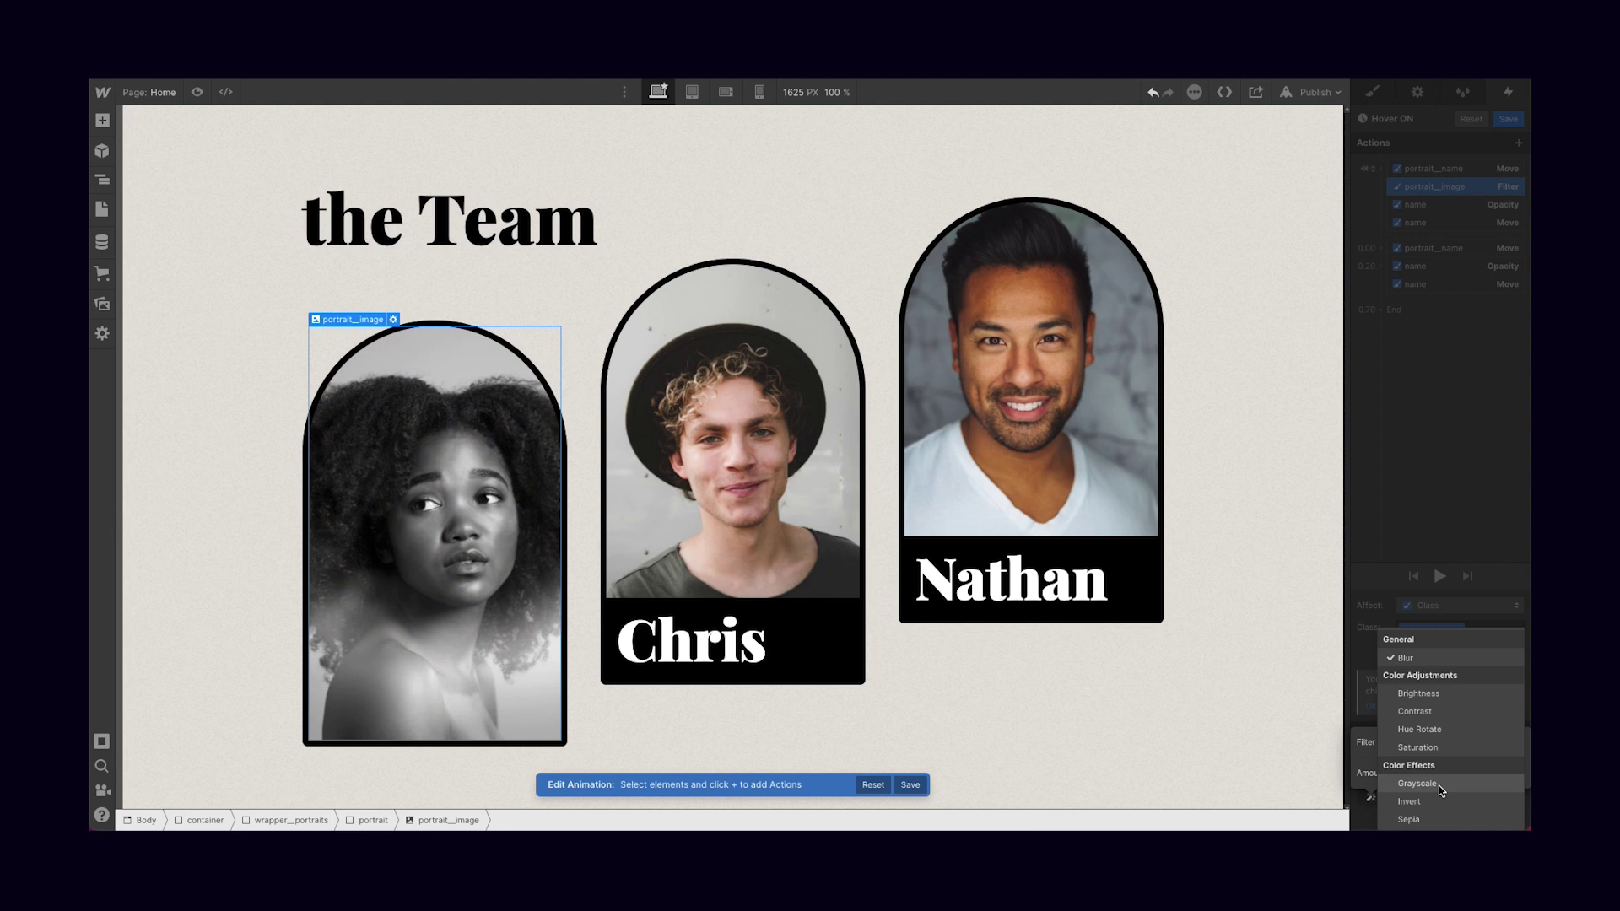
left_click(1439, 787)
left_click_drag(1472, 773, 1487, 773)
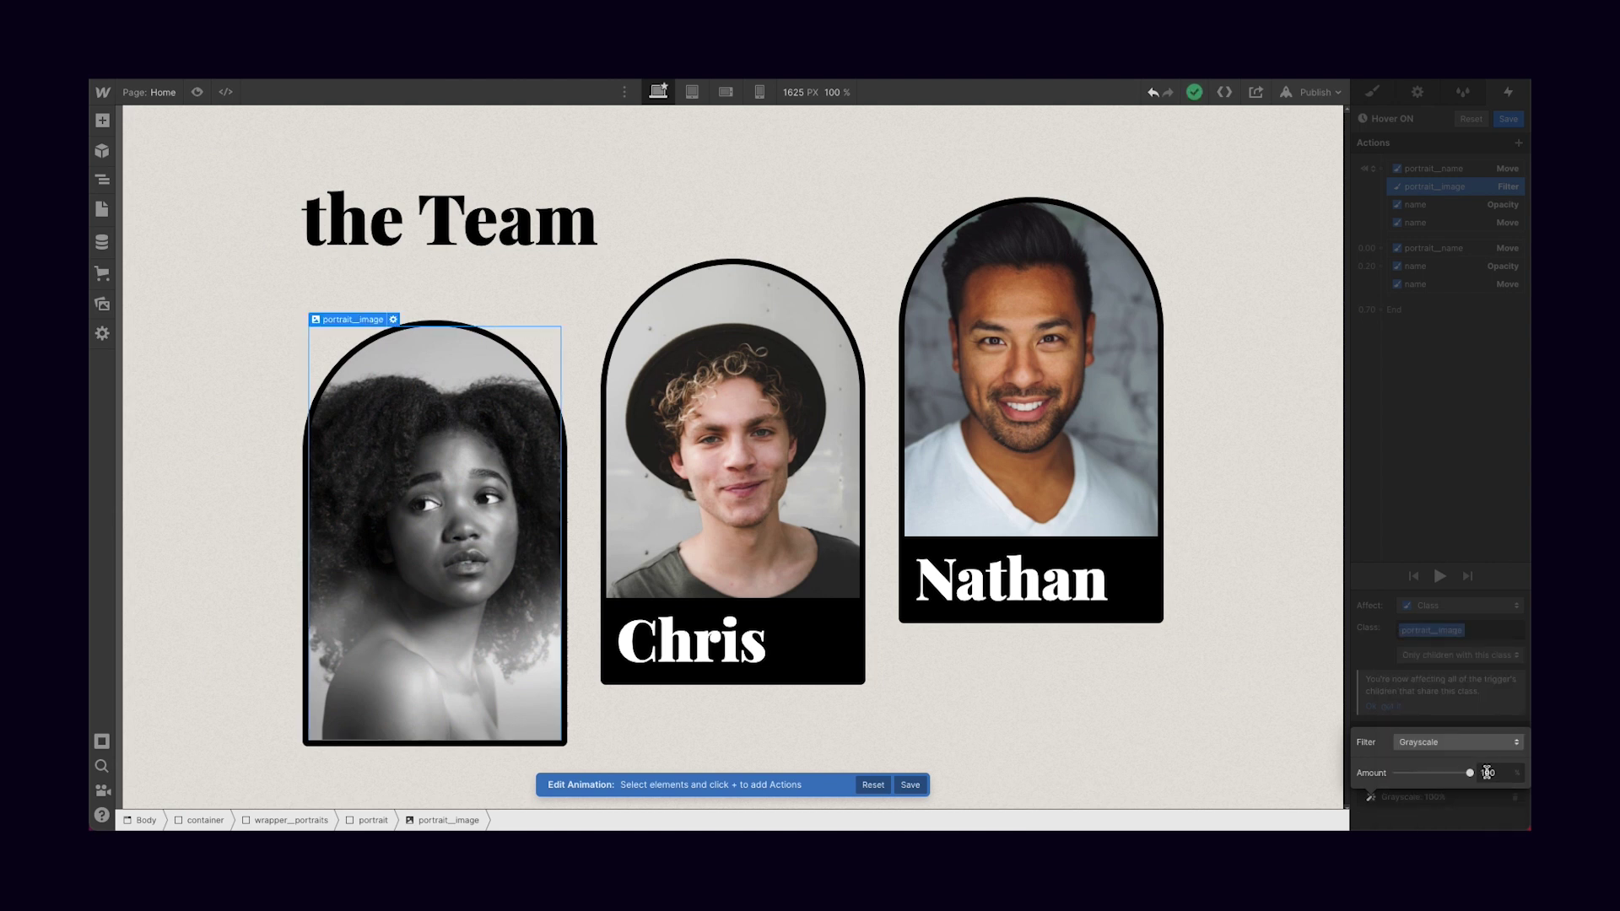
left_click(1442, 403)
Add a timed Filter action for portrait__image at 0.00 s and set it to Grayscale with an amount of 0%
left_click(1382, 248)
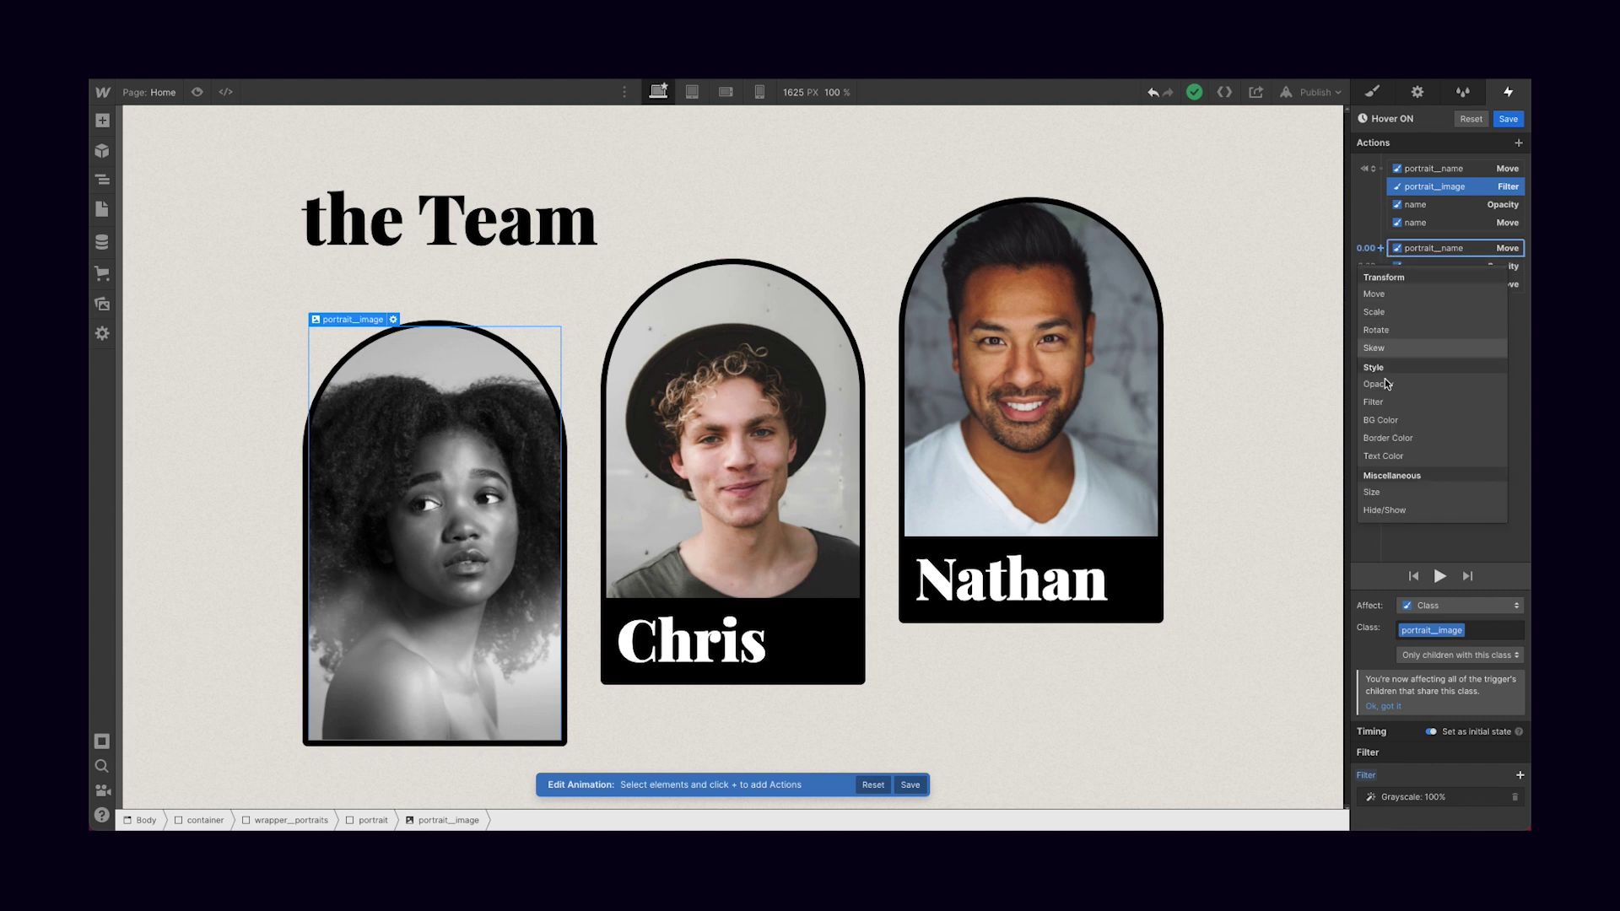
left_click(1404, 399)
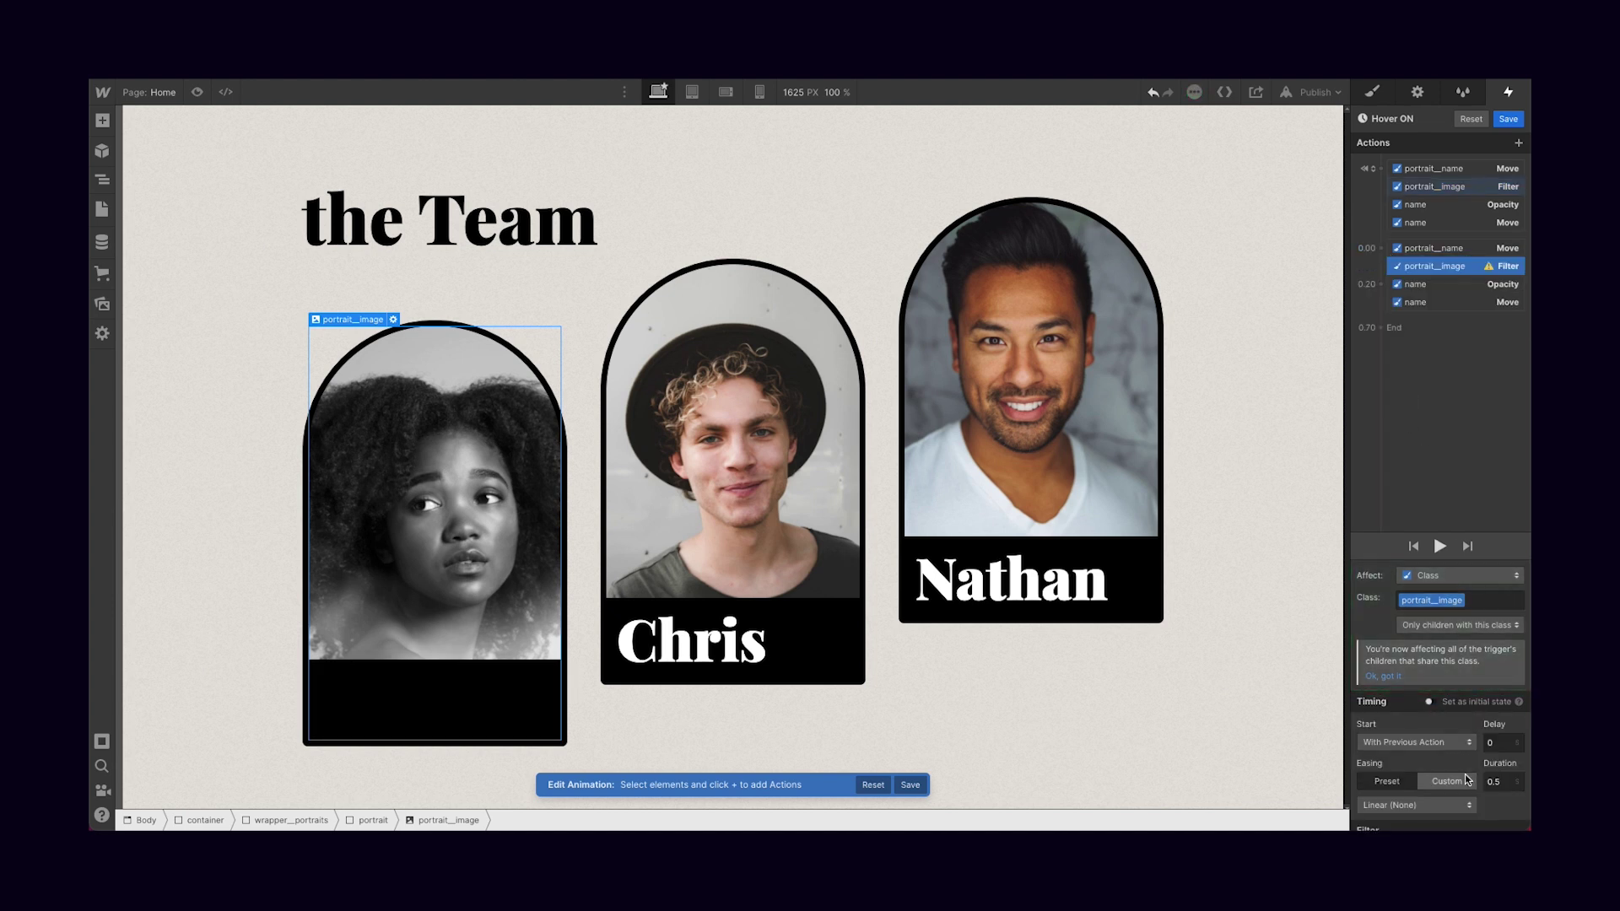
scroll(1465, 777, "down", 2)
left_click(1520, 793)
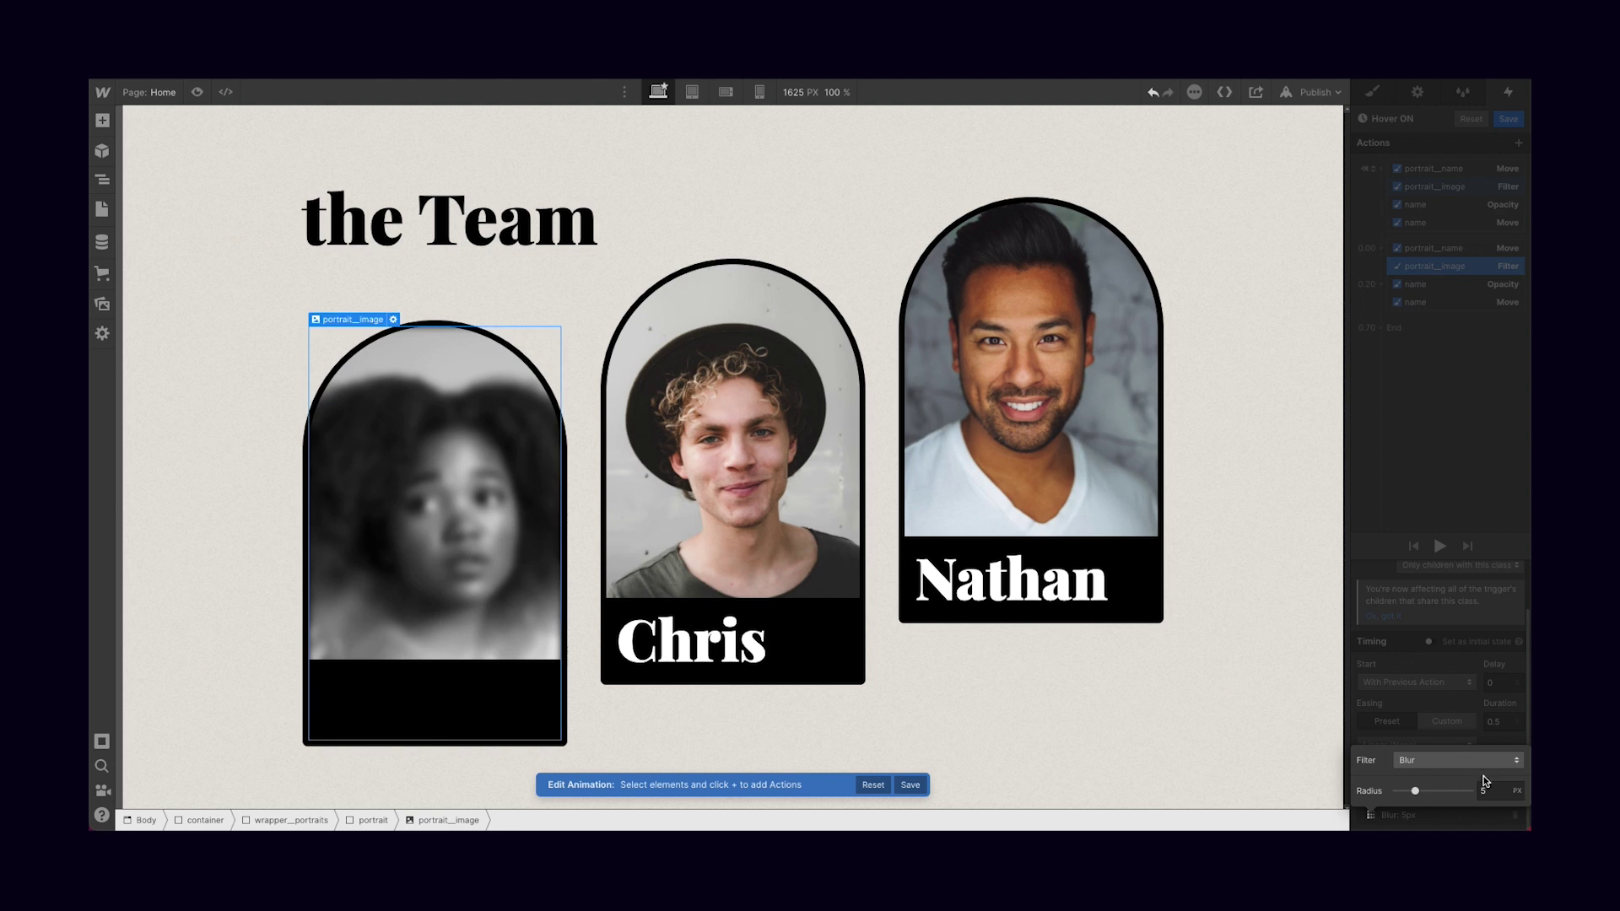
left_click(1469, 763)
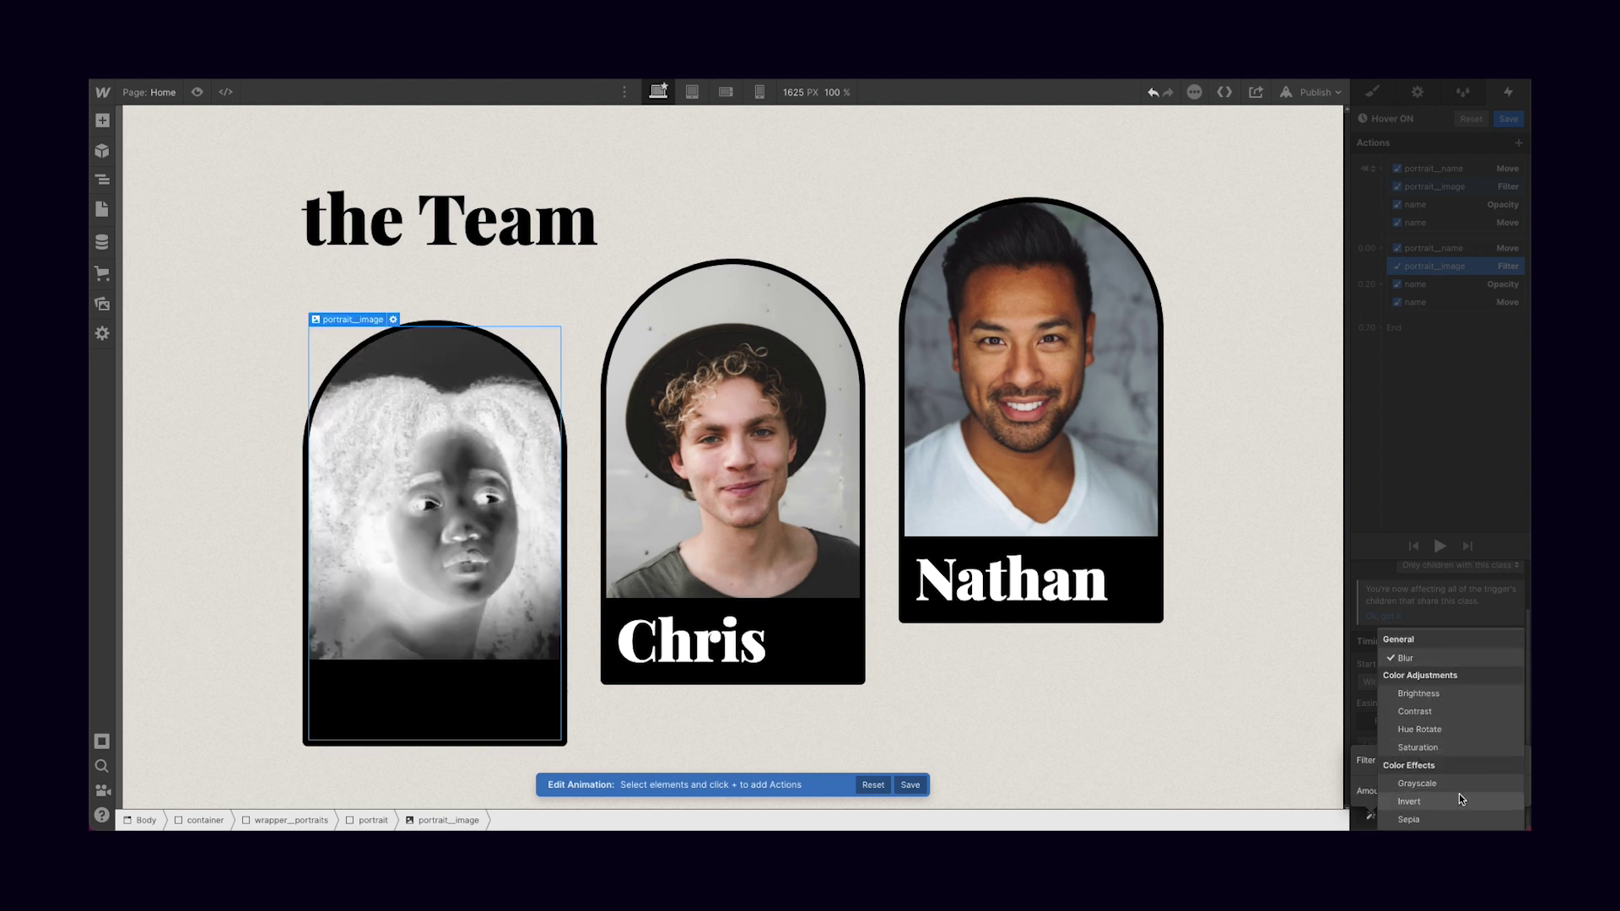
left_click(1460, 785)
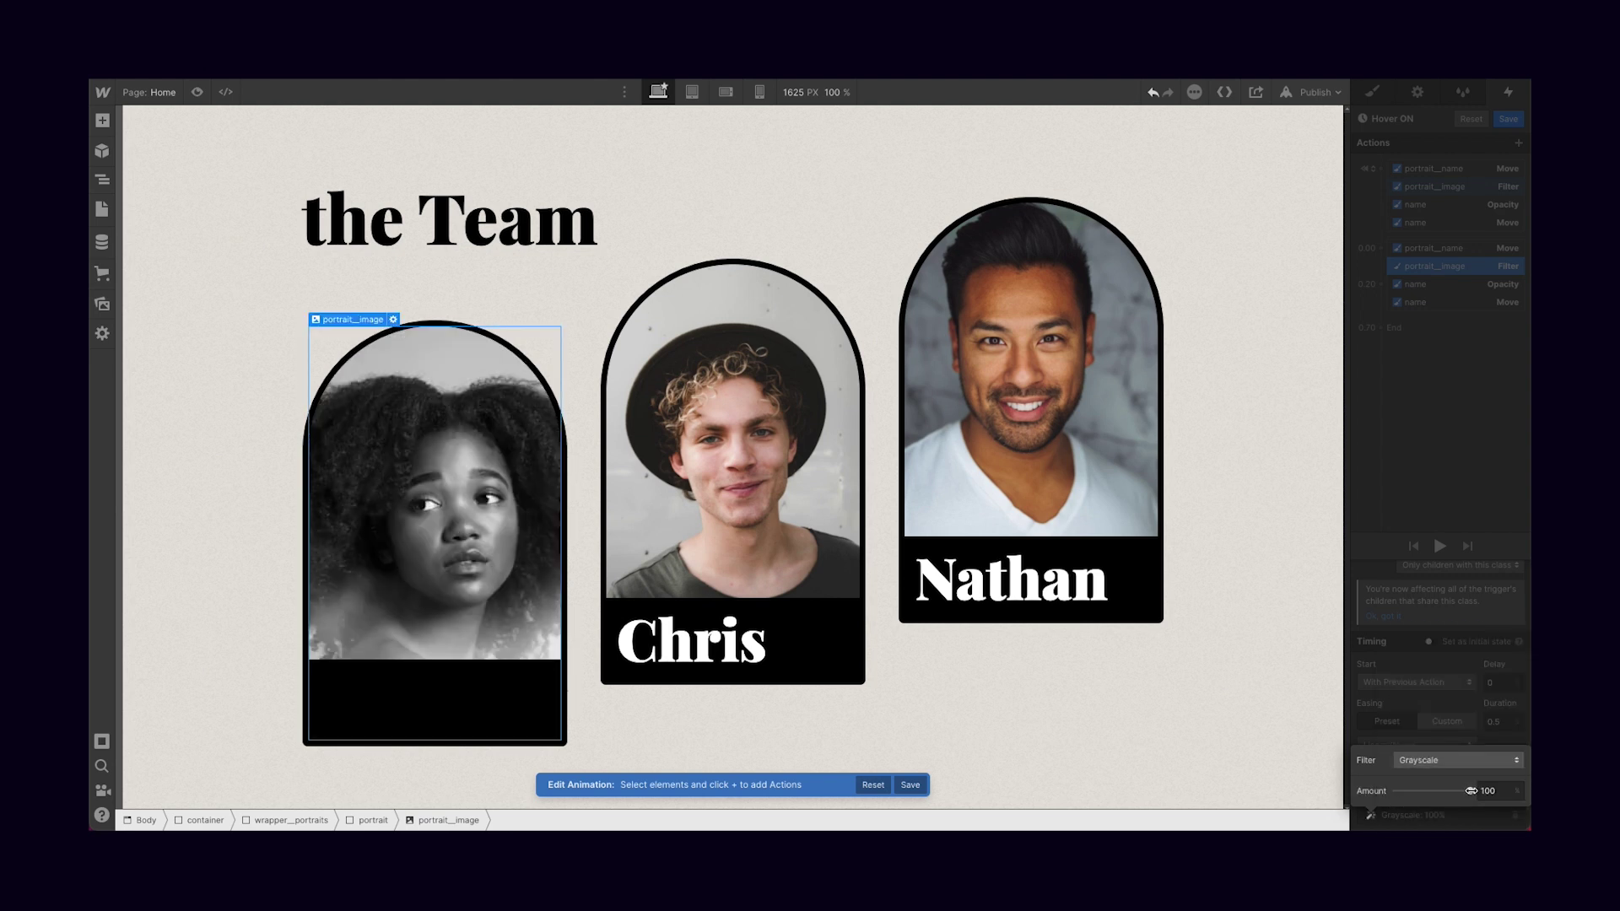
left_click_drag(1452, 791, 1397, 790)
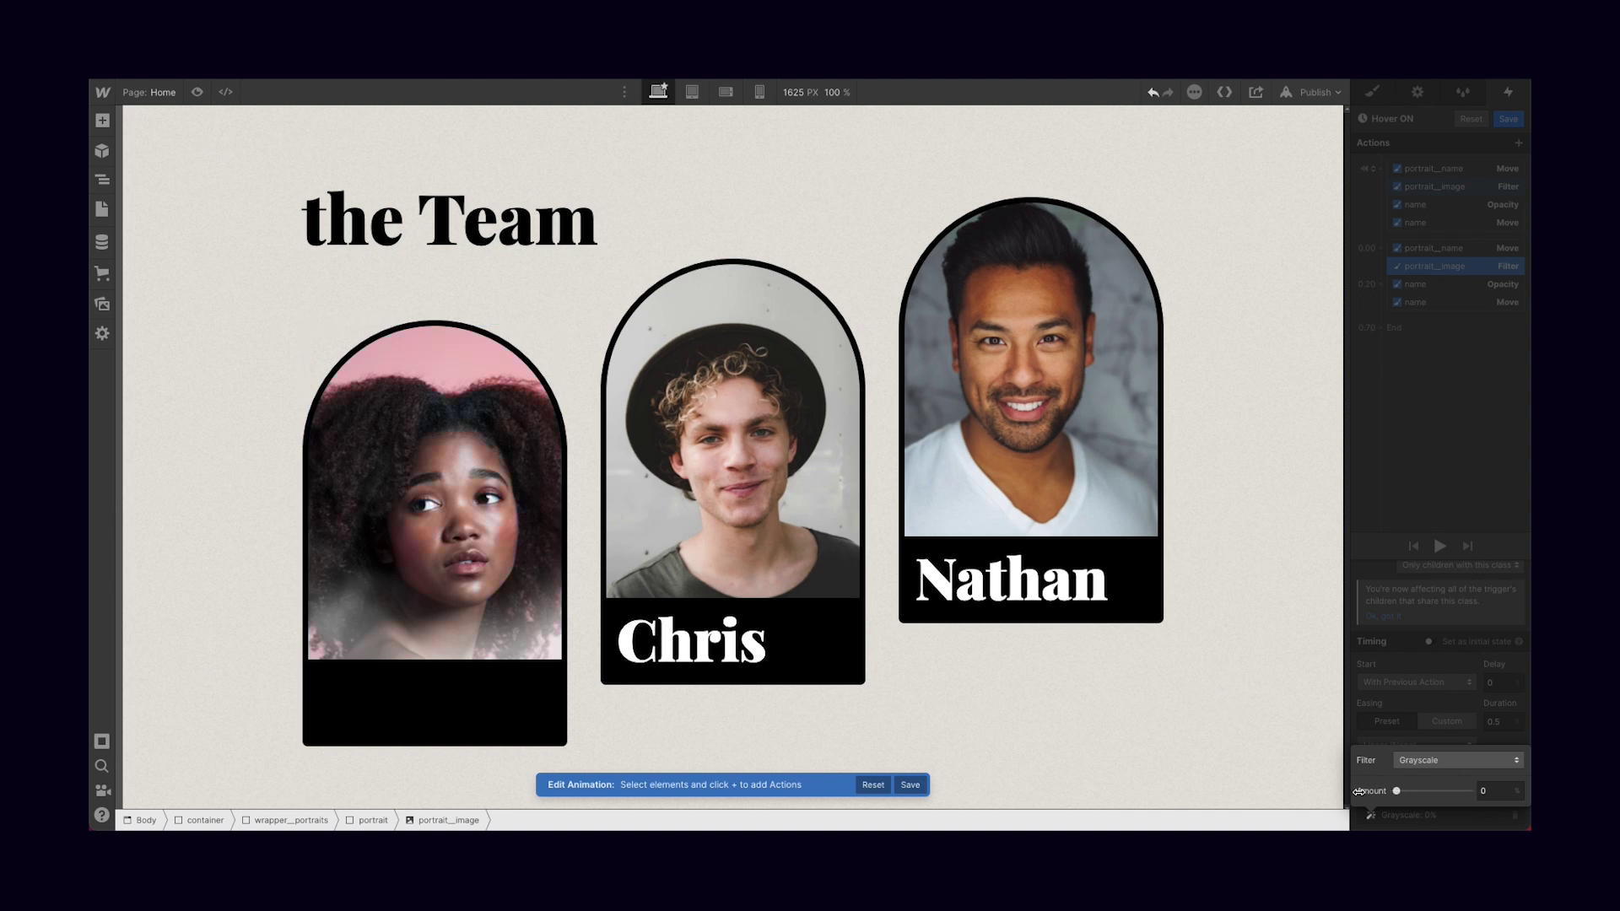
Set the easing of portrait__image's timed Filter action to Out Expo
left_click(1487, 740)
left_click(1393, 745)
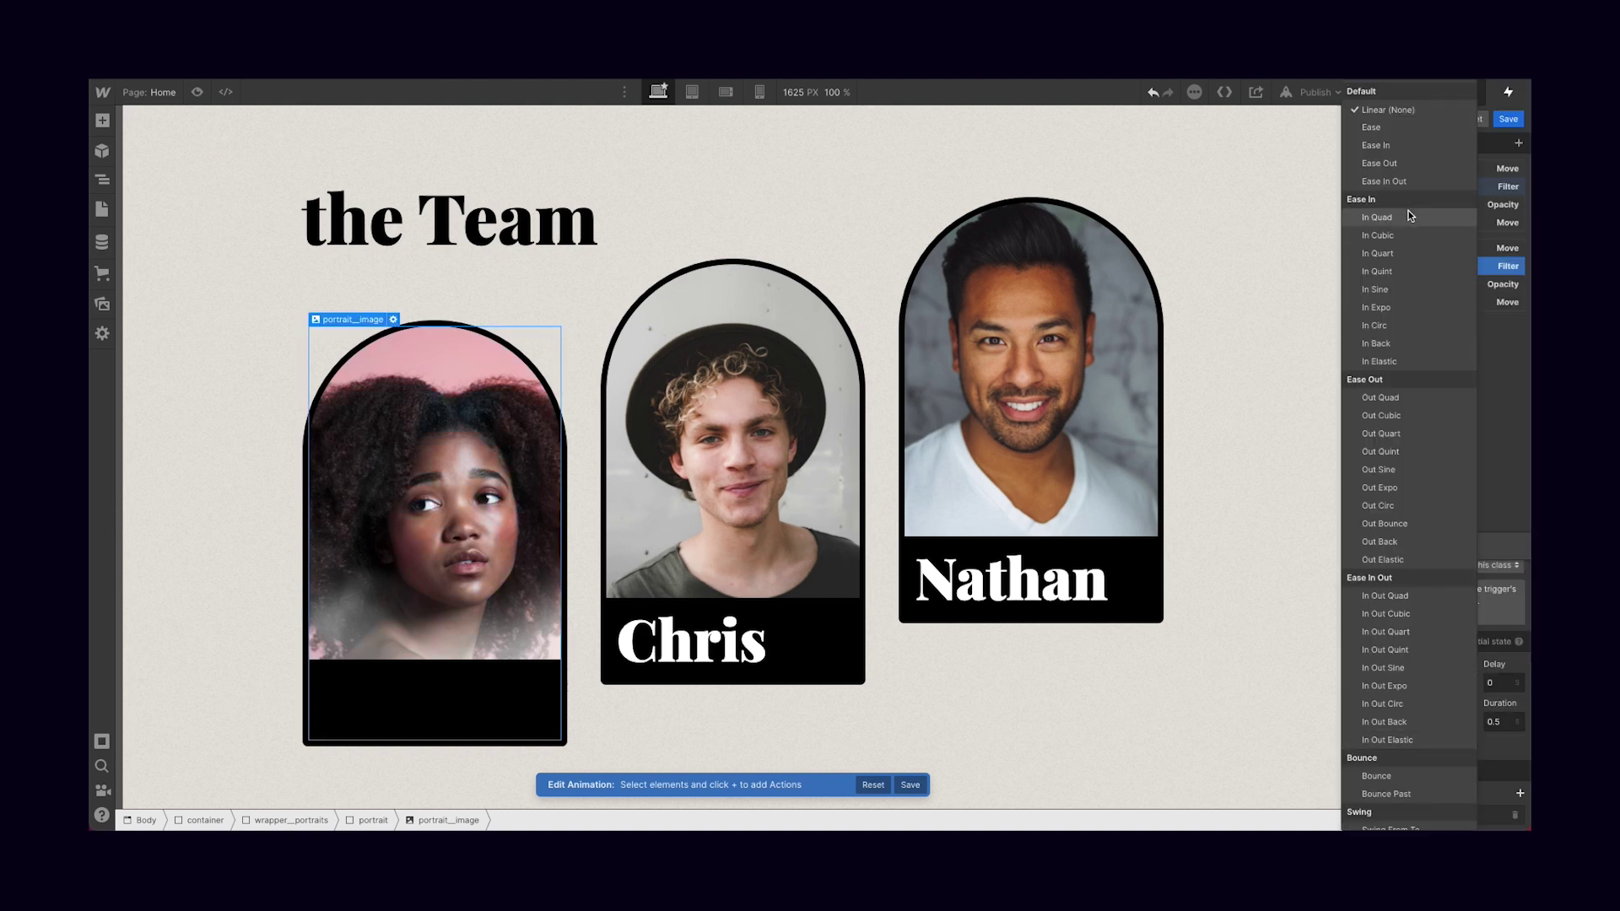
left_click(1418, 486)
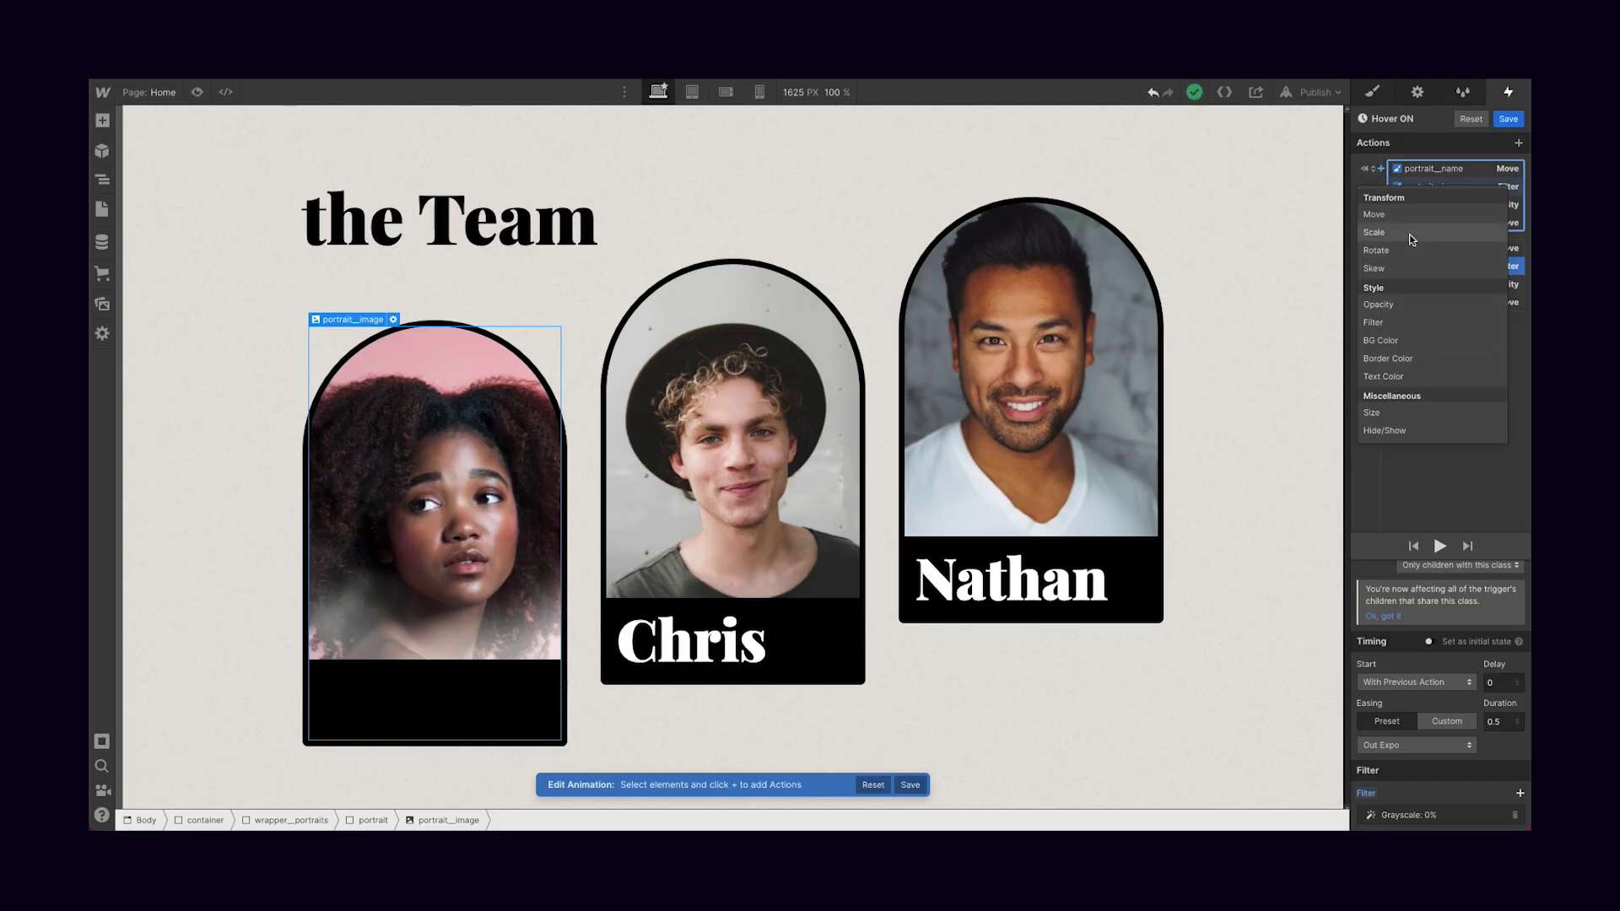
Add an initial-state Scale action of 1 for portrait__image and a timed one at 0.00 s scaling to 1.1 with Out Expo easing
left_click(1409, 234)
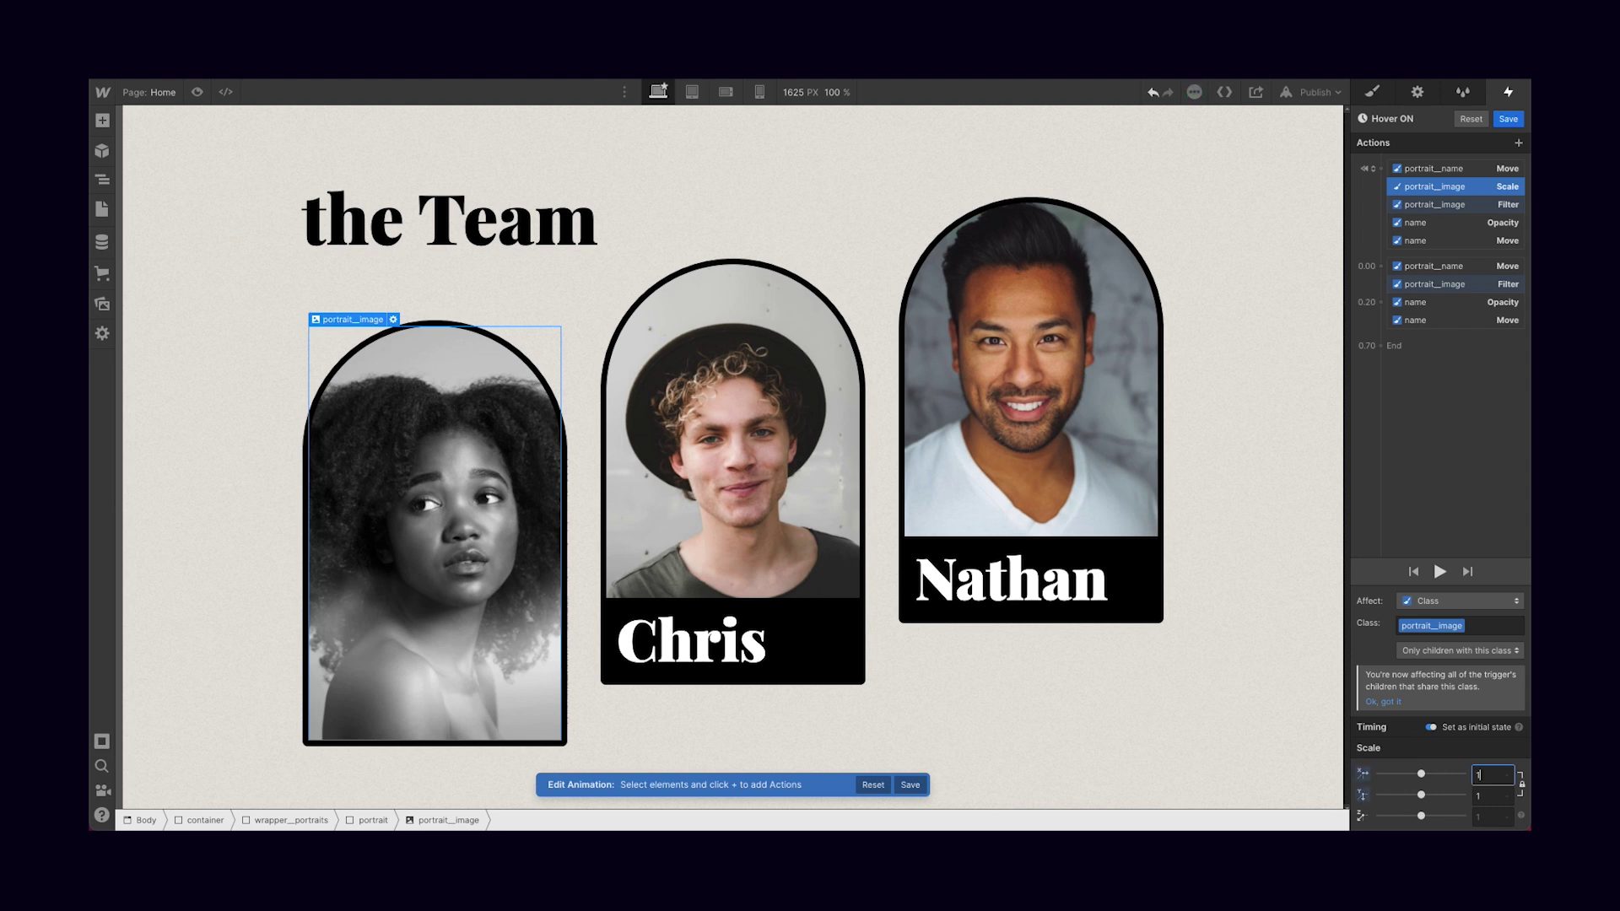
left_click(1385, 266)
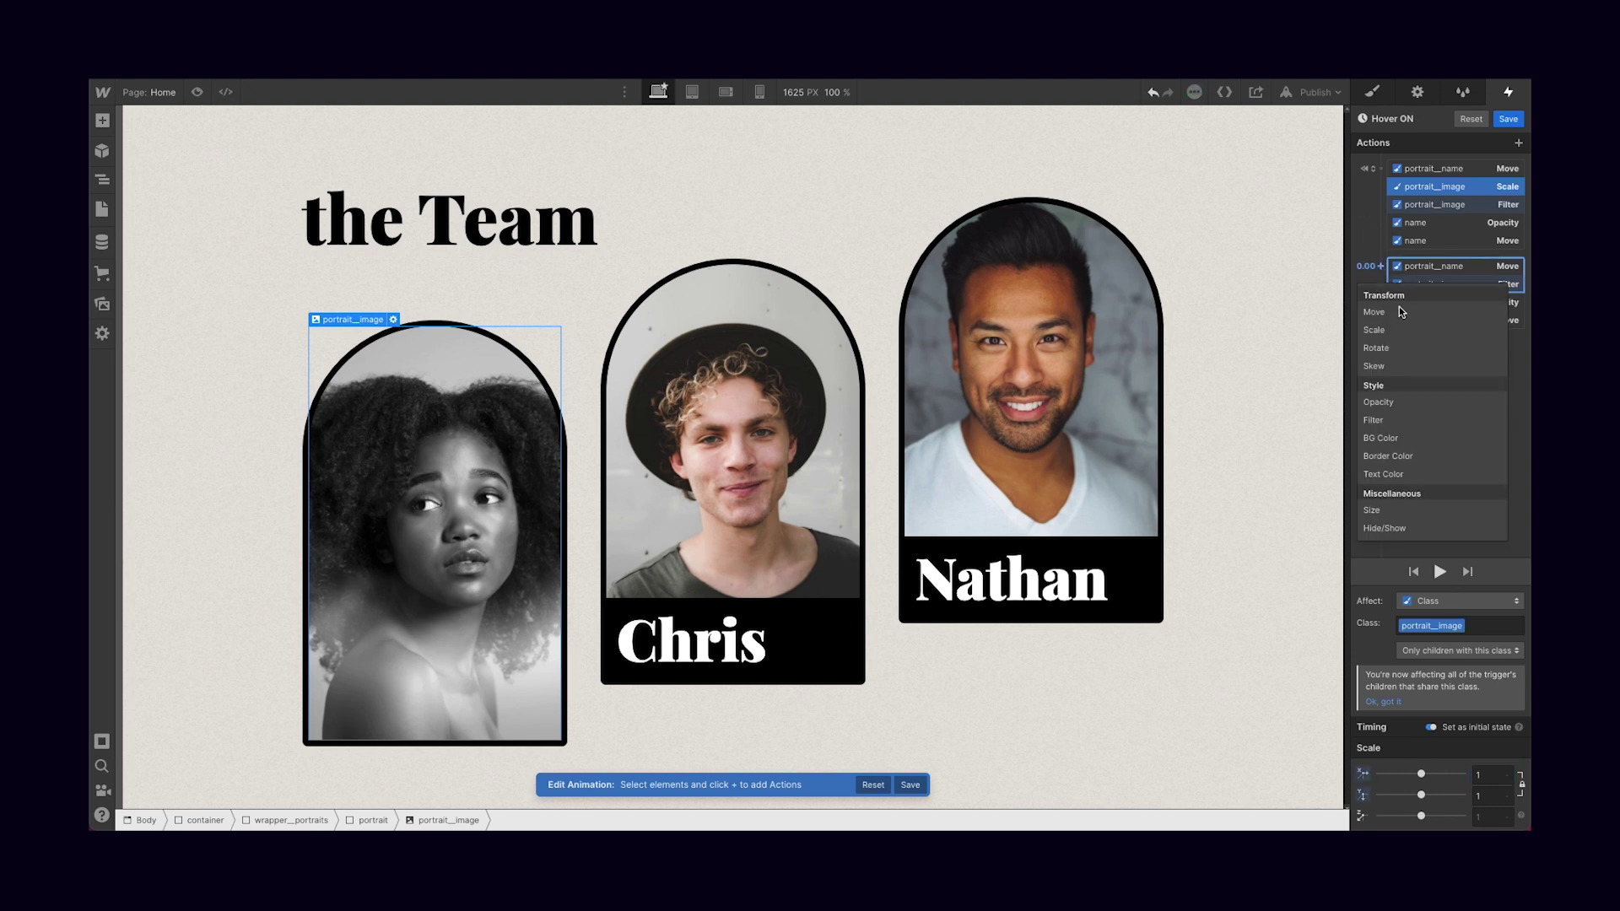
left_click(1384, 330)
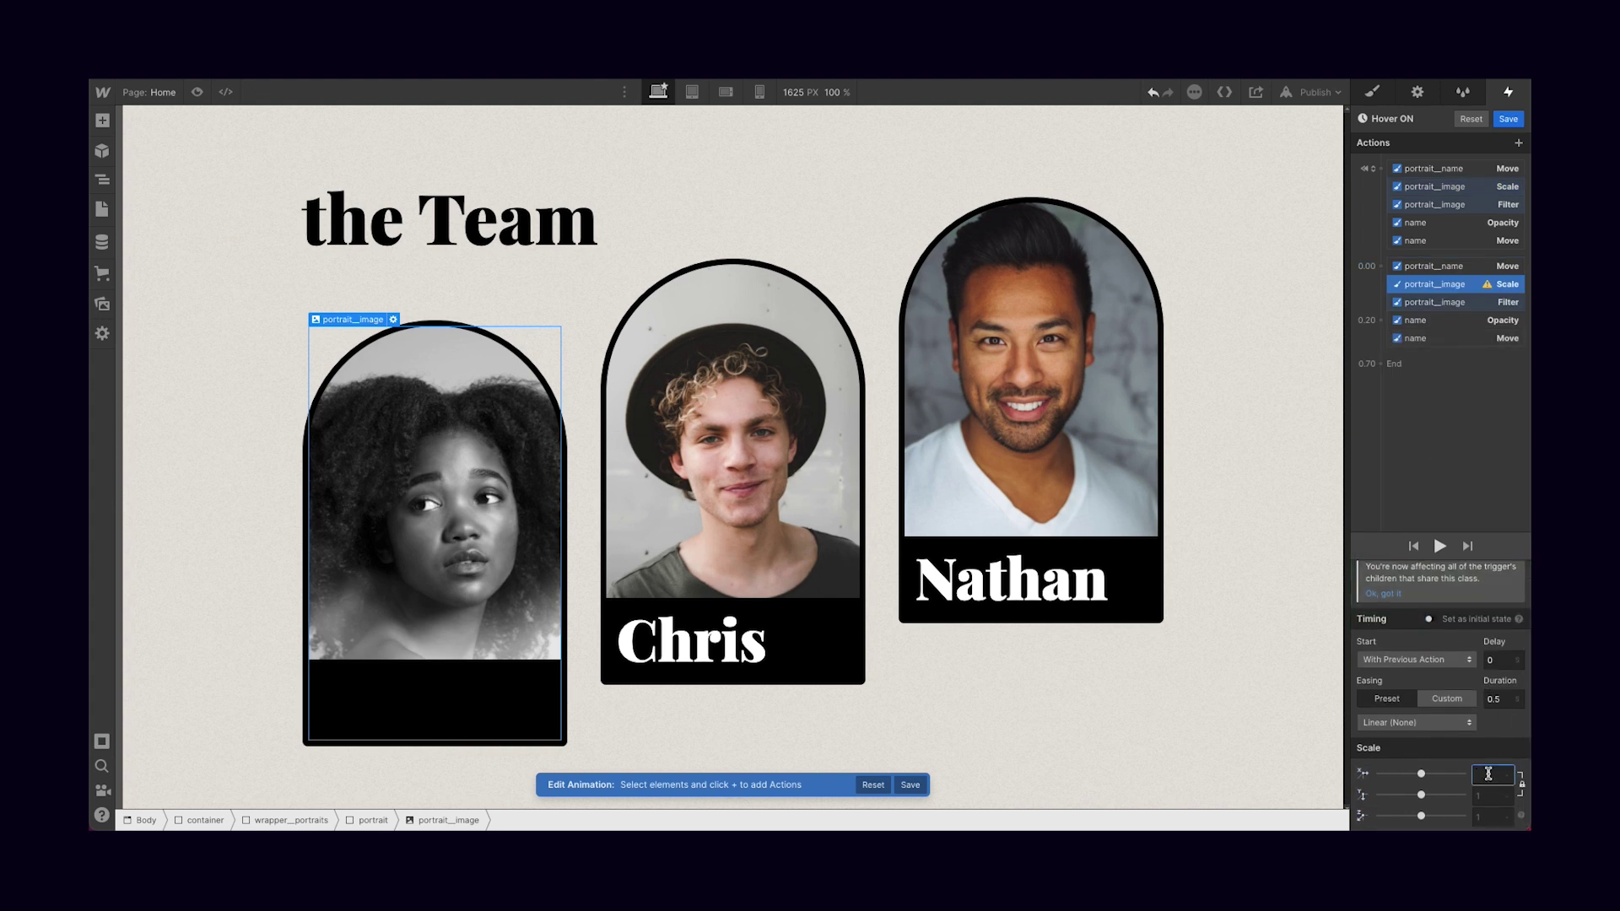
type(".1")
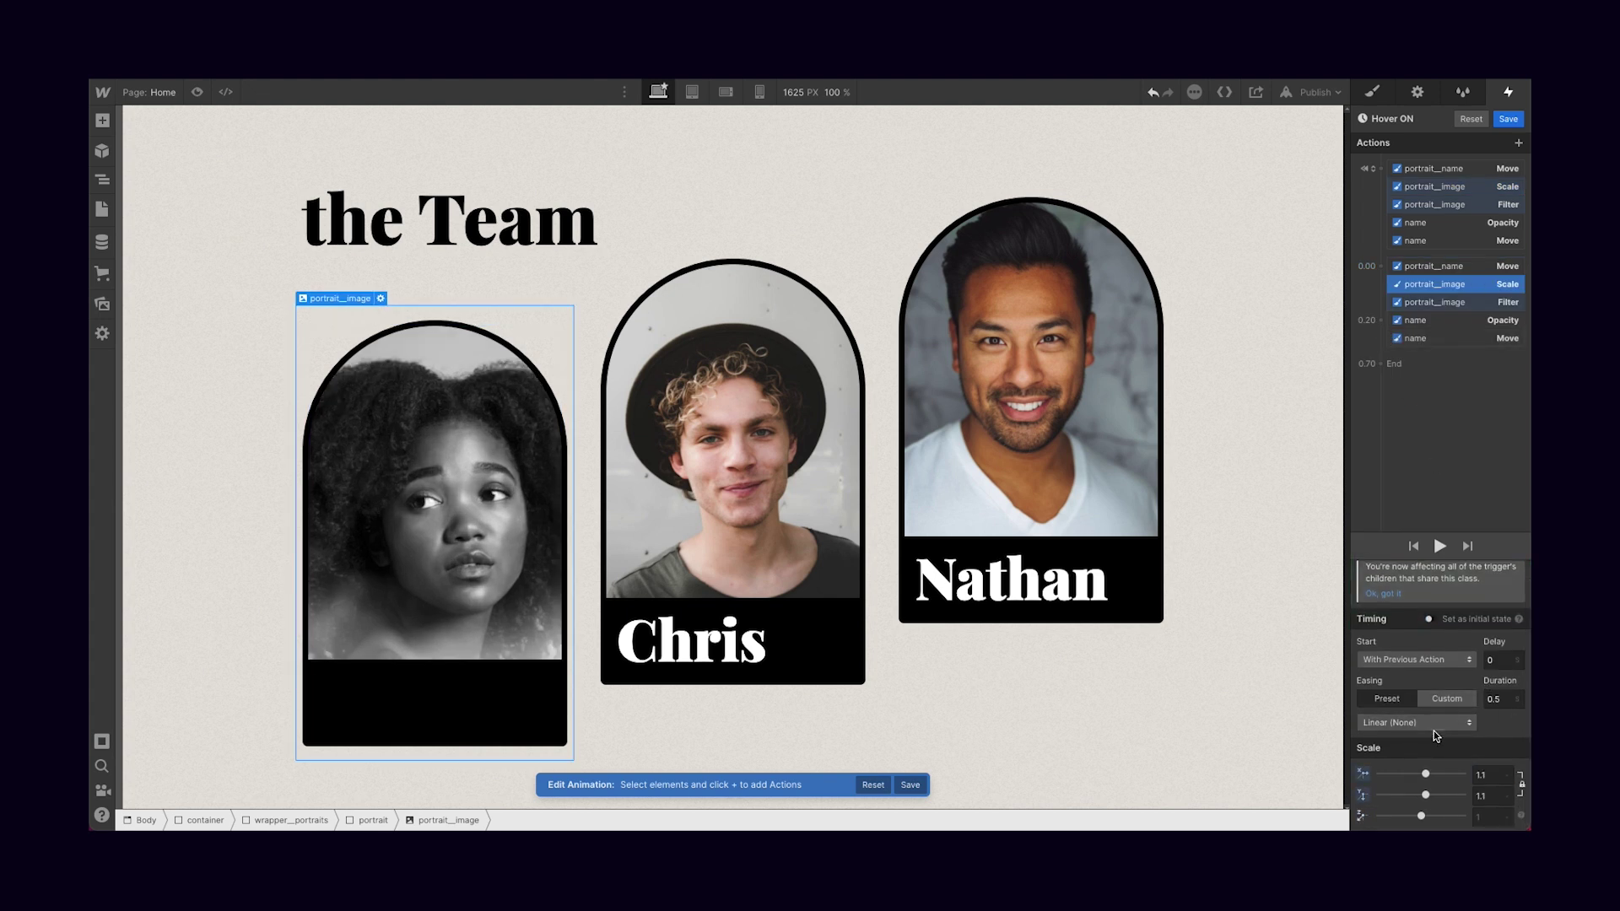
left_click(1434, 725)
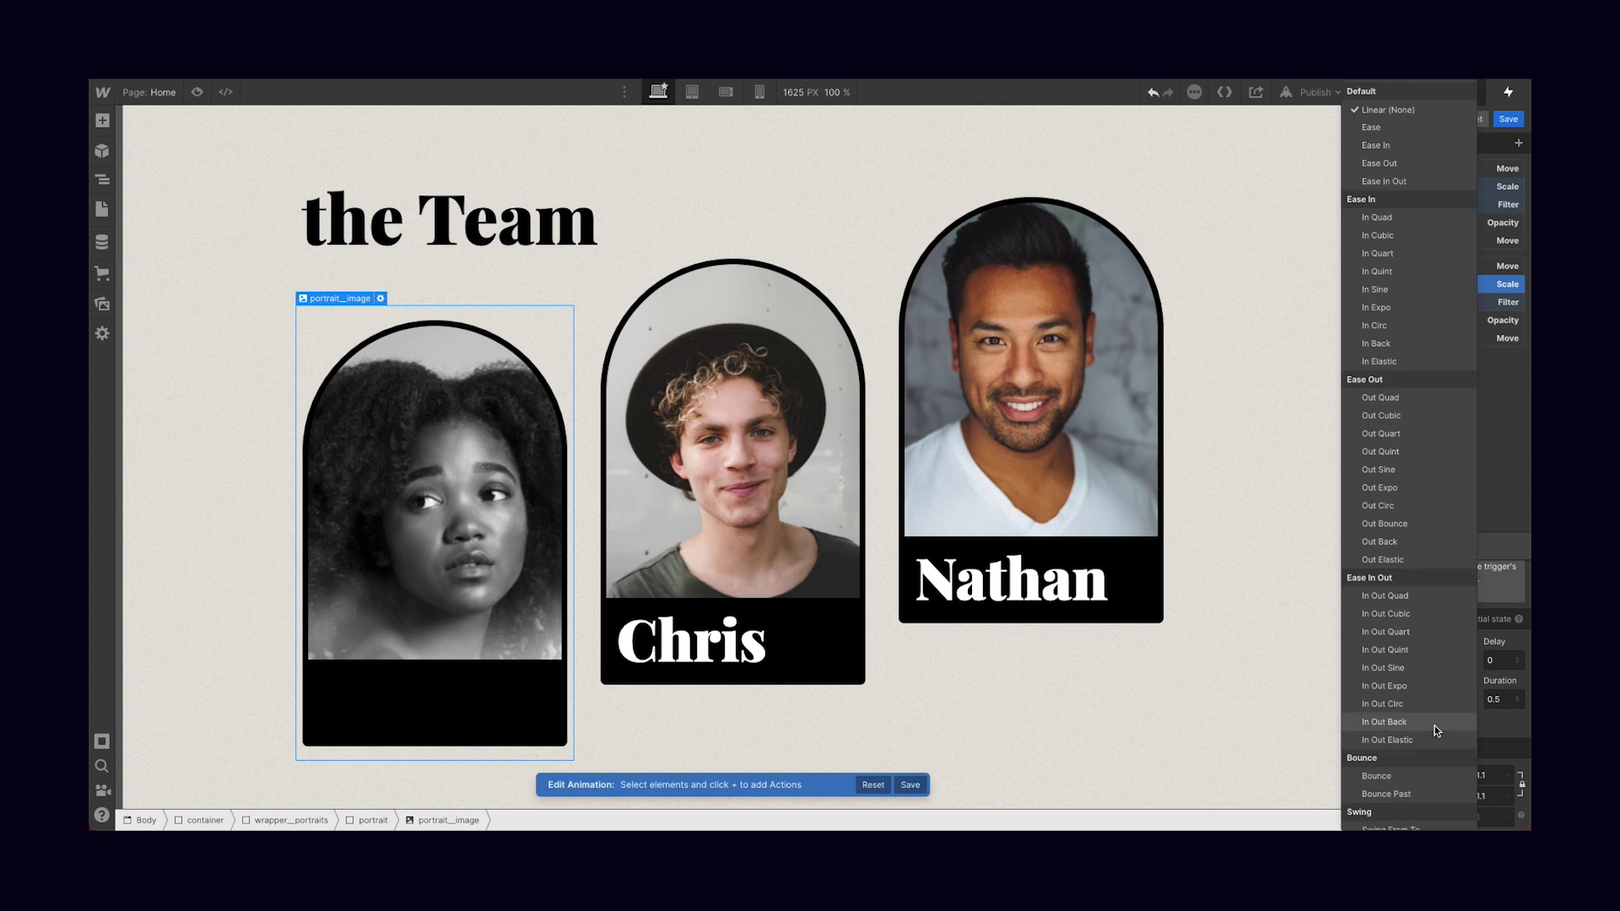
left_click(1405, 488)
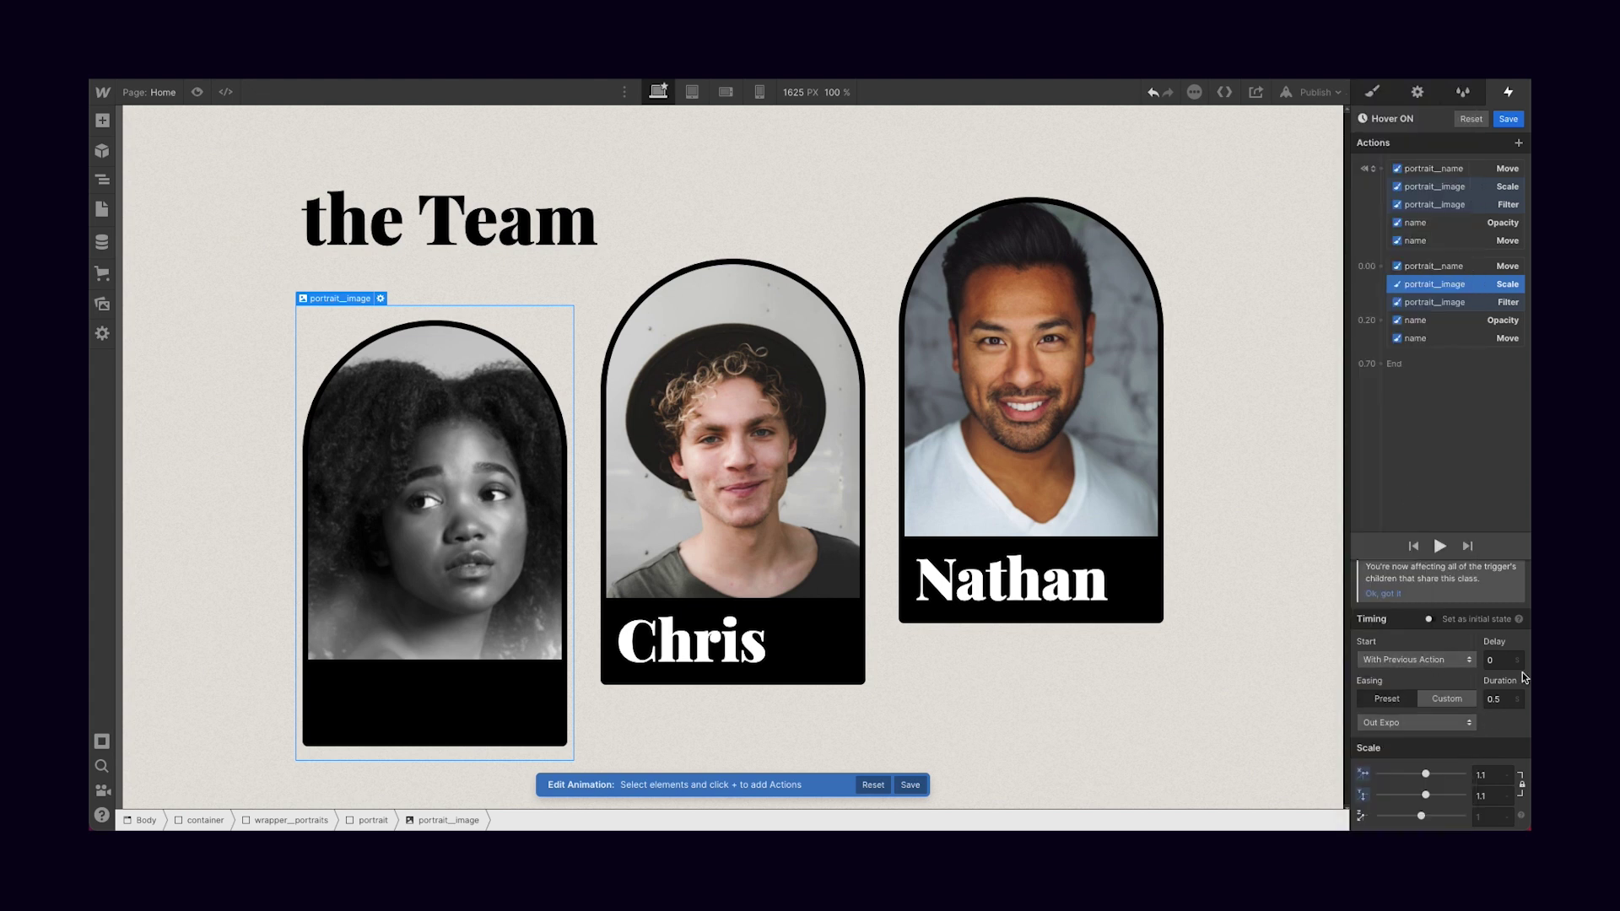
Save the Hover ON animation and preview the image effects on the first portrait card, then return to the designer
left_click(1509, 119)
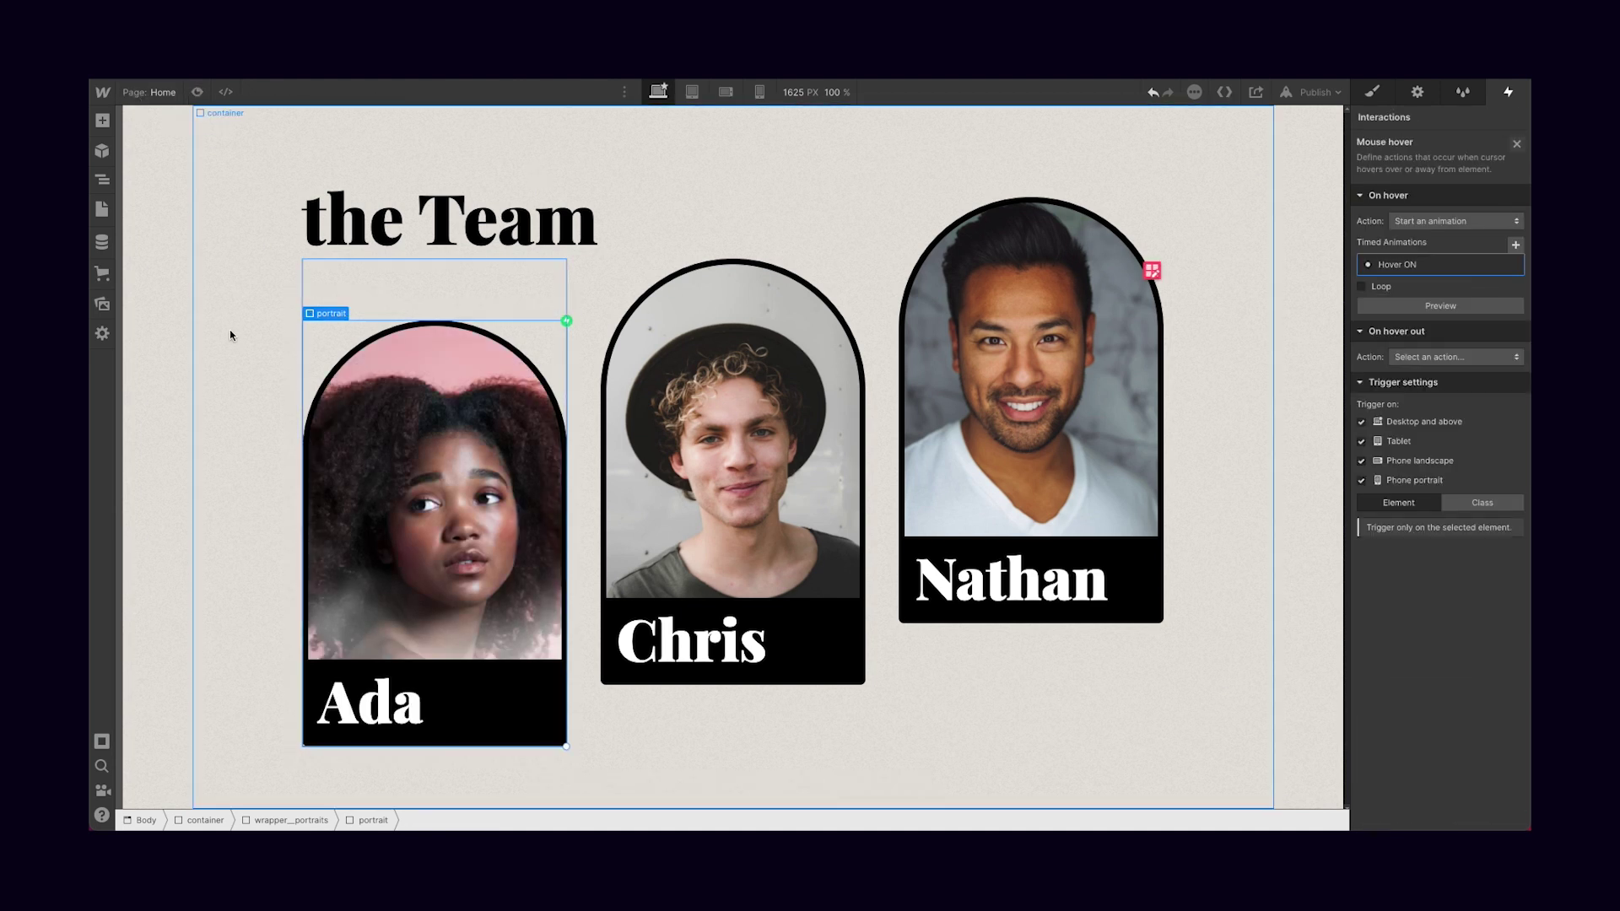
left_click(197, 92)
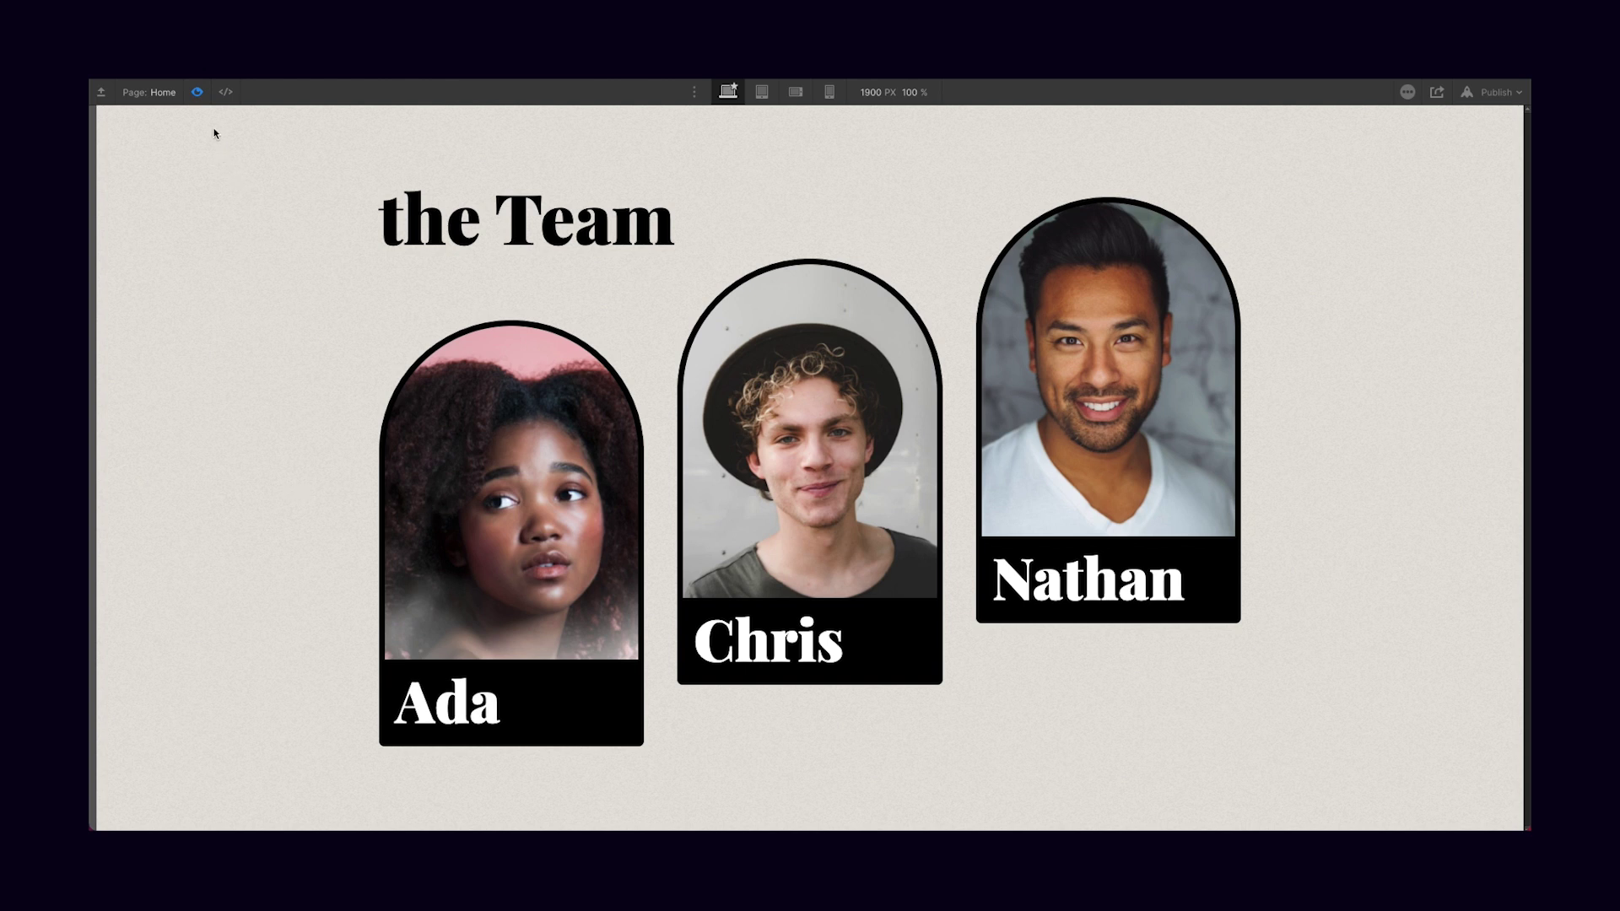
left_click(197, 93)
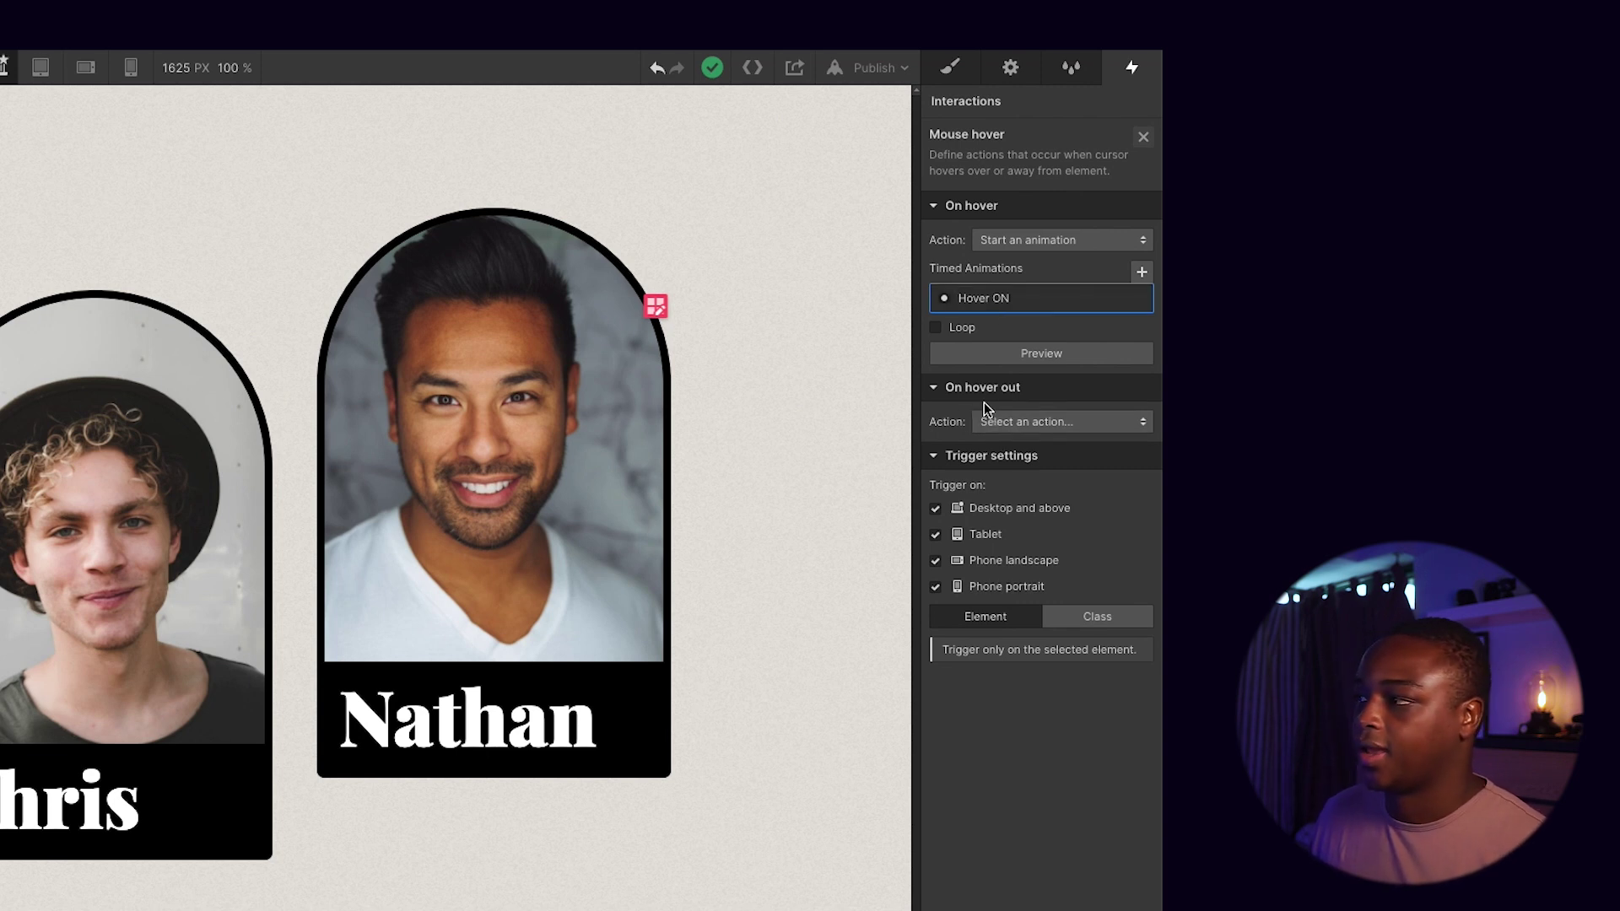
Set the hover-out action to Start an animation, duplicate Hover ON and open the duplicate for editing
left_click(1019, 420)
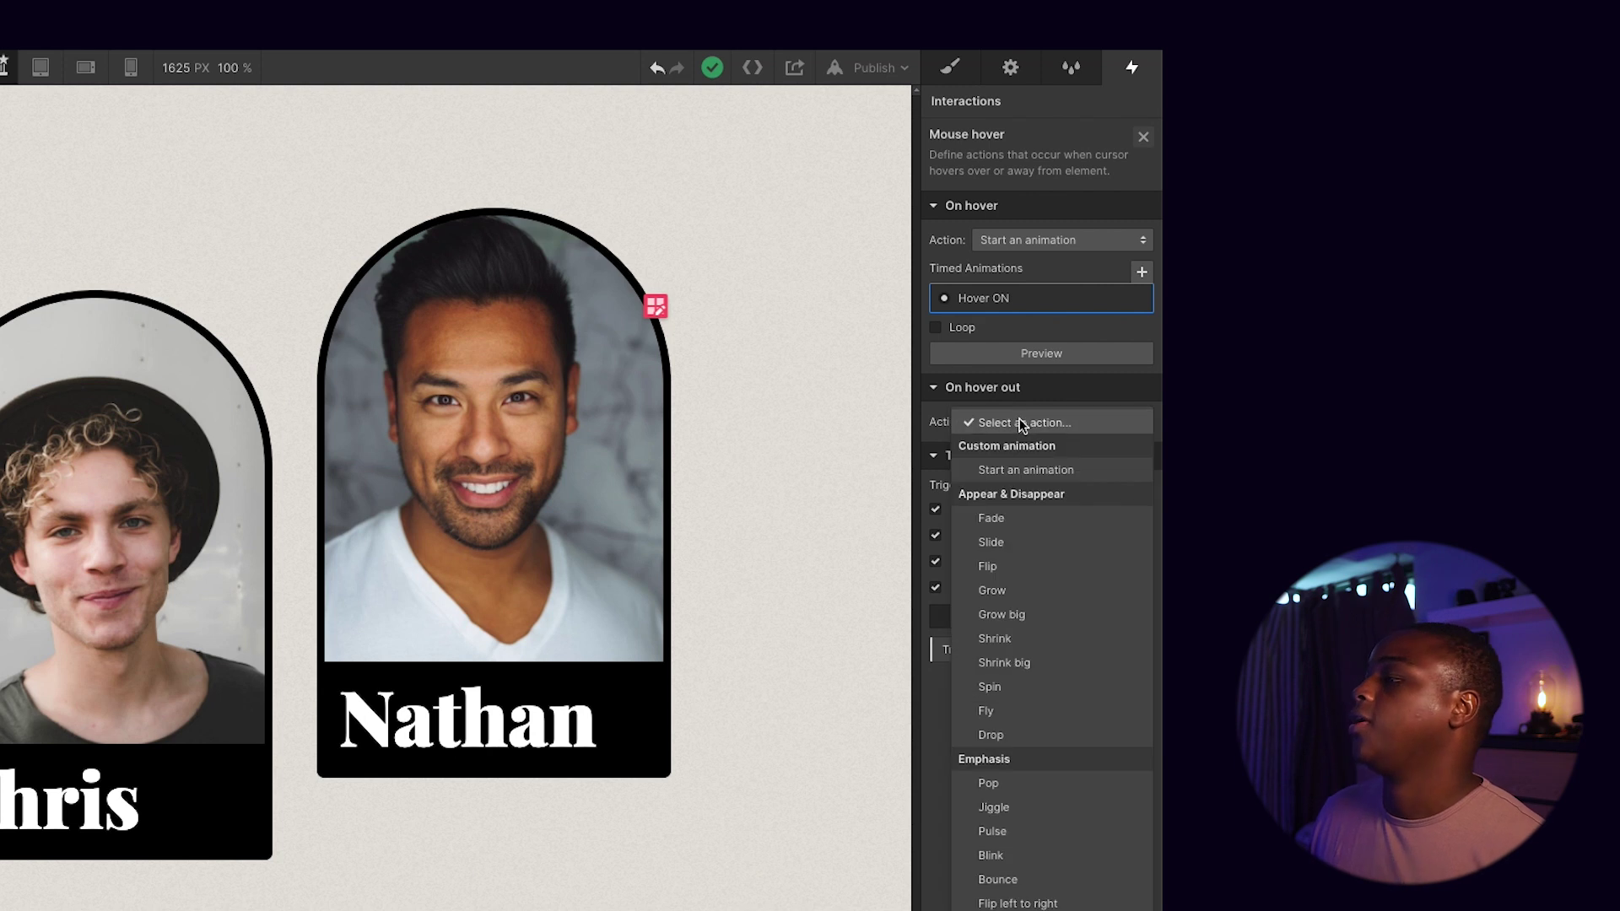
left_click(1026, 472)
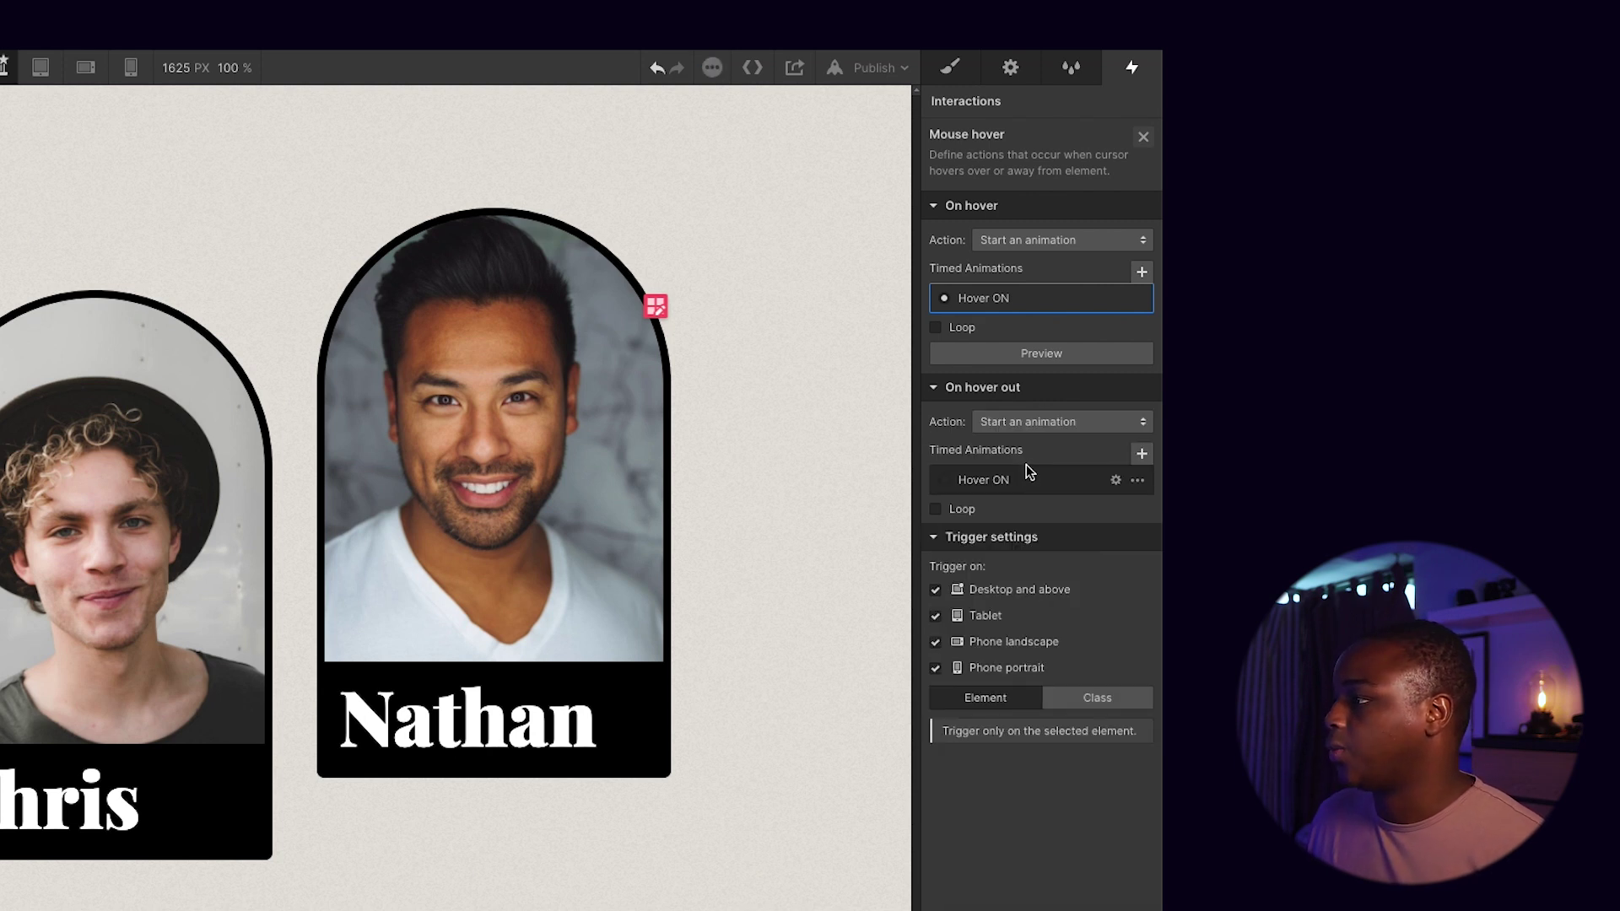
left_click(1138, 482)
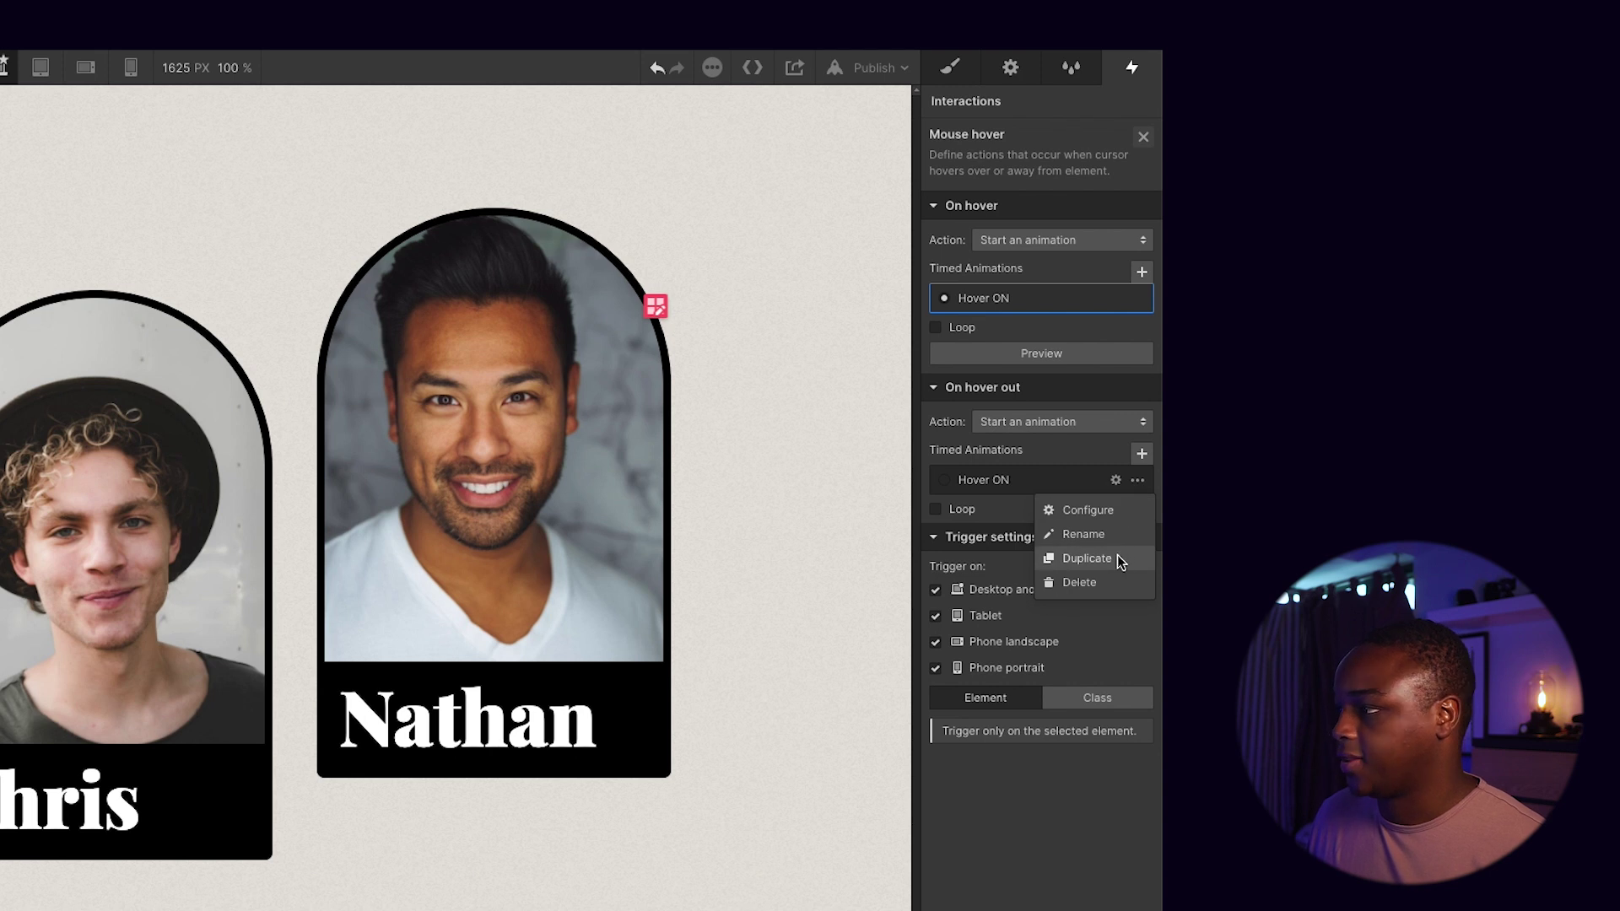
left_click(1087, 559)
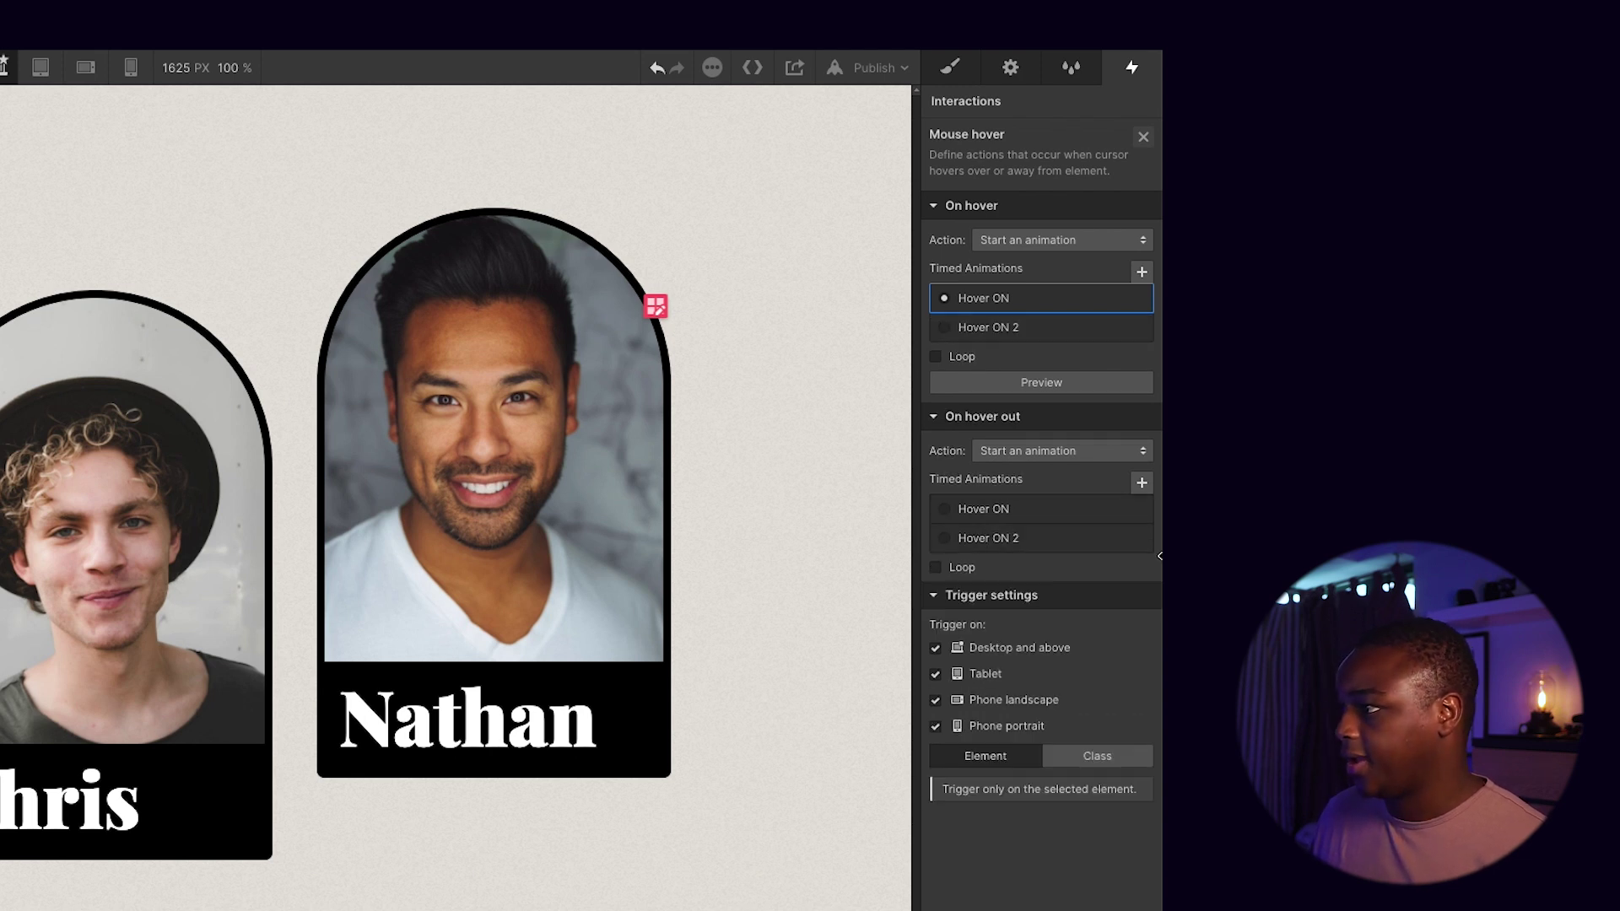
left_click(1115, 539)
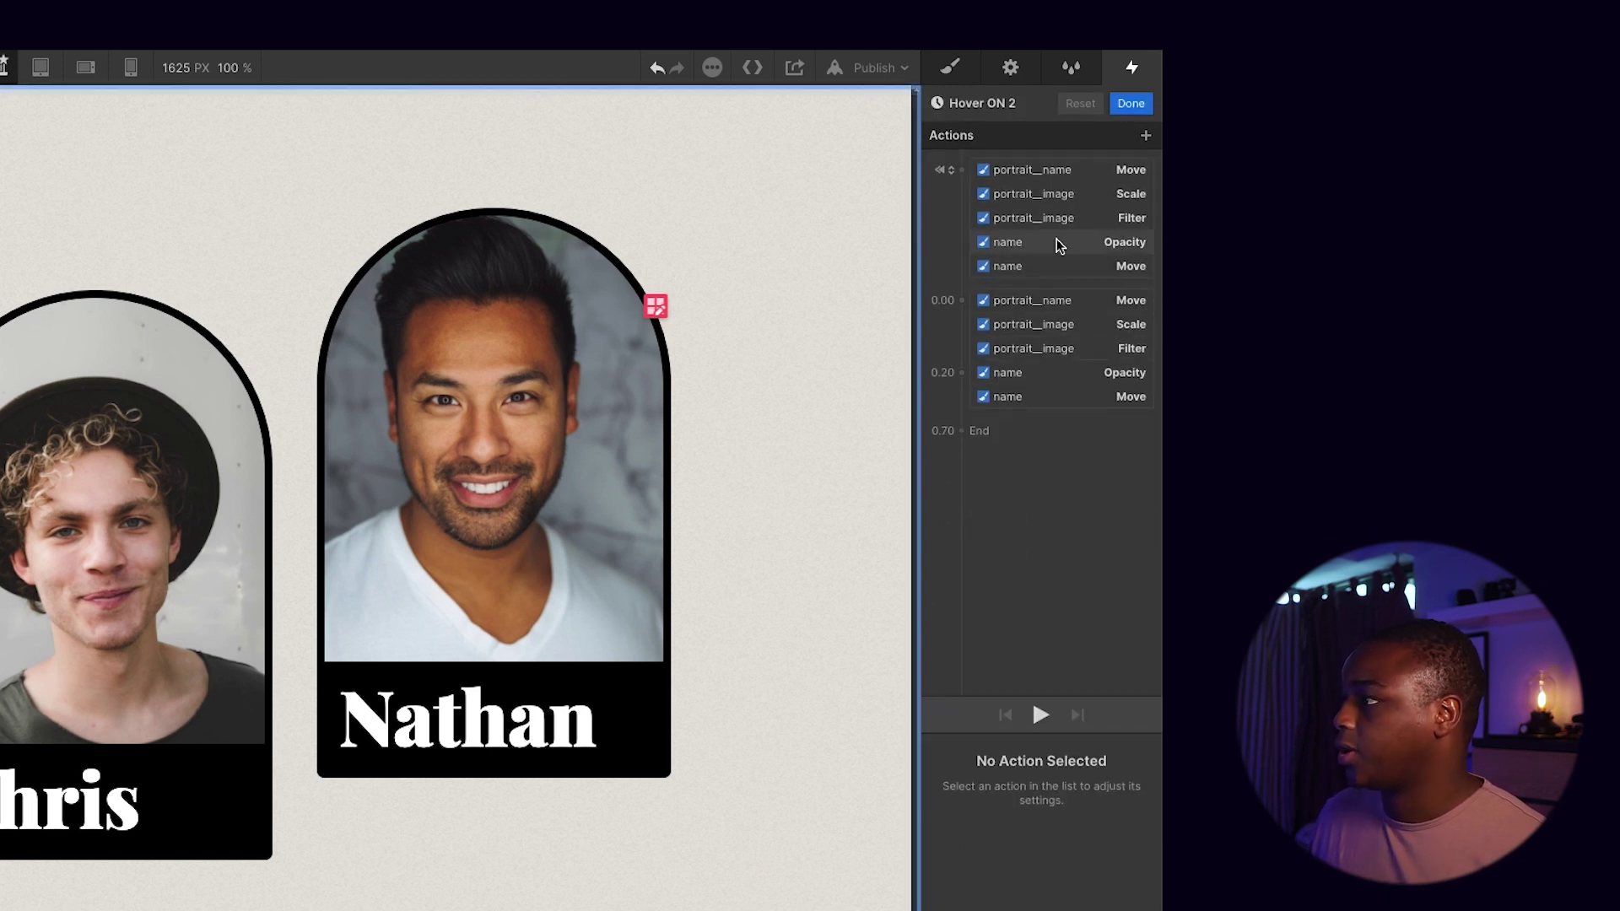
Rename the duplicated animation to Hover OFF
left_click(1009, 105)
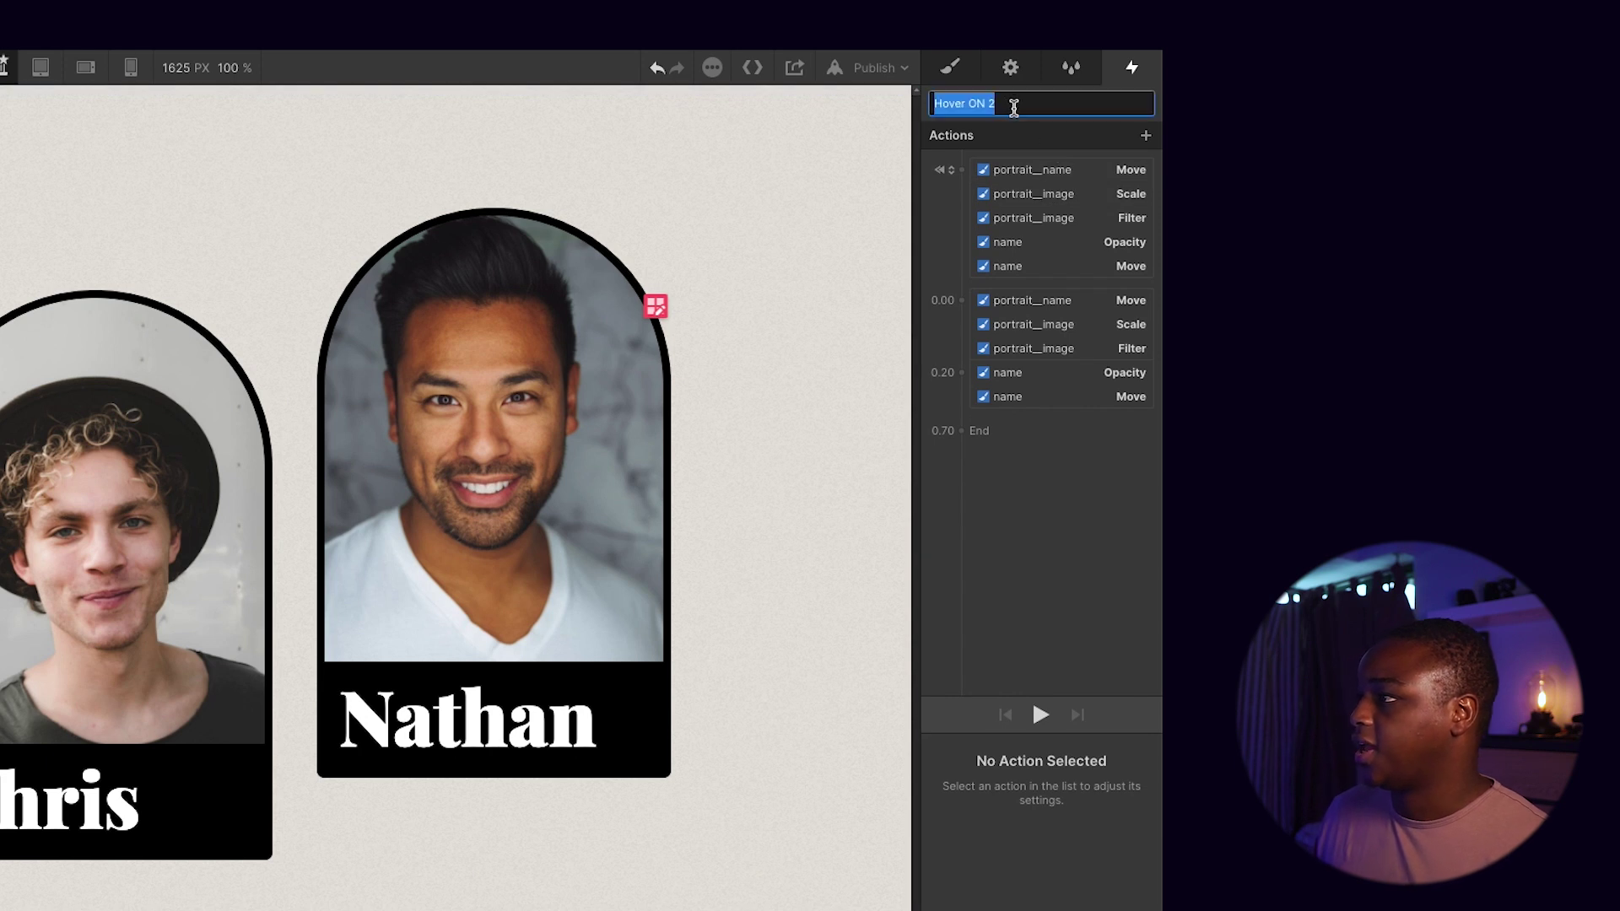
key("Right")
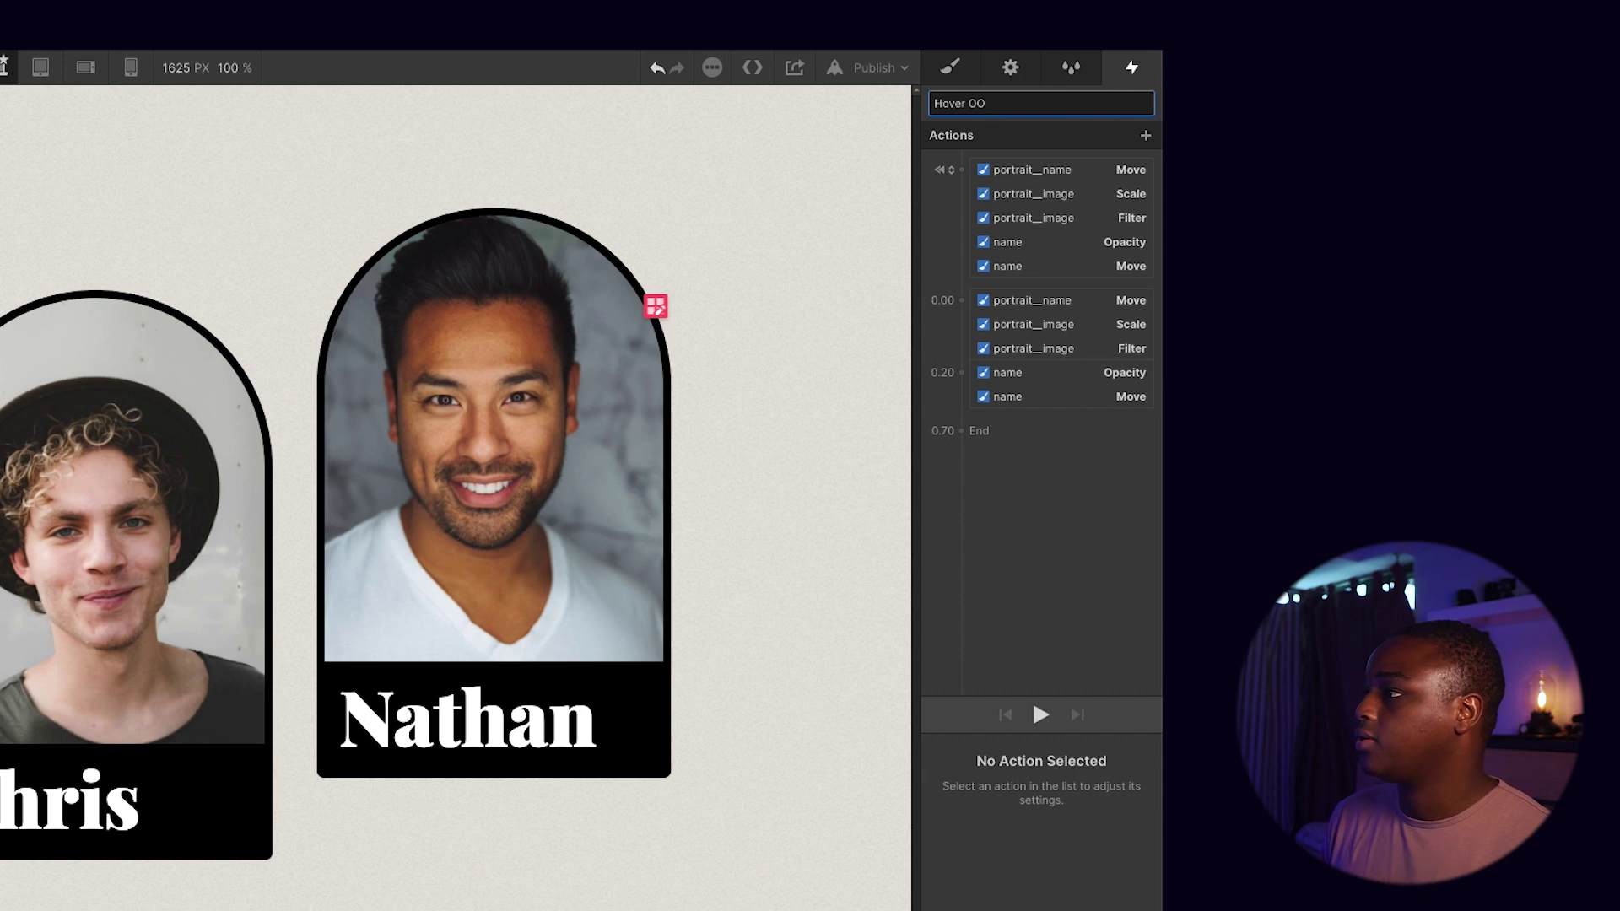
type("FF")
key("Return")
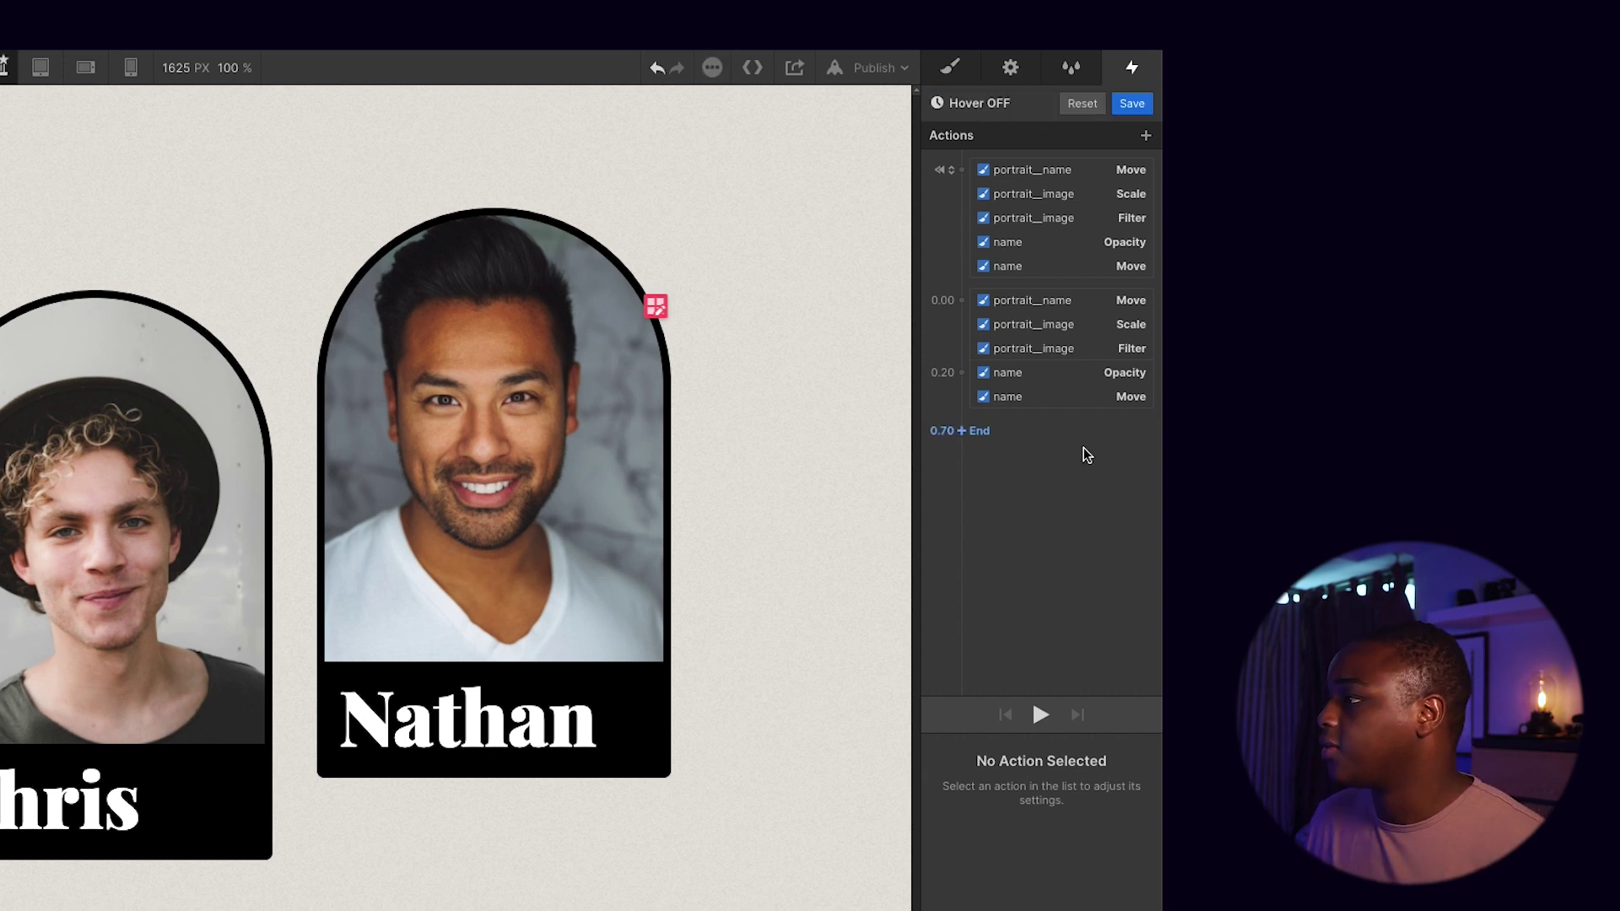
Delete all five timed actions from Hover OFF, keeping only the initial-state group
left_click(1076, 301)
left_click(1066, 403, "shift")
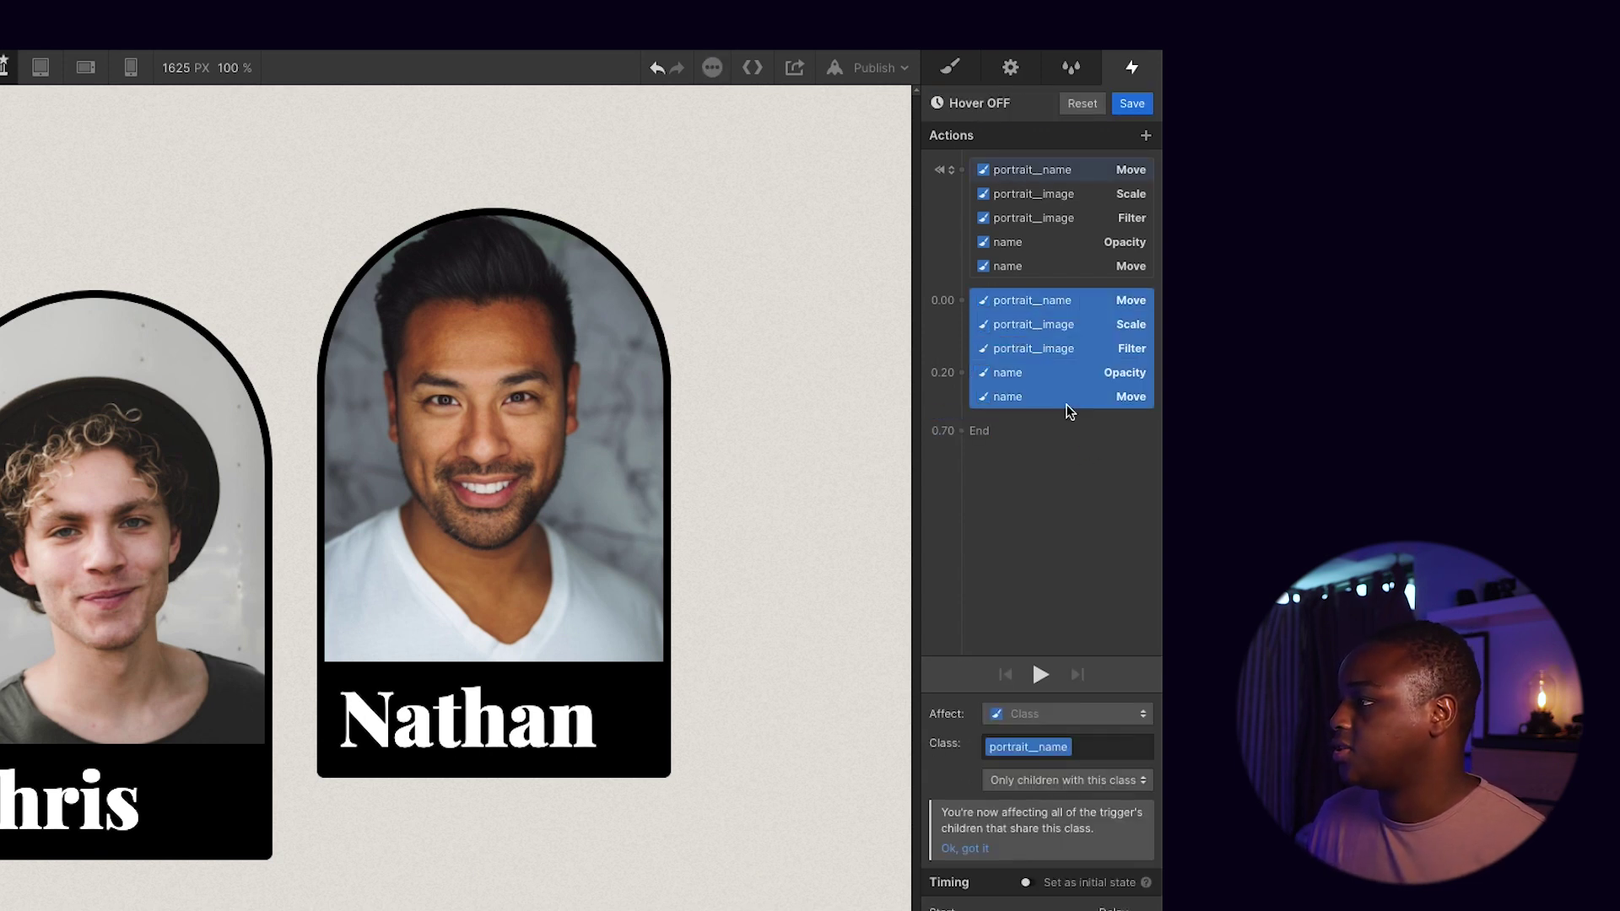
key("Delete")
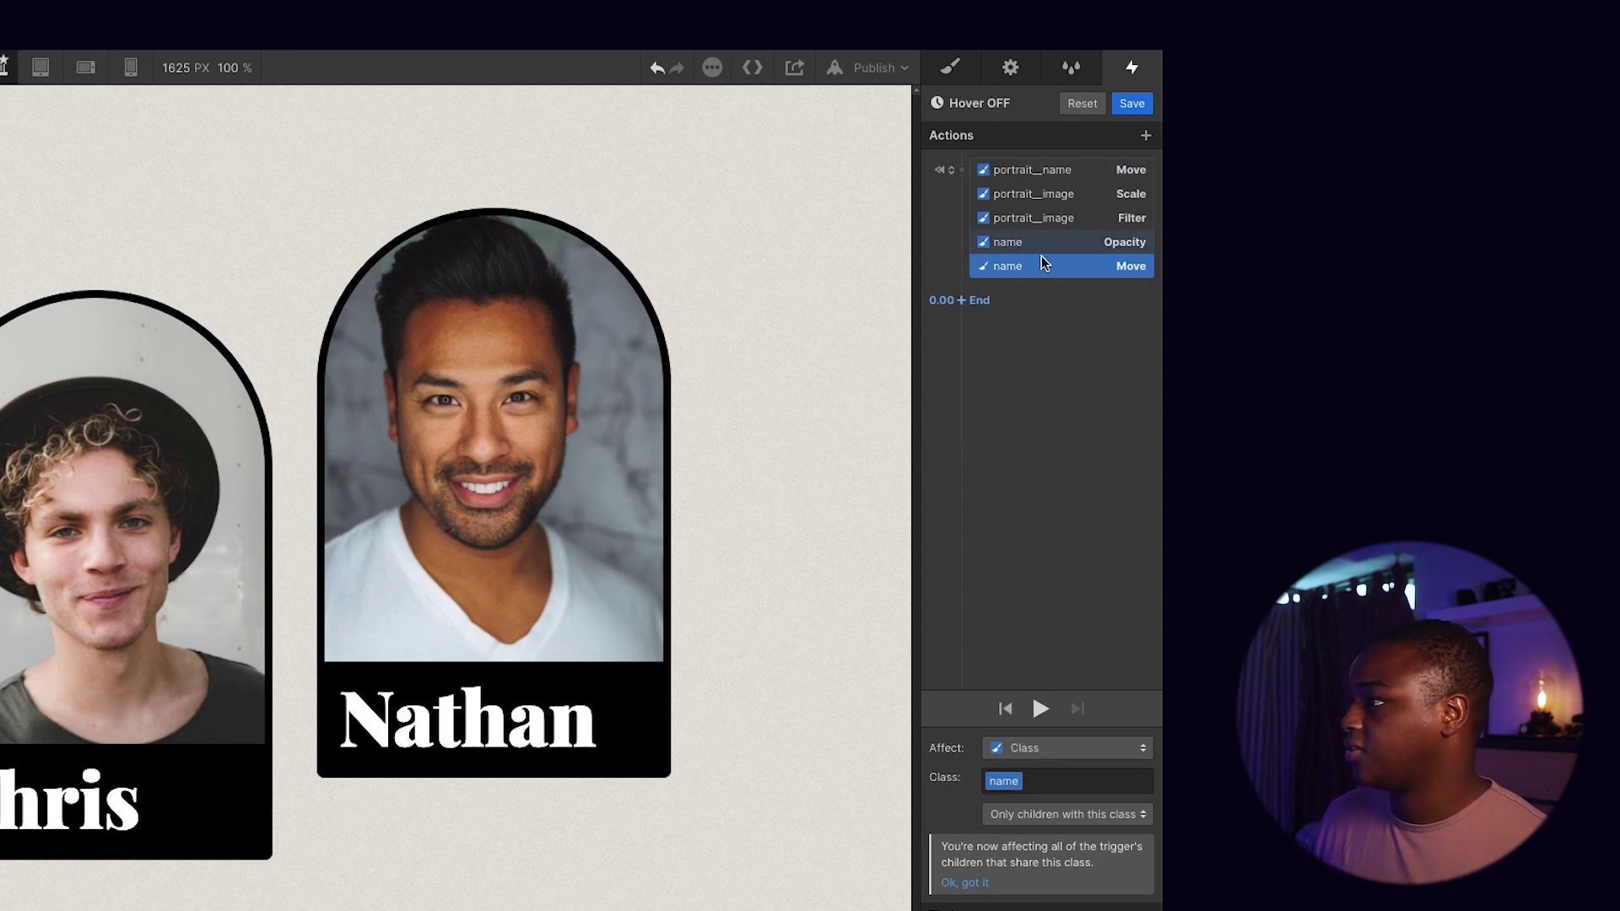
Turn the remaining Hover OFF actions into timed ones at 0.00 s with a 0.2 s duration and Ease In Out easing, and save the animation
left_click(1034, 170, "shift")
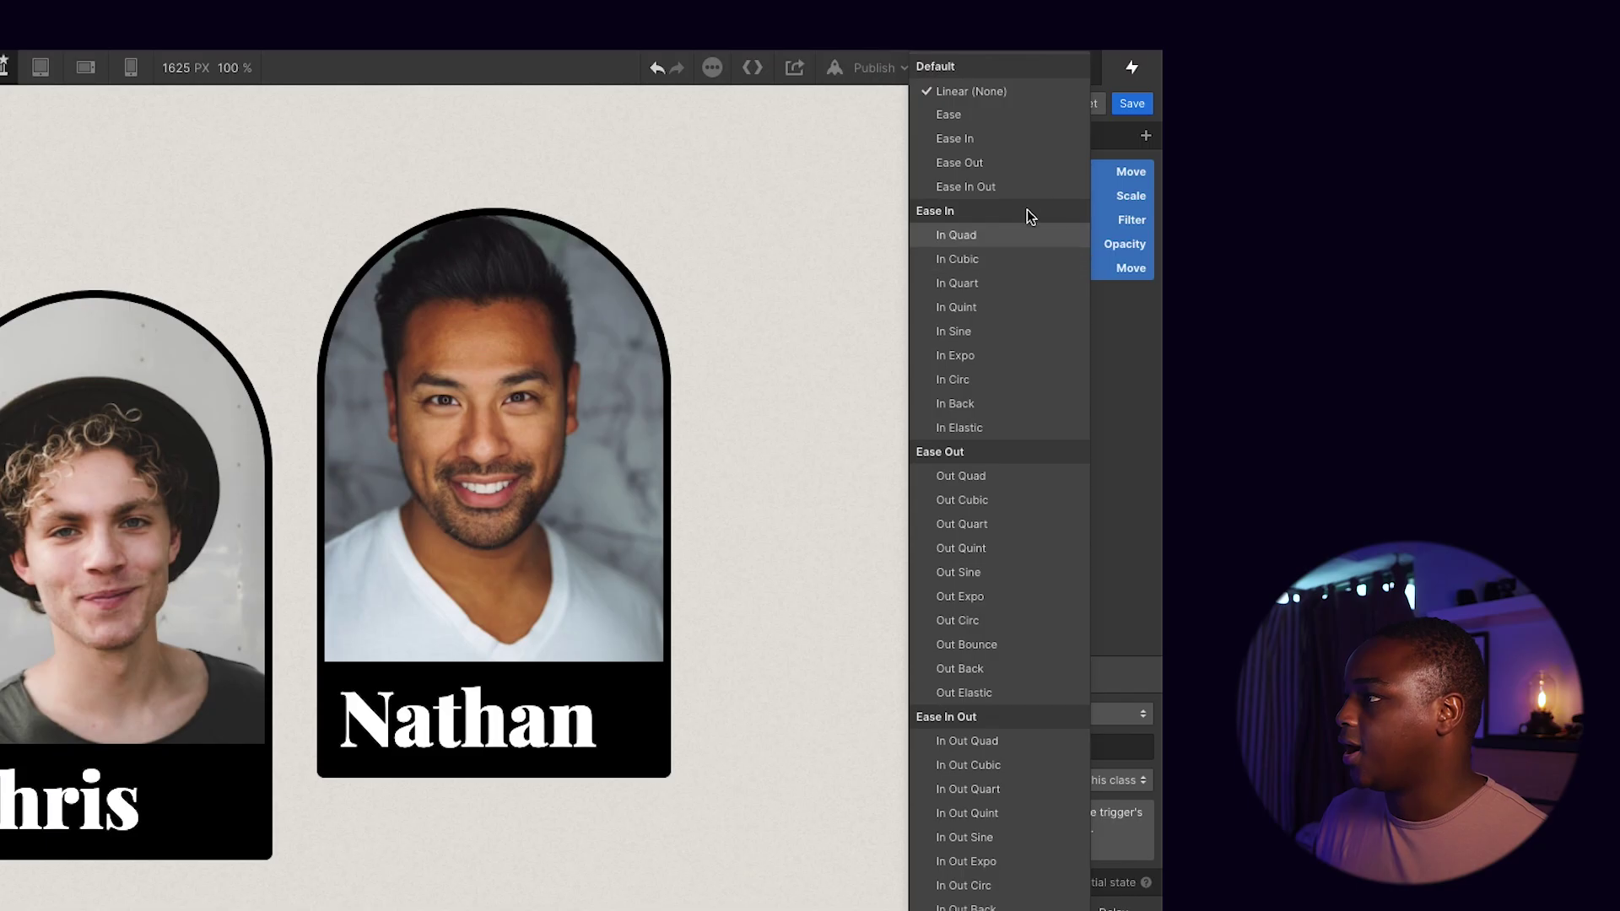
left_click(1025, 189)
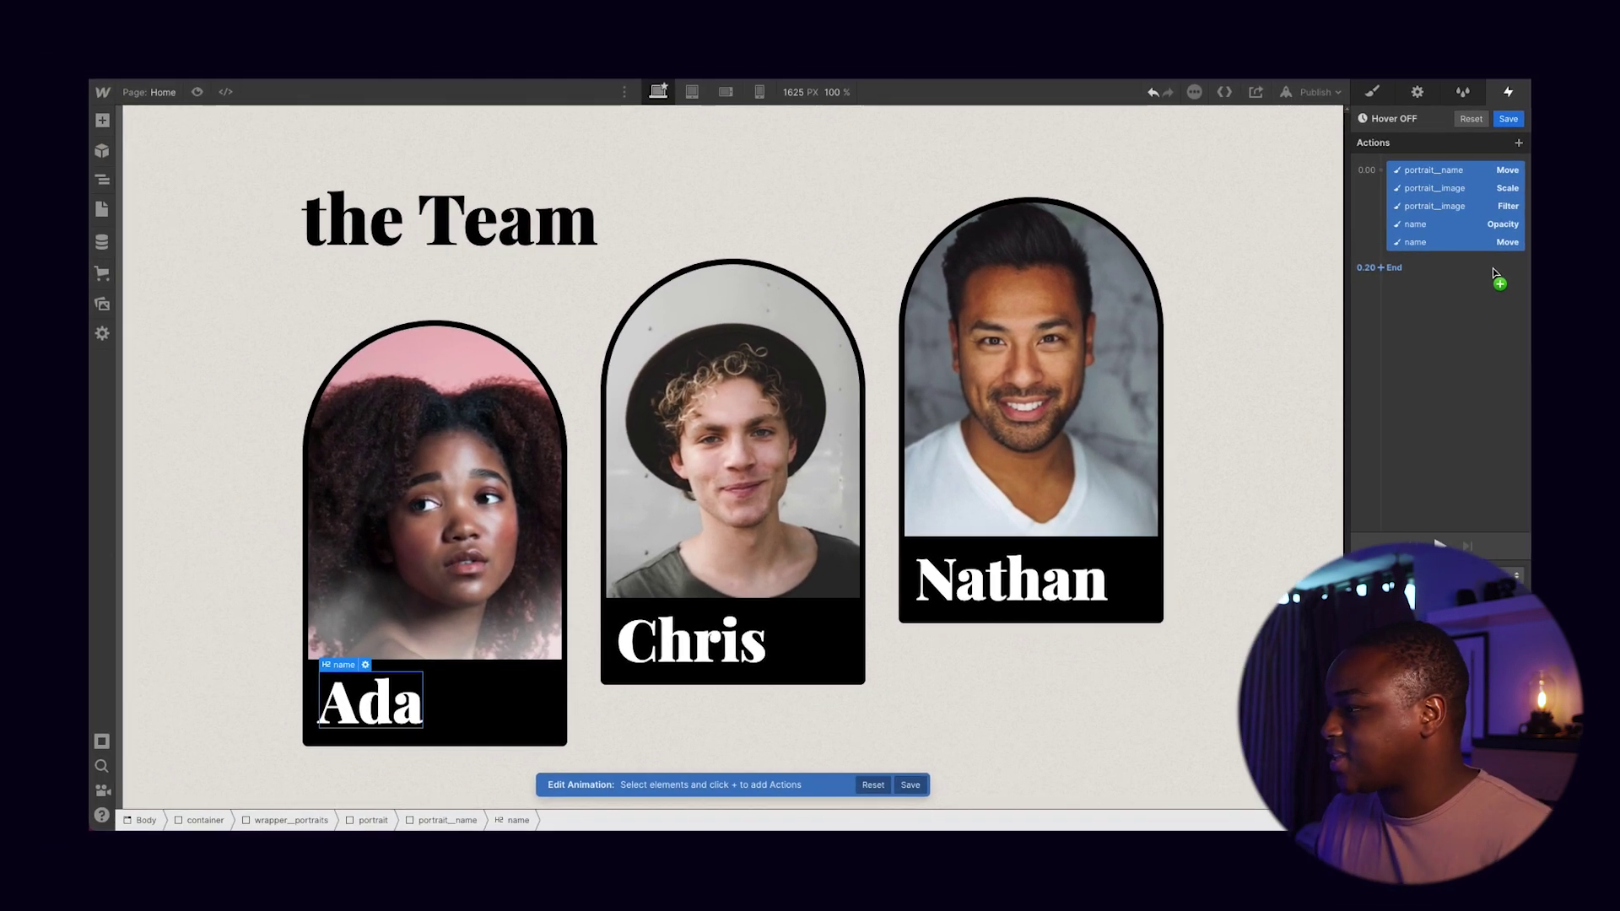
left_click(1509, 118)
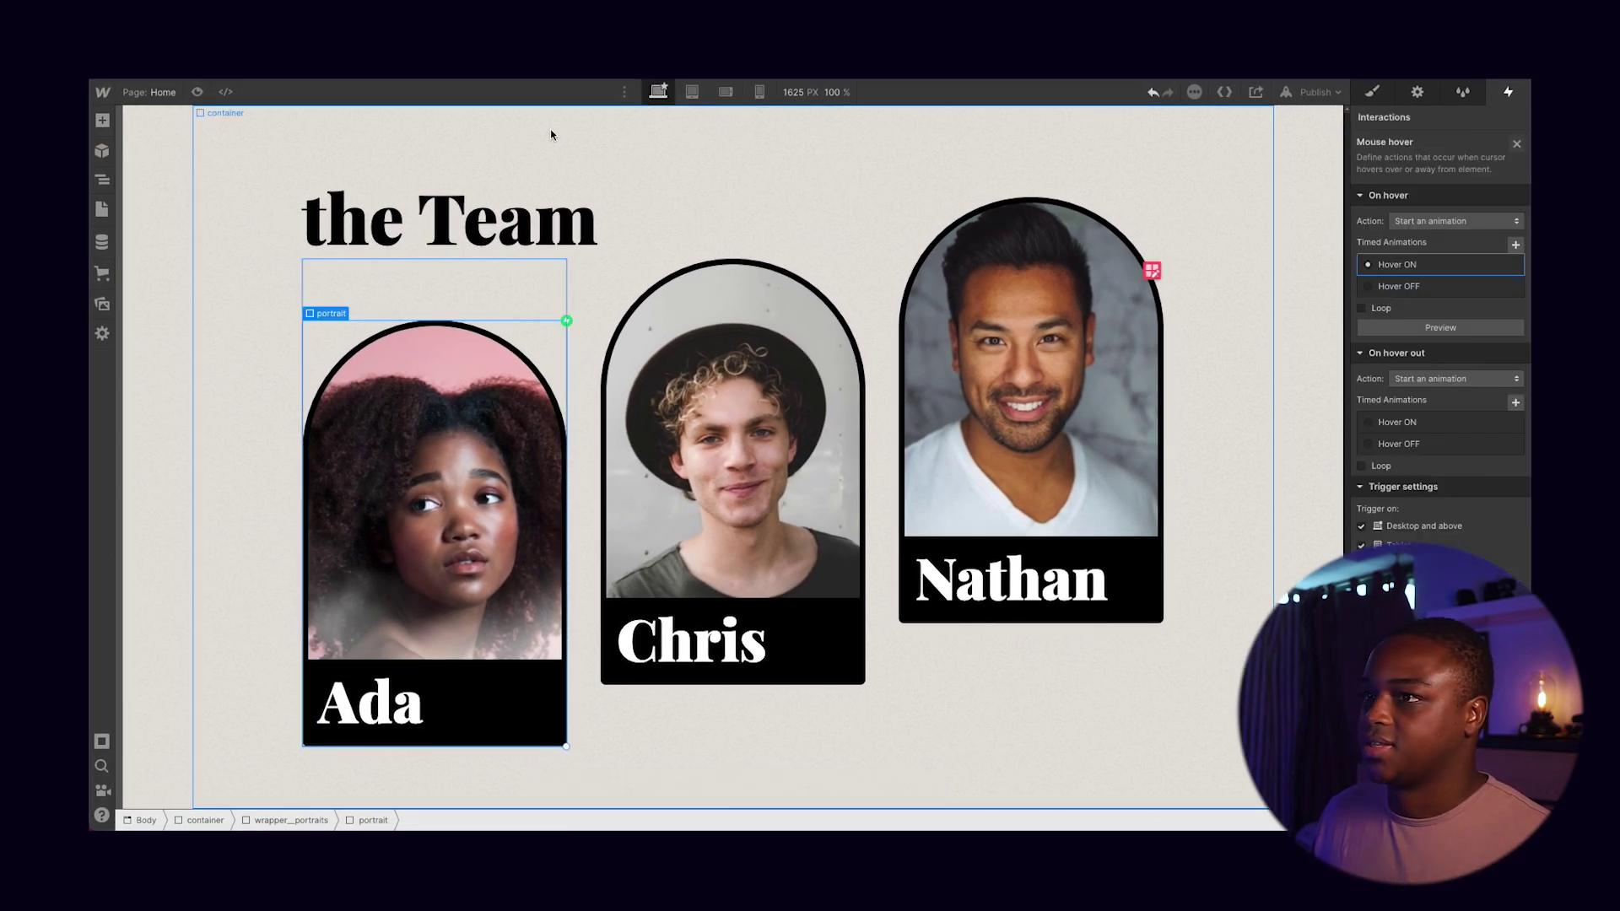
Assign Hover OFF as the hover-out animation and preview the complete hover effect on the page, then return to the designer
left_click(197, 92)
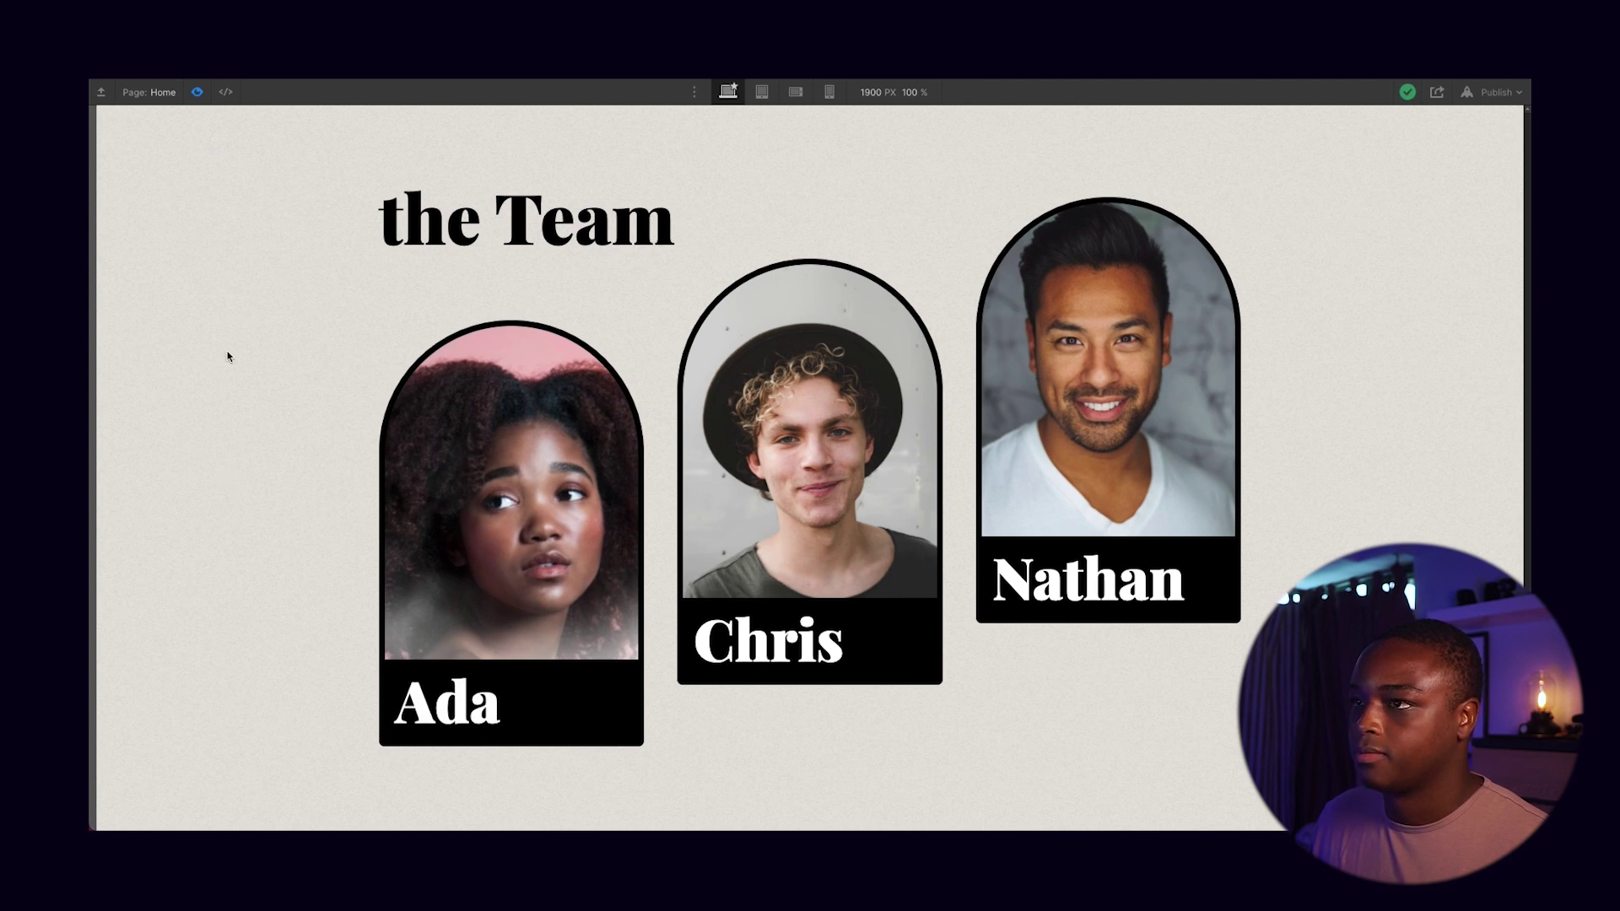
left_click(196, 92)
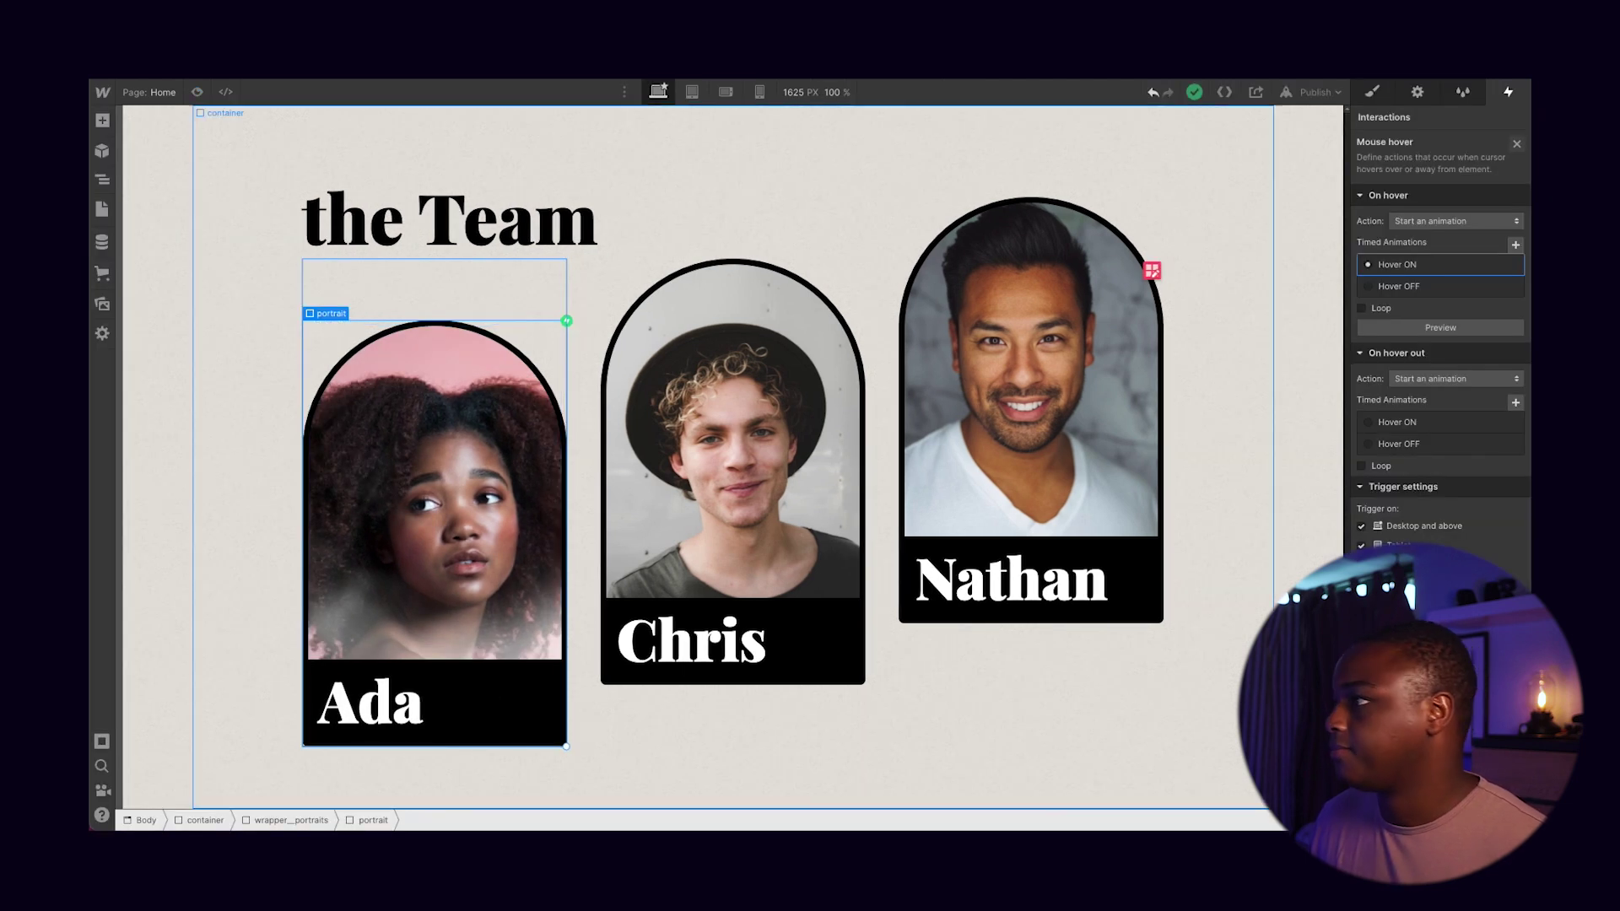
left_click(1382, 446)
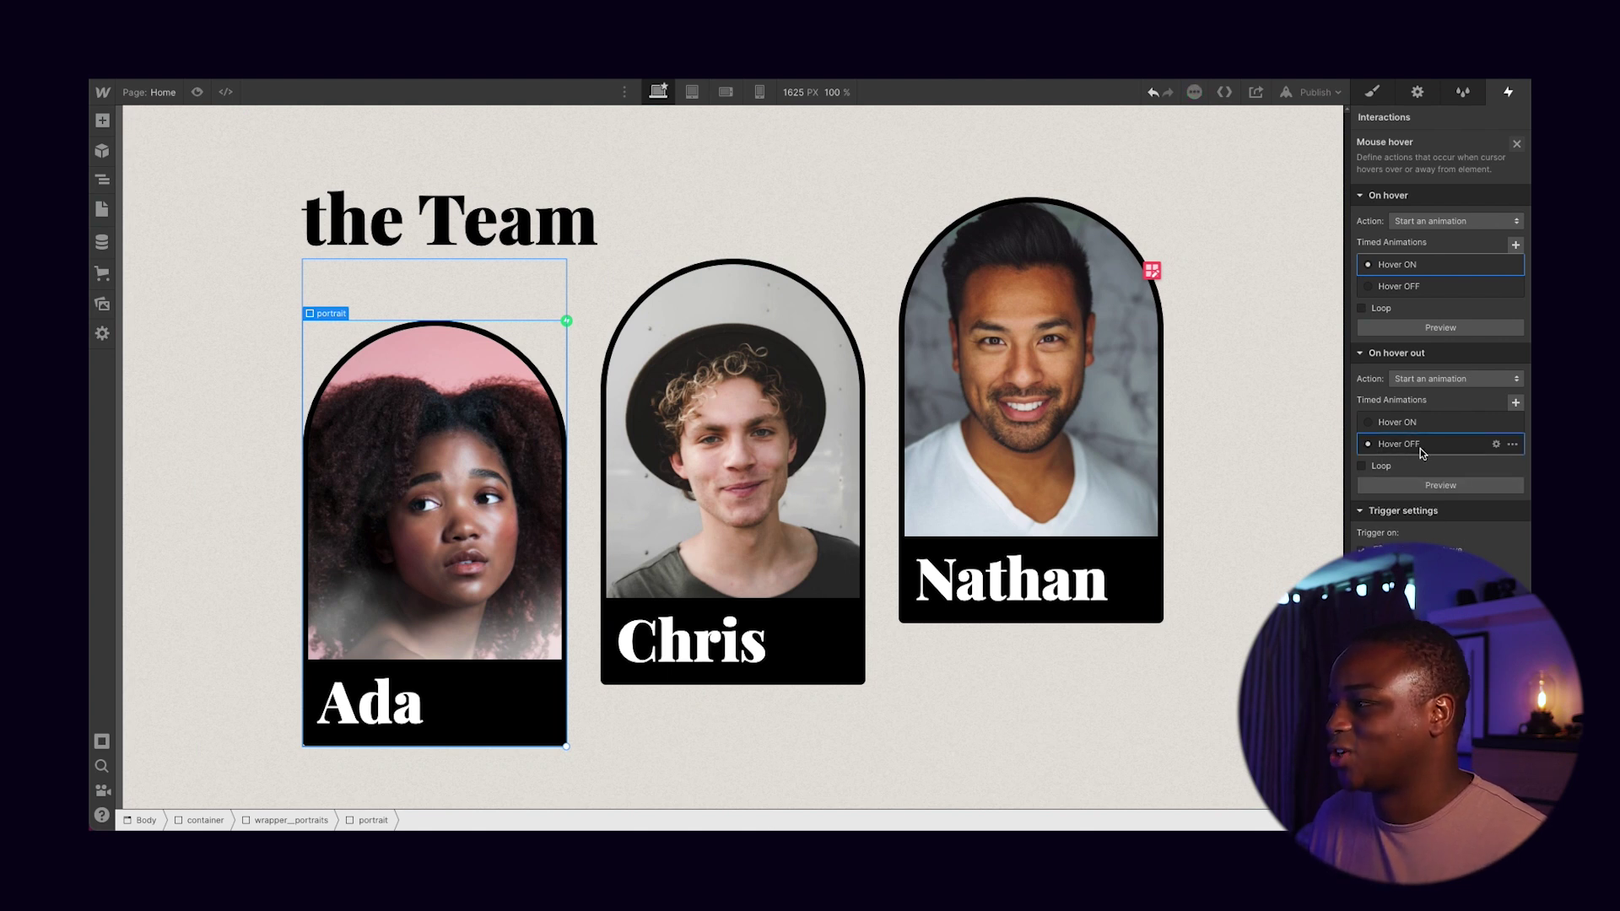
left_click(197, 92)
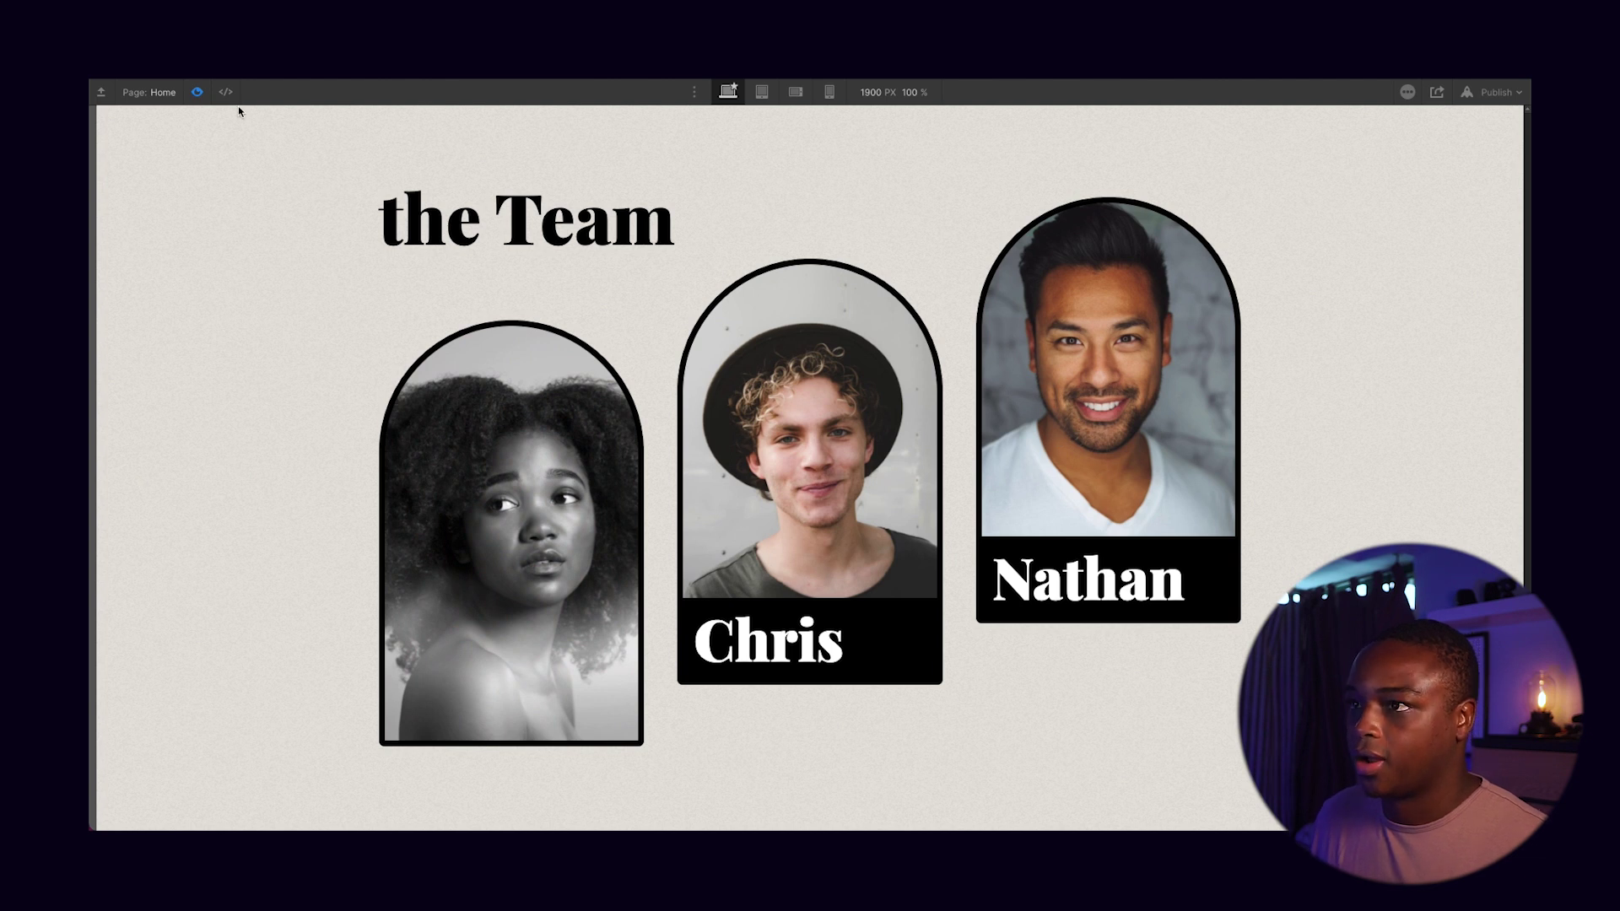
left_click(196, 93)
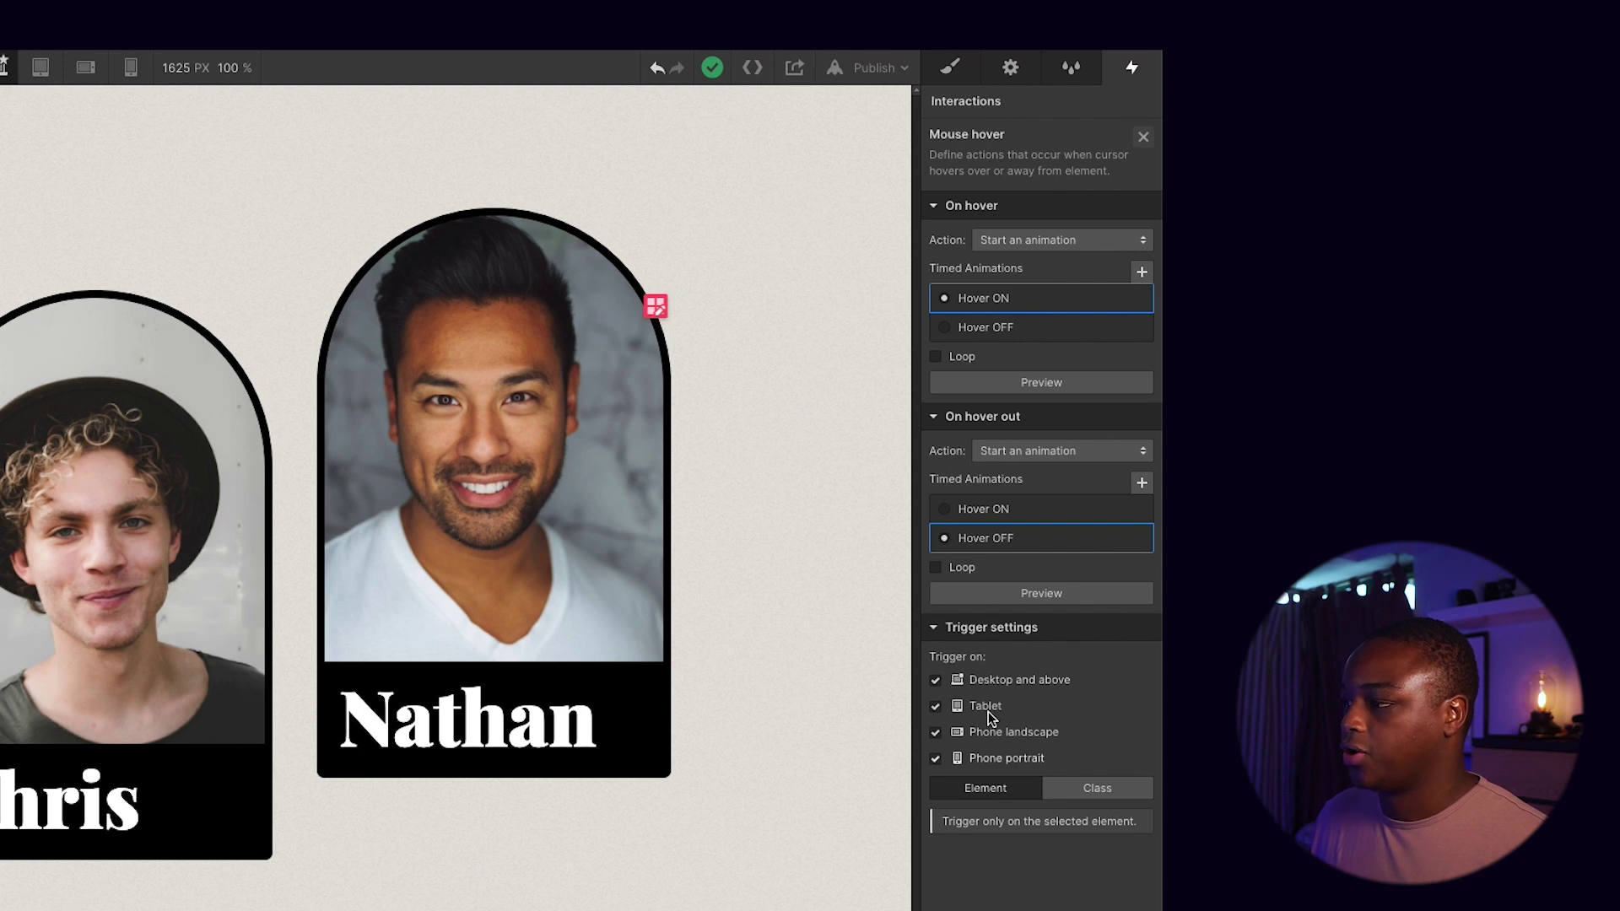
Make the hover interaction trigger on all elements with the portrait class and preview the team page
left_click(1111, 797)
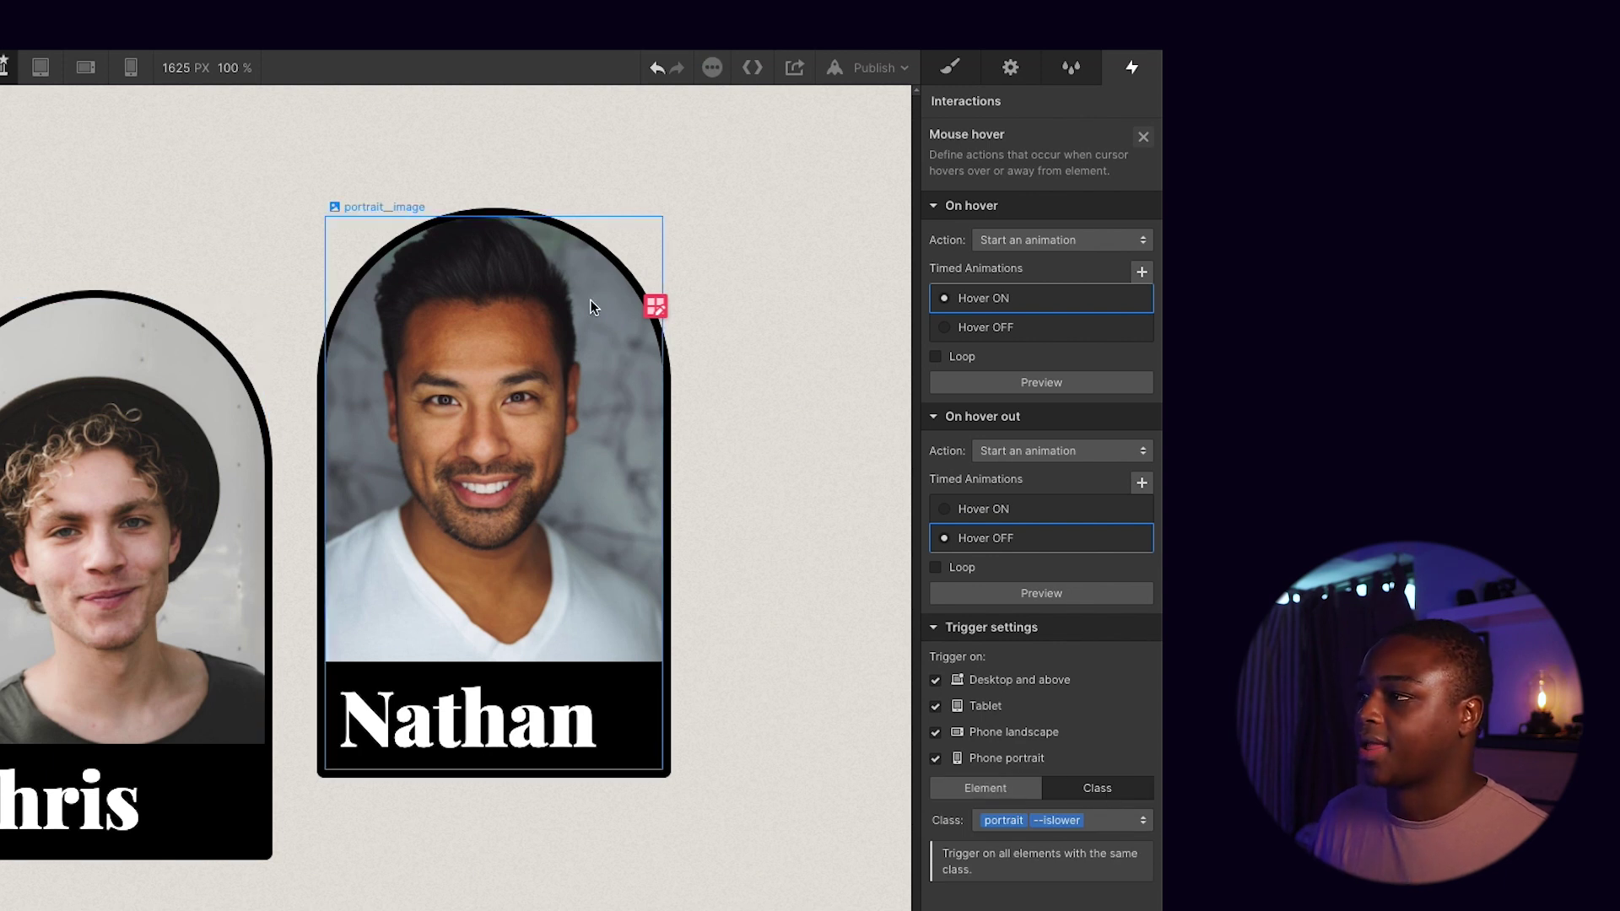
left_click(1089, 821)
left_click(1047, 799)
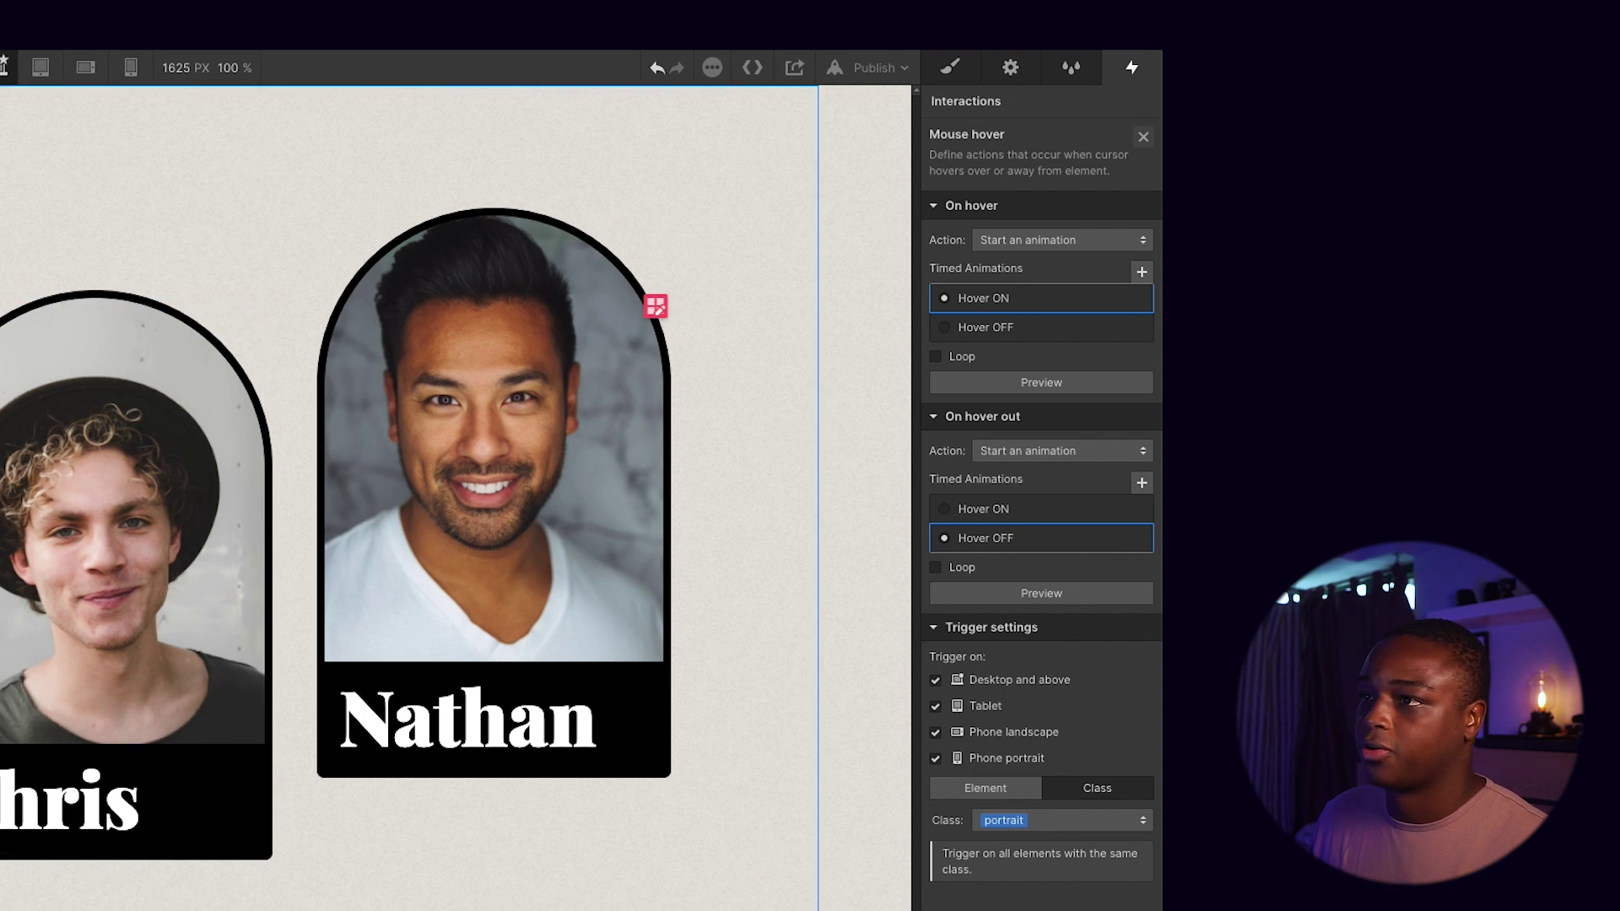
key("ctrl+shift+p")
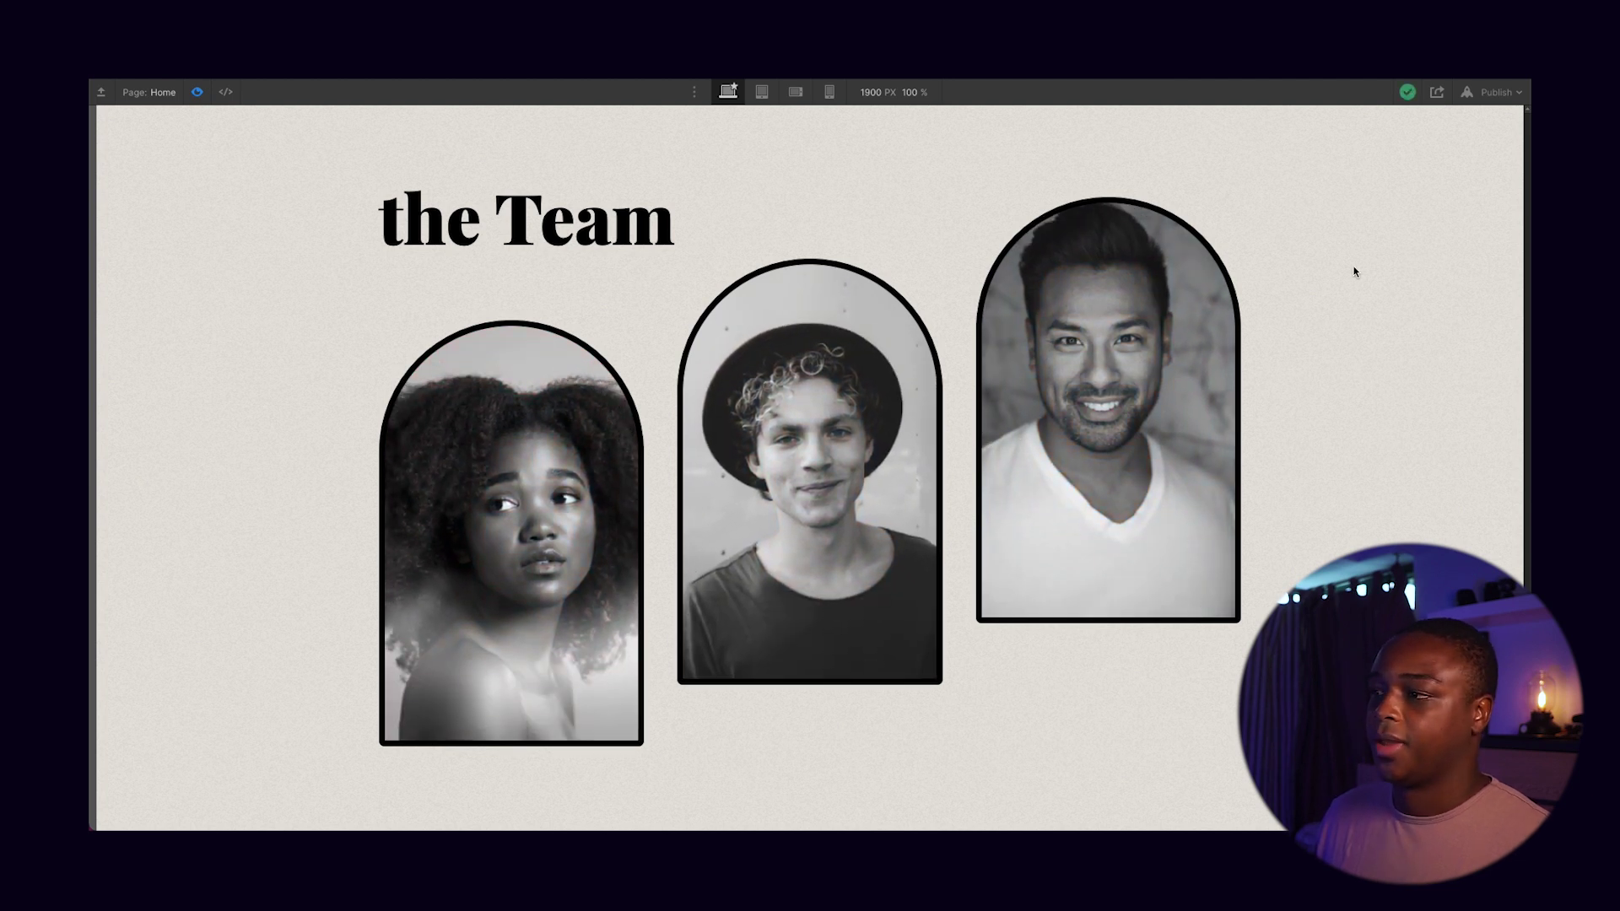
left_click(197, 92)
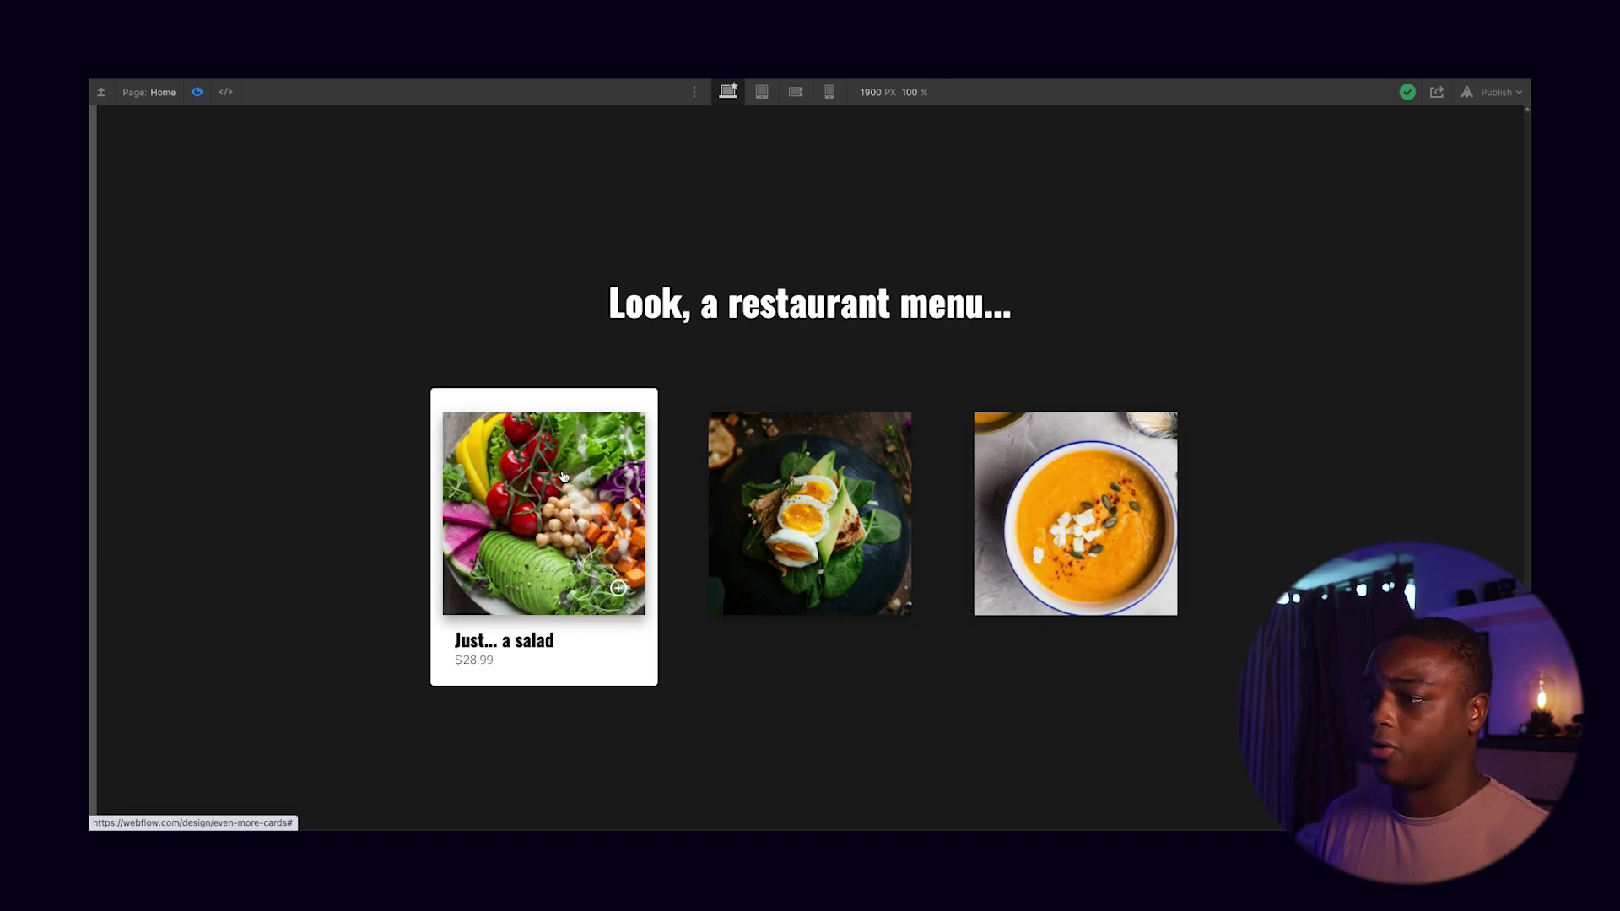
Look over the restaurant menu page's element hierarchy and preview the hover effect on the salad card
left_click(197, 93)
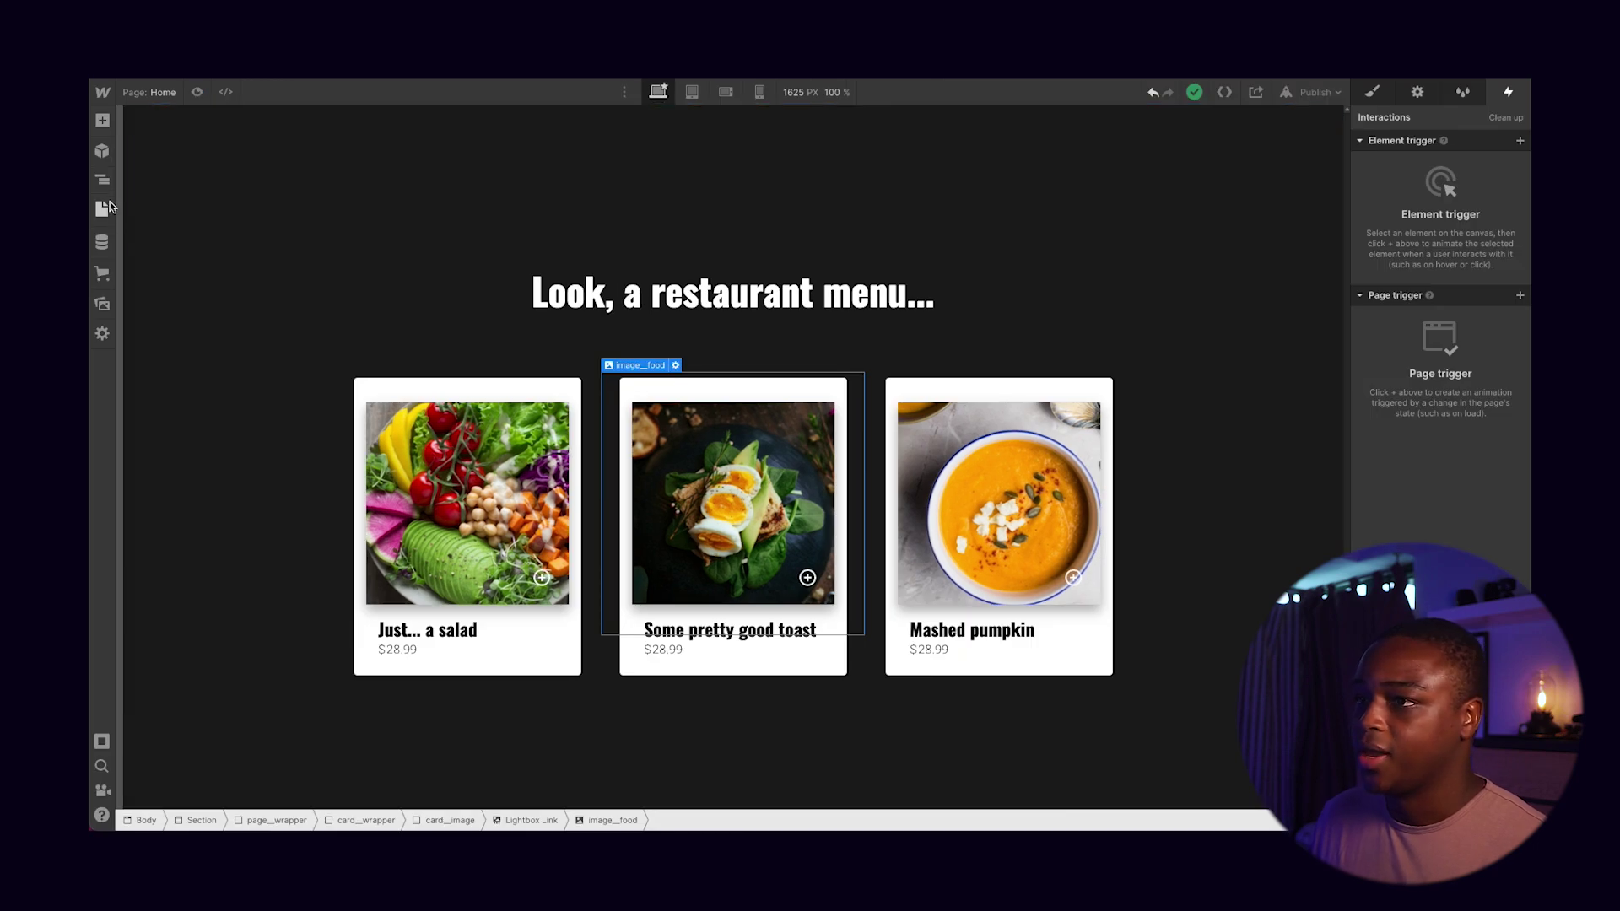
left_click(103, 182)
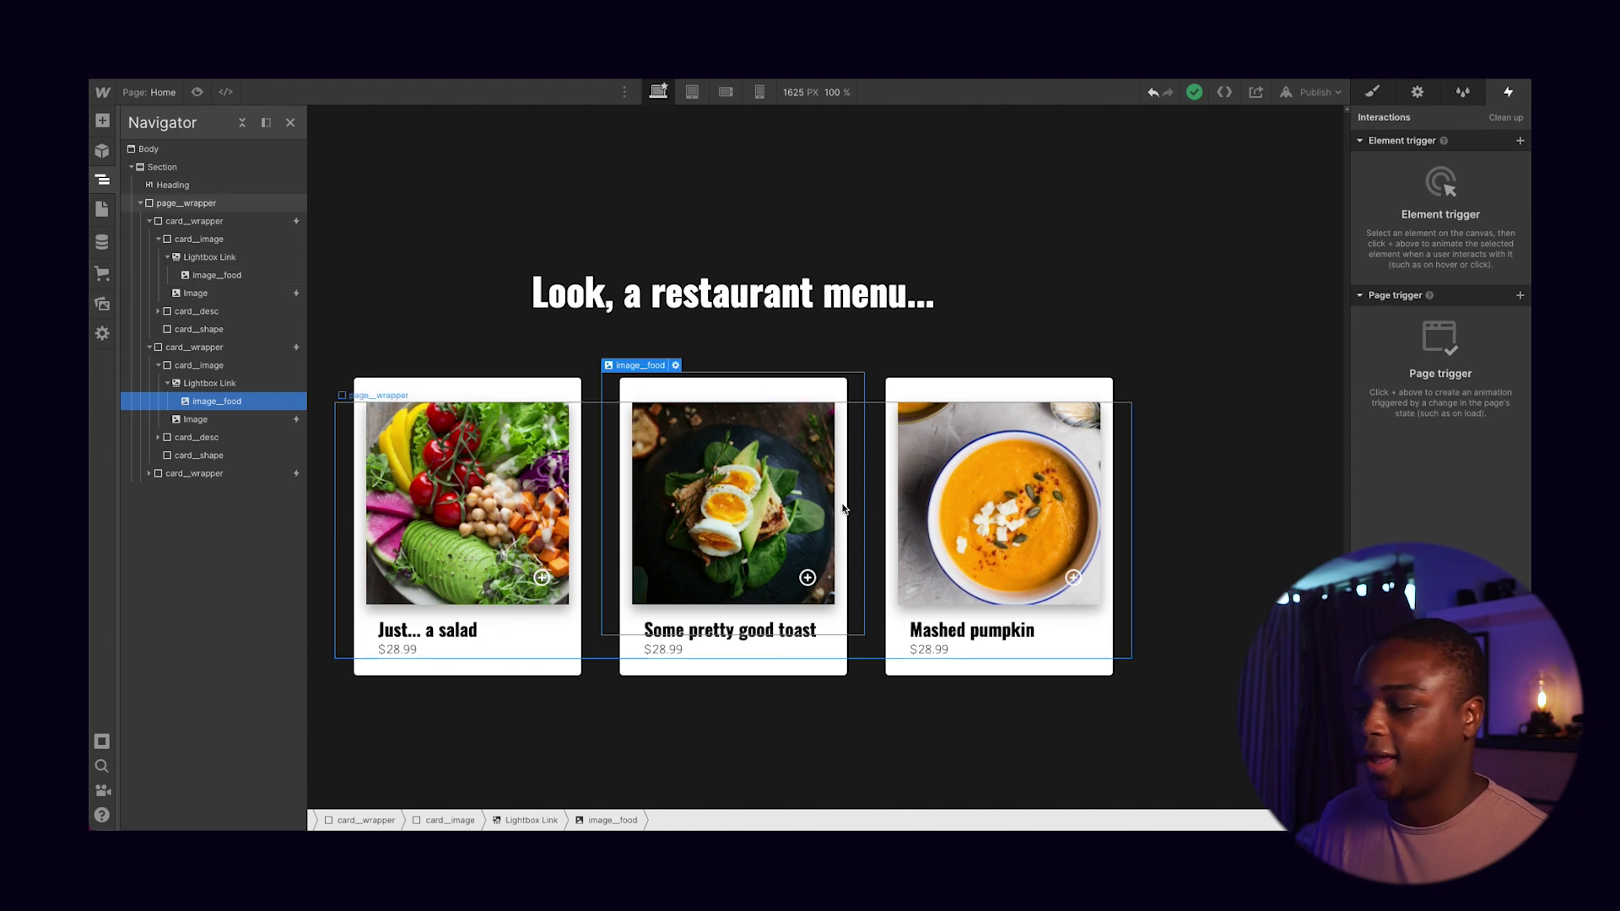
left_click(196, 92)
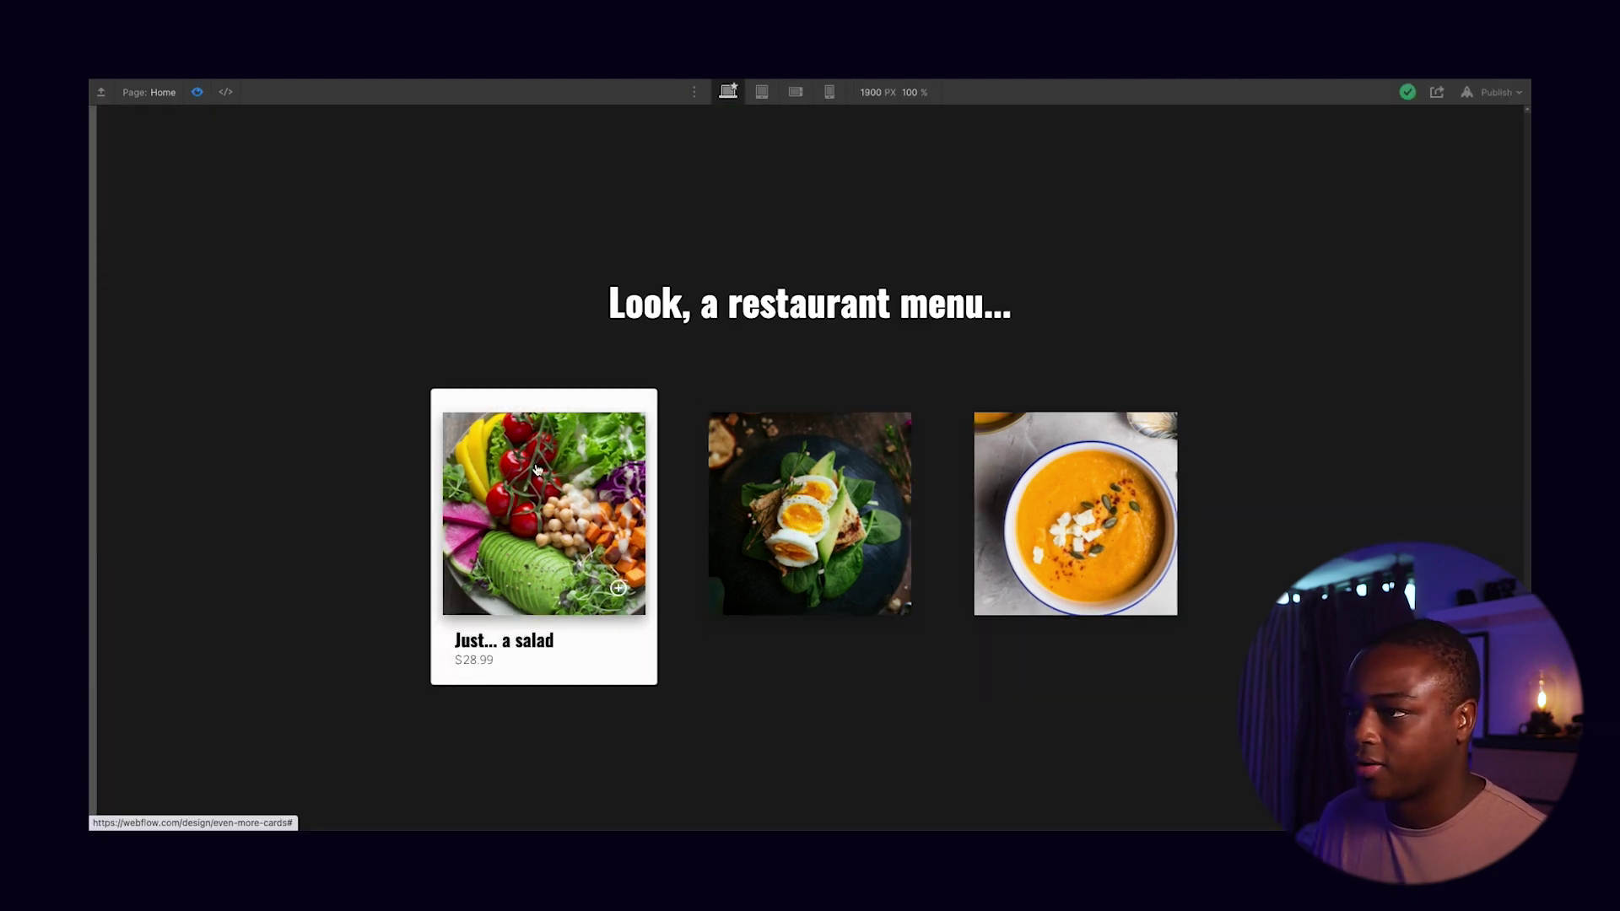
left_click(186, 96)
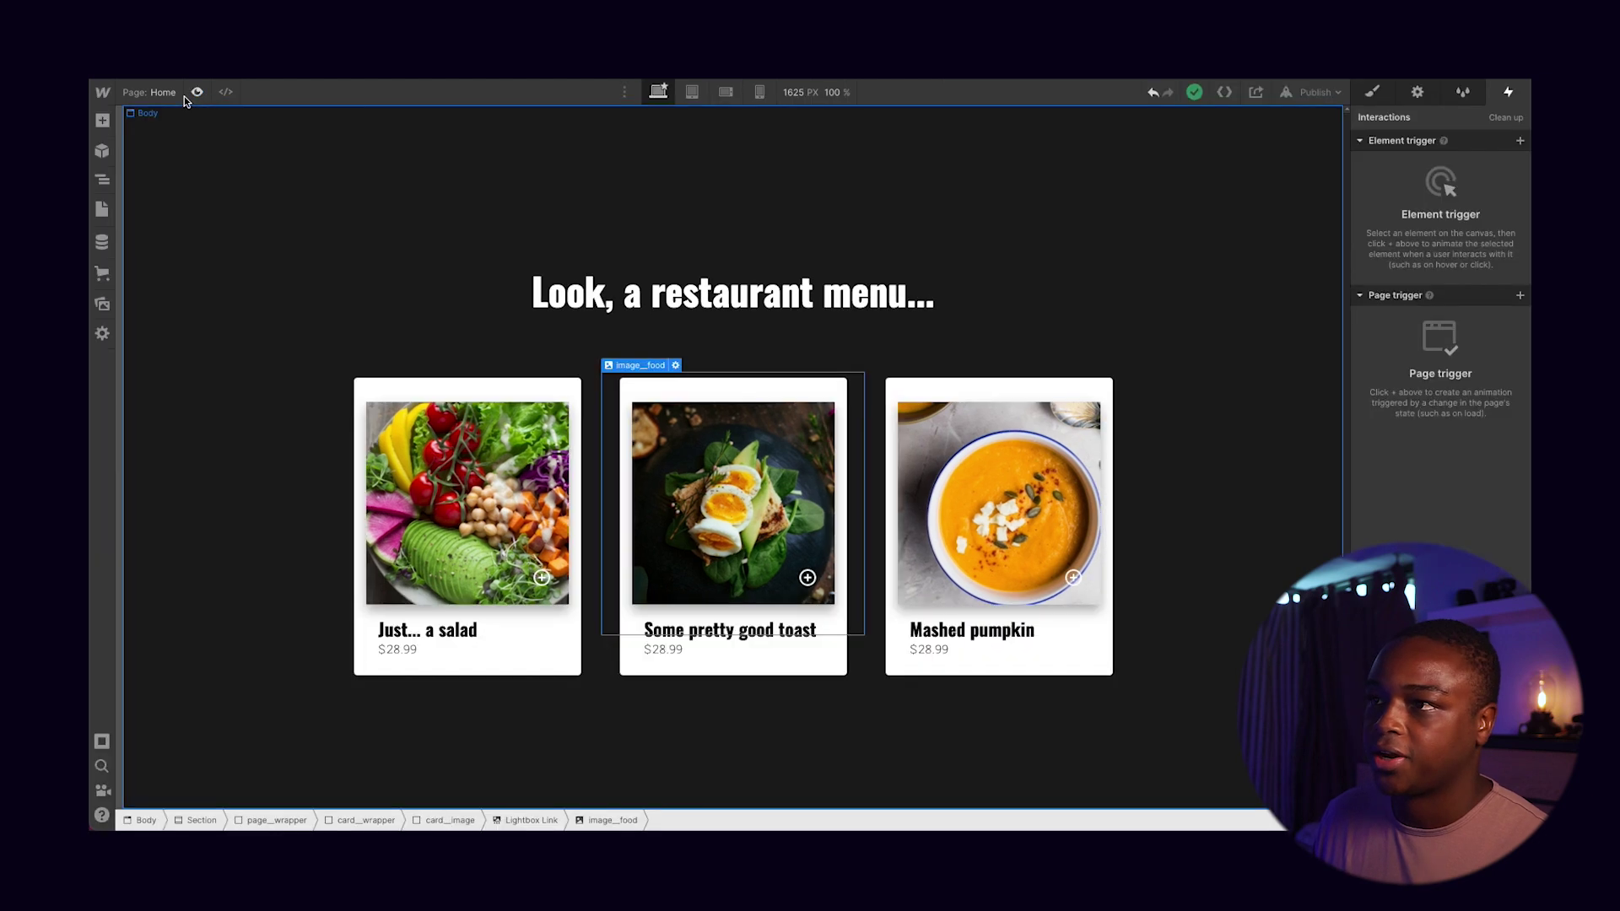
Examine the second card's card__wrapper, card__image, card__desc and card__shape elements, and preview the menu cards' hover effect
left_click(102, 181)
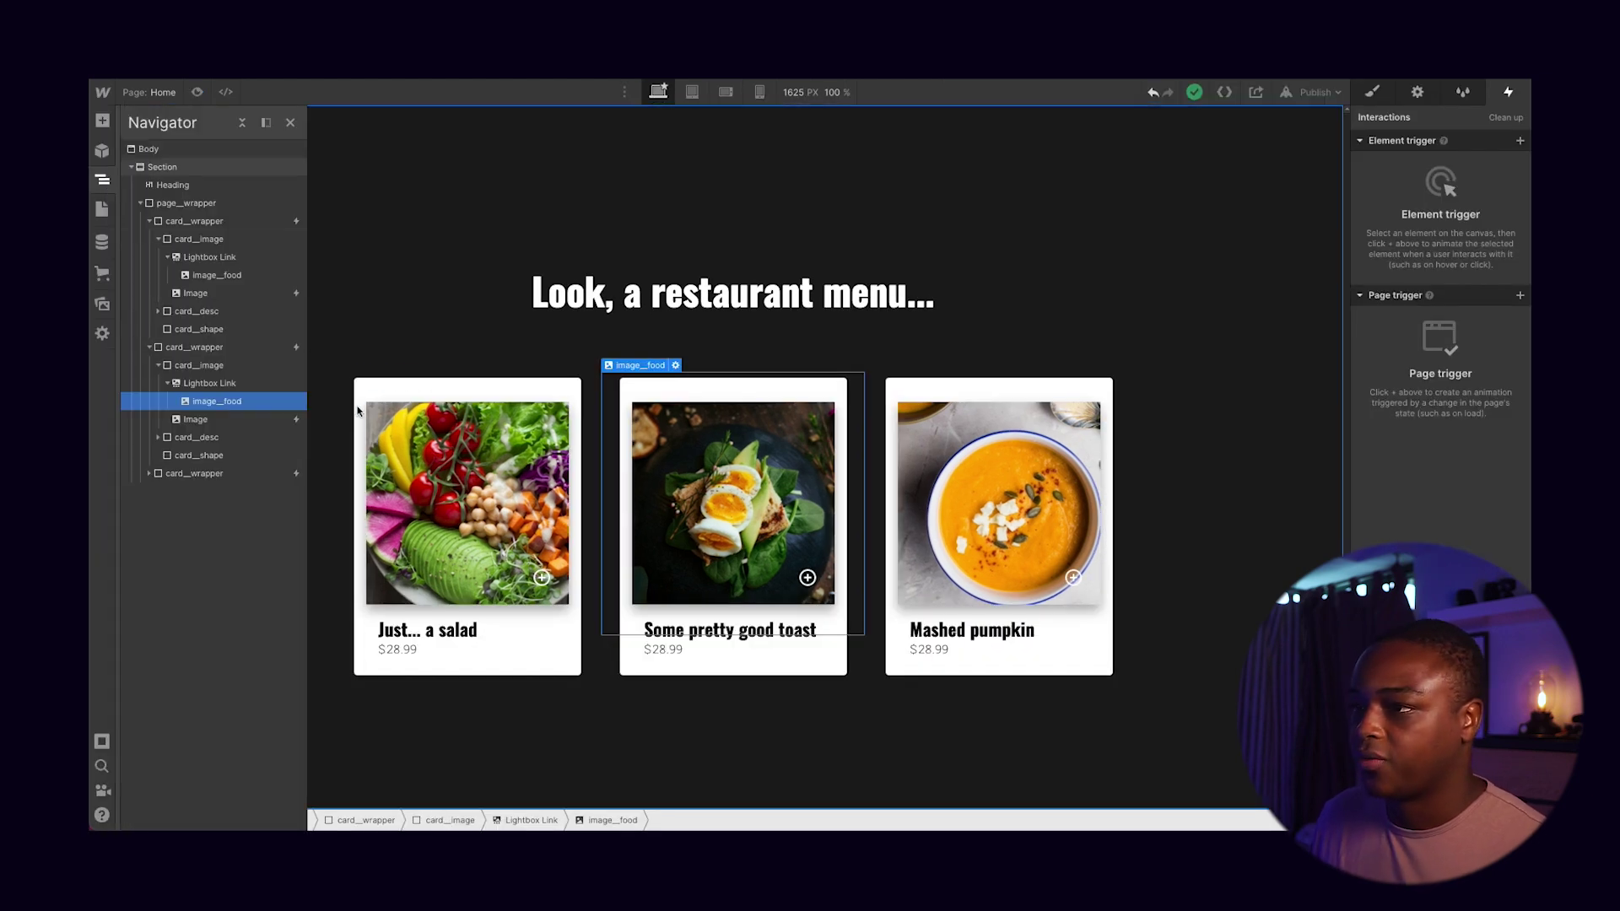
left_click(195, 366)
left_click(178, 351)
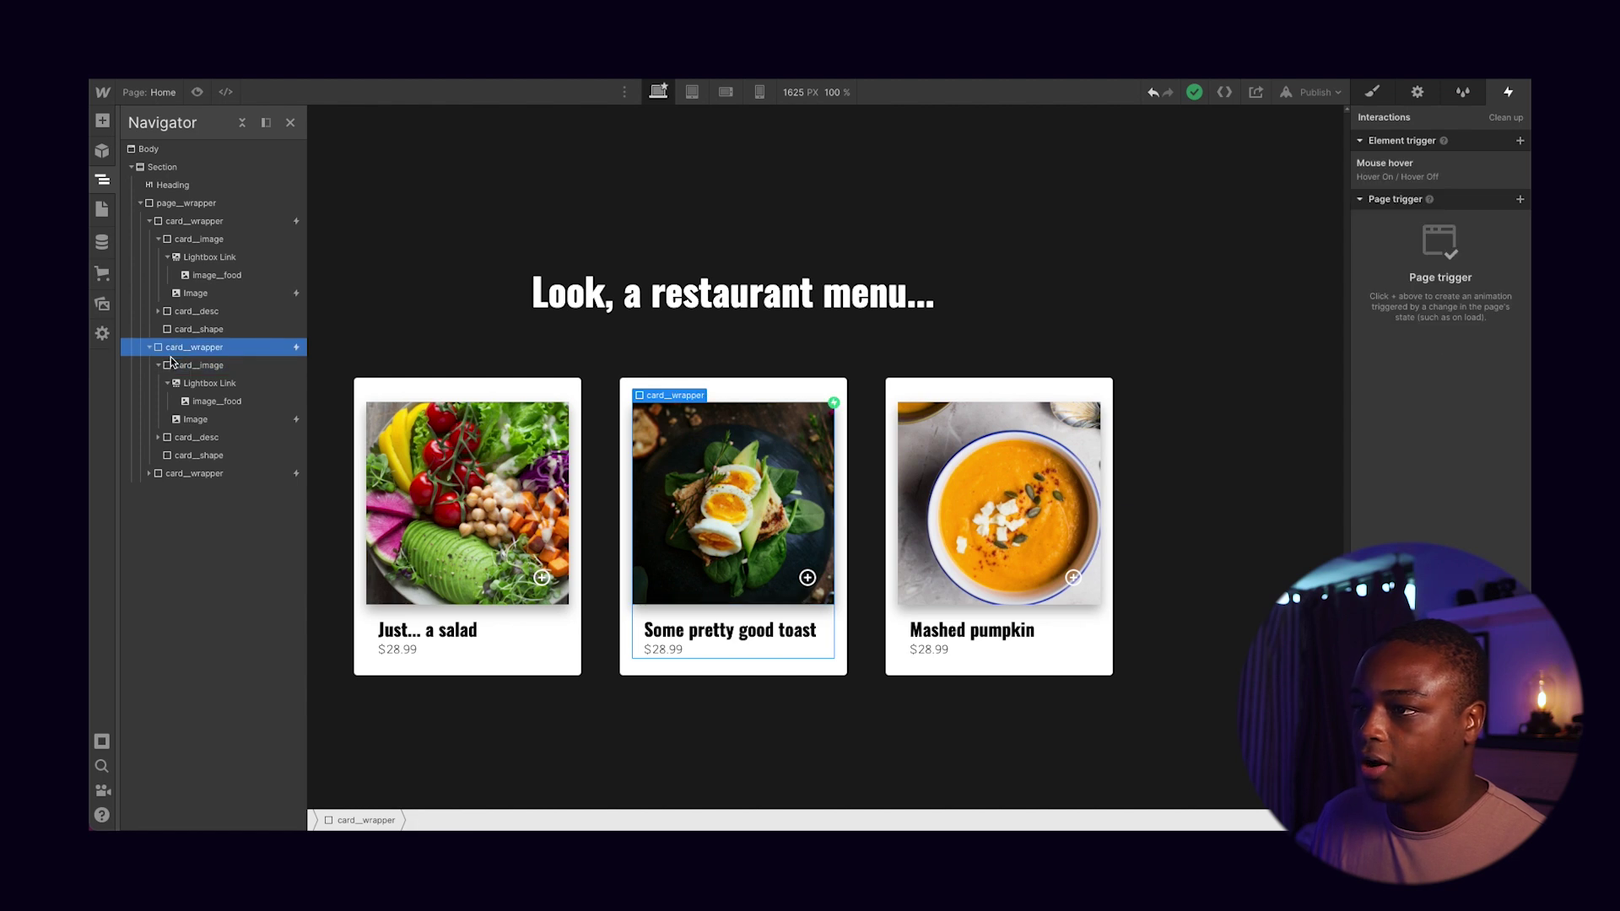
left_click(159, 365)
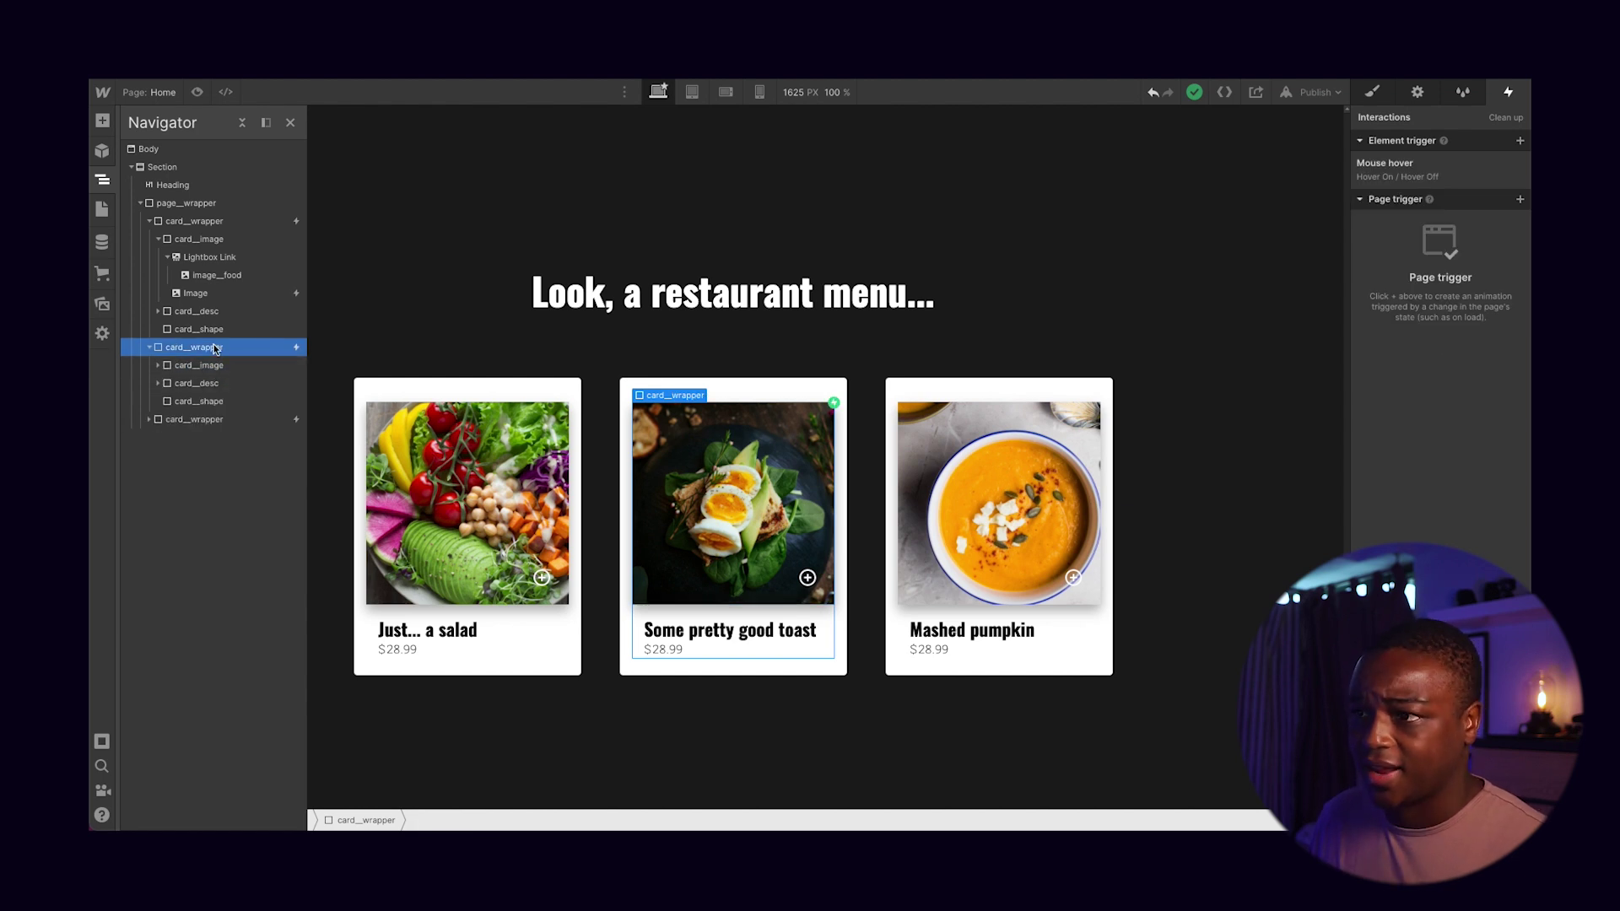
left_click(213, 367)
left_click(215, 385)
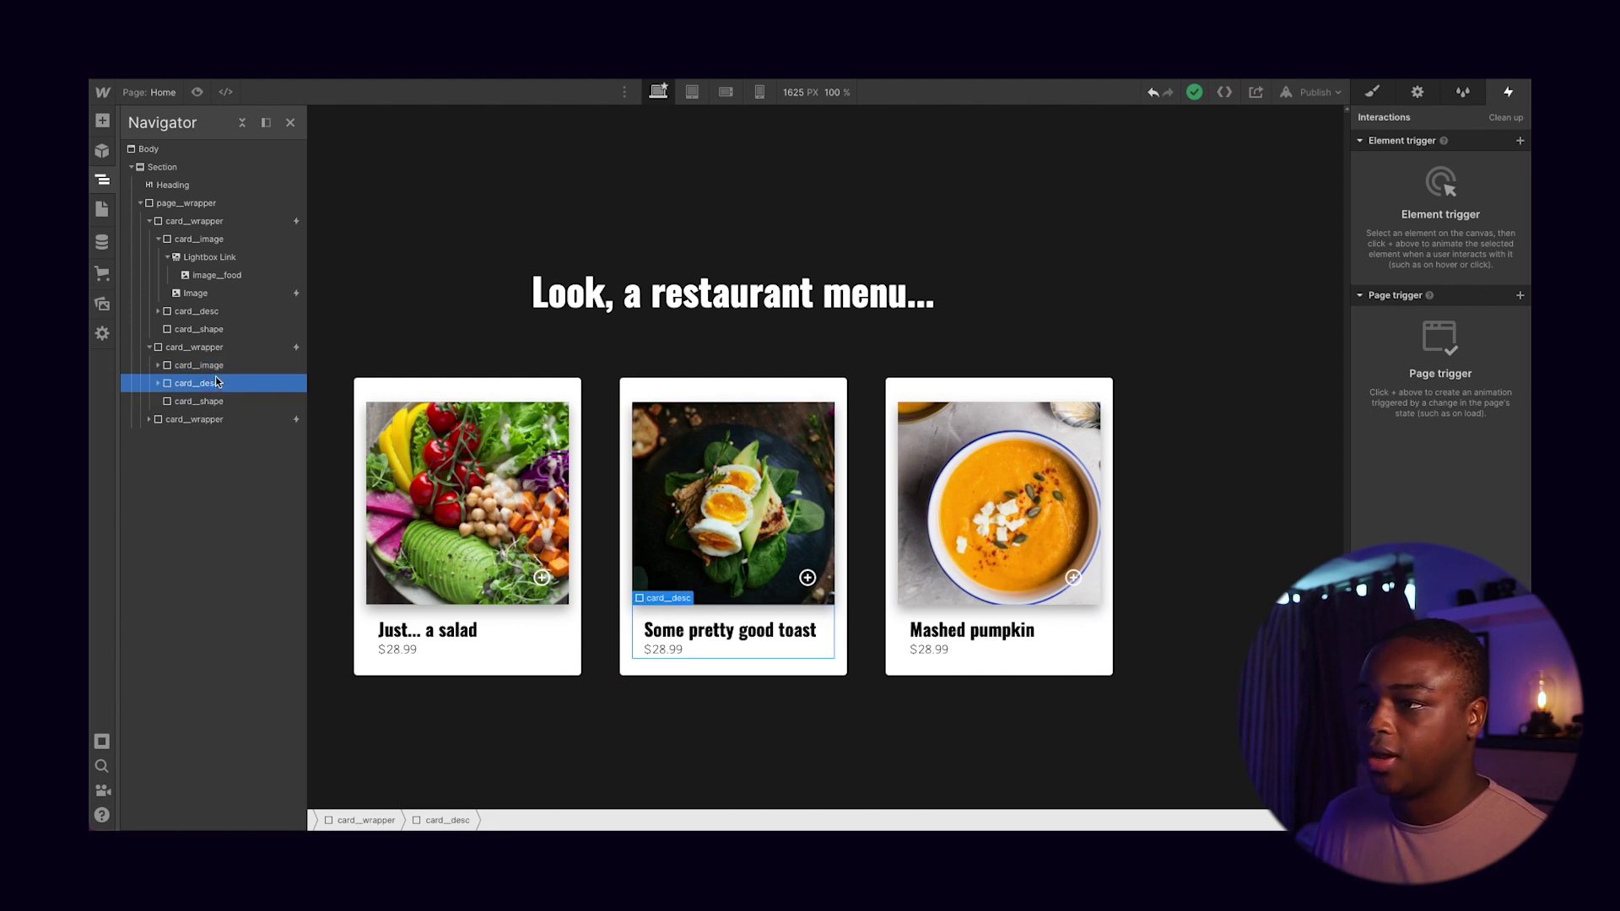
left_click(222, 402)
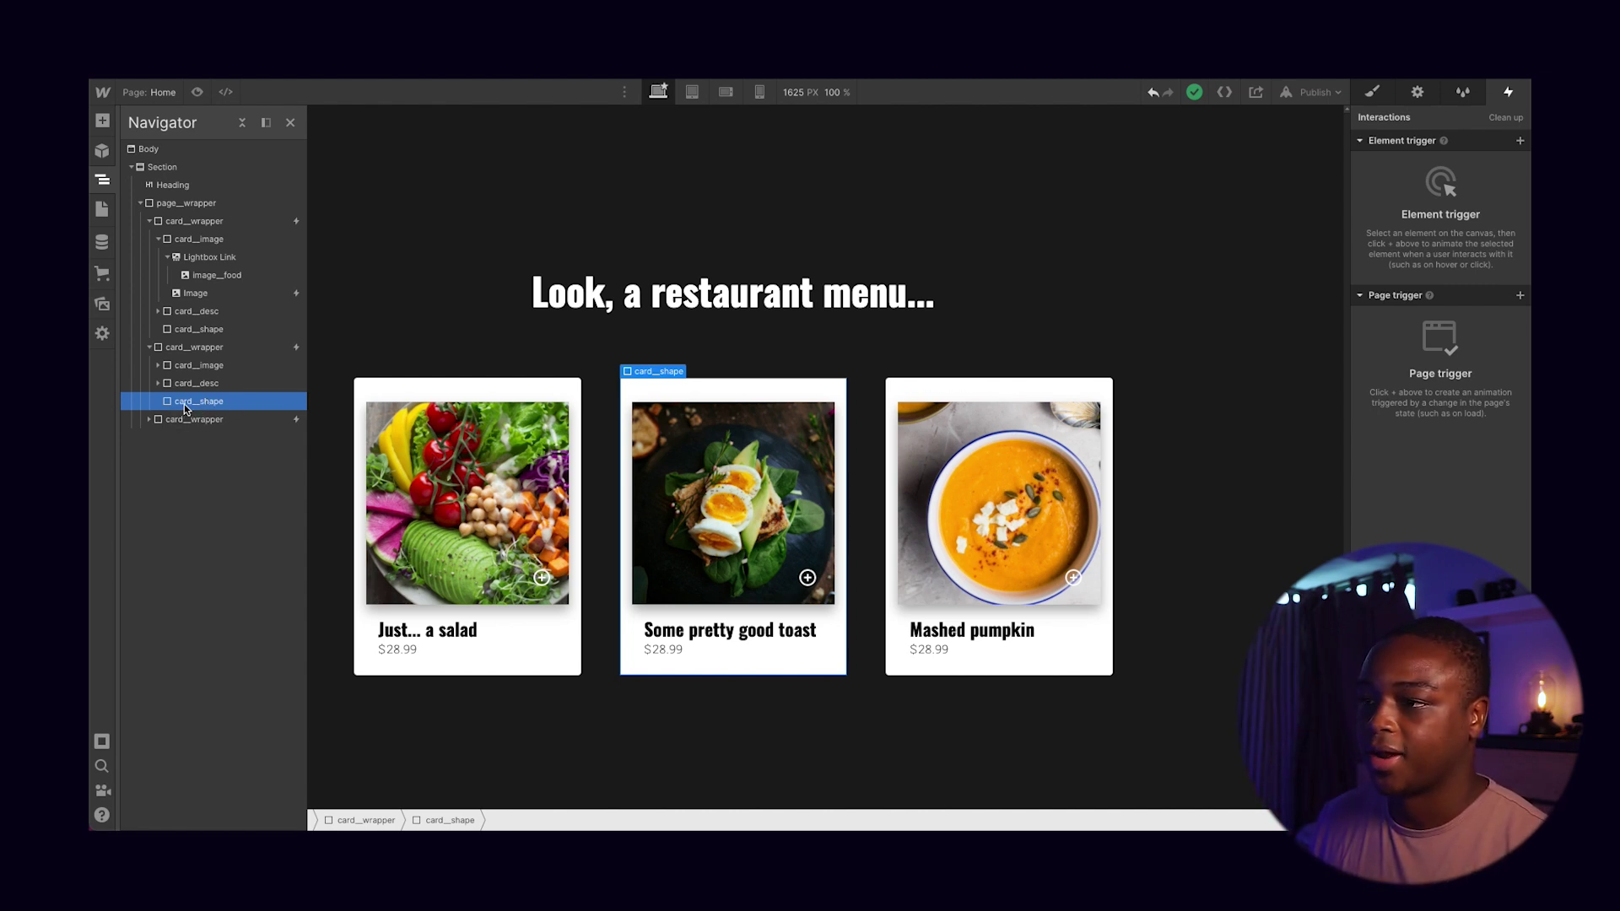
left_click(196, 92)
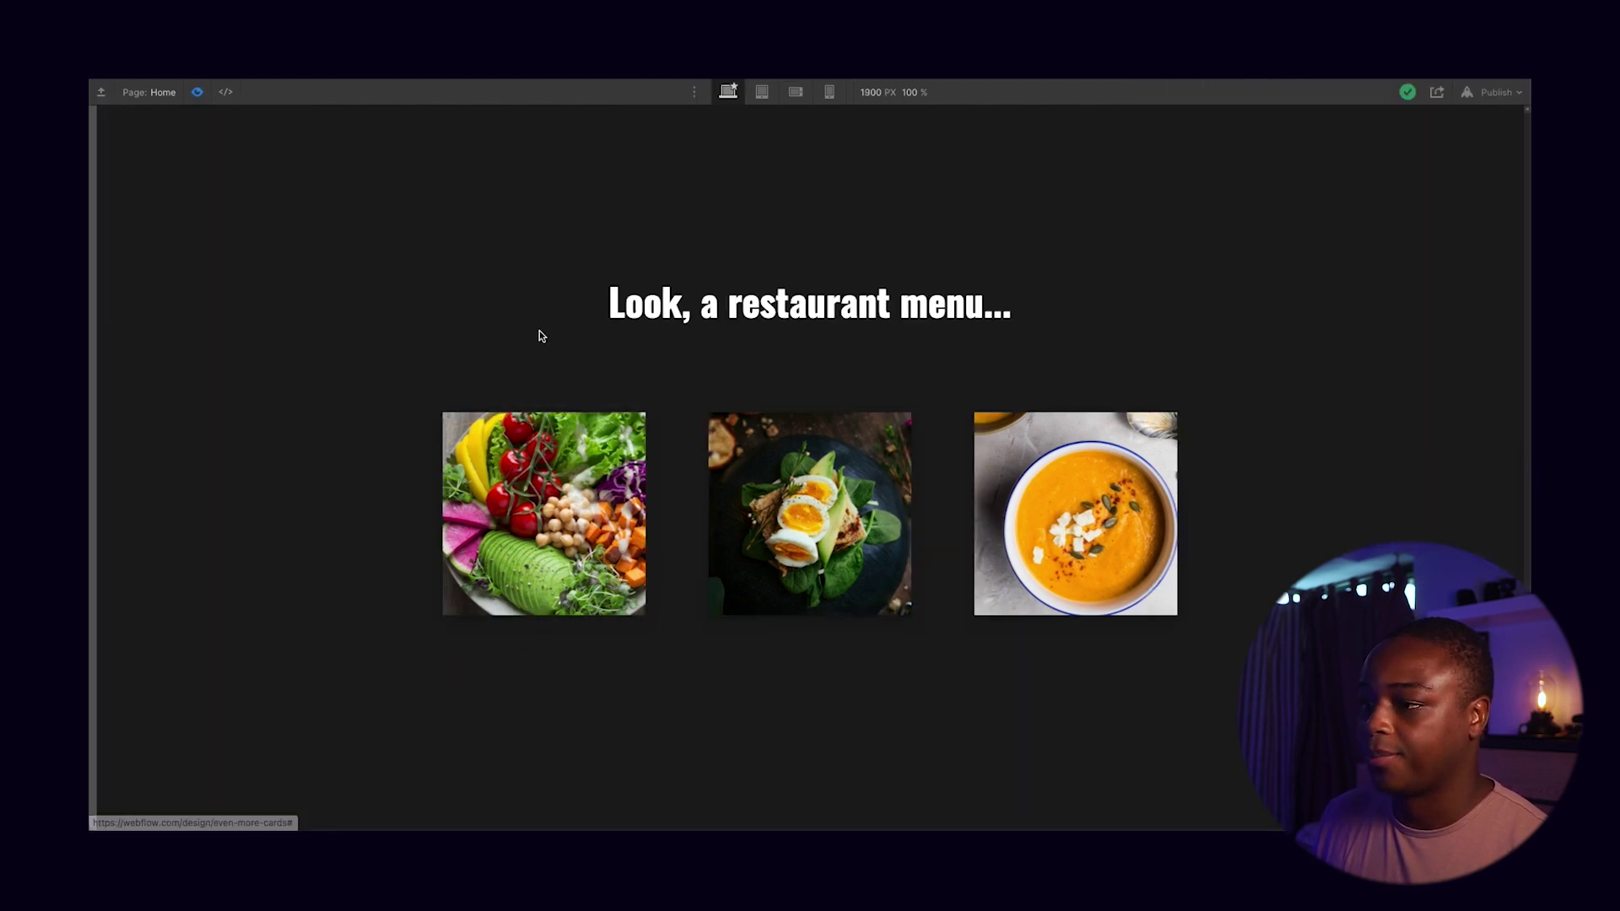
mouse_move(1064, 544)
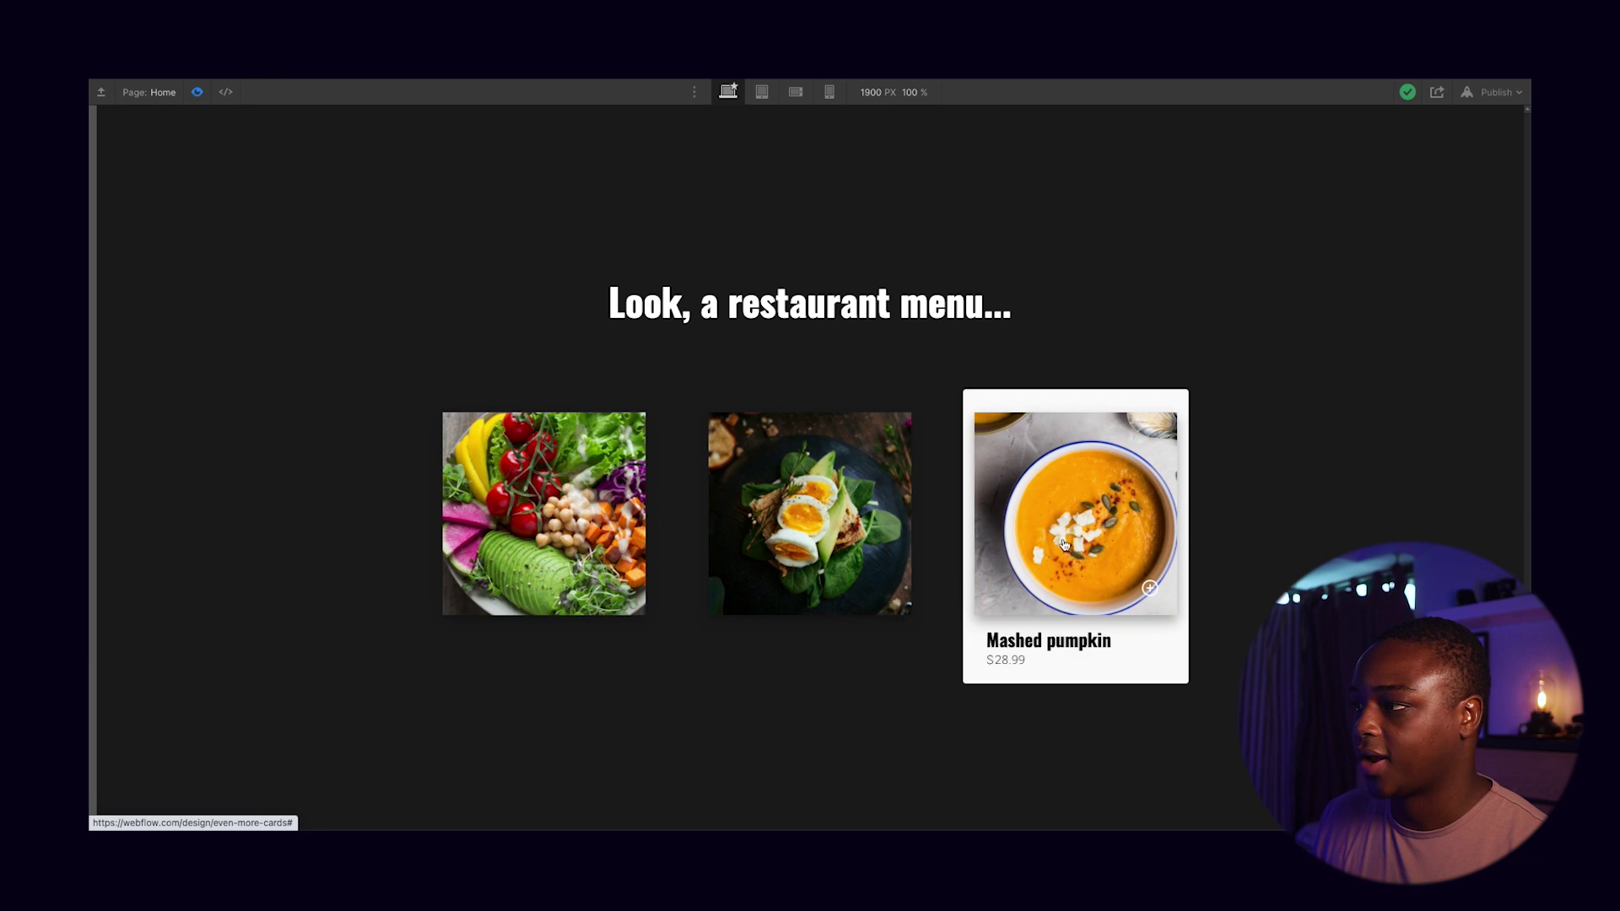
left_click(197, 92)
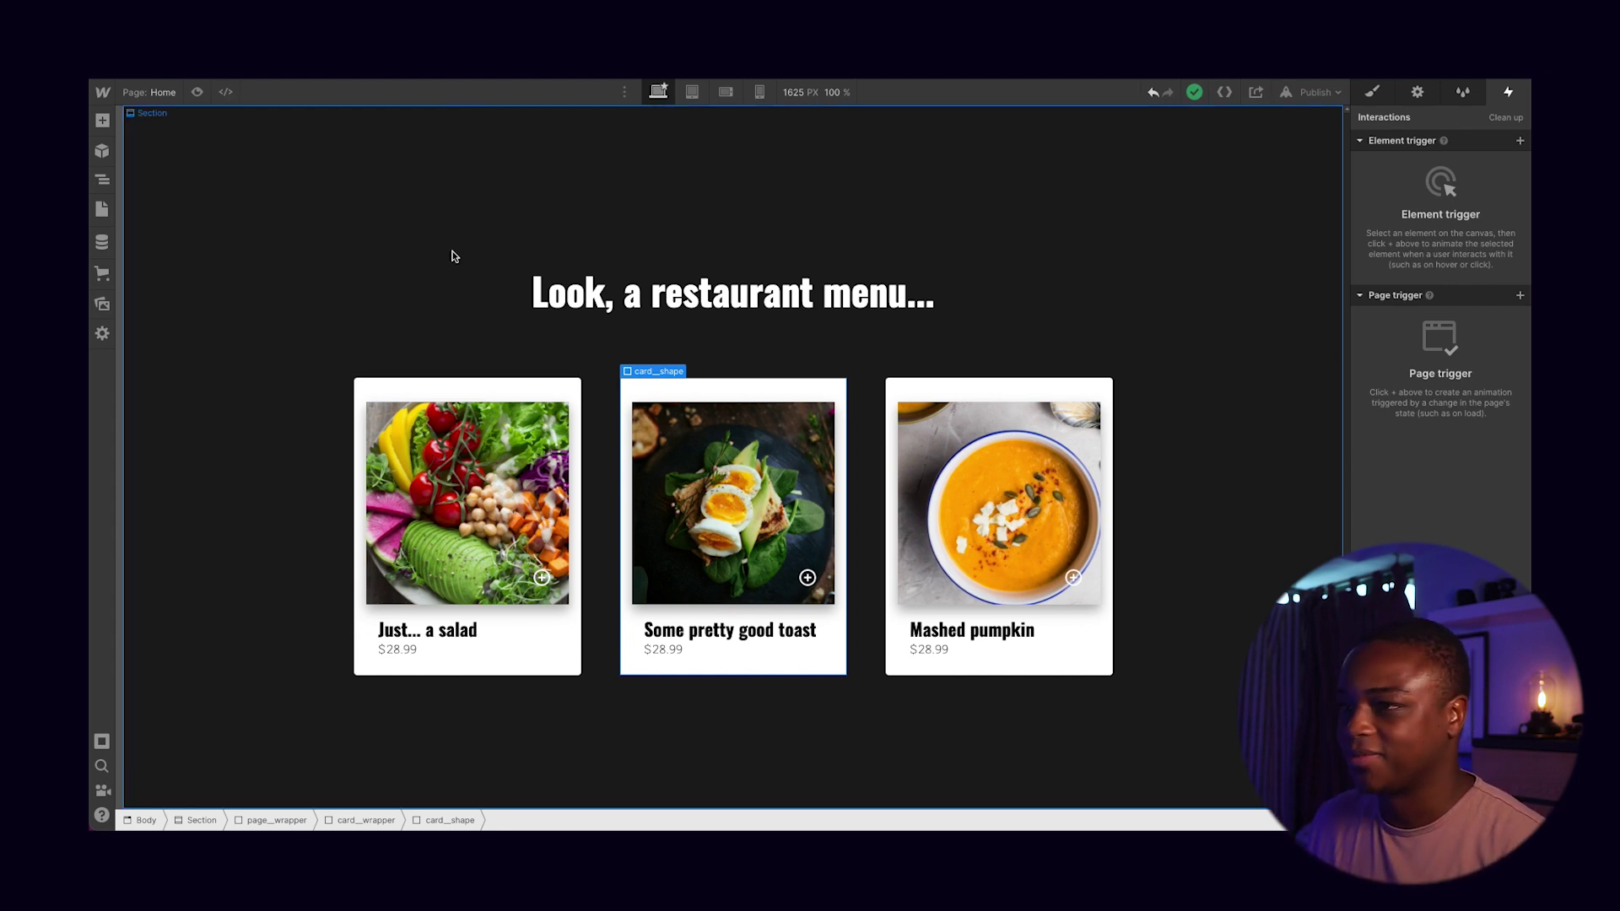
Examine the 2D and 3D transform settings in the style of the first card's card__wrapper
left_click(236, 271)
left_click(488, 657)
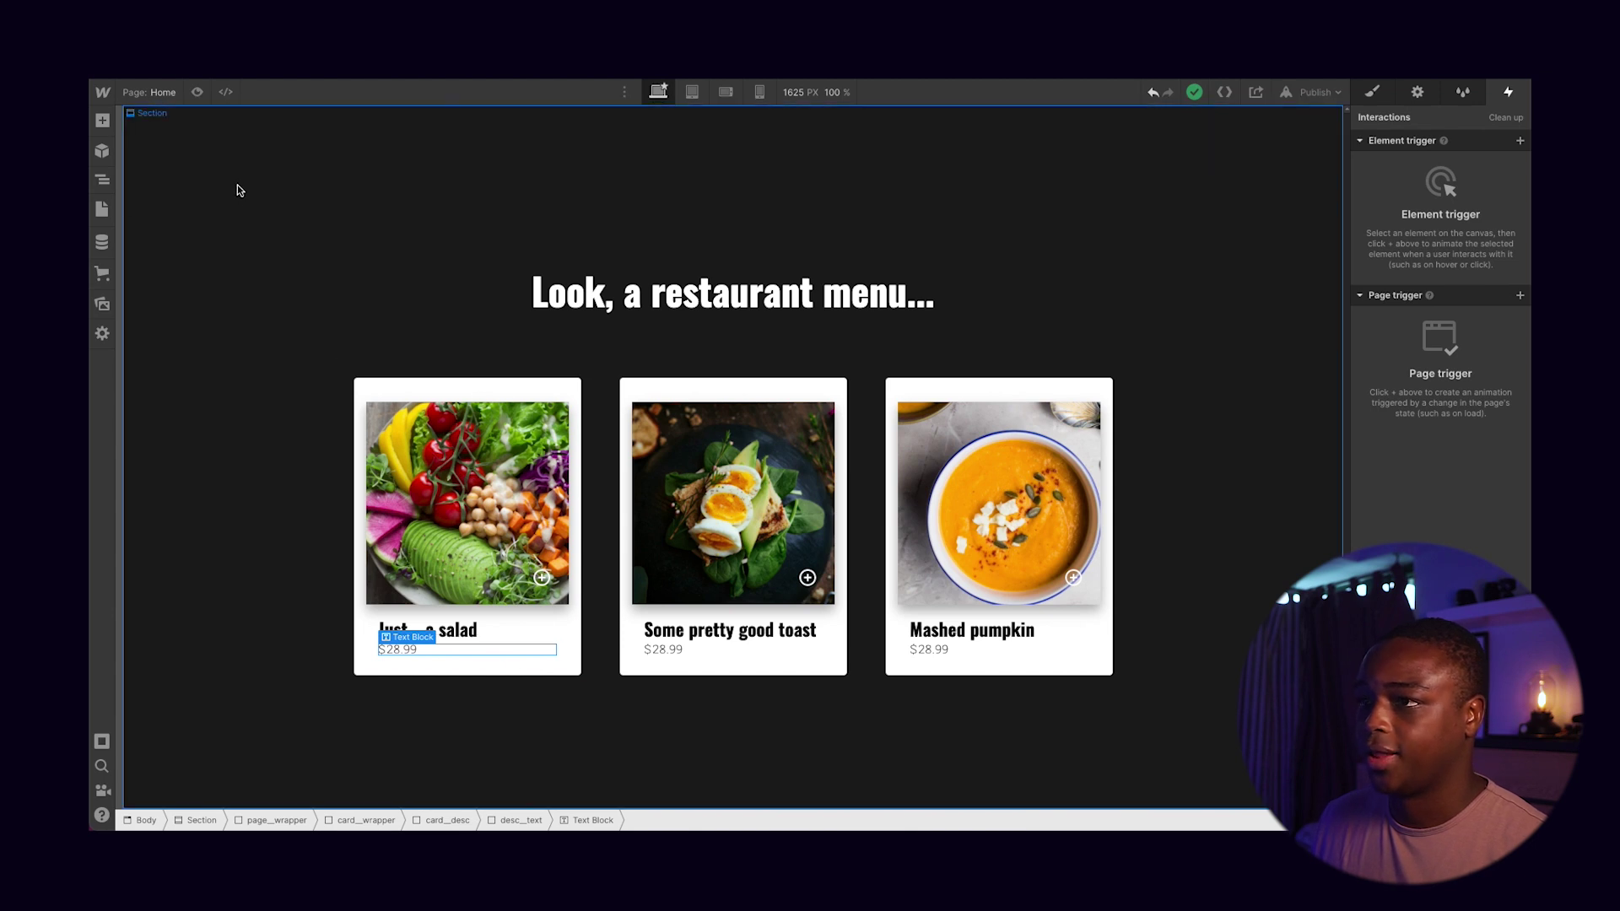
left_click(1389, 98)
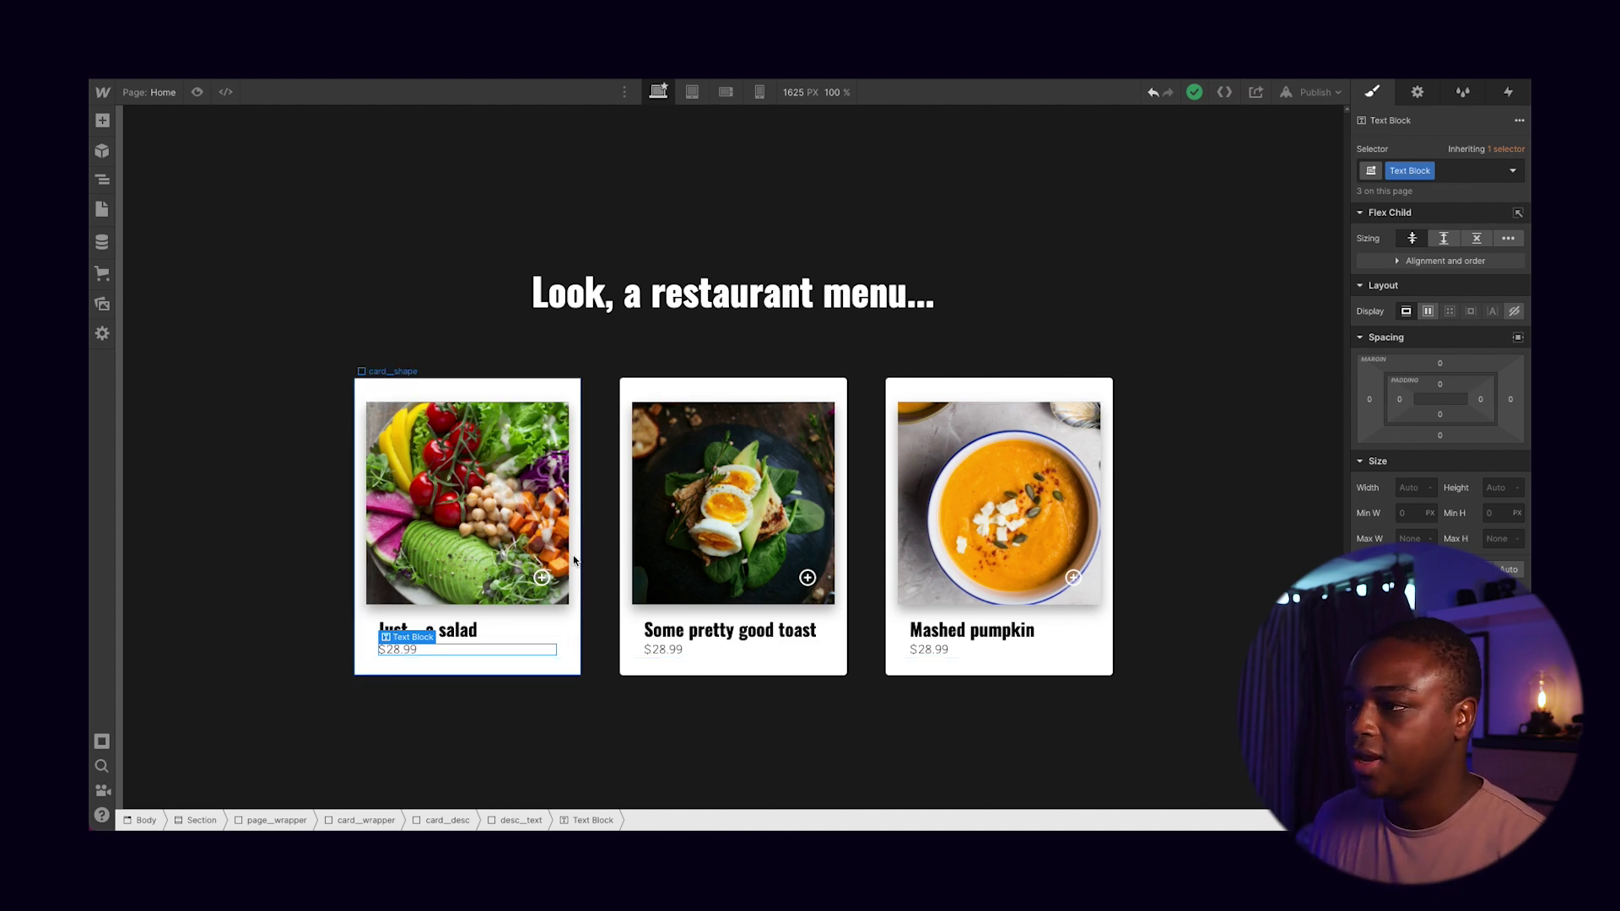
left_click(525, 517)
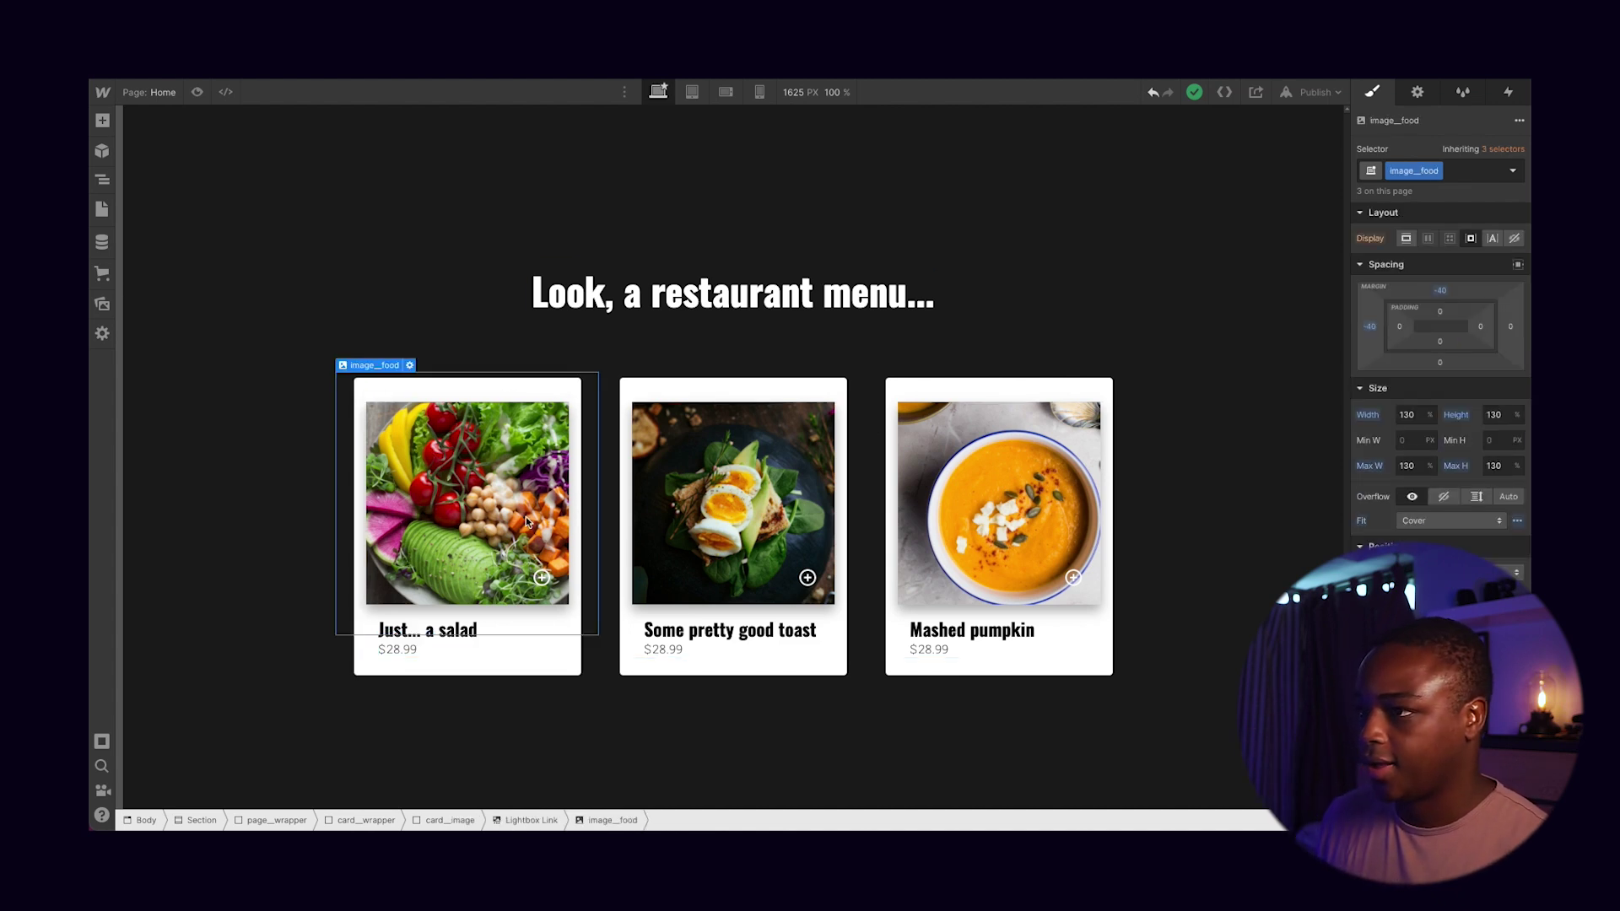
left_click(525, 517)
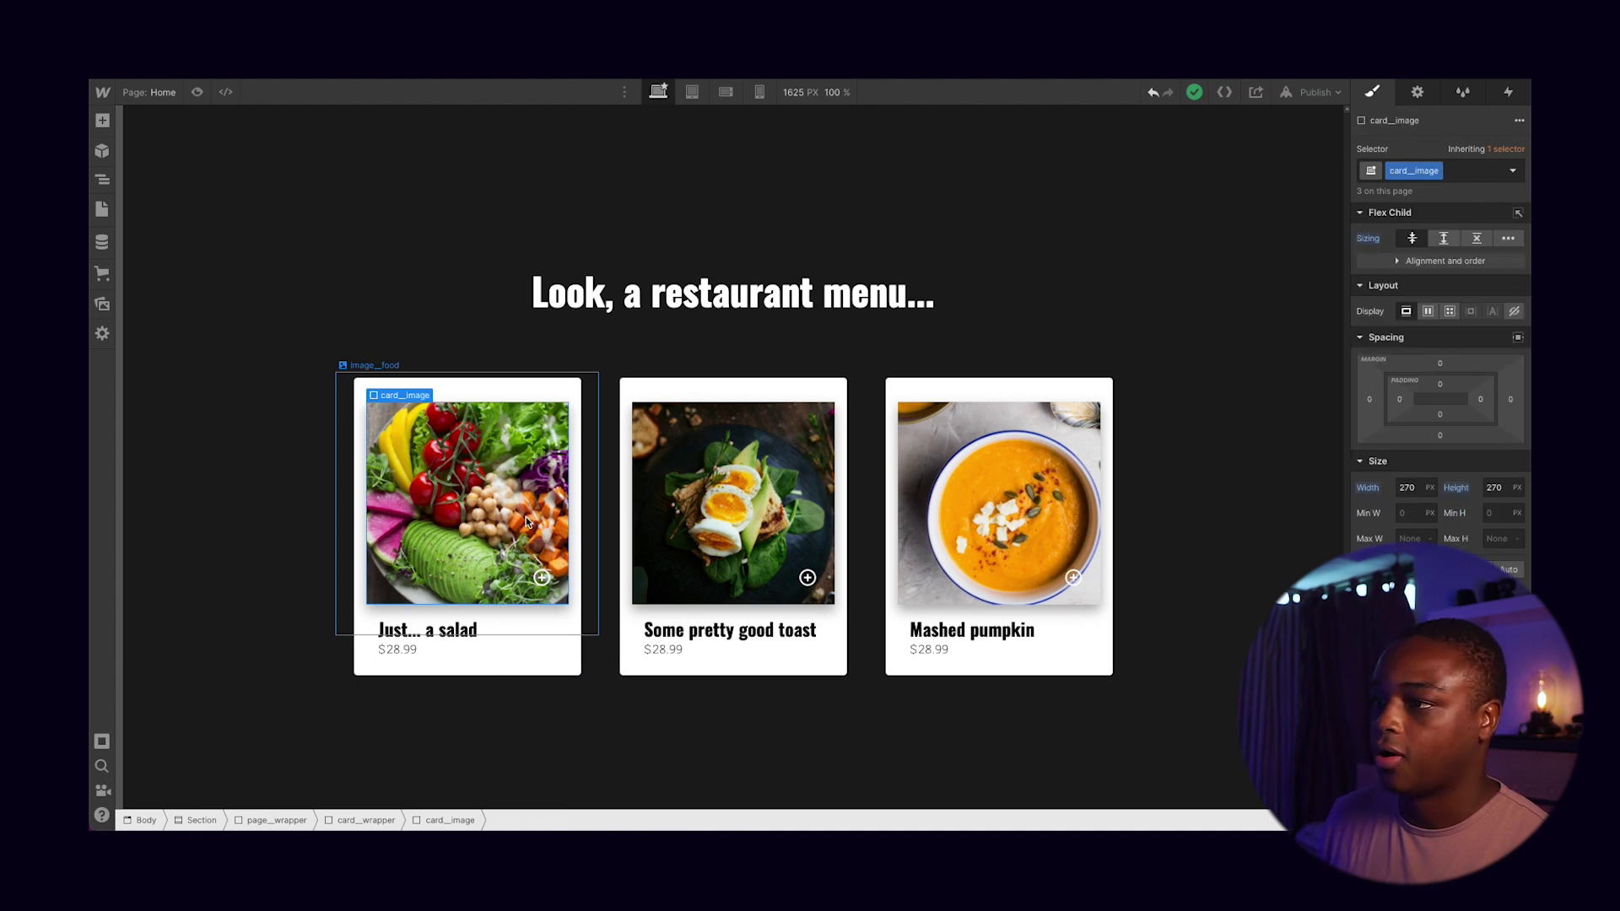
left_click(525, 516)
scroll(1440, 380, "down", 3)
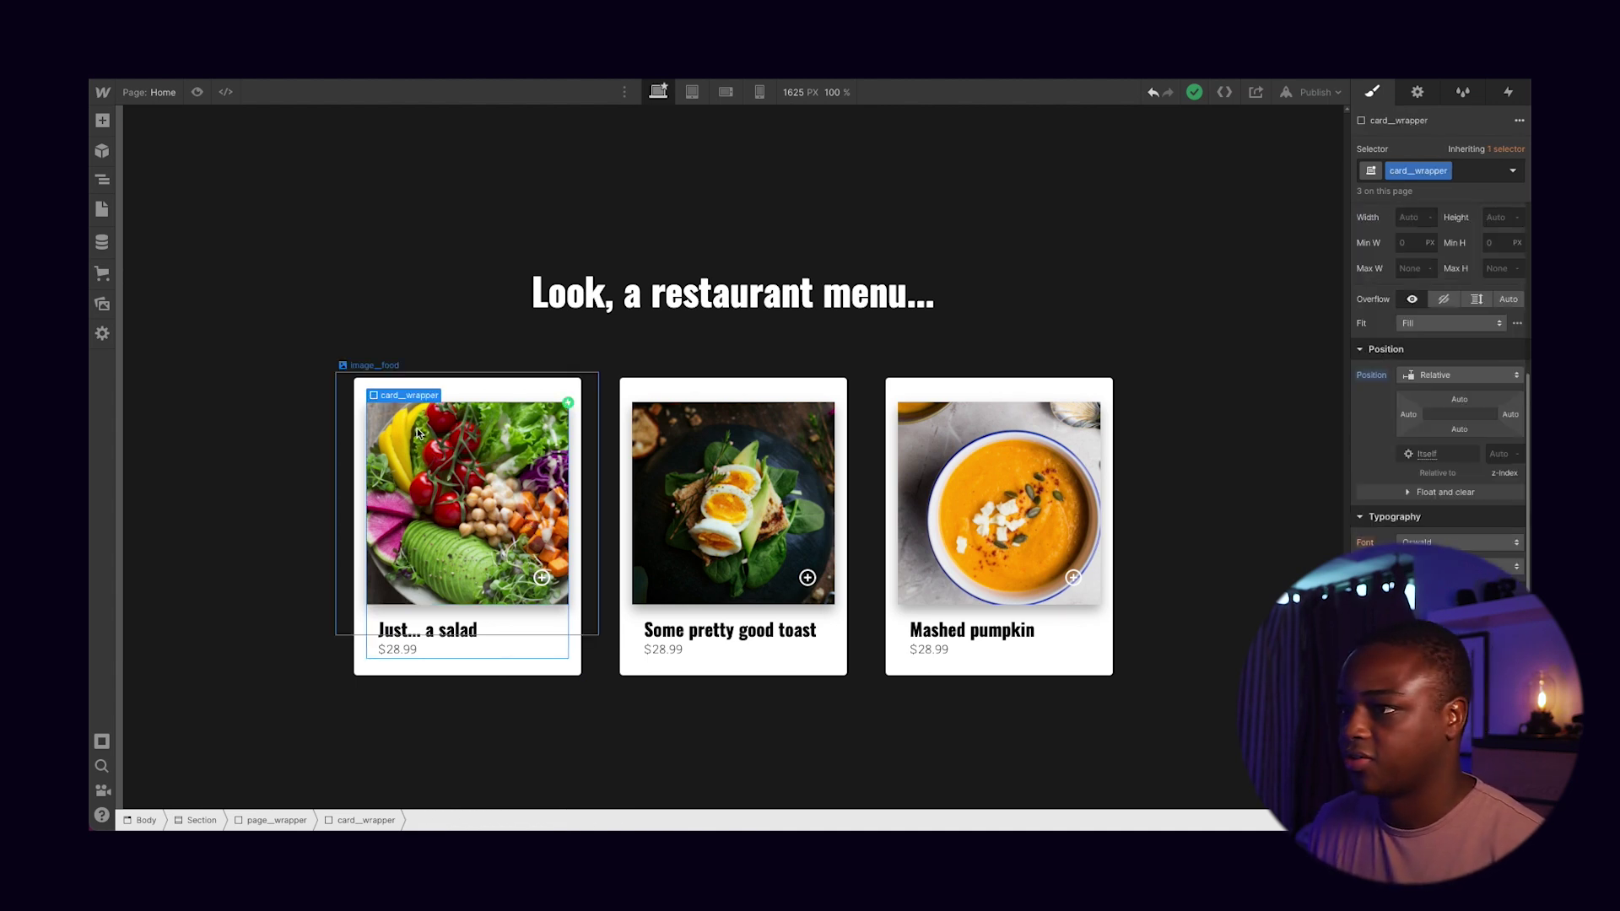
scroll(1440, 380, "down", 2)
scroll(1441, 380, "down", 5)
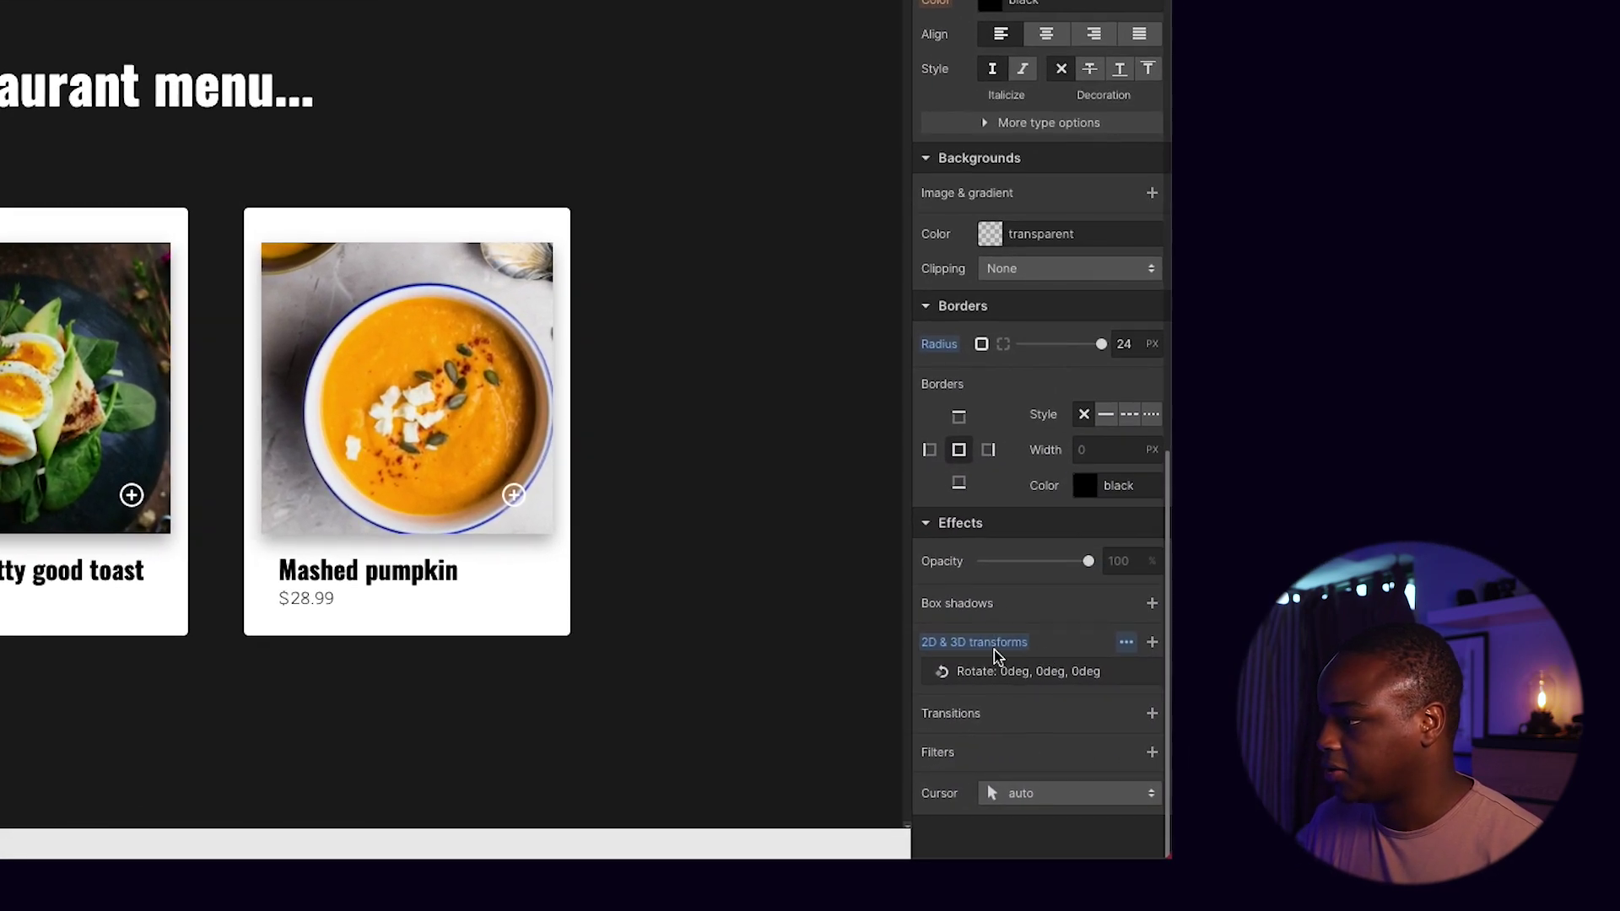
left_click(1126, 644)
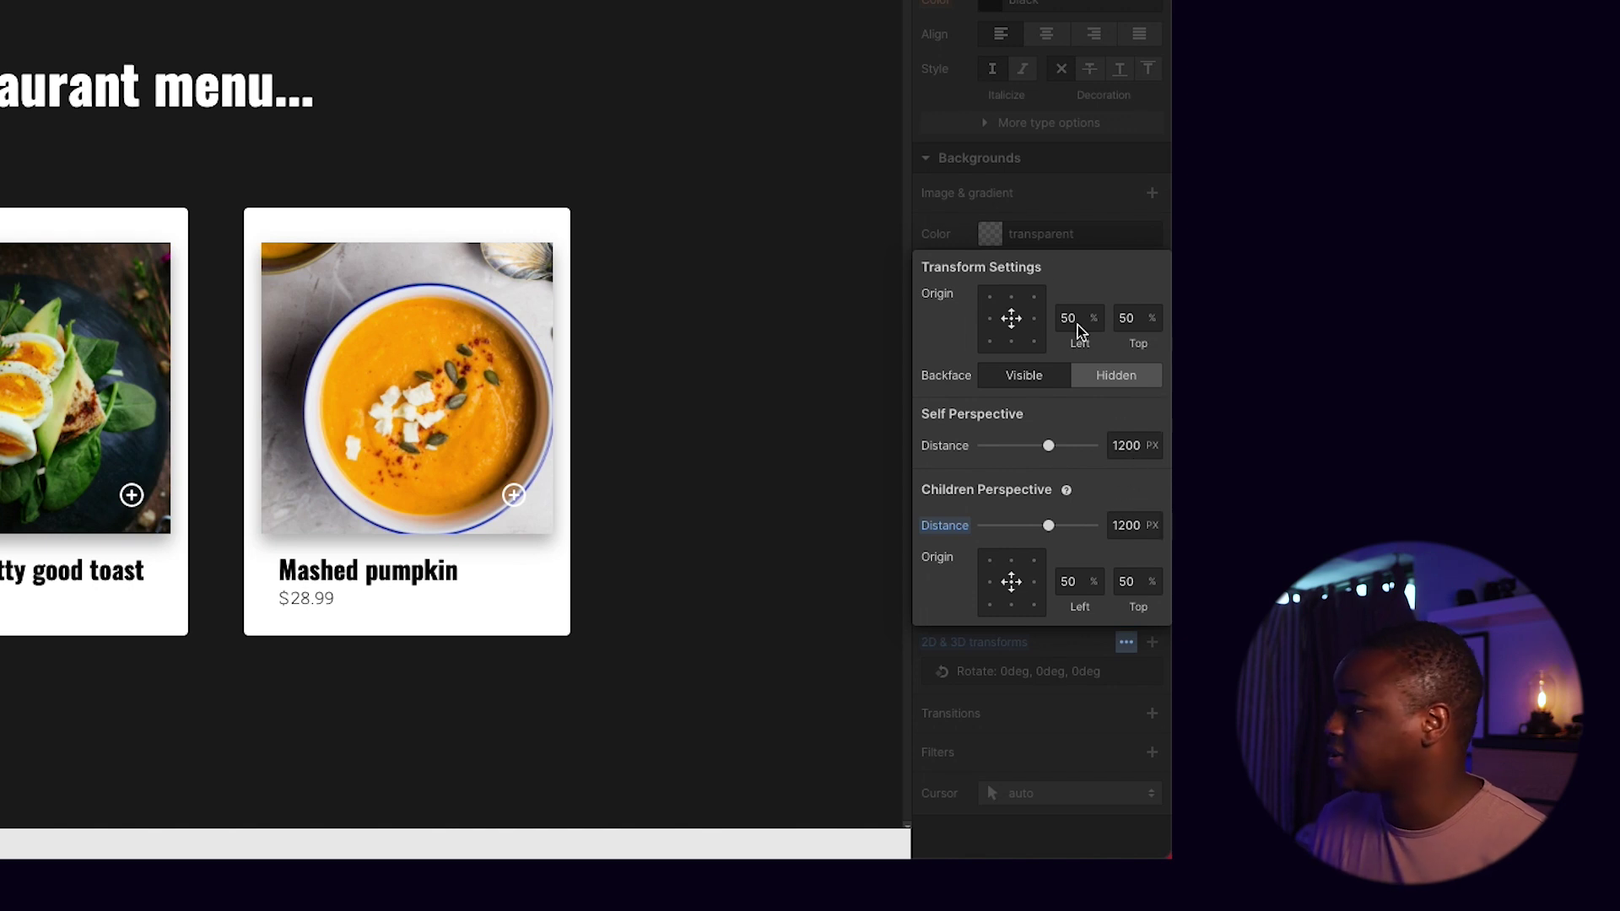
key("Escape")
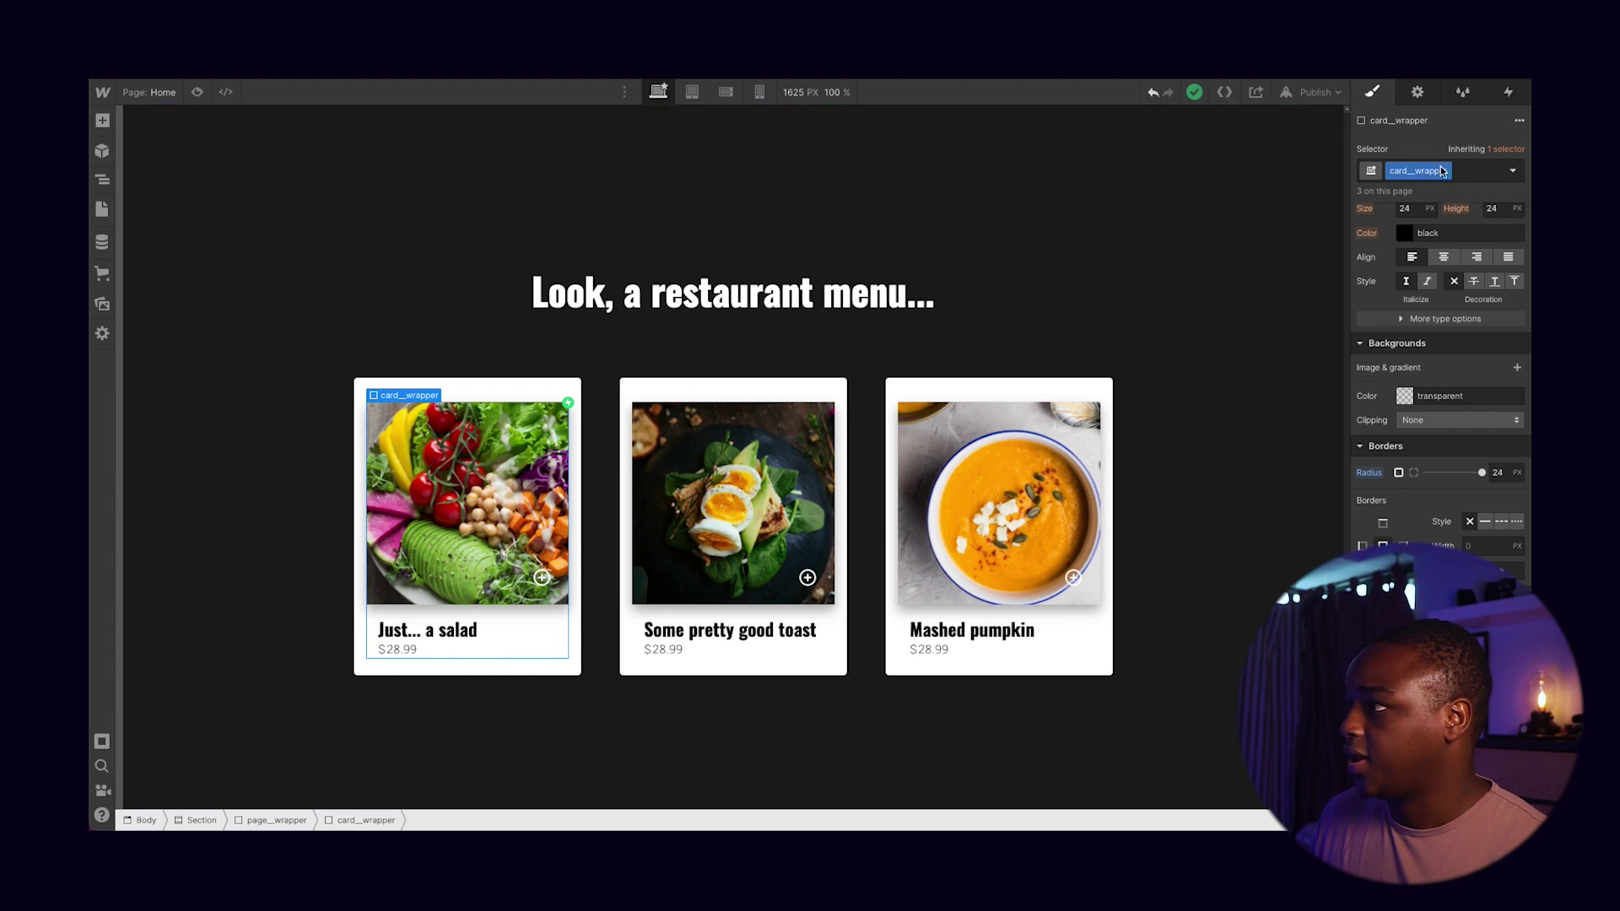
Add a Mouse move over element trigger to the salad card's card__wrapper with the Play mouse animation action
left_click(1507, 93)
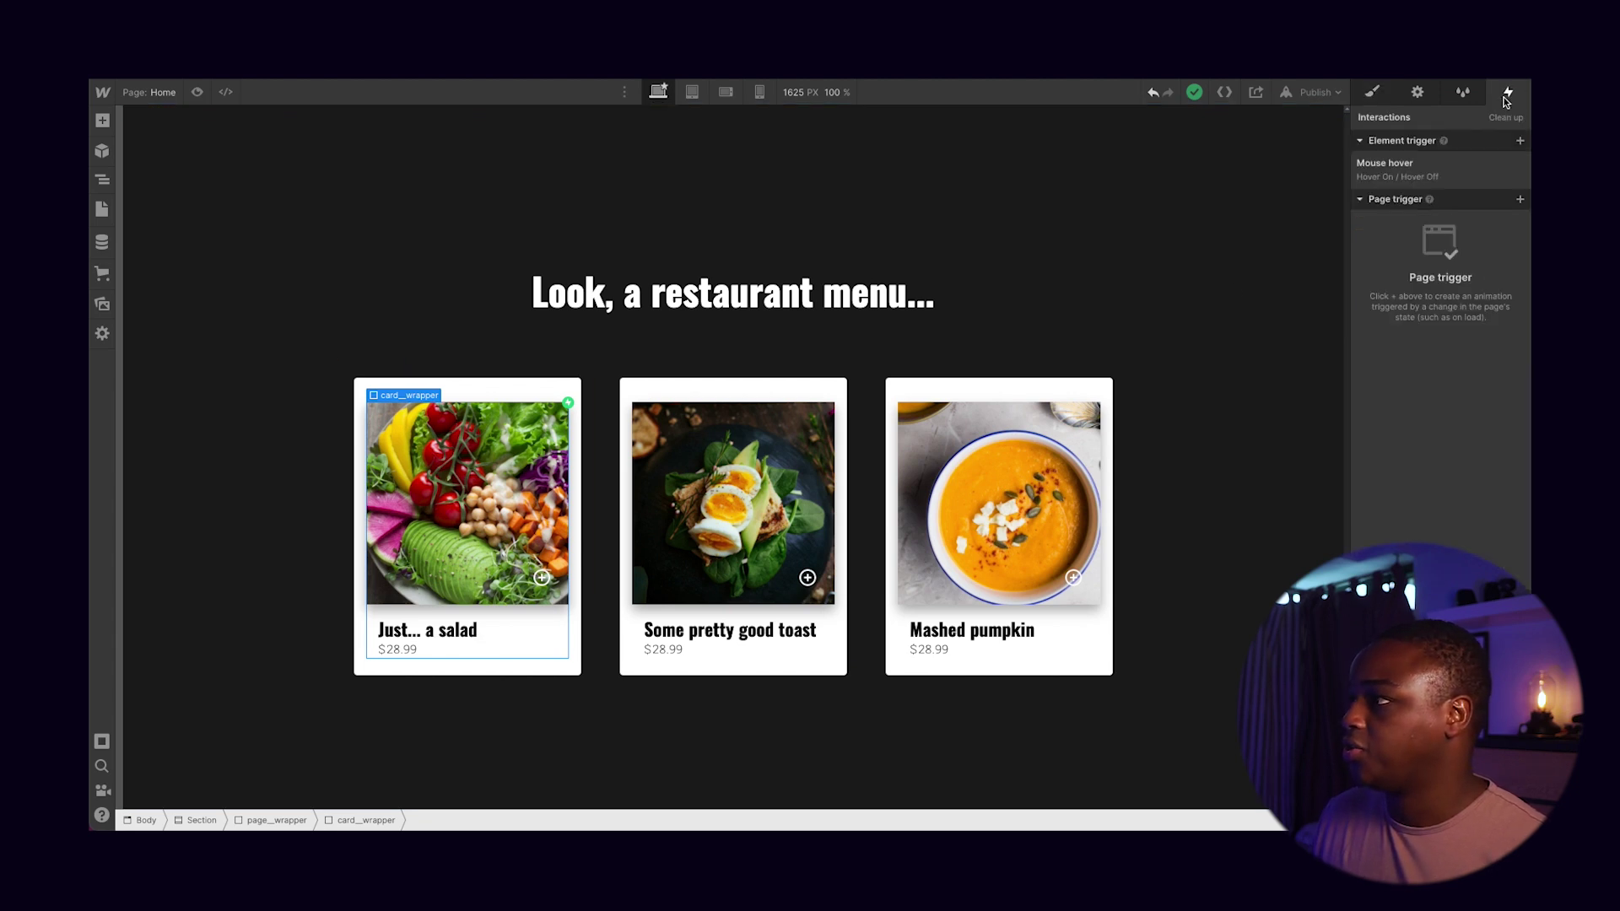
left_click(1518, 142)
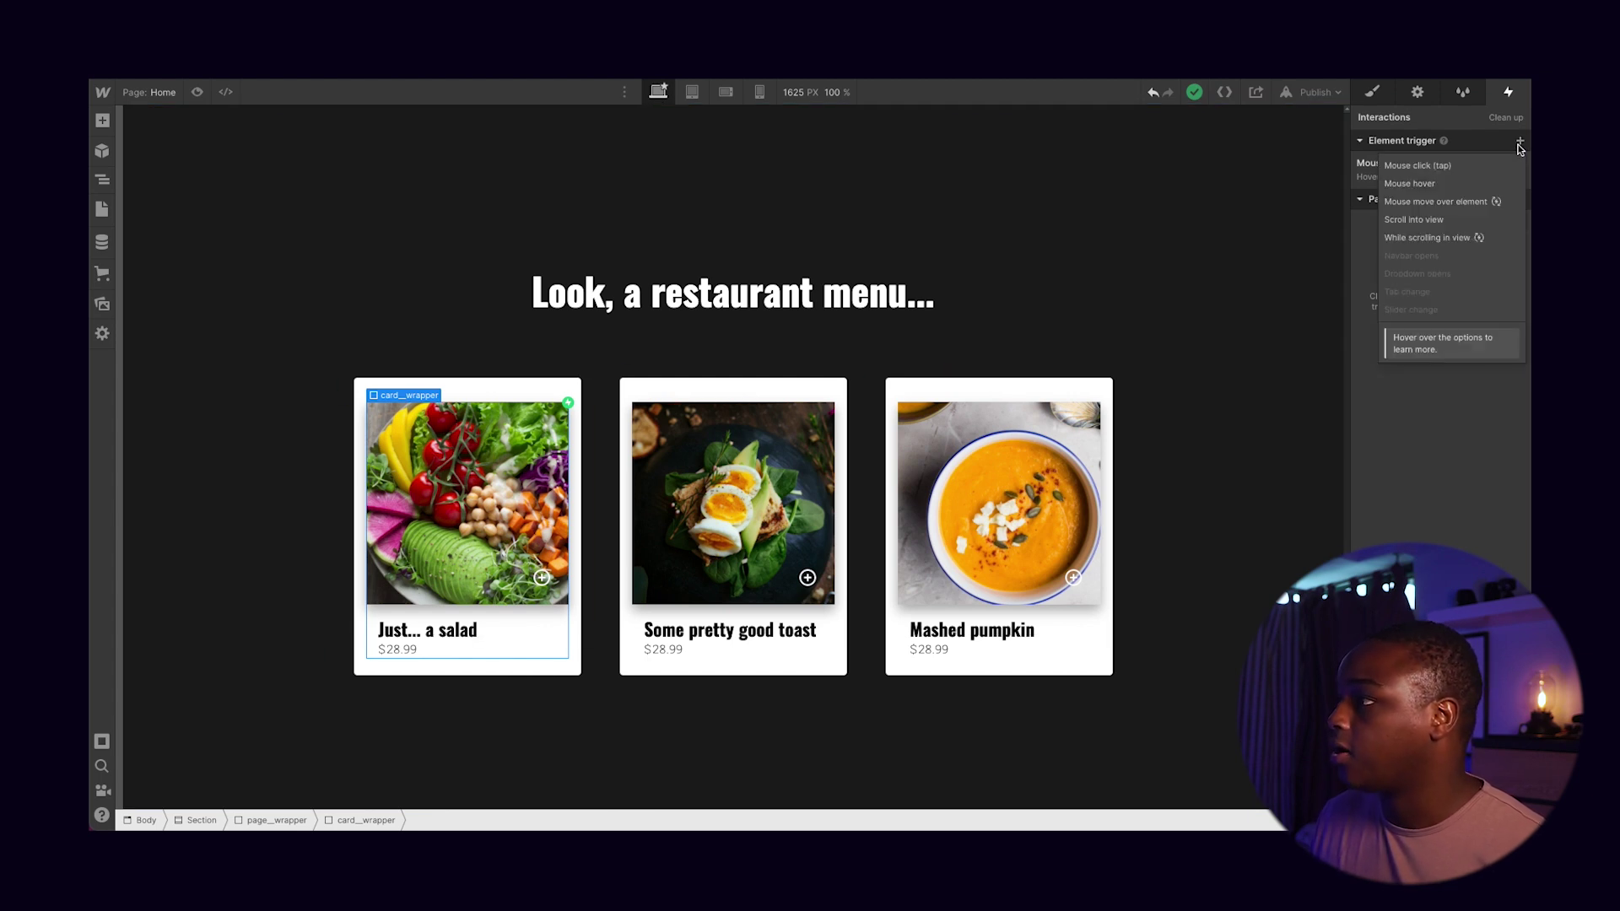
left_click(1455, 209)
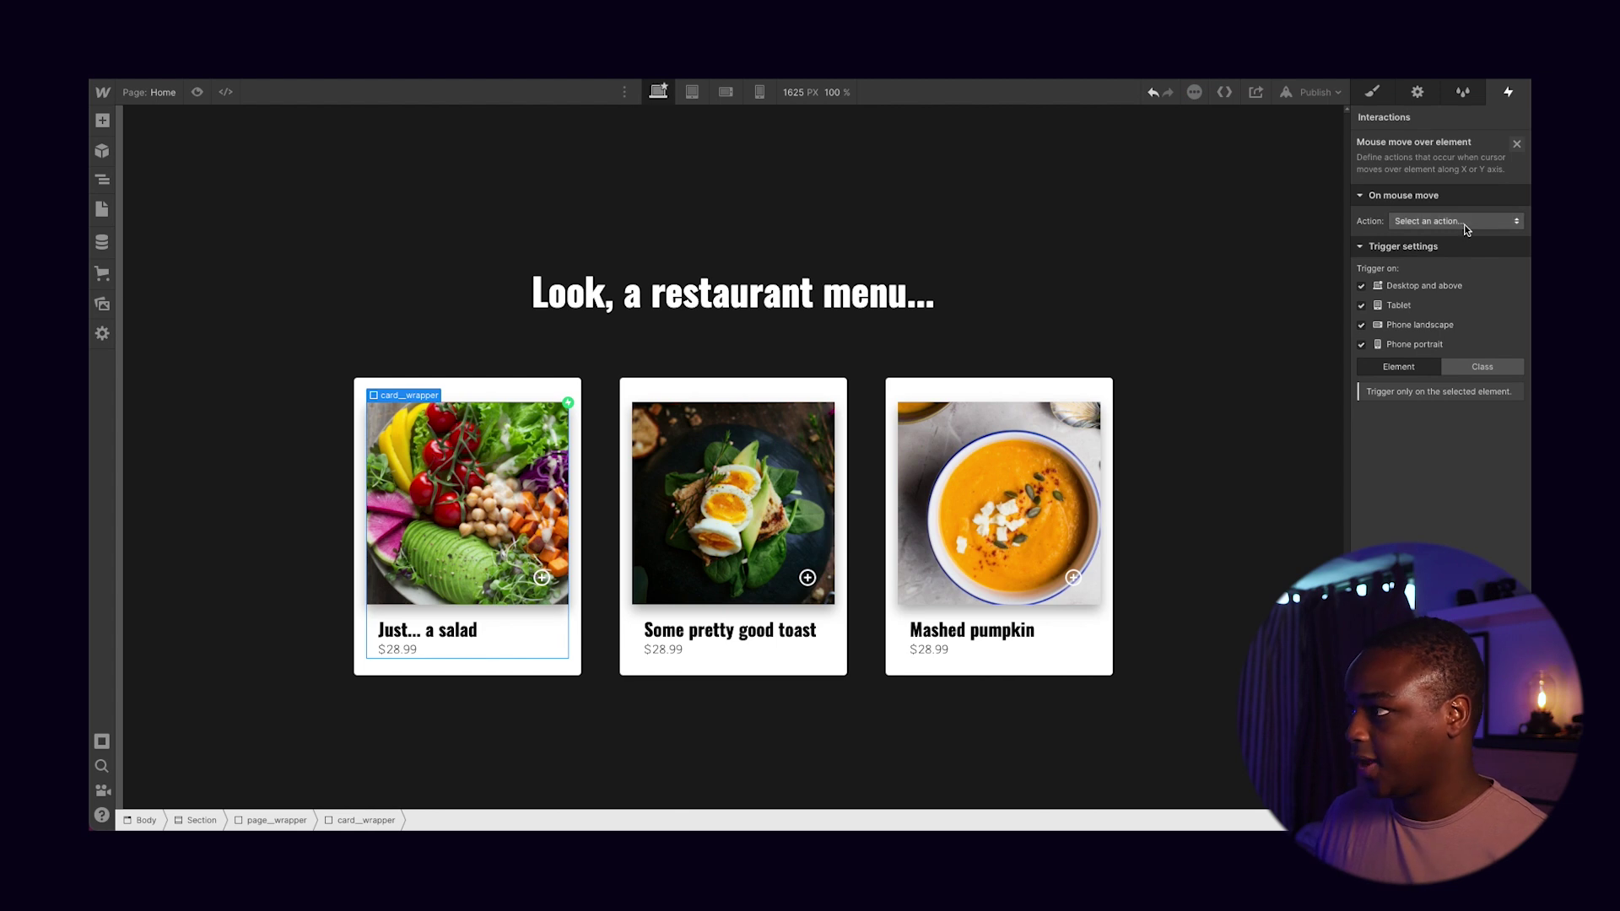
left_click(1447, 221)
left_click(1440, 256)
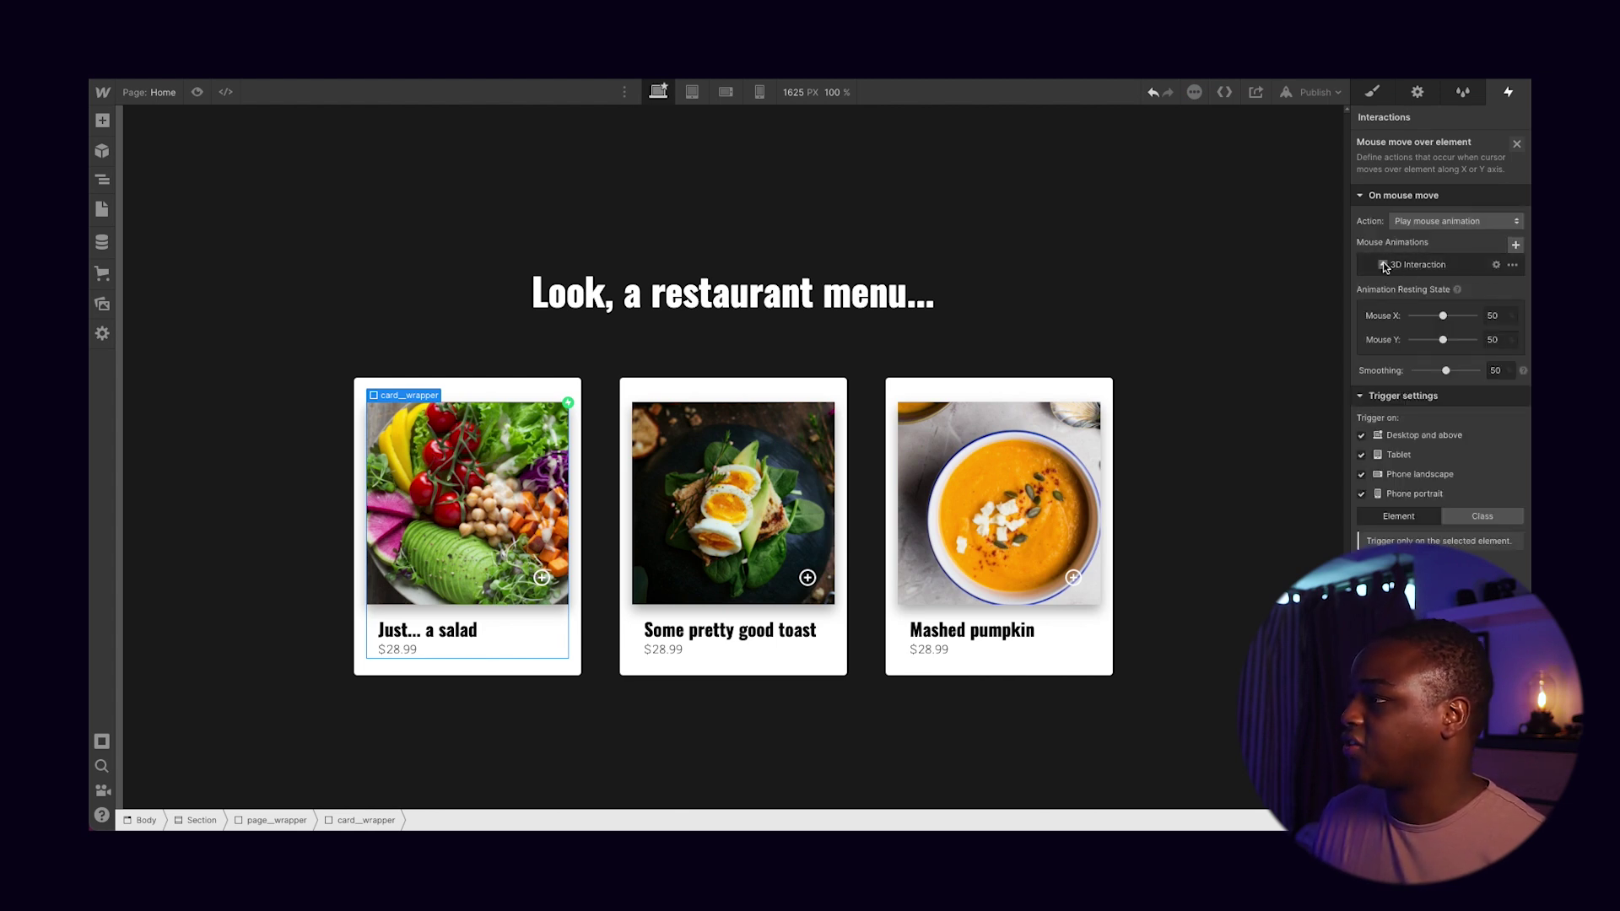
Delete the existing 3D Interaction mouse animation and create a new one named 3D Hover
left_click(1515, 269)
left_click(1488, 338)
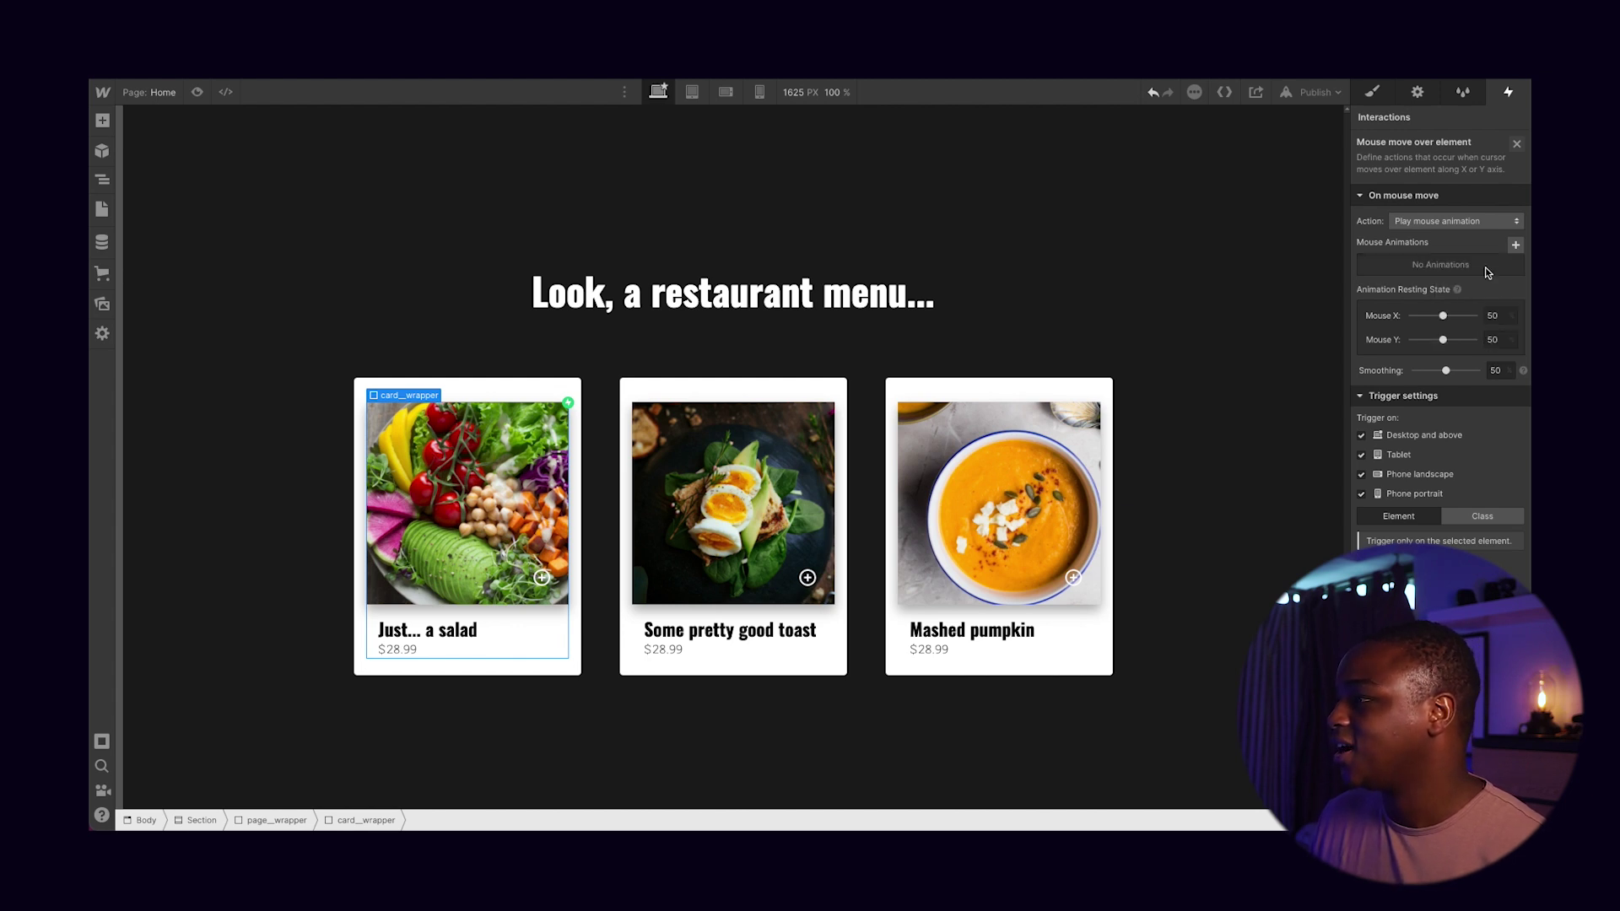
left_click(1517, 246)
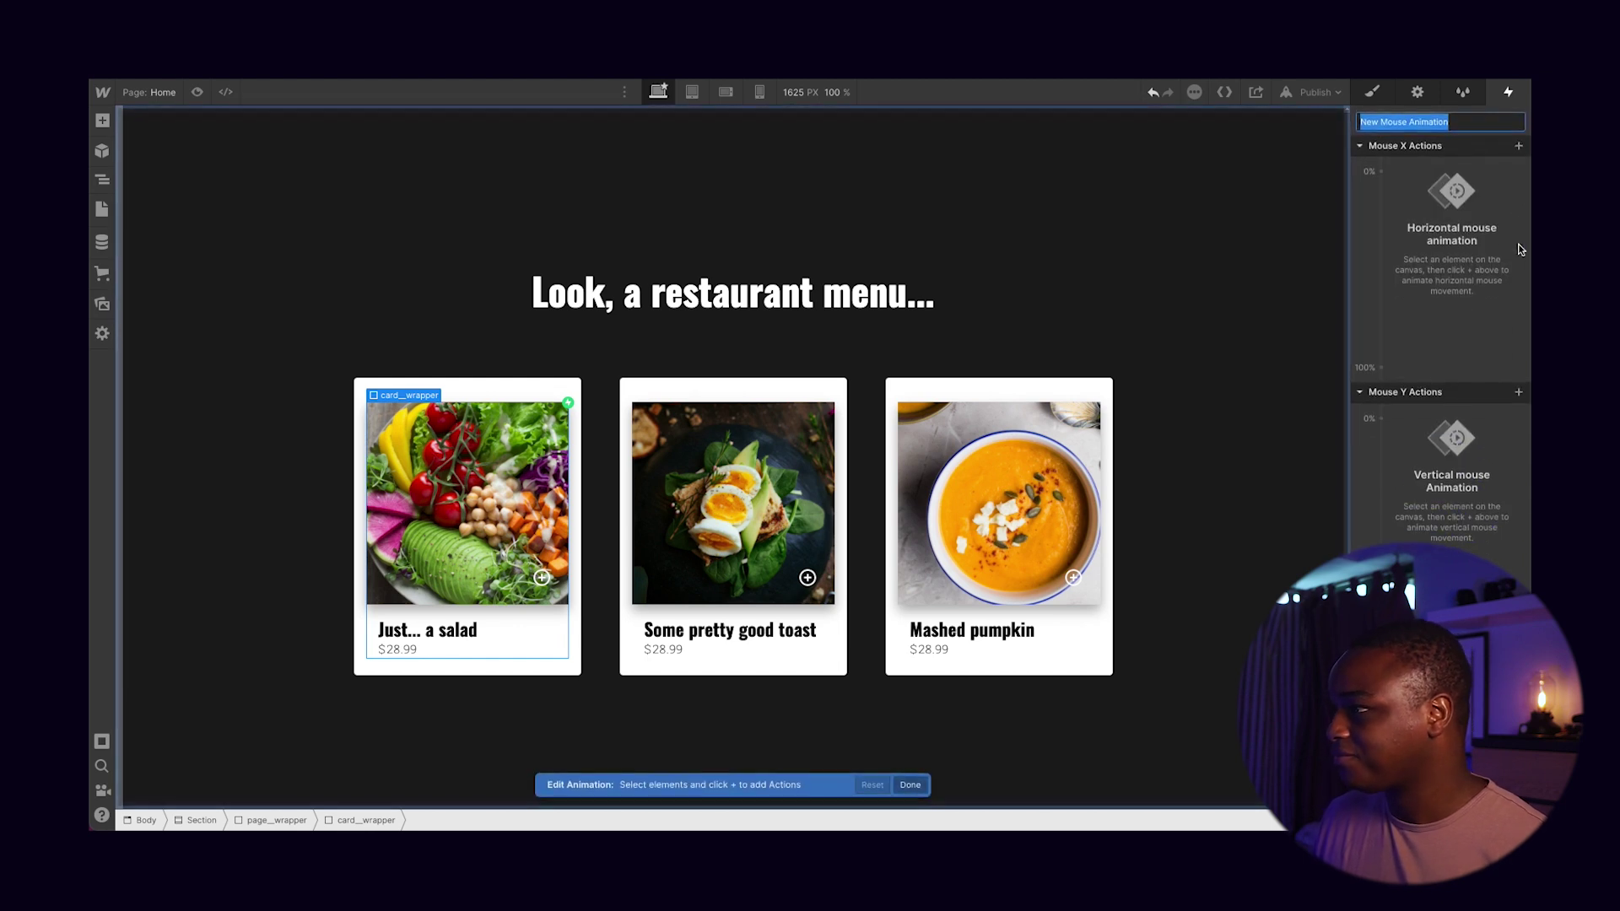
type("3D Hover")
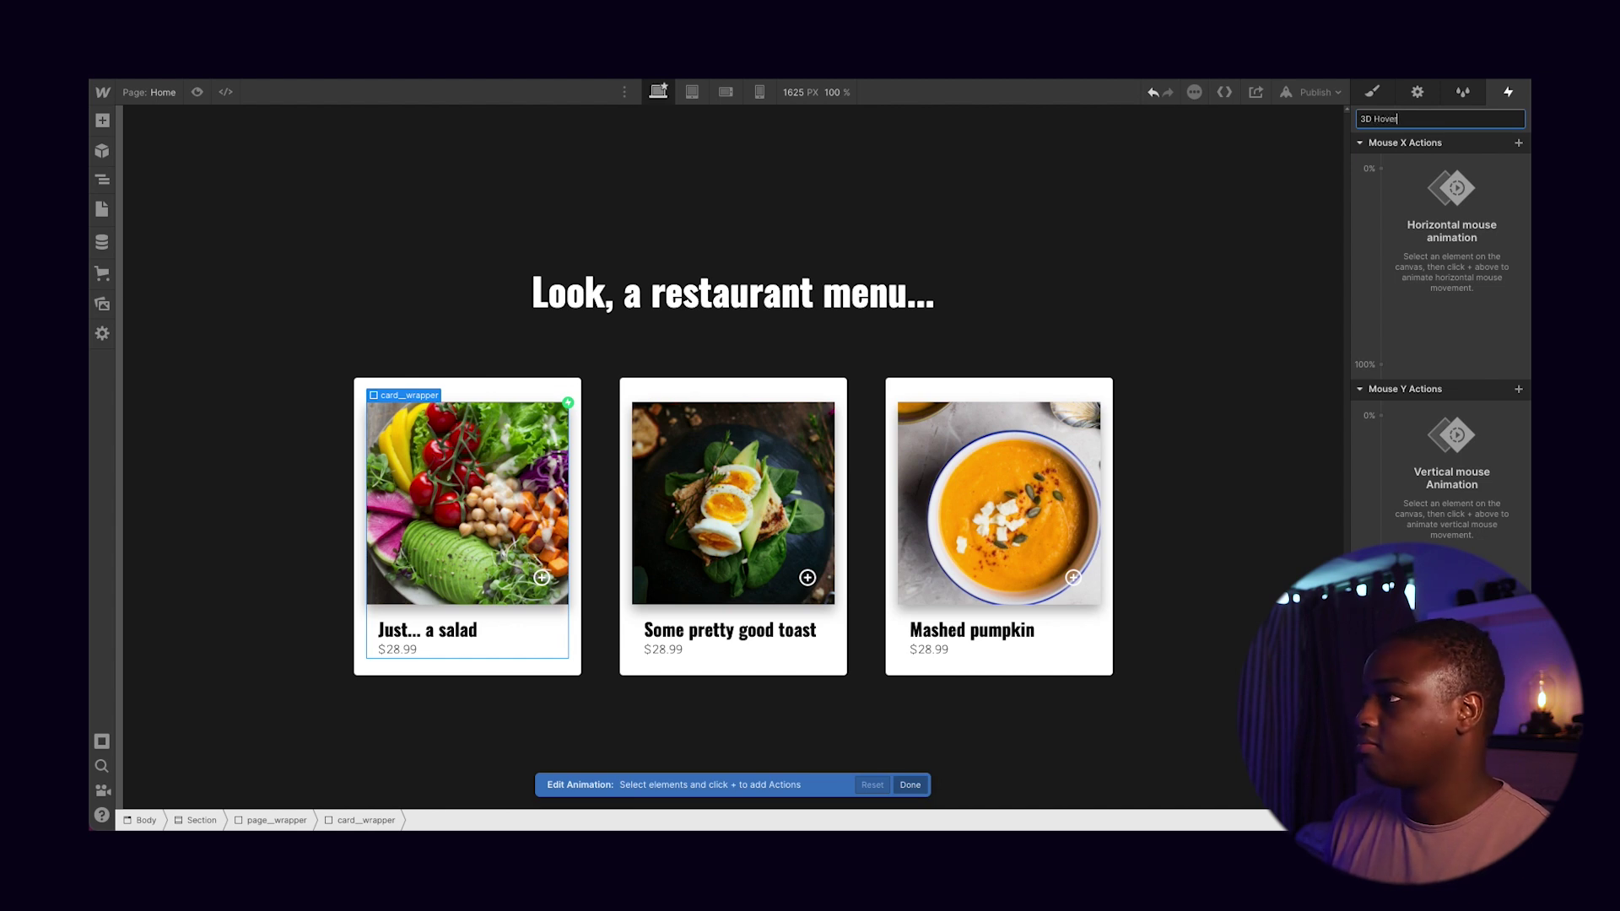
key("Return")
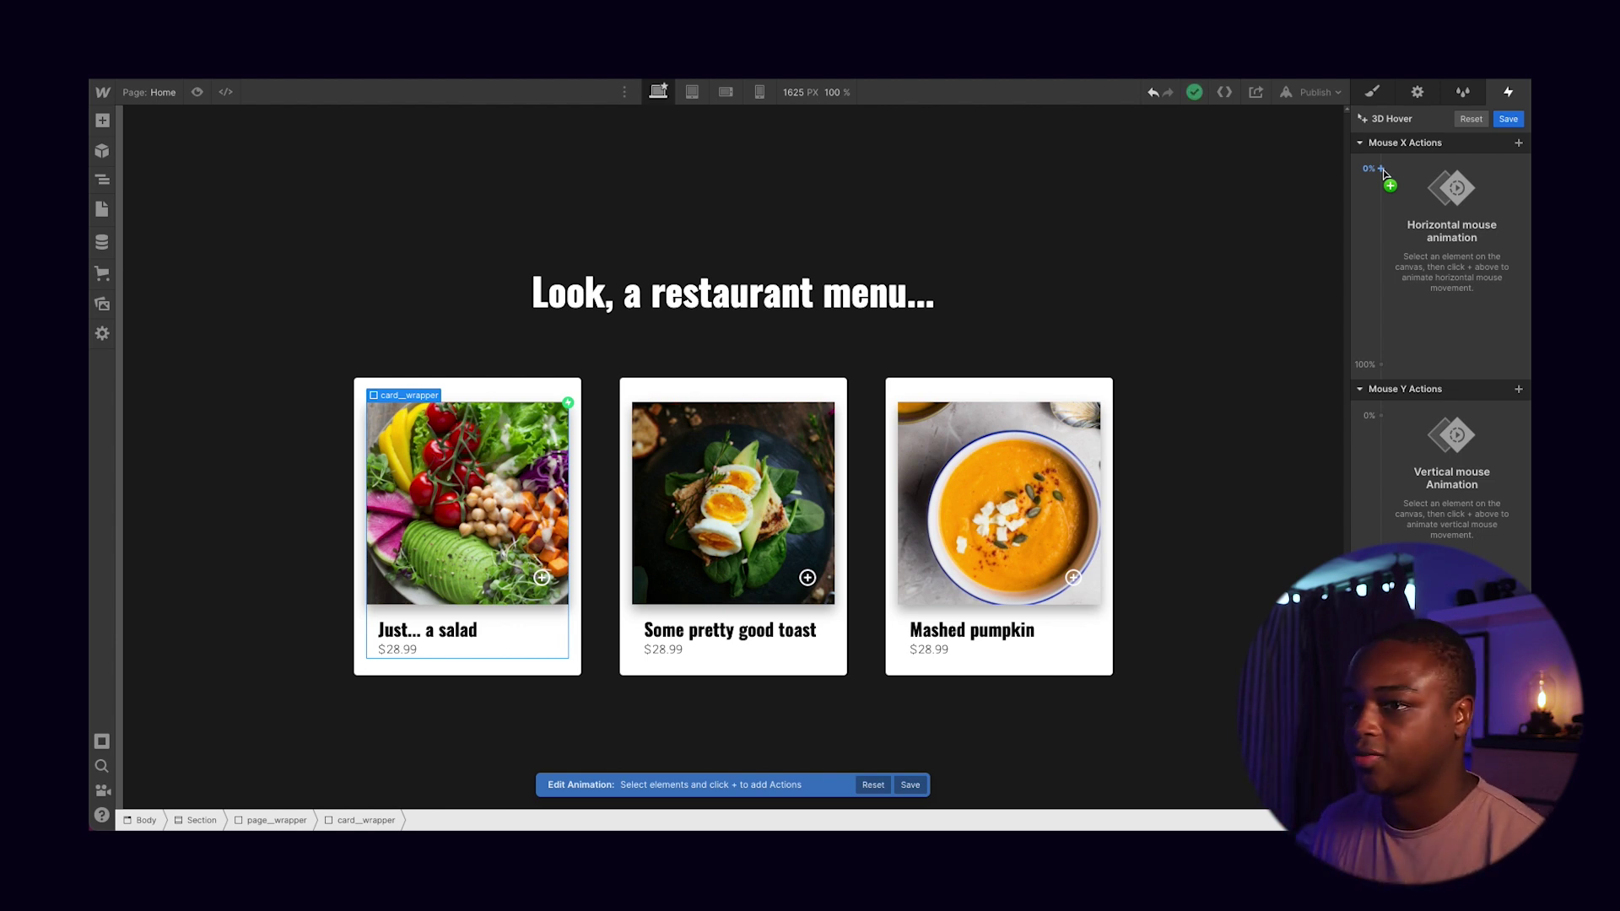
Add a Rotate action for card__wrapper to the Mouse X actions and set its 0% keyframe to 20 degrees on the Y axis
left_click(1382, 169)
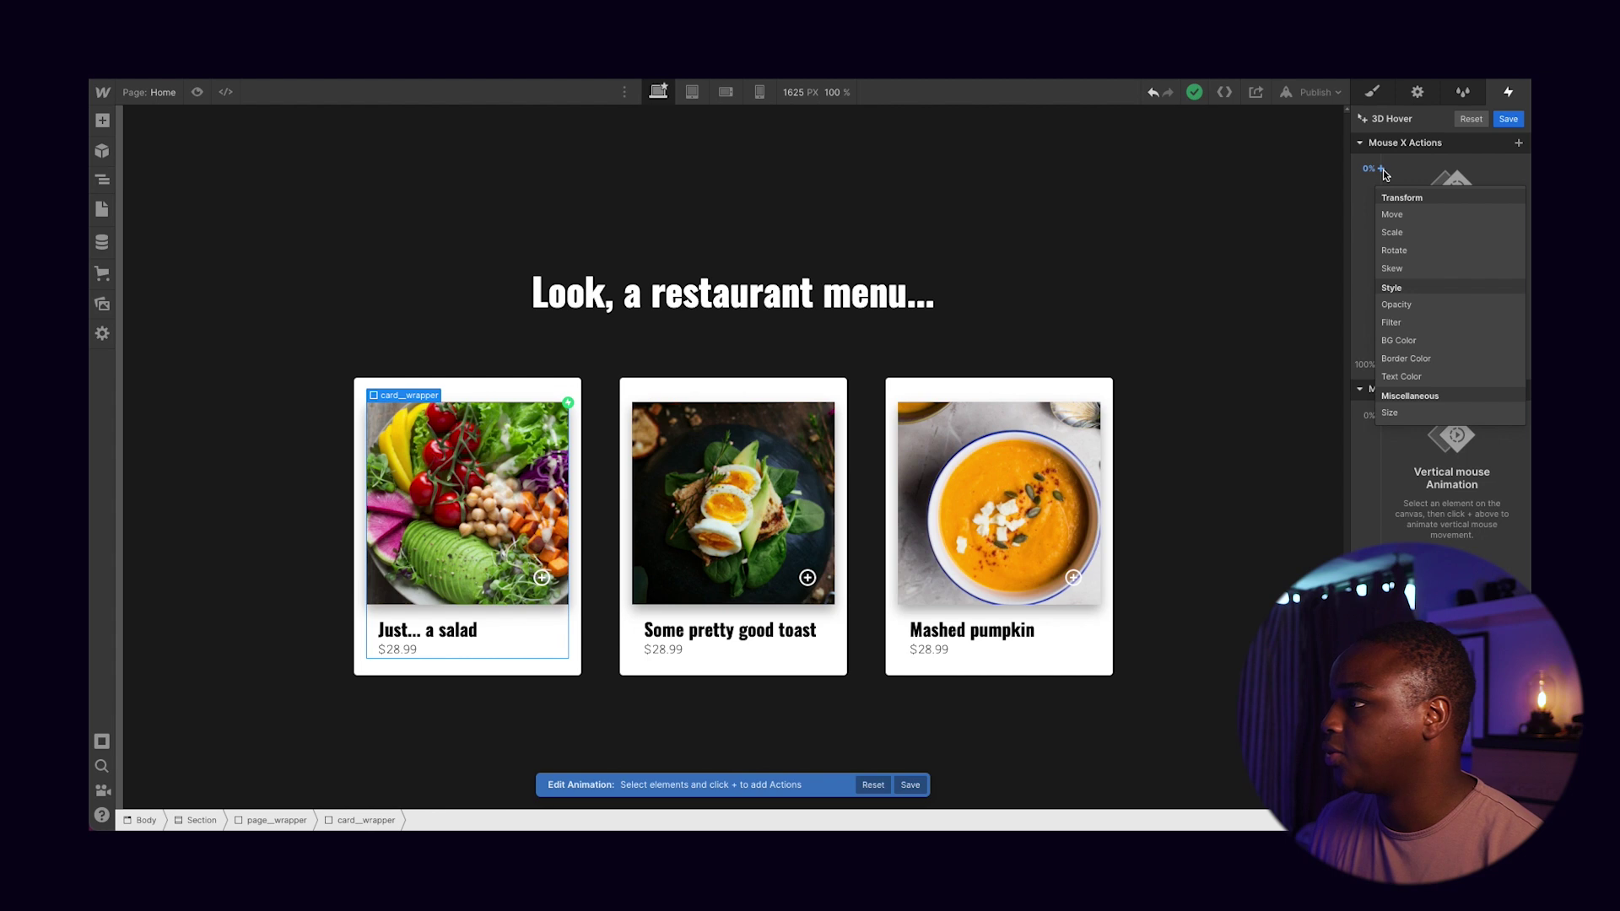
left_click(1434, 251)
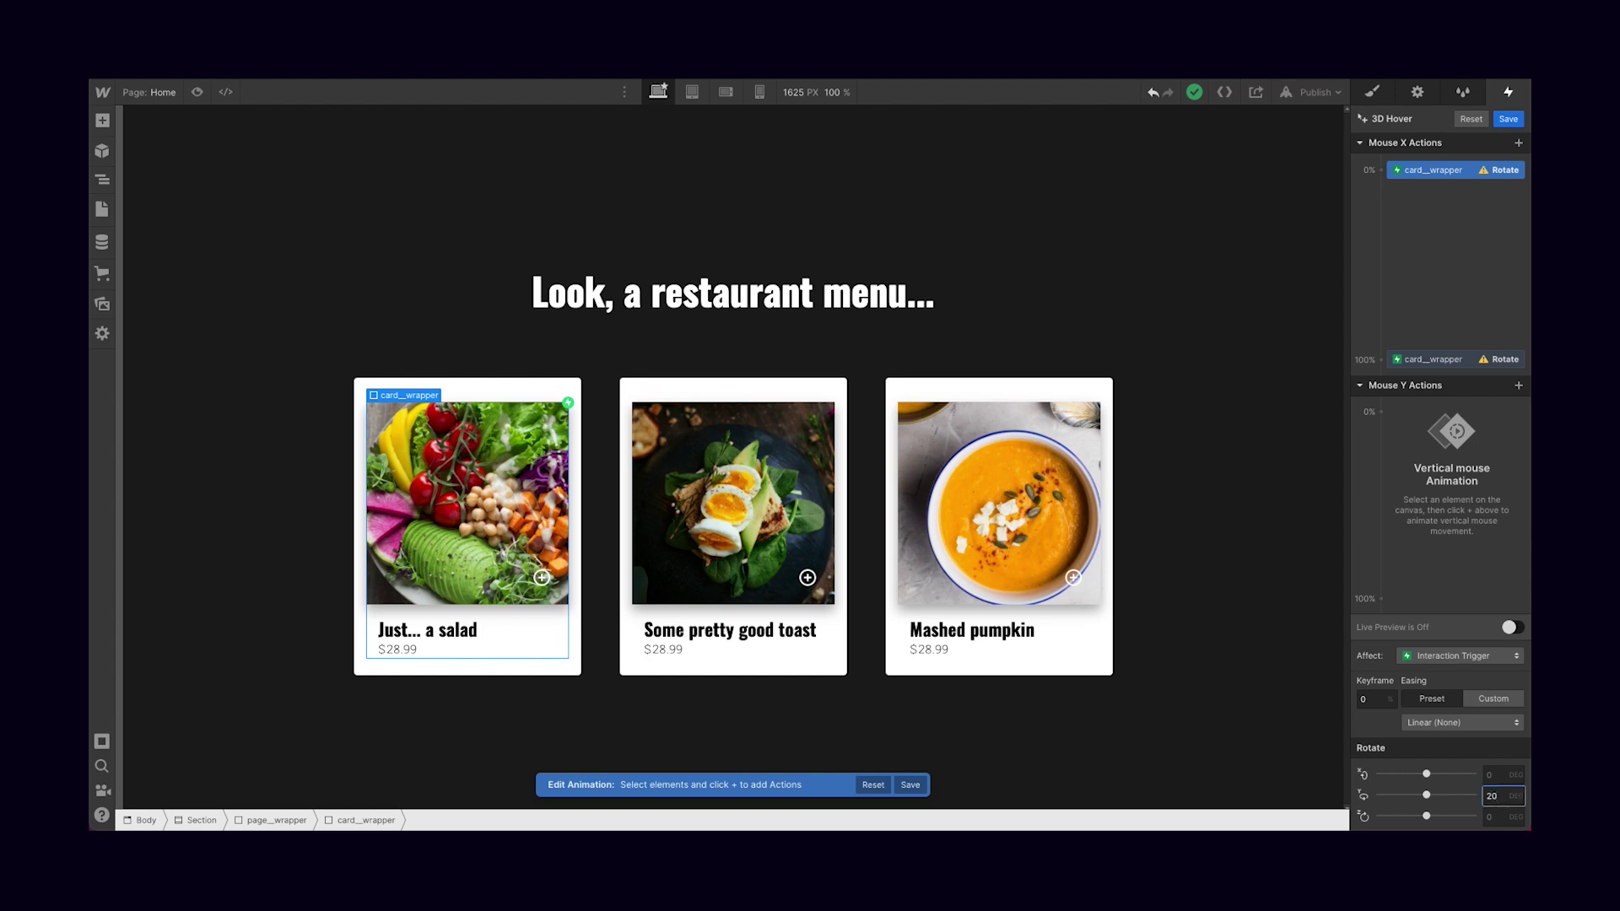
key("Return")
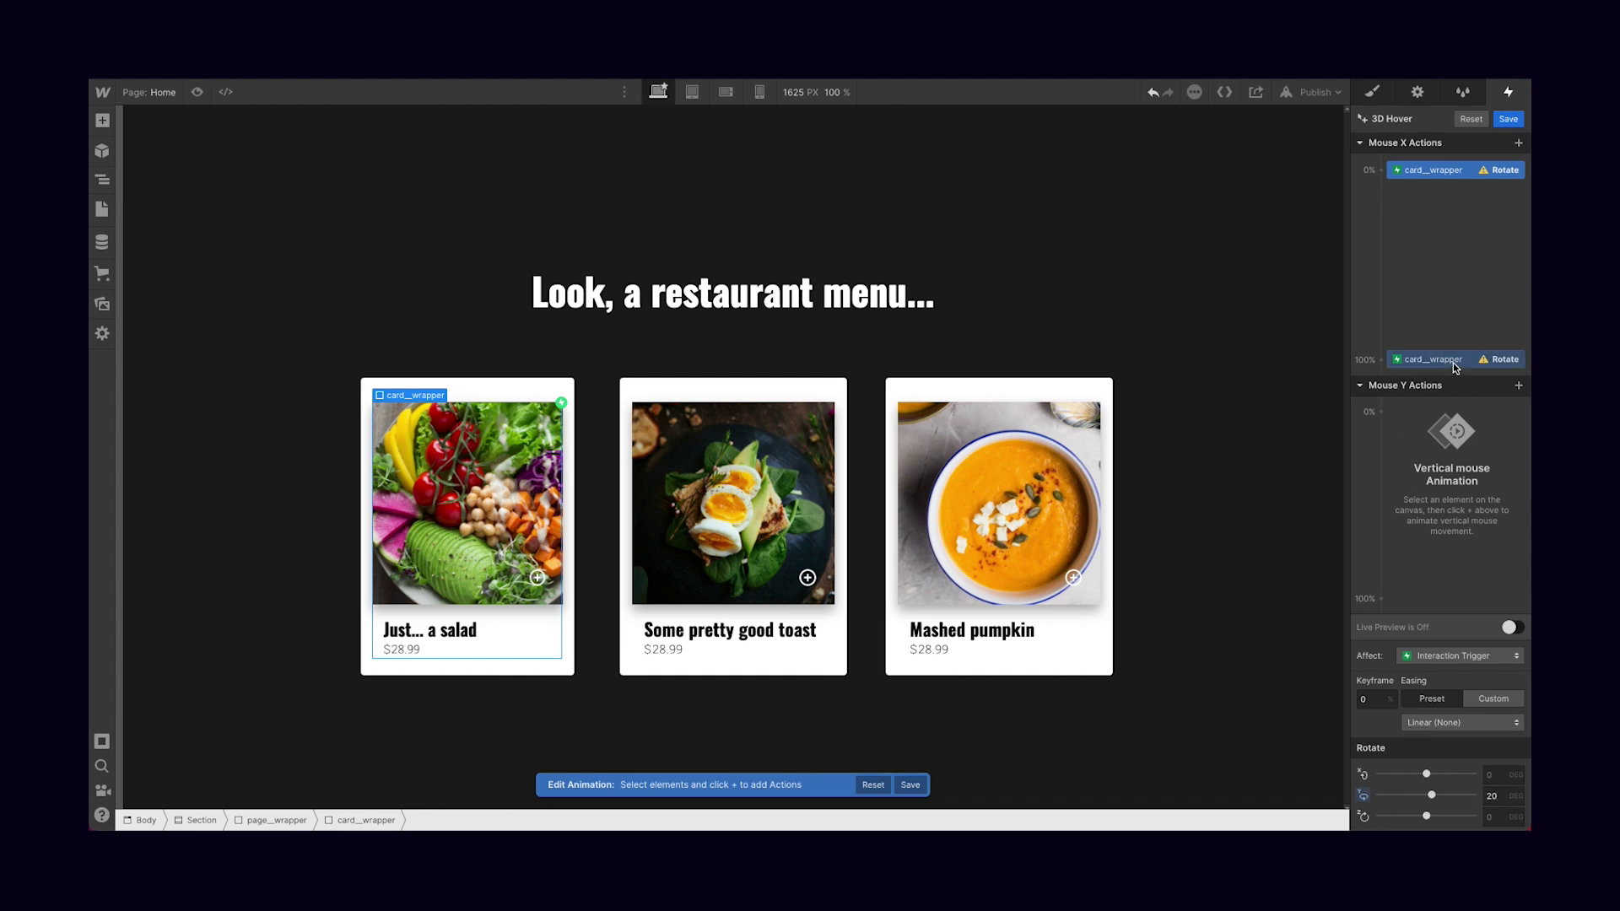
Set the 100% keyframe of the Mouse X rotation to -20 degrees on the Y axis and turn on live preview
left_click(1453, 362)
left_click(1493, 800)
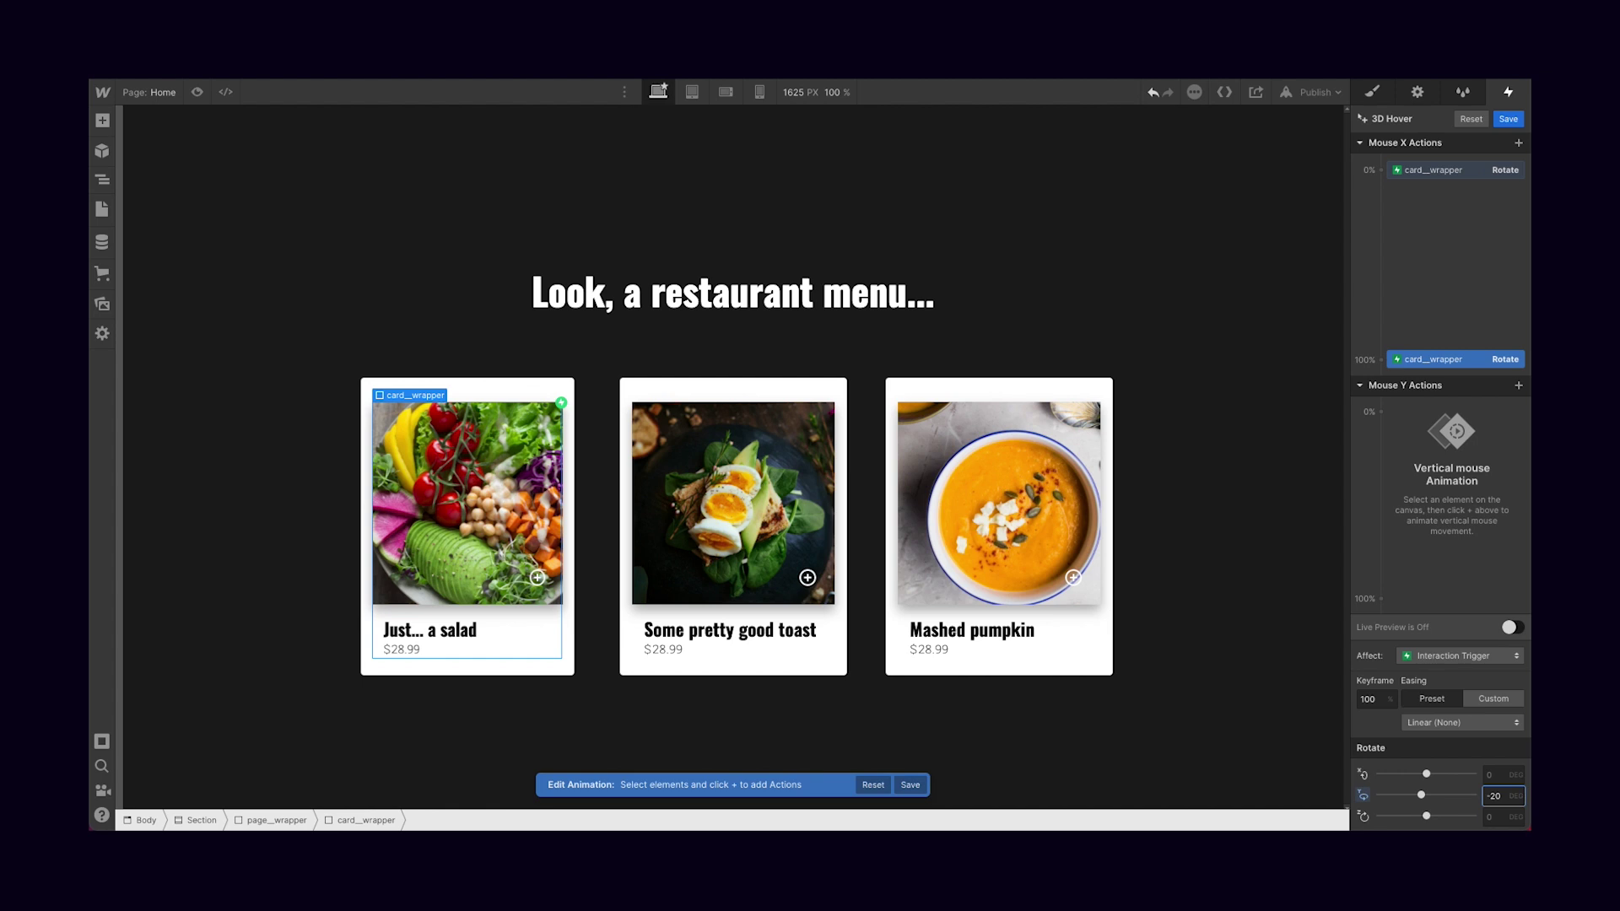
left_click(1513, 626)
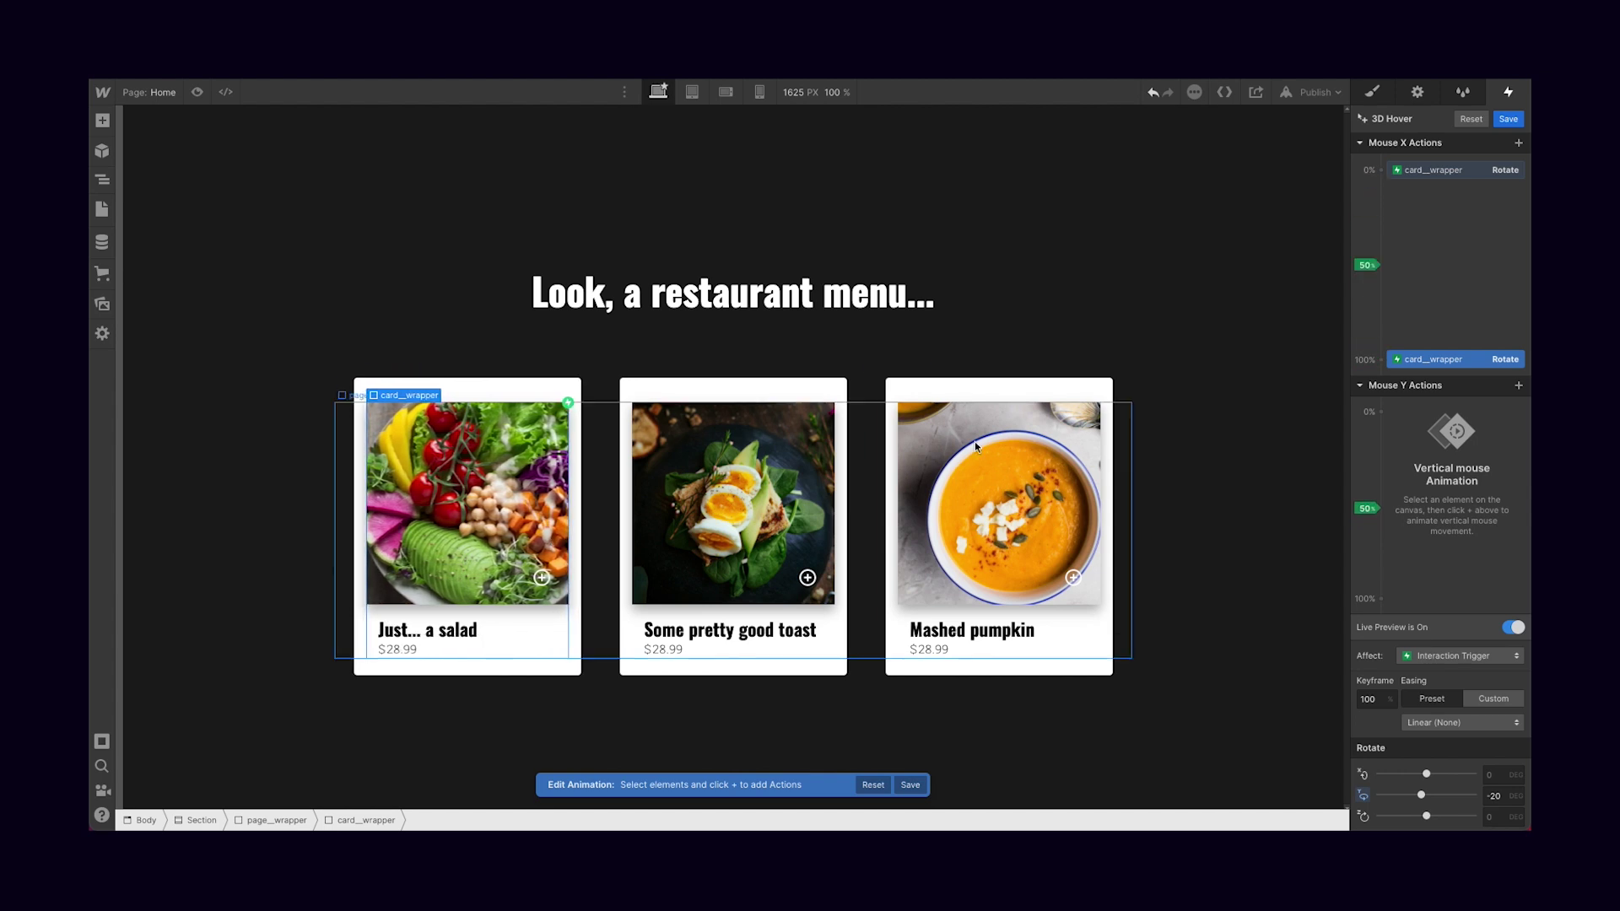
Add a Rotate action for card__wrapper to the Mouse Y actions, with X-axis angles of 20 degrees at 0% and -20 degrees at 100%
left_click(1381, 413)
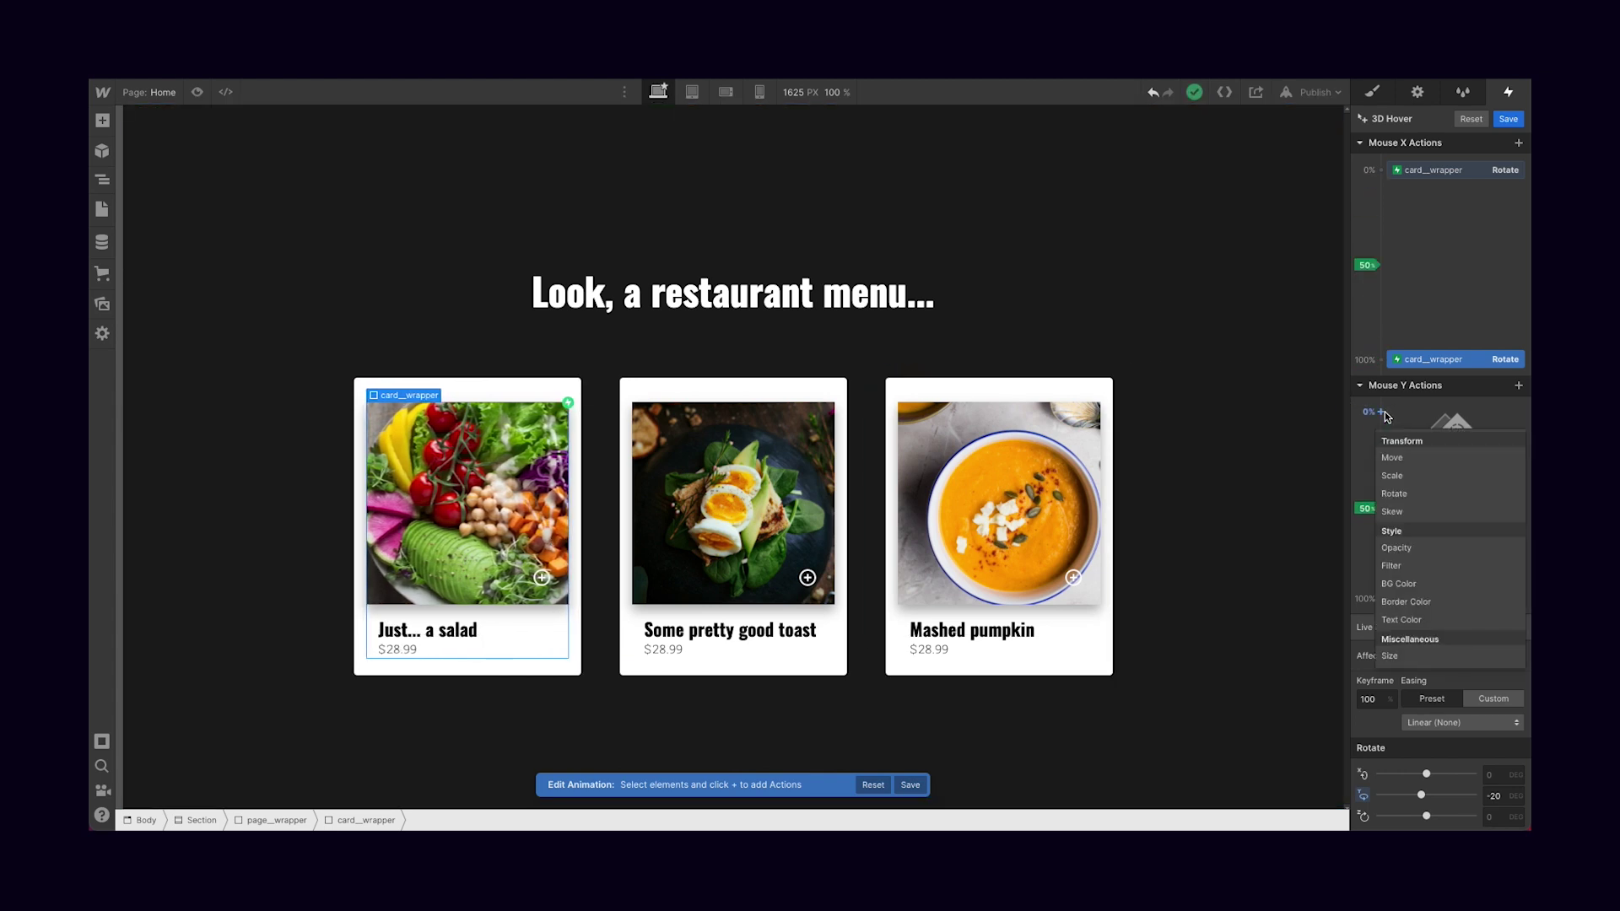
left_click(1425, 494)
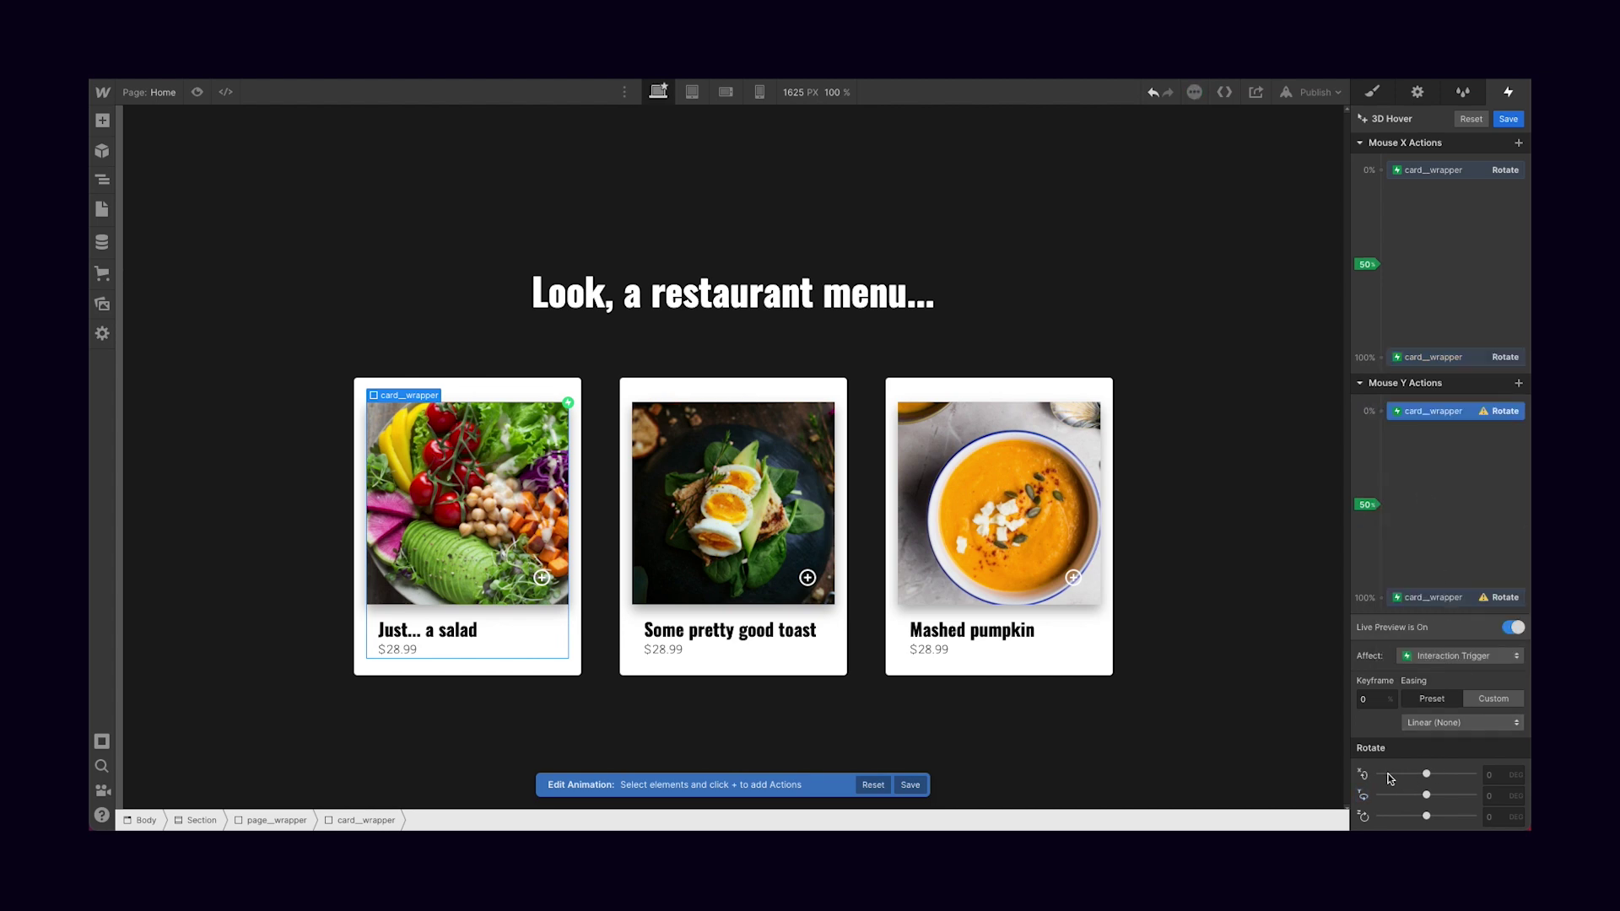
left_click(1500, 780)
type("20")
key("Return")
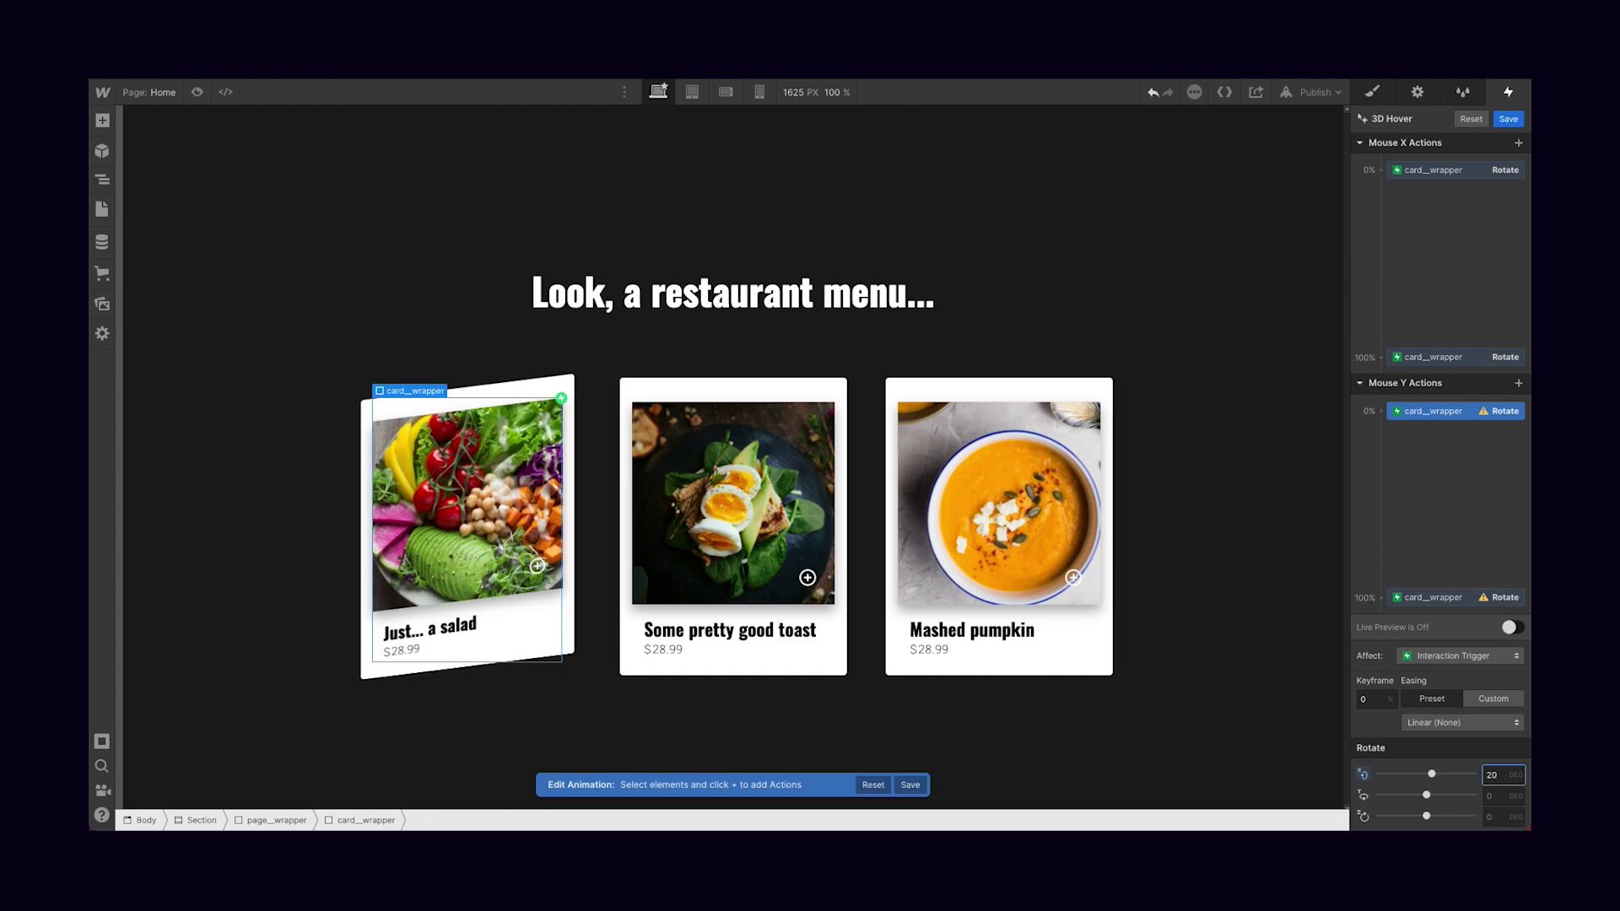
left_click(1445, 597)
left_click(1495, 777)
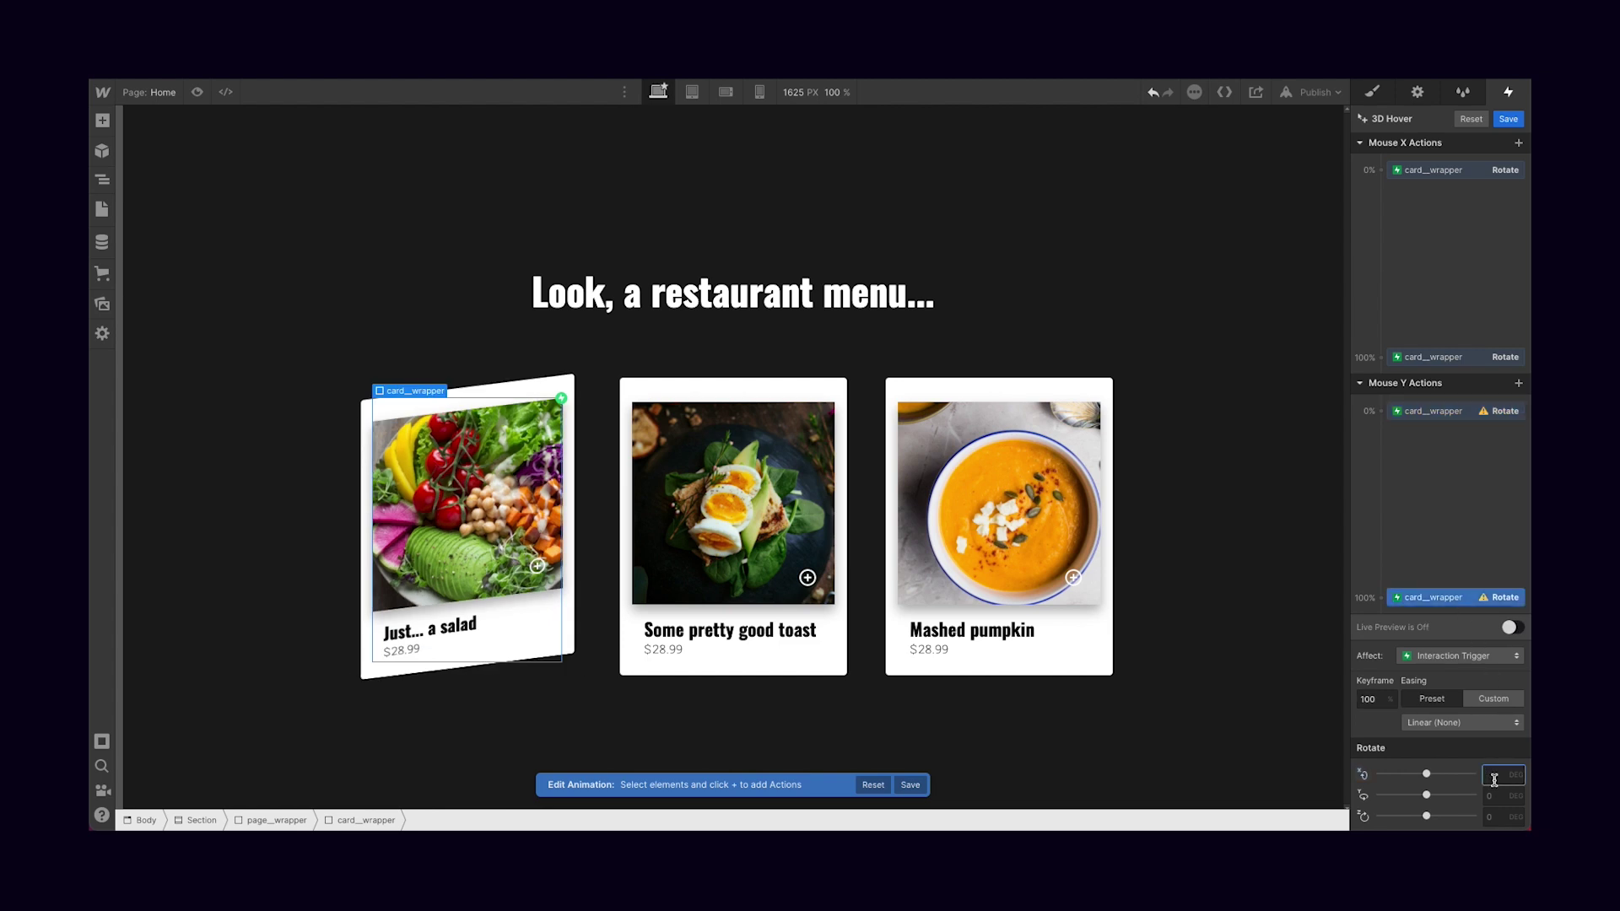
key("Return")
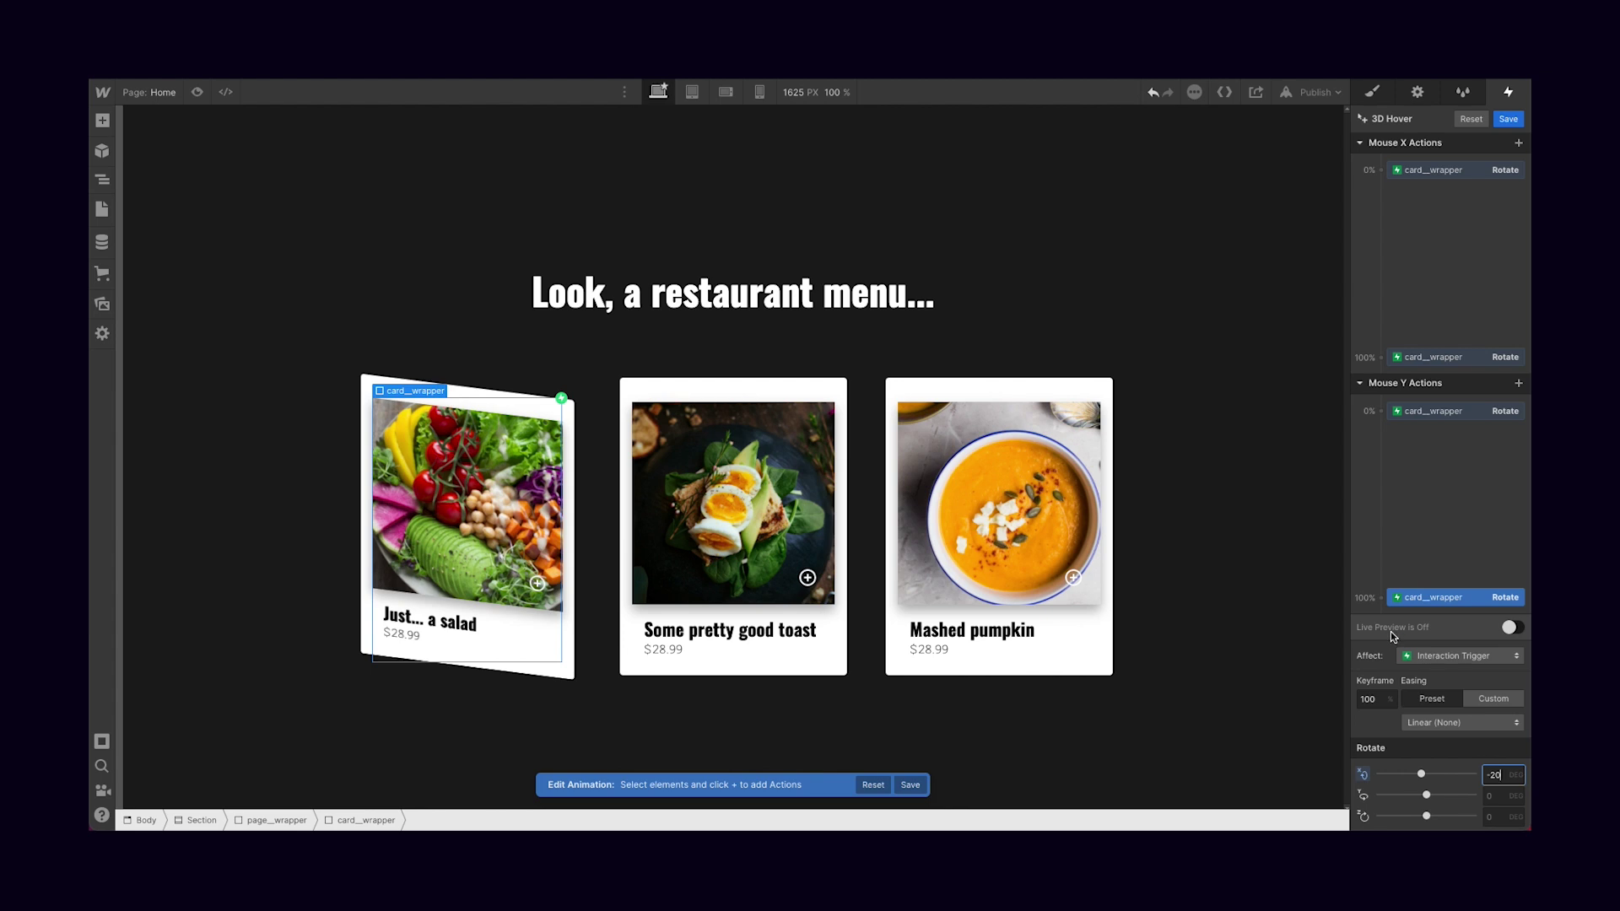
Preview the page and test the mouse-move tilt on the salad card
left_click(1508, 630)
left_click(198, 92)
mouse_move(513, 535)
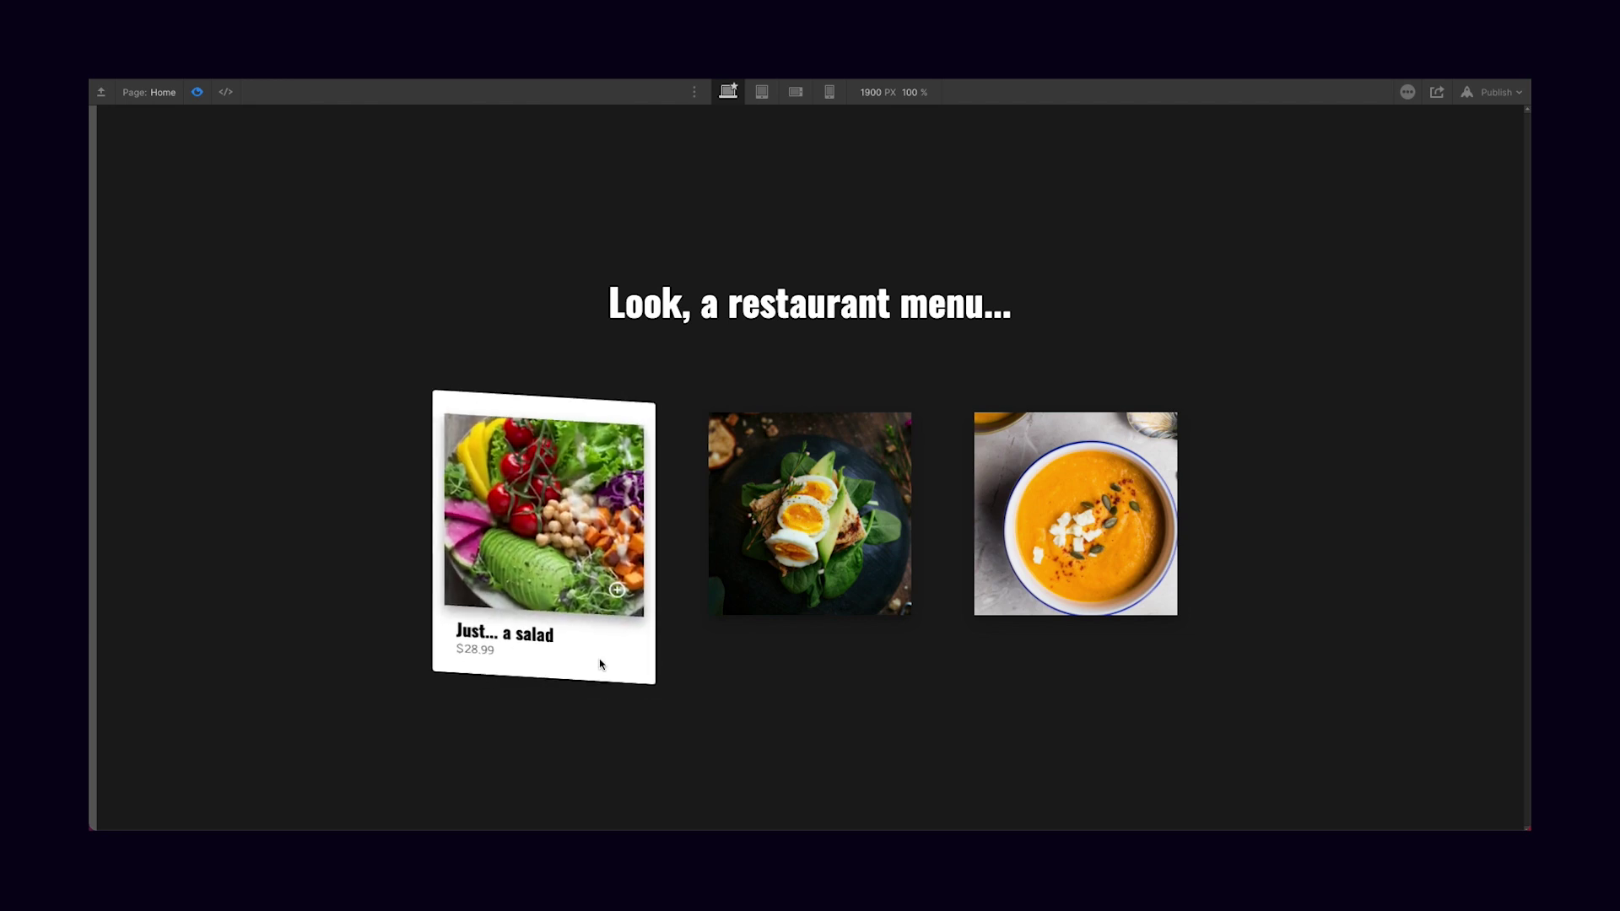
left_click(198, 93)
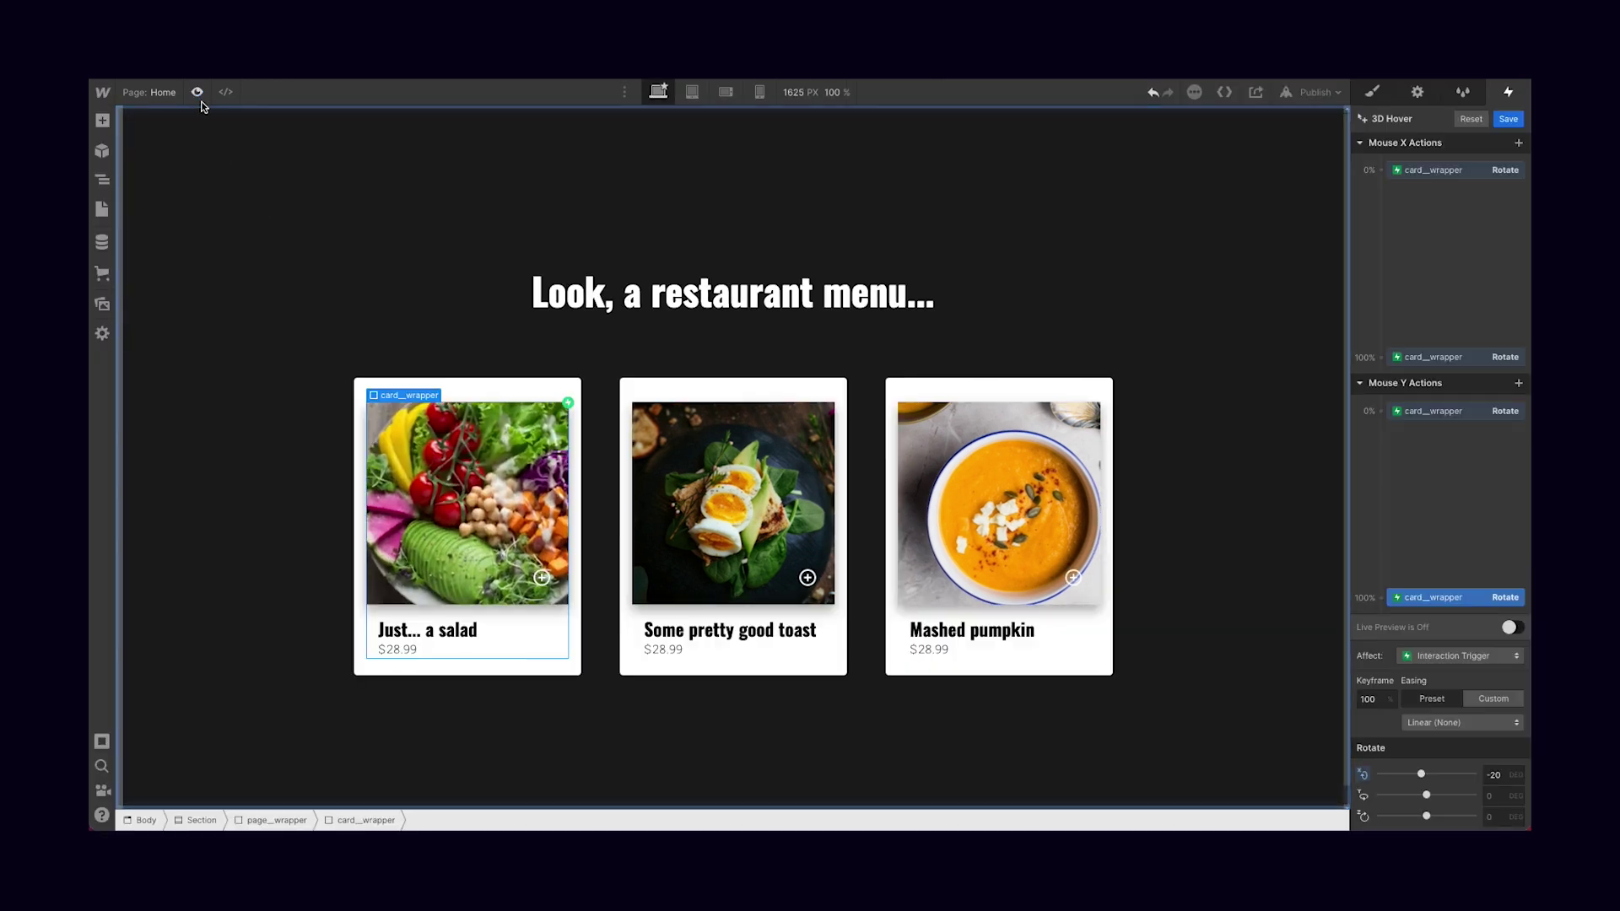
Reverse the Mouse Y rotation to -20 degrees at 0% and 20 degrees at 100% on the X axis, and preview the tilt
left_click(1452, 411)
left_click(1491, 773)
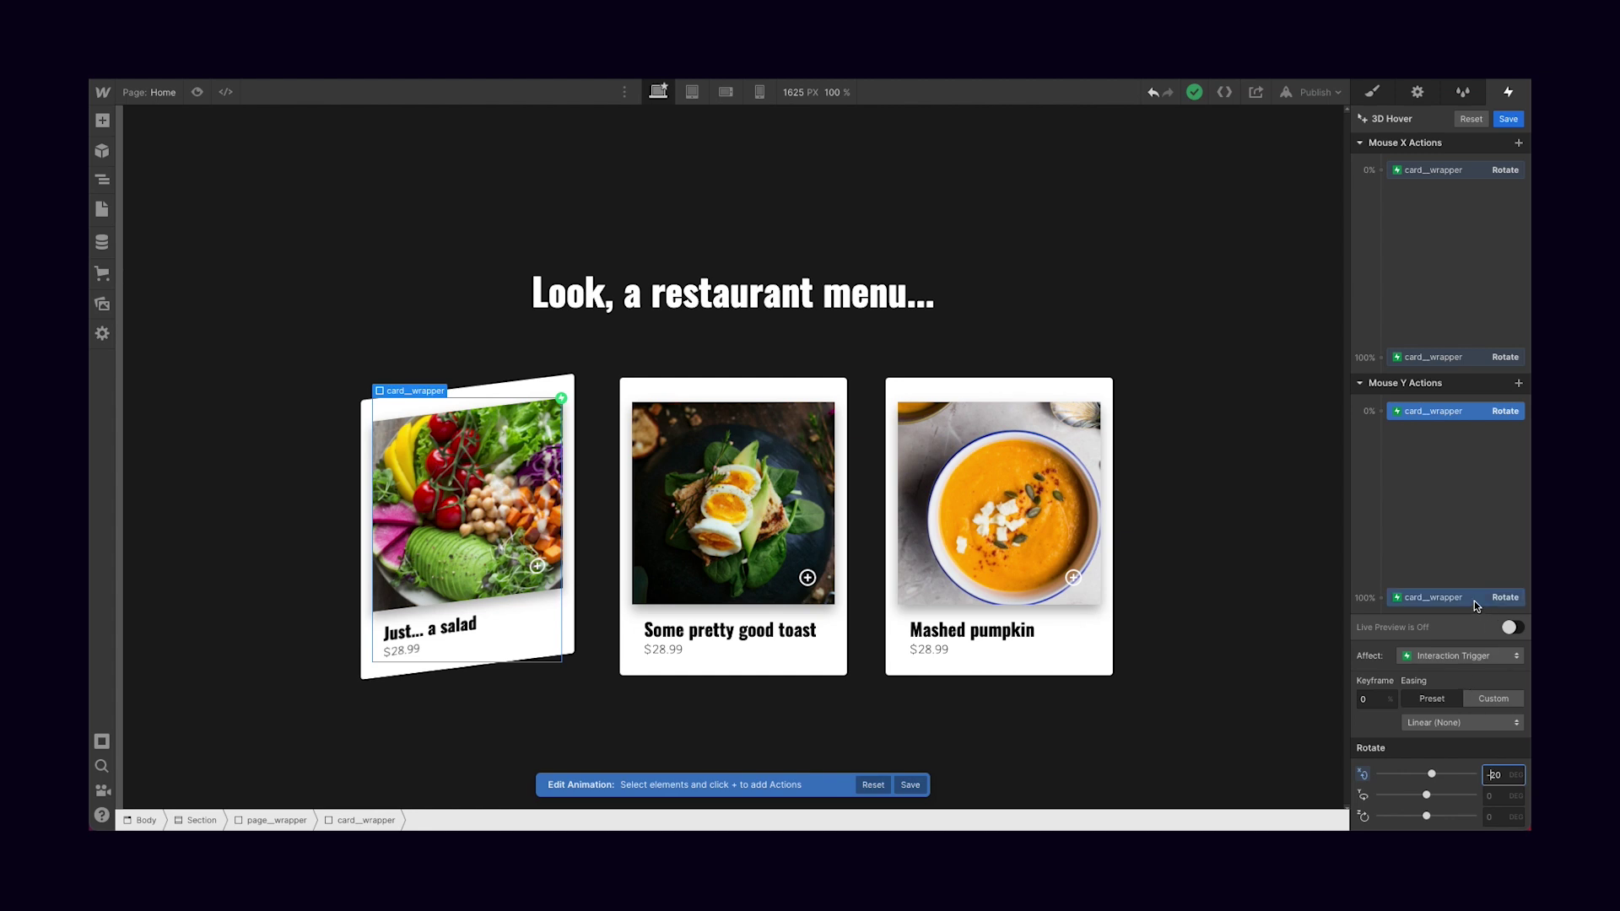
key("Return")
left_click(1492, 775)
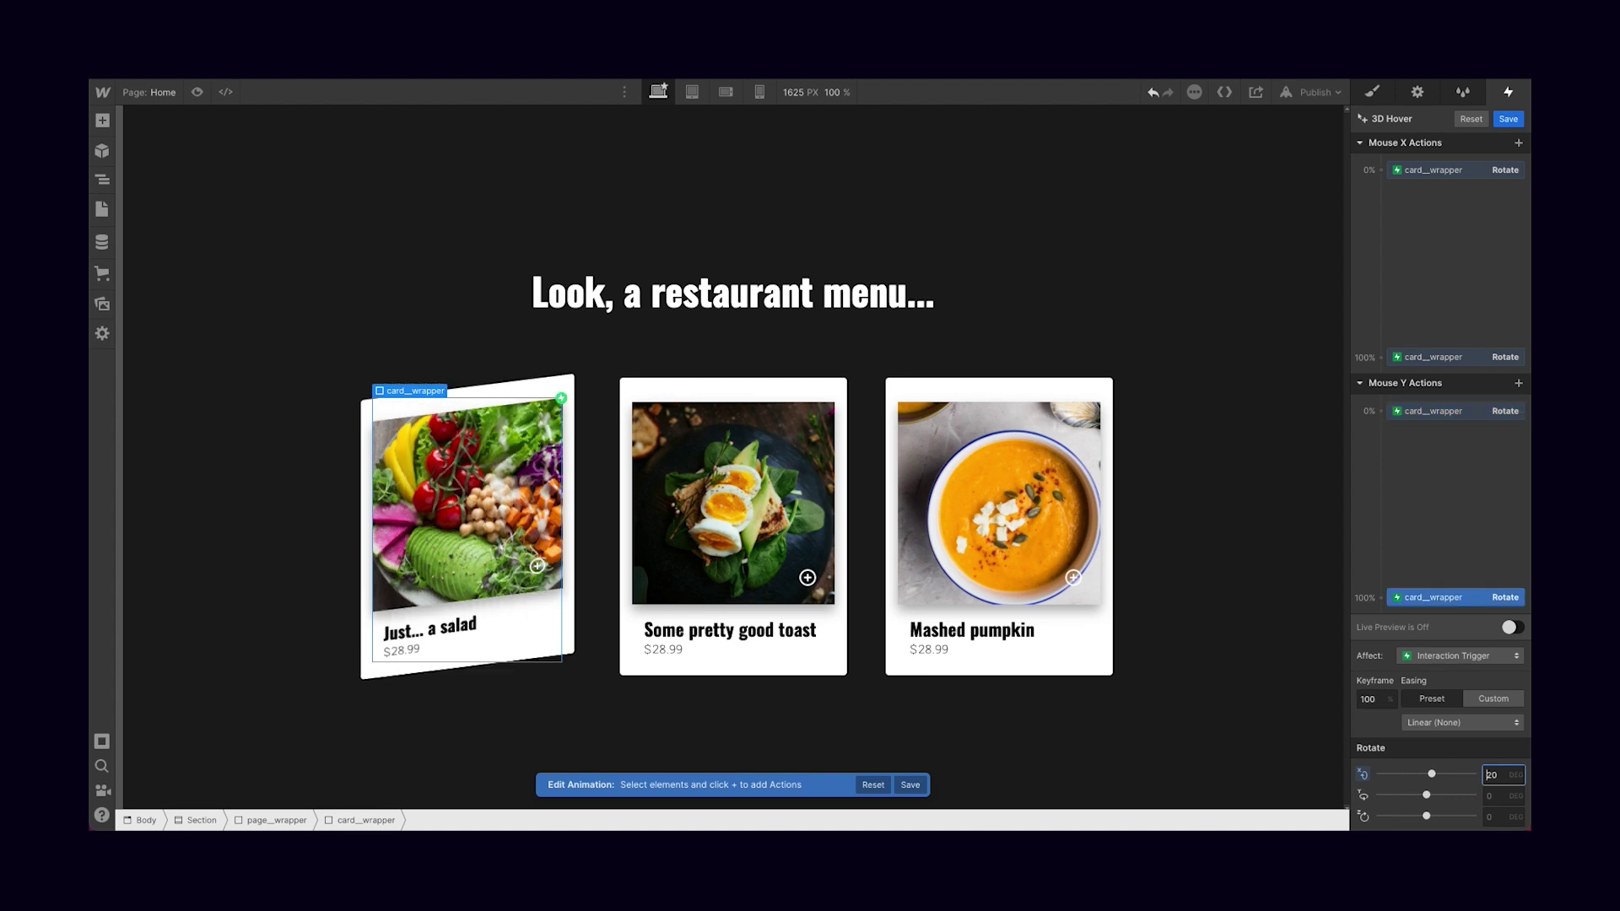
left_click(199, 91)
mouse_move(576, 530)
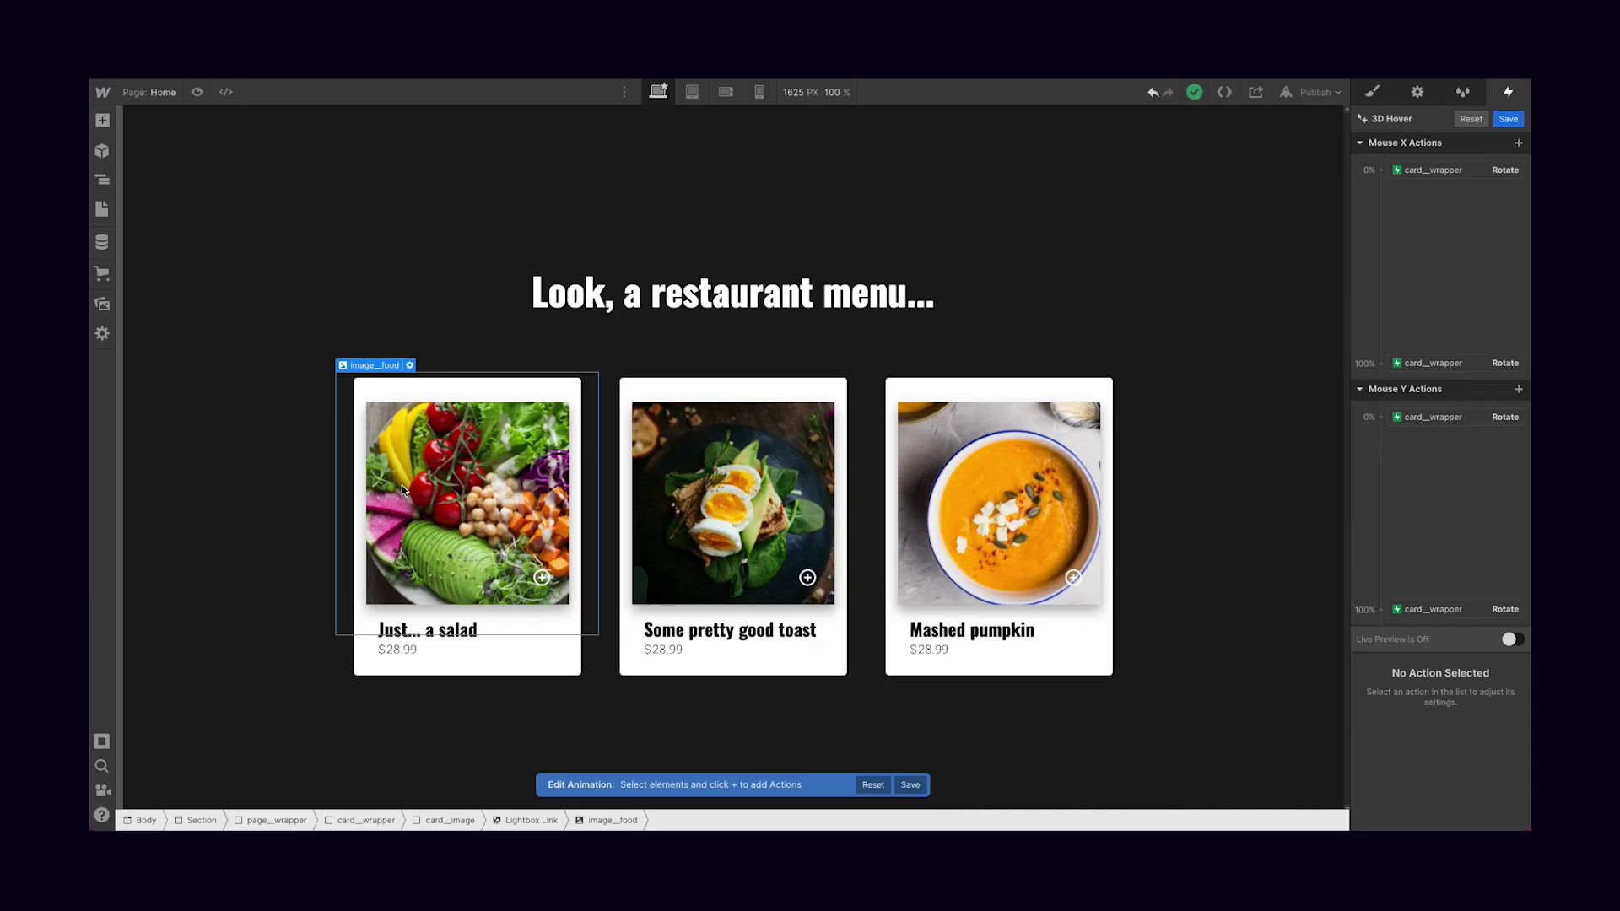
Save the 3D Hover mouse animation and leave its trigger settings
left_click(402, 484)
left_click(402, 484)
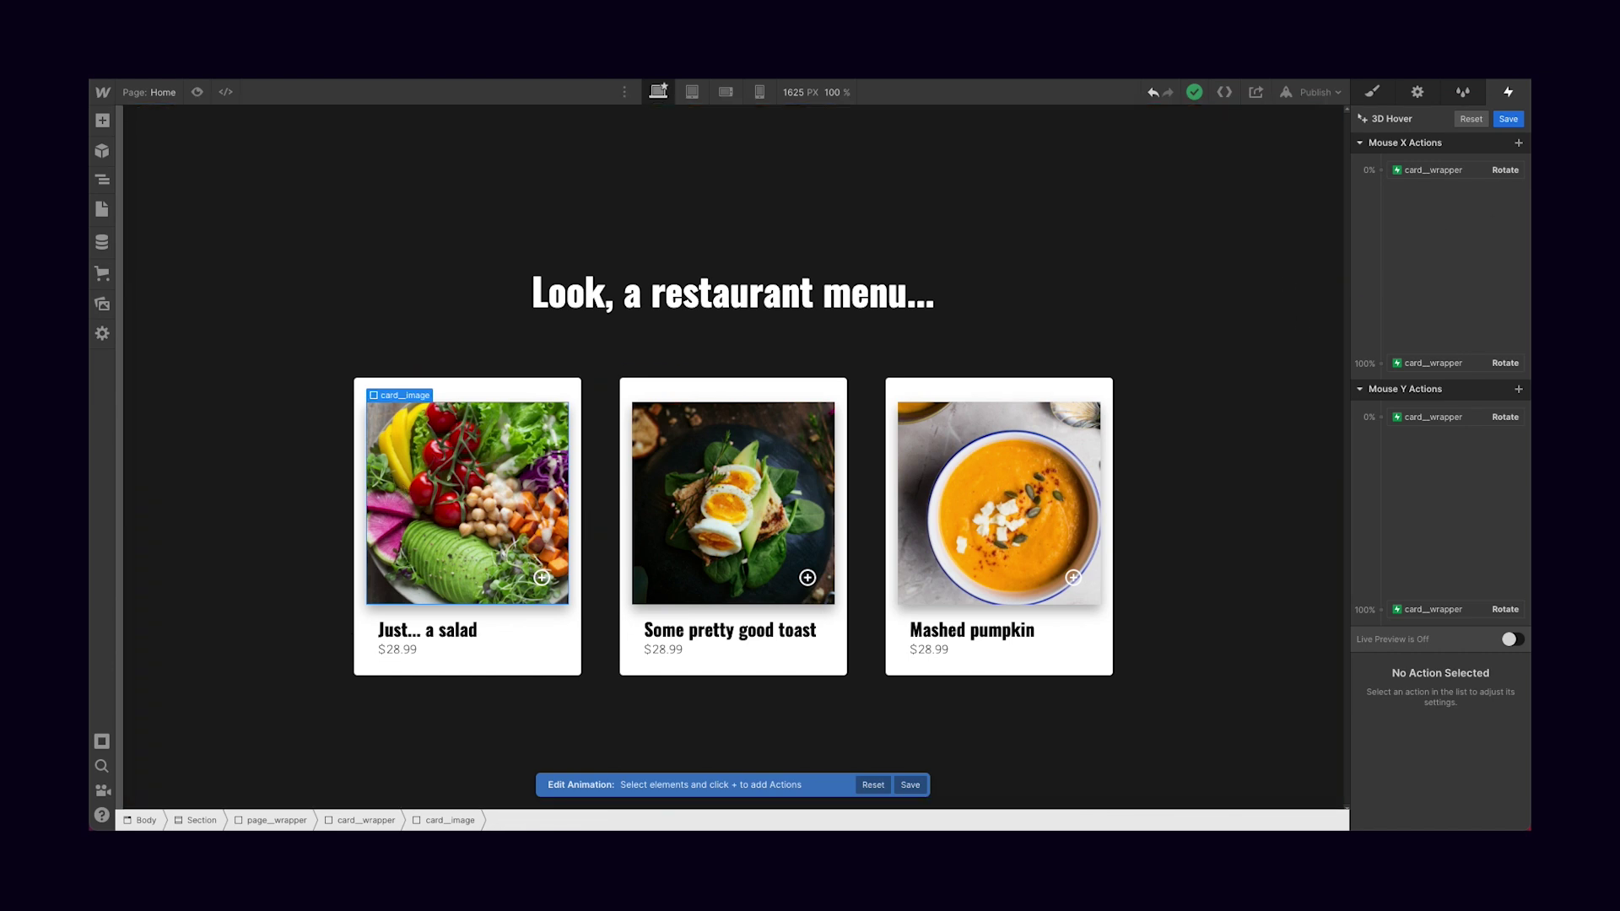
left_click(1508, 121)
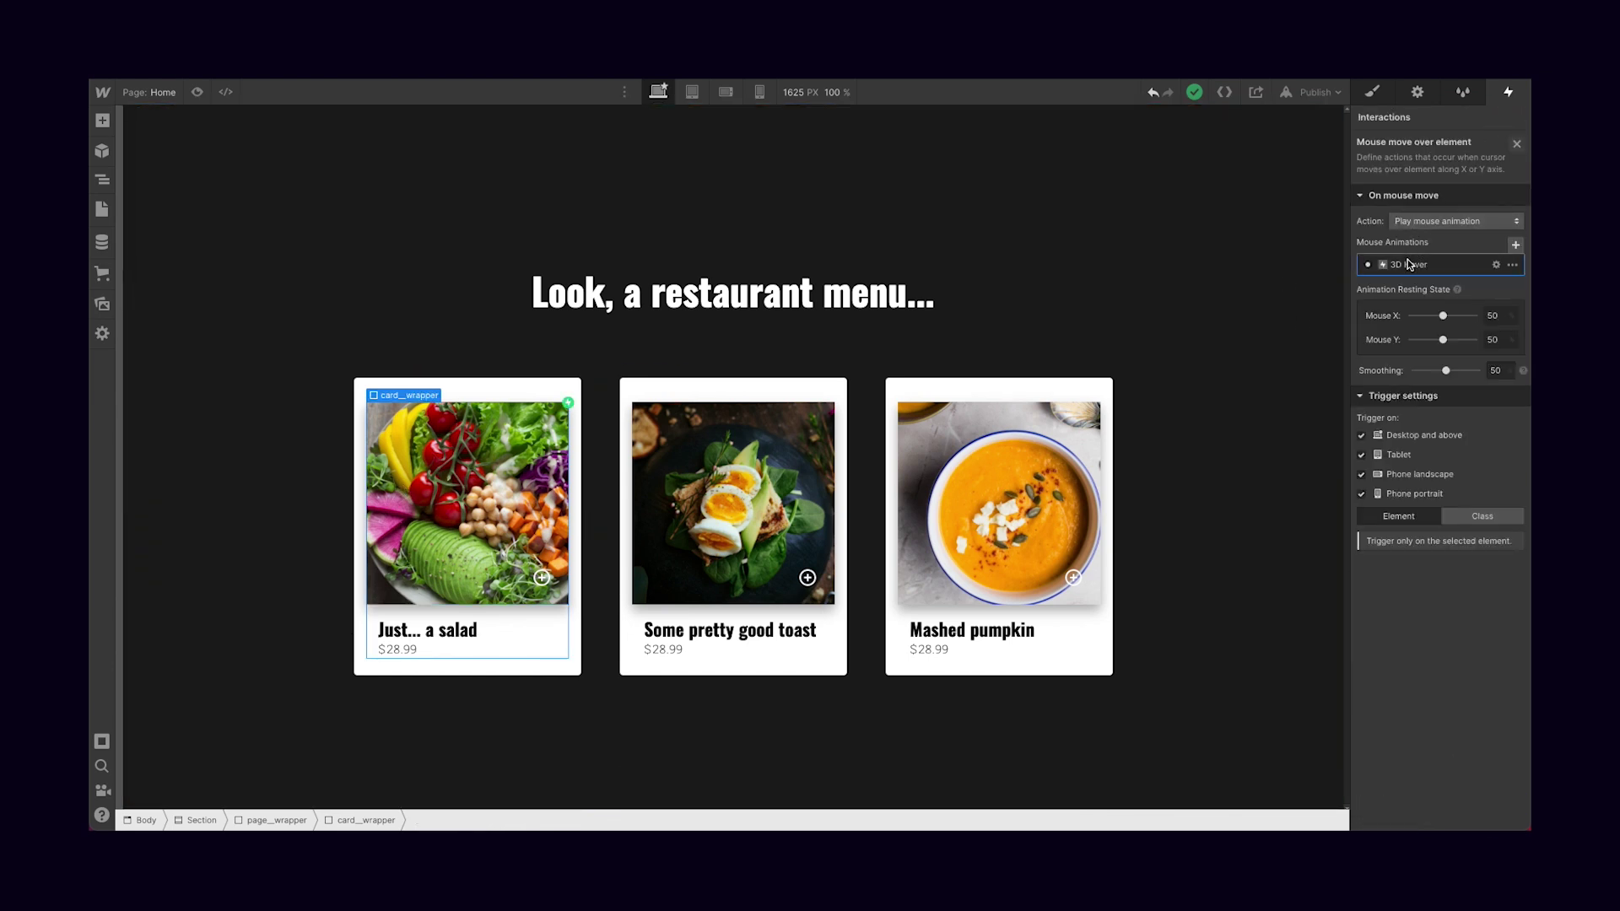
left_click(1517, 144)
Add an initial-state Move action to the Mouse hover trigger's Hover On animation with a Z offset of 0 px
left_click(1427, 168)
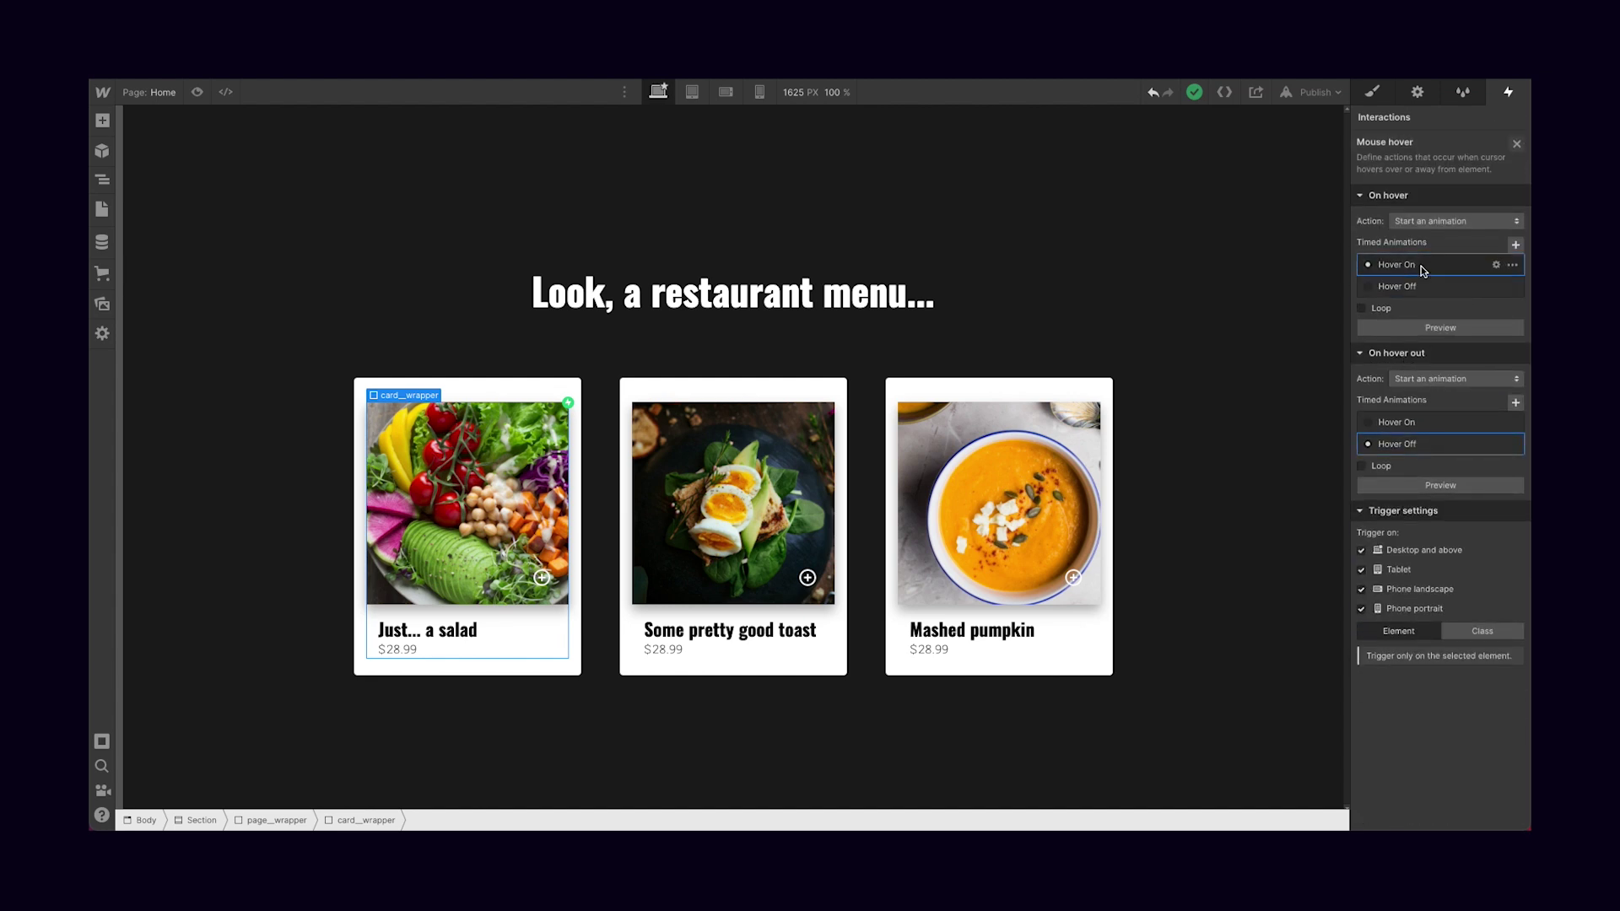
left_click(1424, 270)
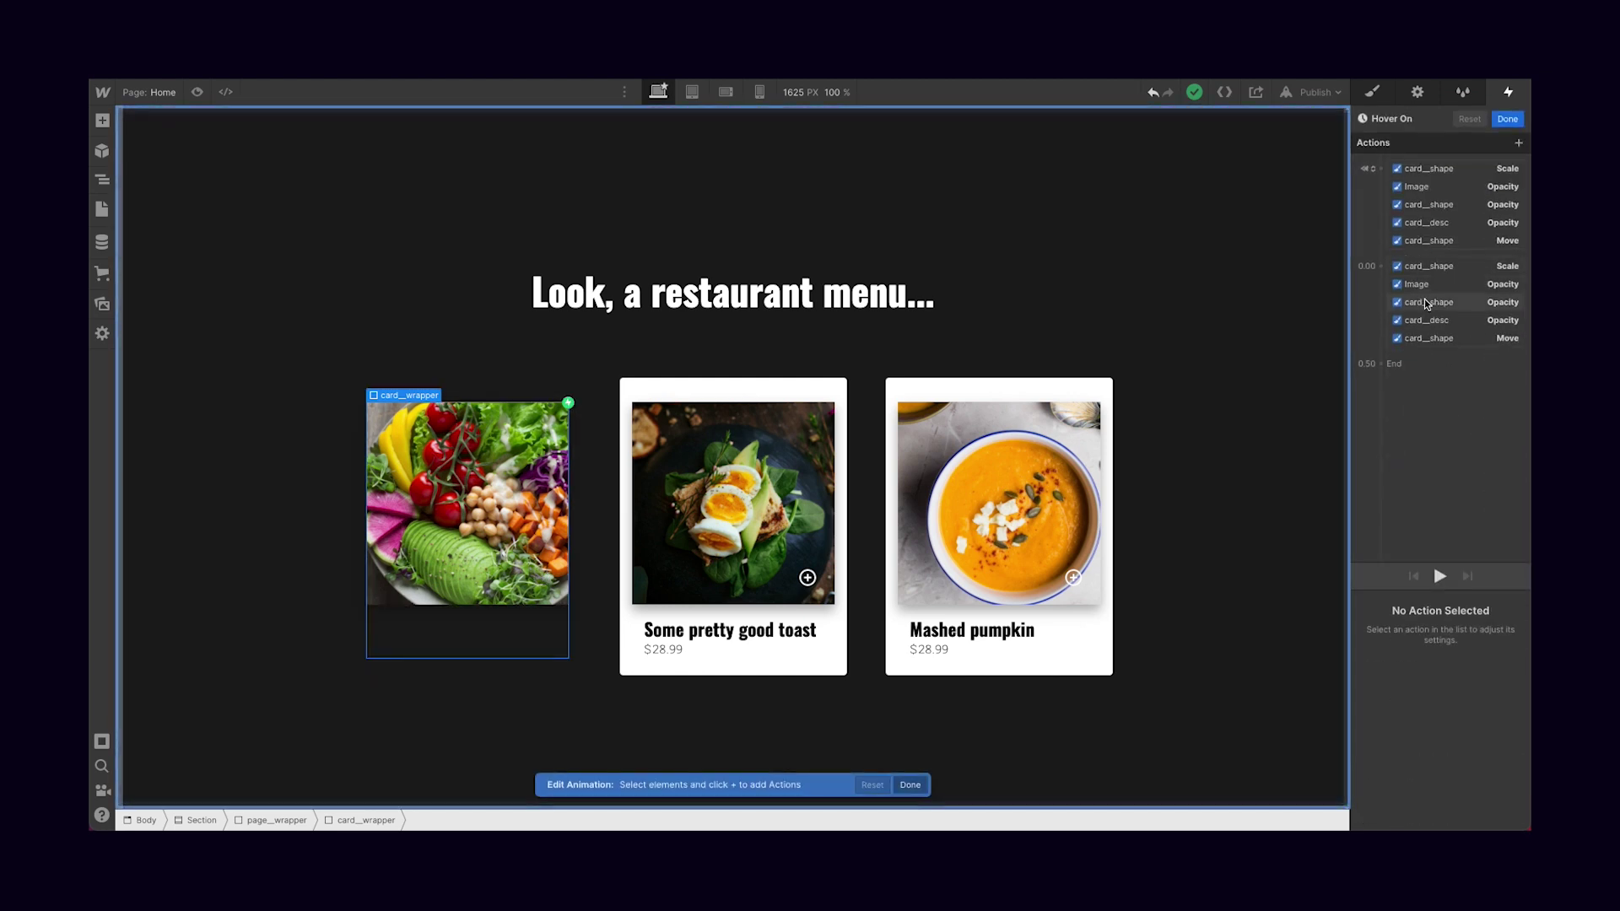
left_click(1382, 169)
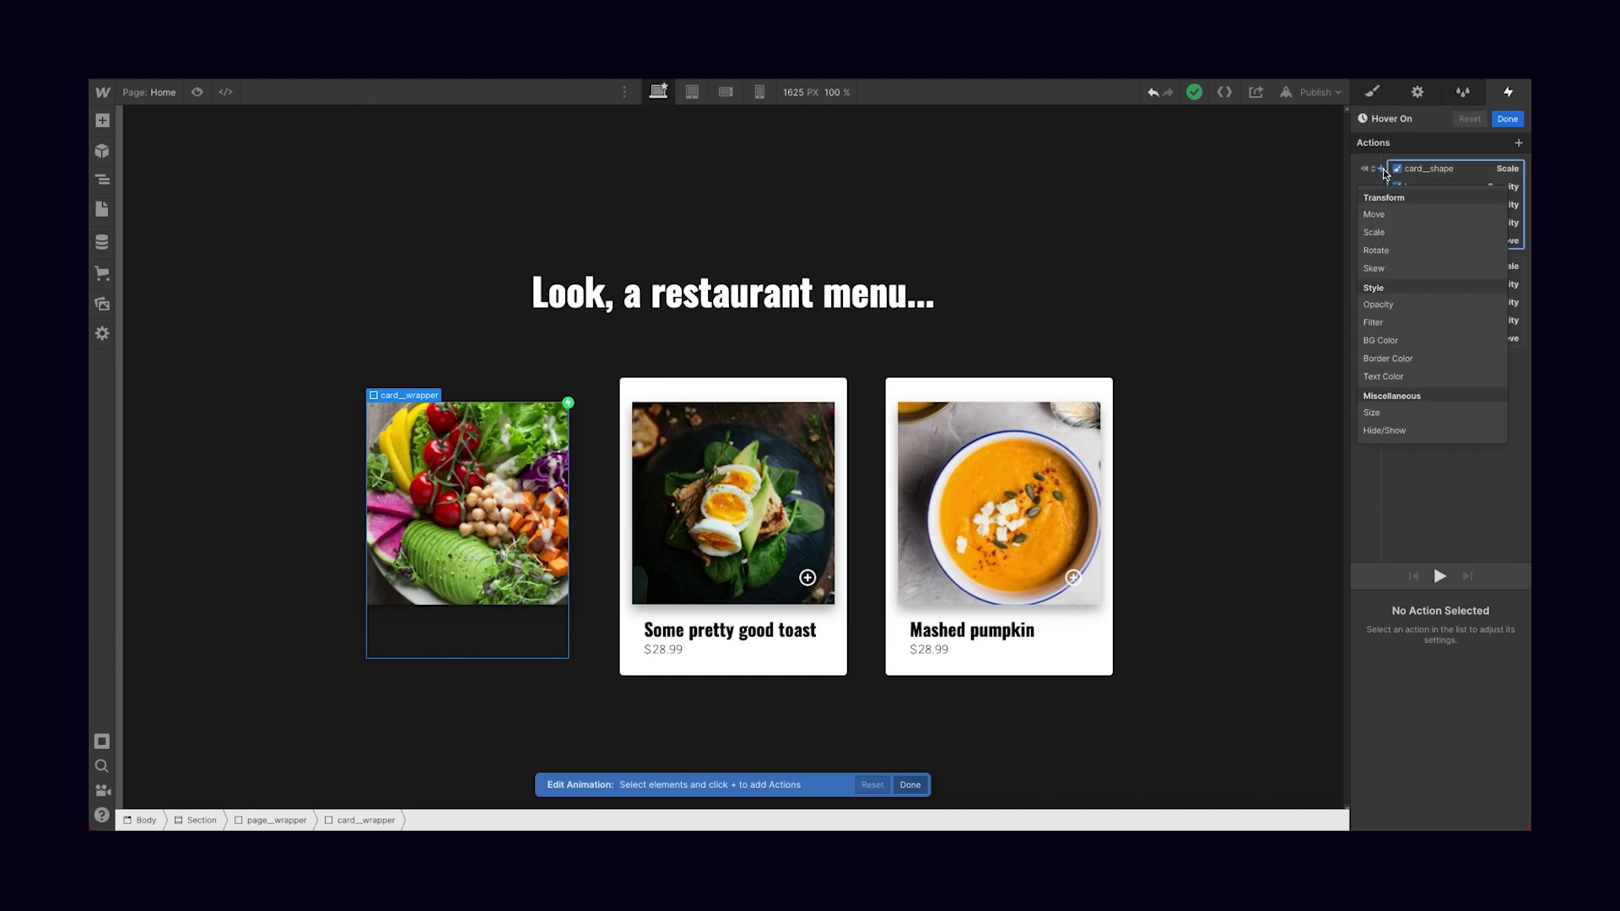
left_click(1410, 220)
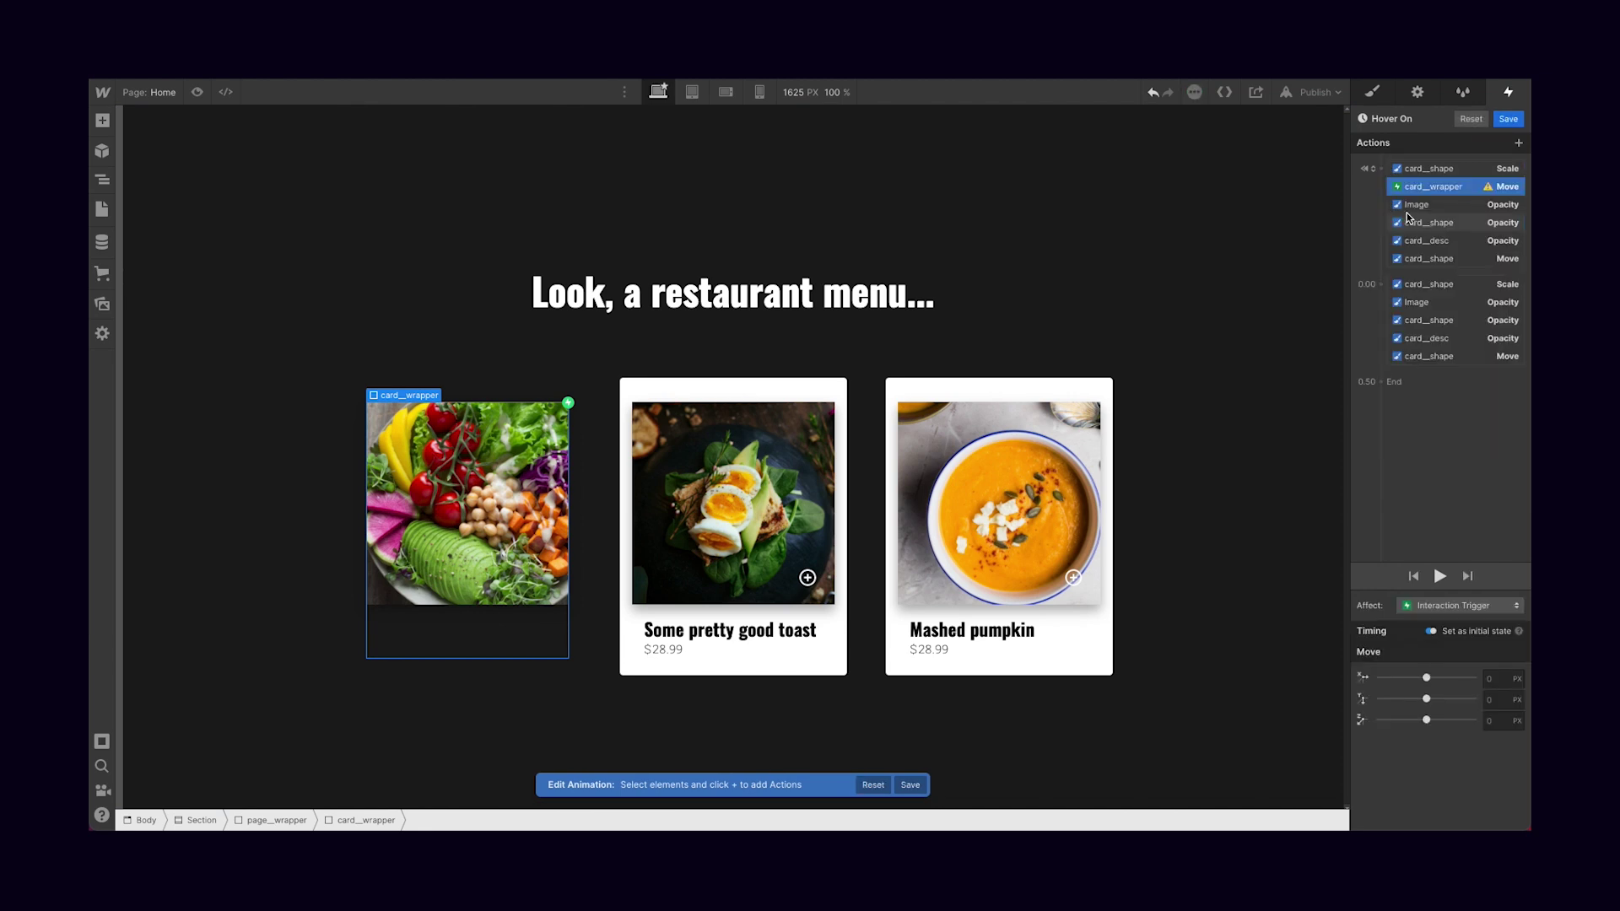
left_click(1499, 723)
type("0")
Change the target of the initial-state Move action from card__wrapper to the first card's card__image
right_click(1455, 191)
left_click(1463, 224)
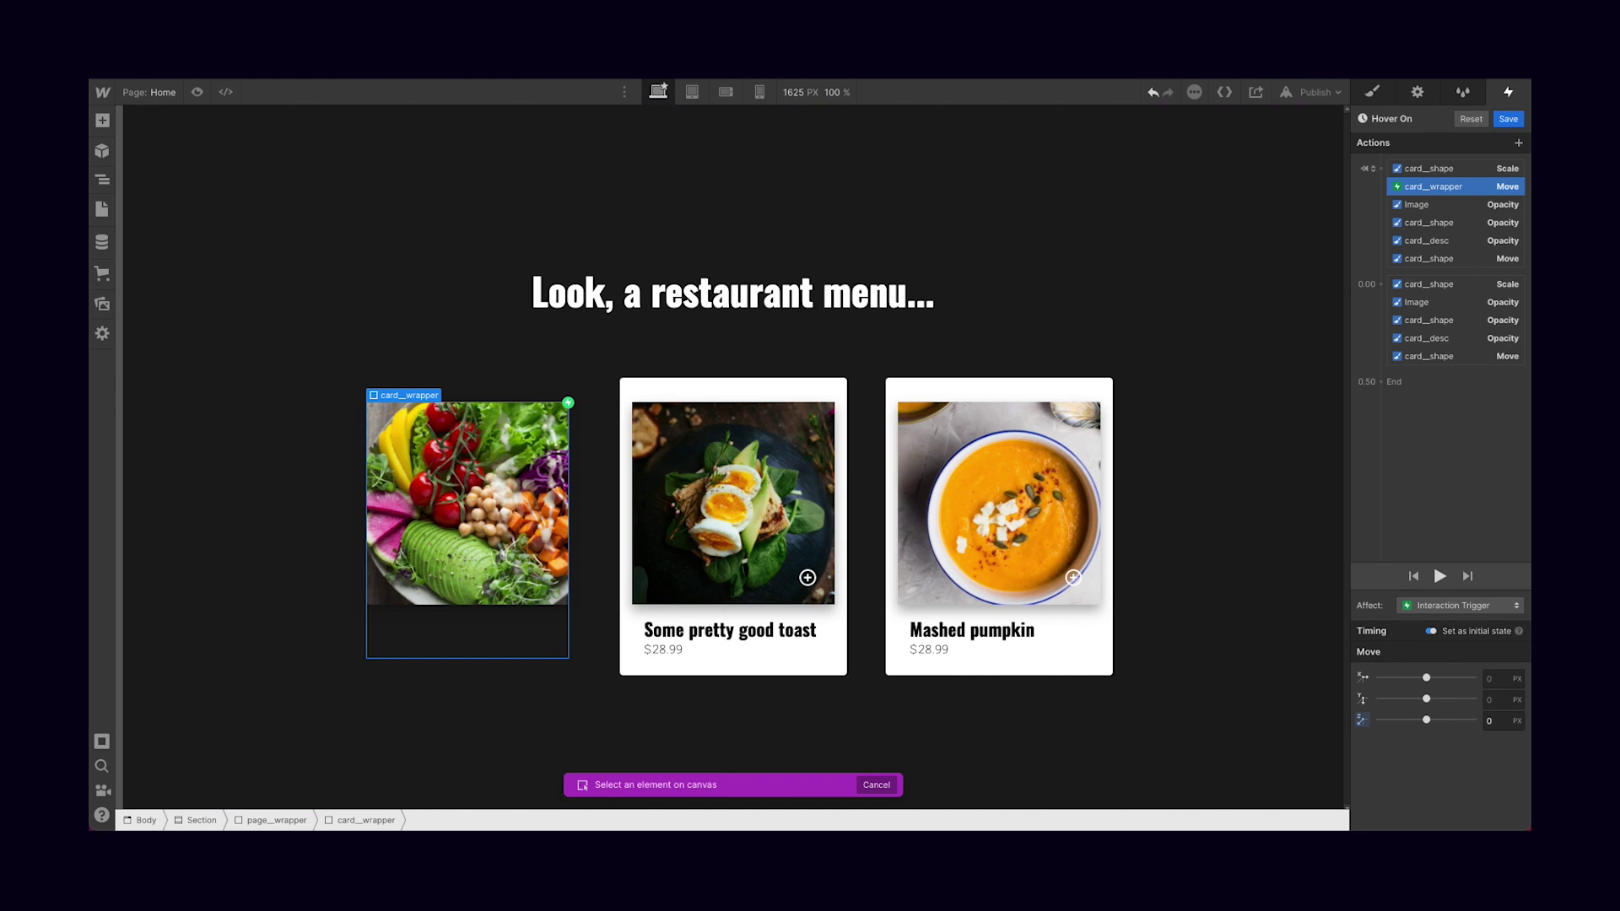
left_click(103, 179)
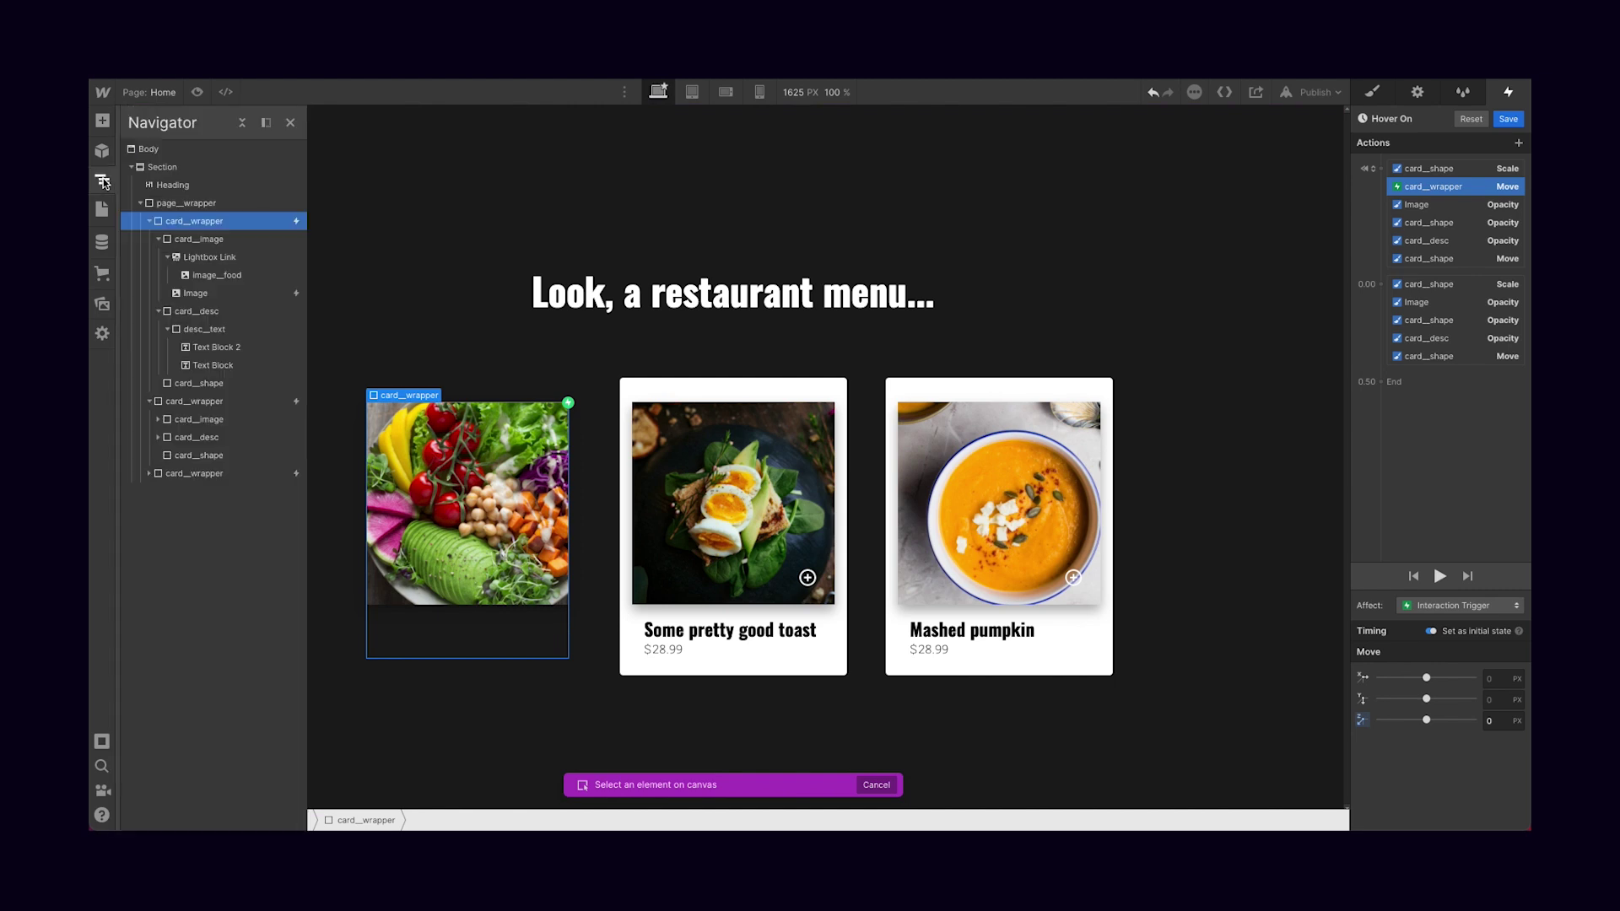
left_click(200, 241)
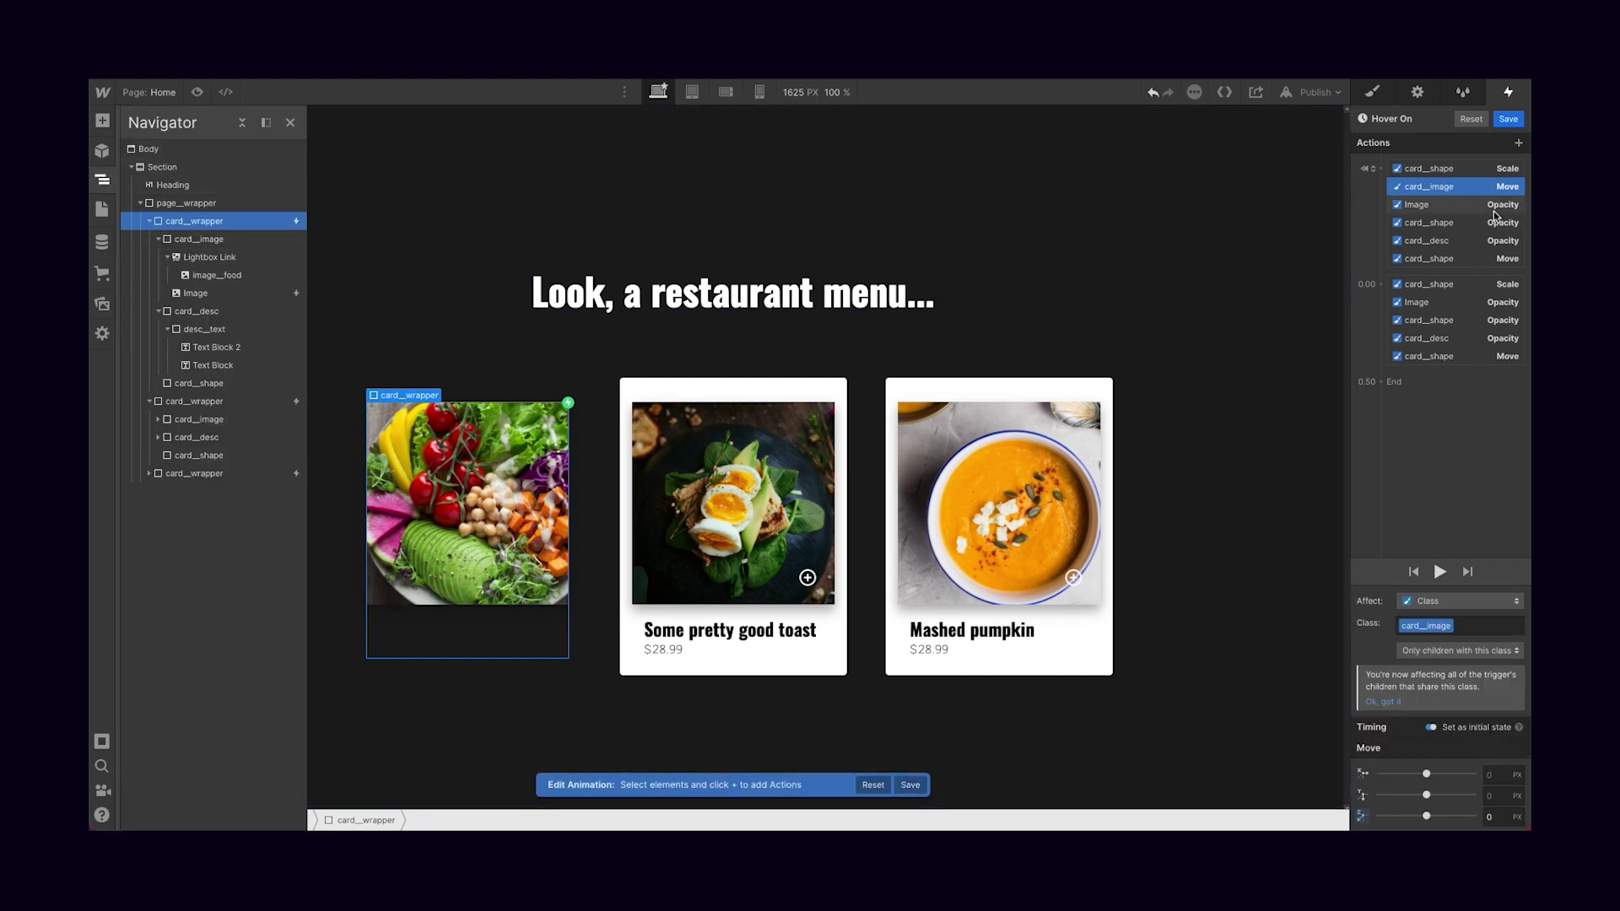
Add a Move action of 62 px on the Z axis at 0.00 s in Hover On and retarget it to card__image
left_click(1381, 284)
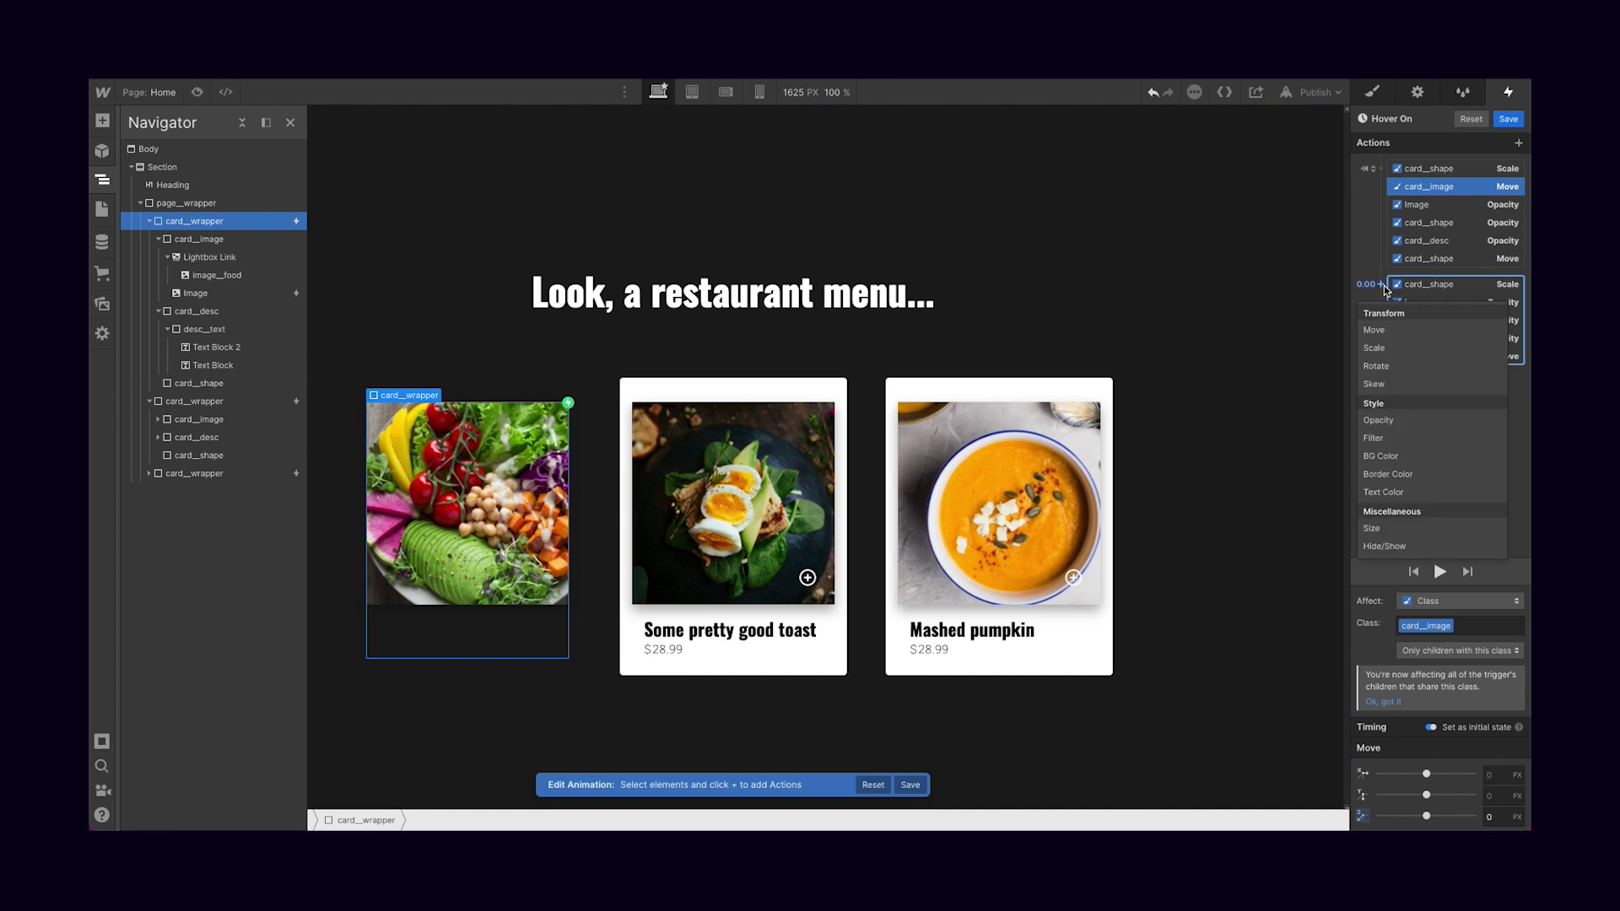
left_click(1404, 332)
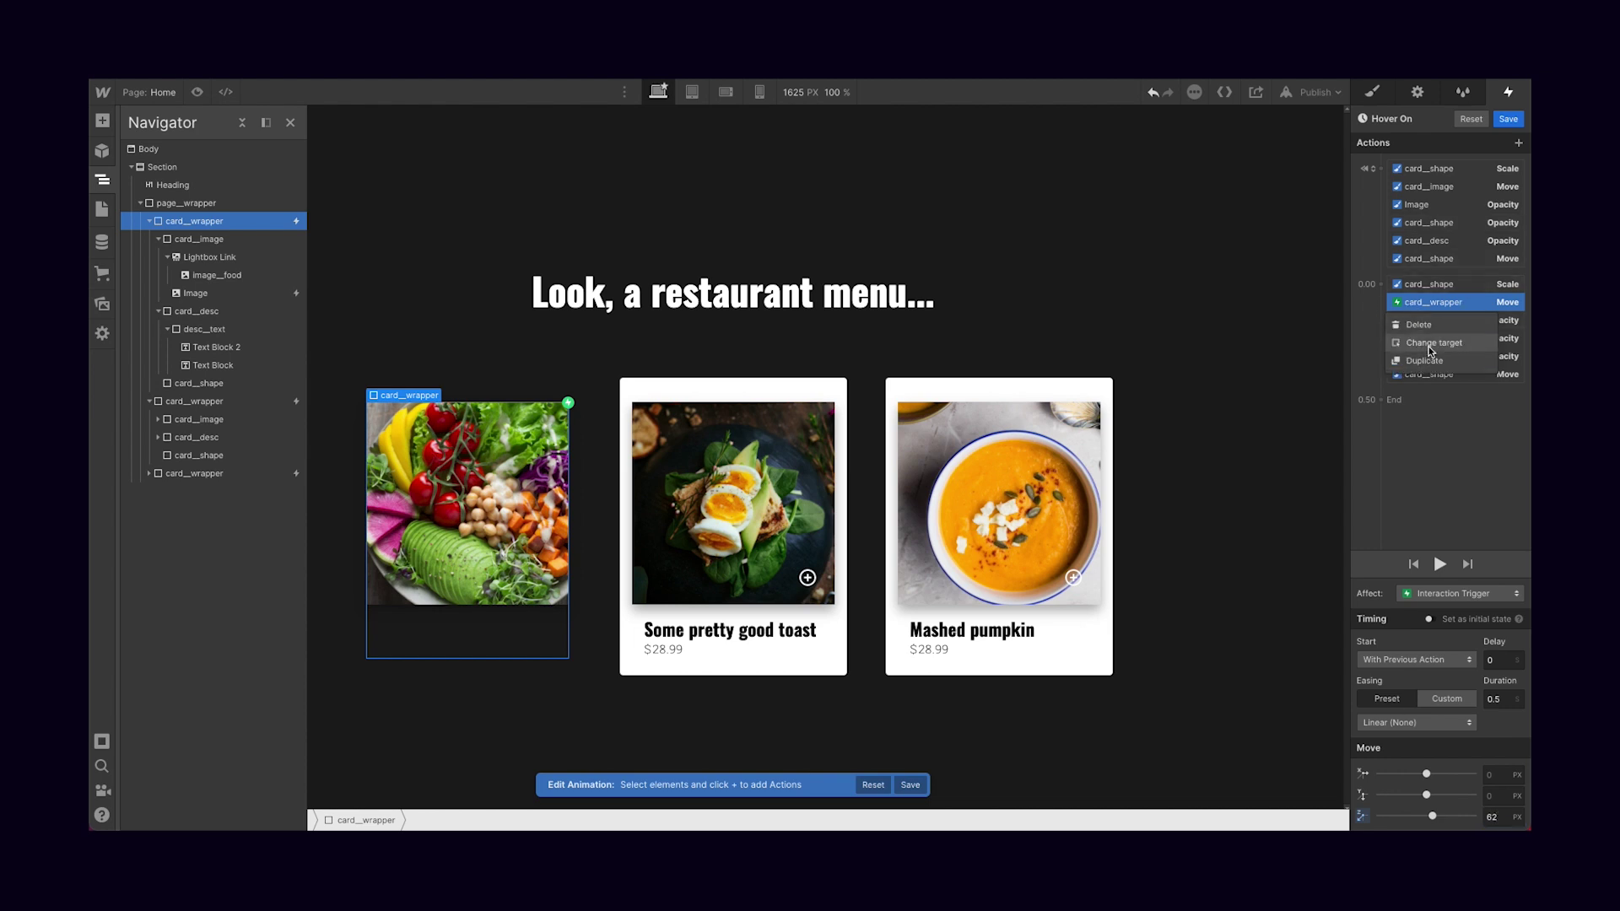
left_click(1431, 354)
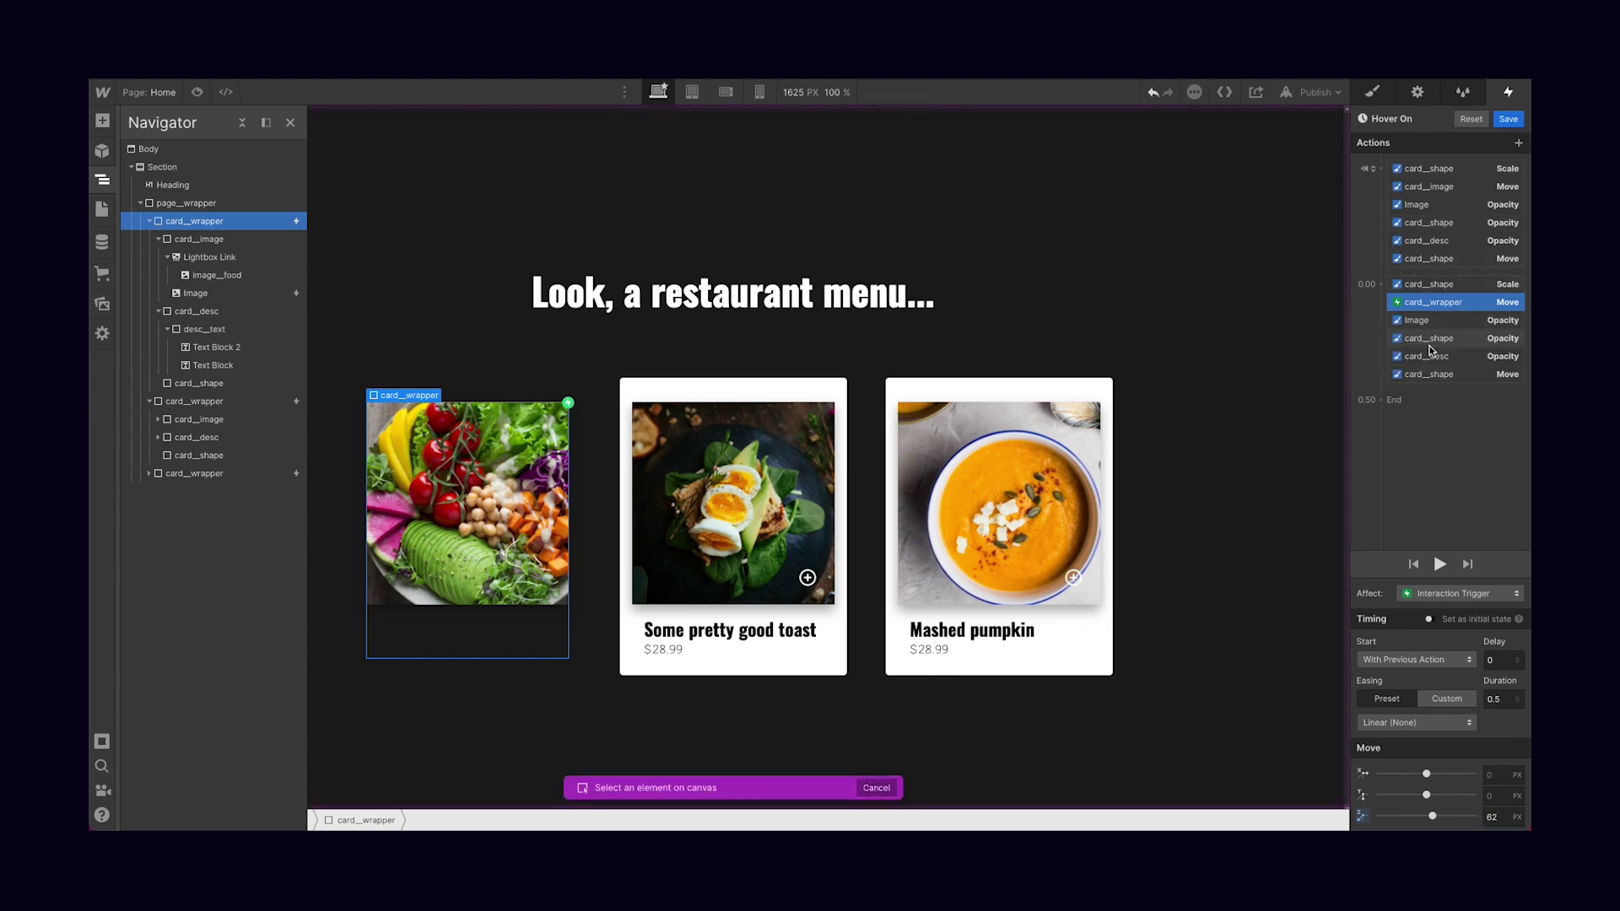
left_click(238, 241)
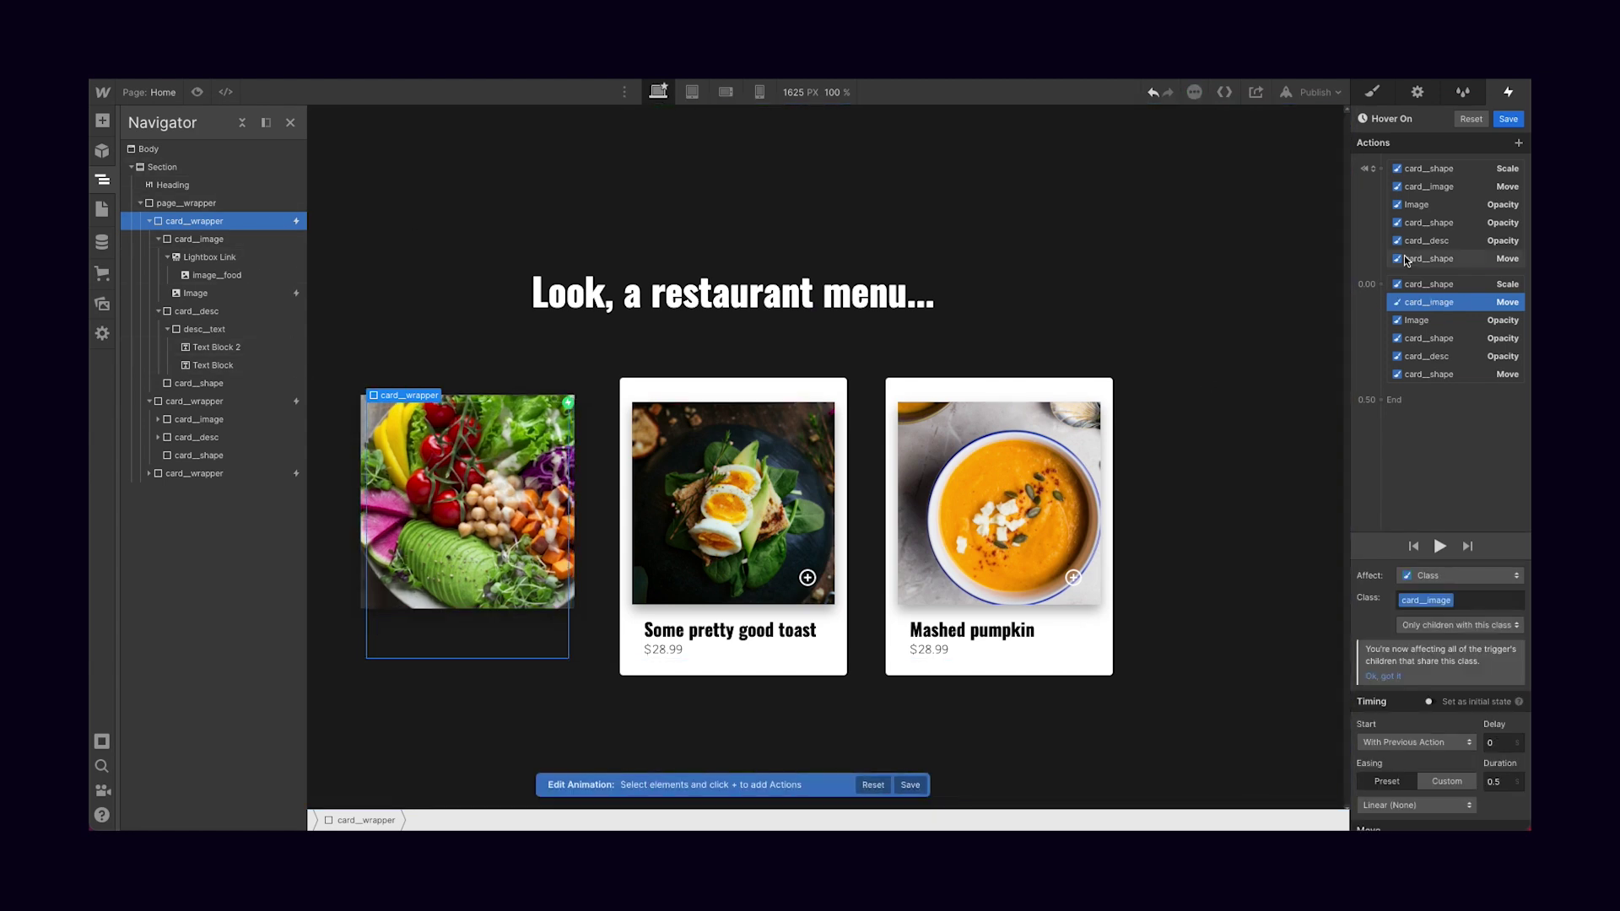
Set the easing of the card__image Move action to Out Expo and save the Hover On animation
scroll(1478, 785, "down", 2)
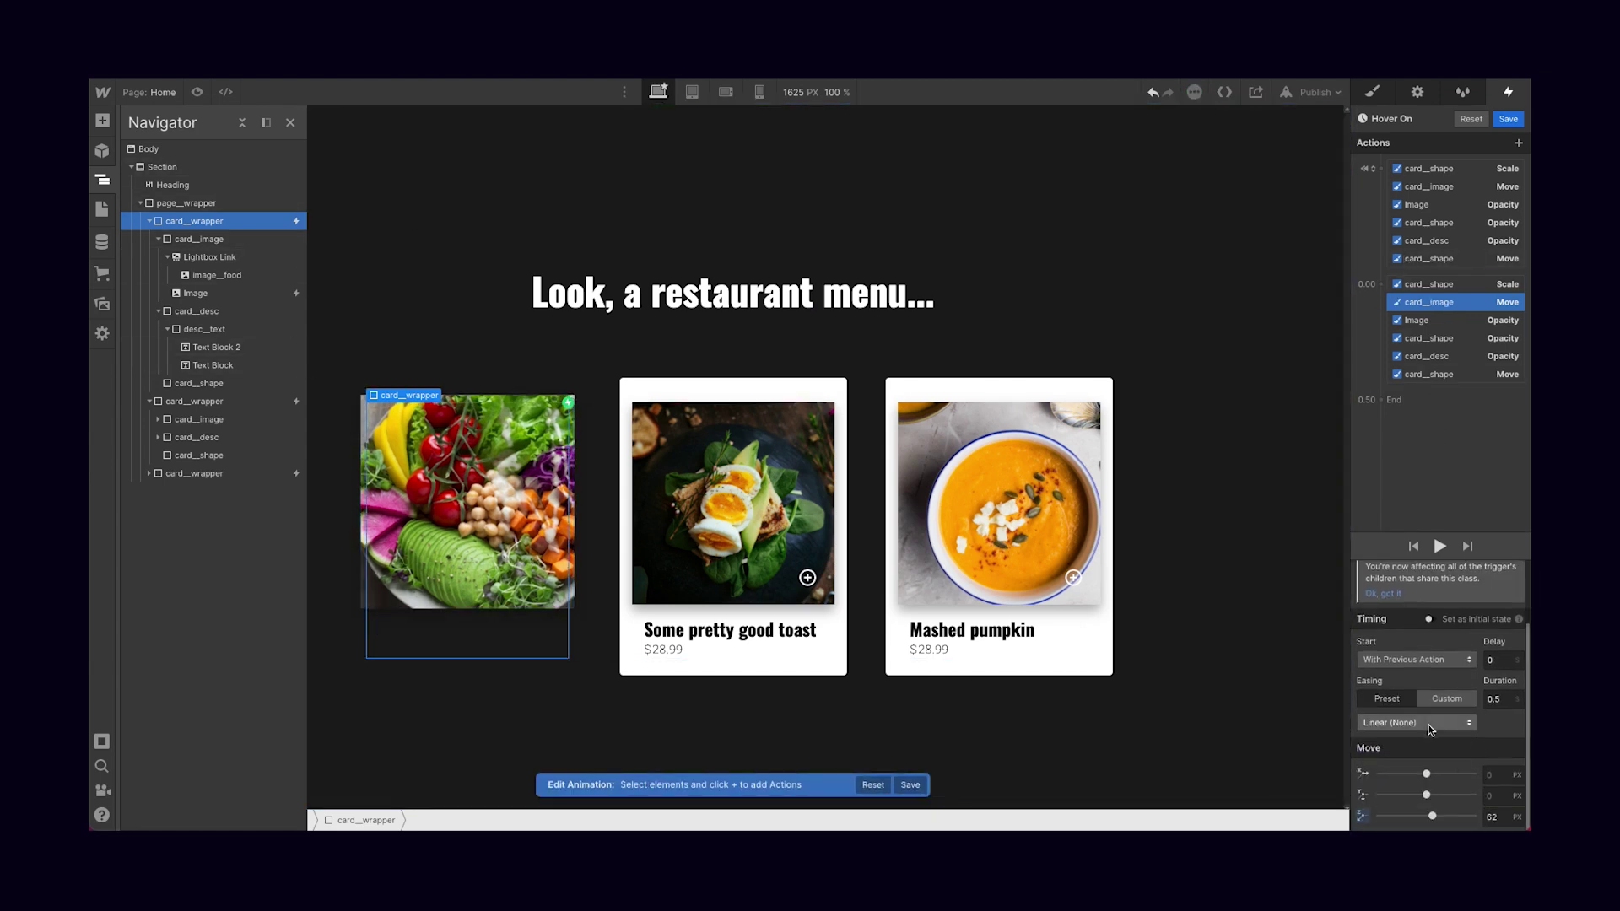
left_click(1429, 723)
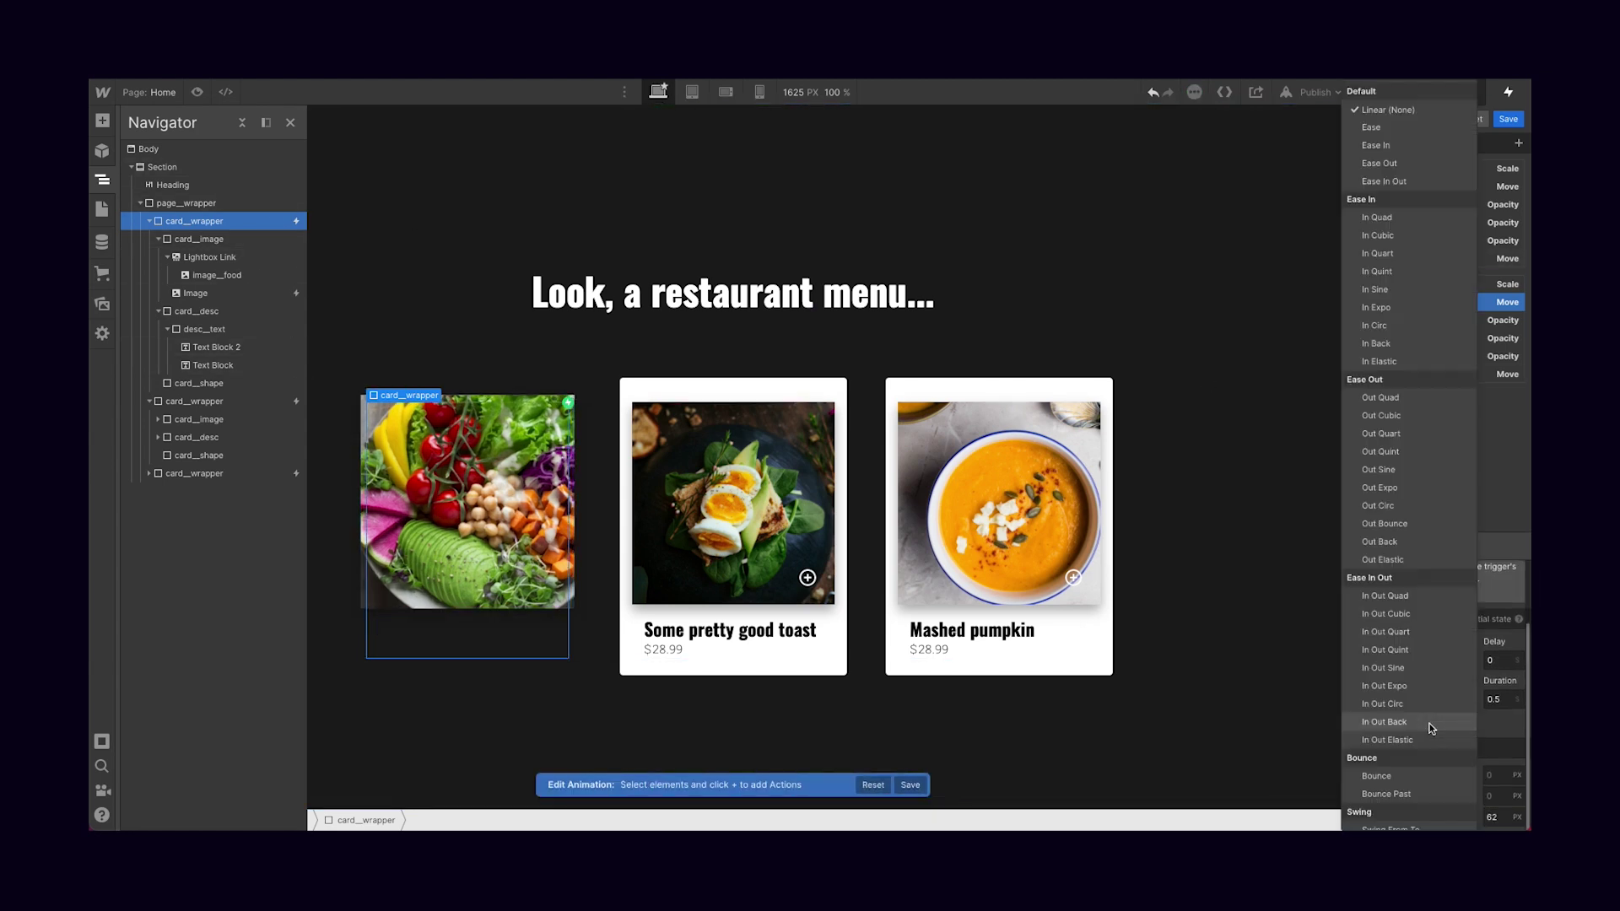
left_click(1404, 493)
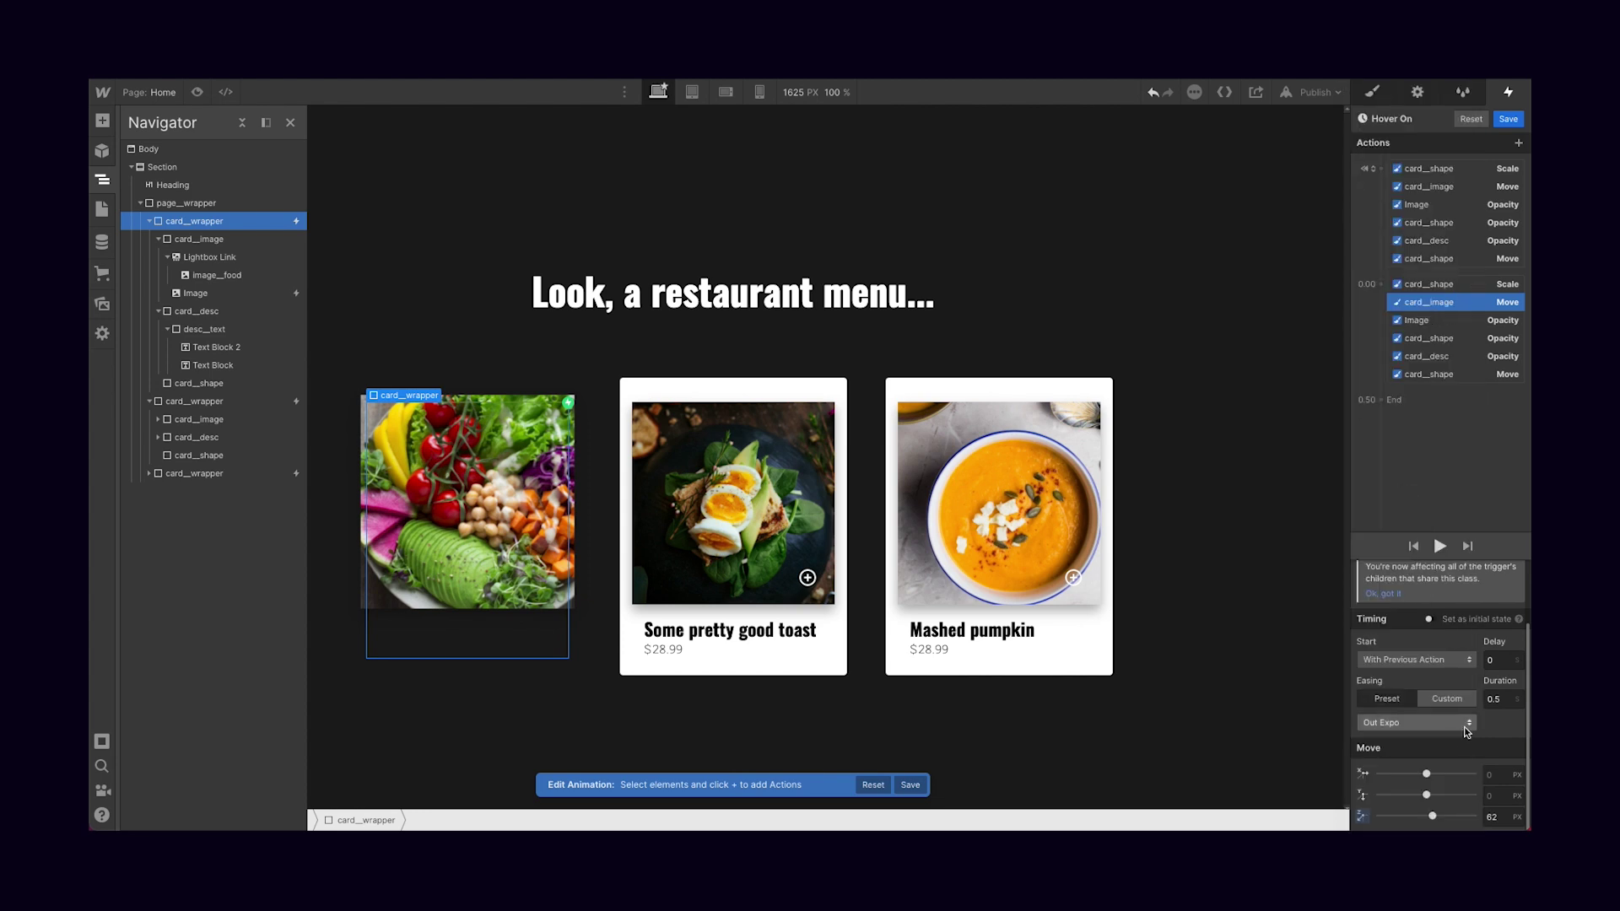
left_click(1509, 119)
Add a Move action at 0.00 s in the Hover Off animation and retarget it to the first card's card__image
left_click(1428, 441)
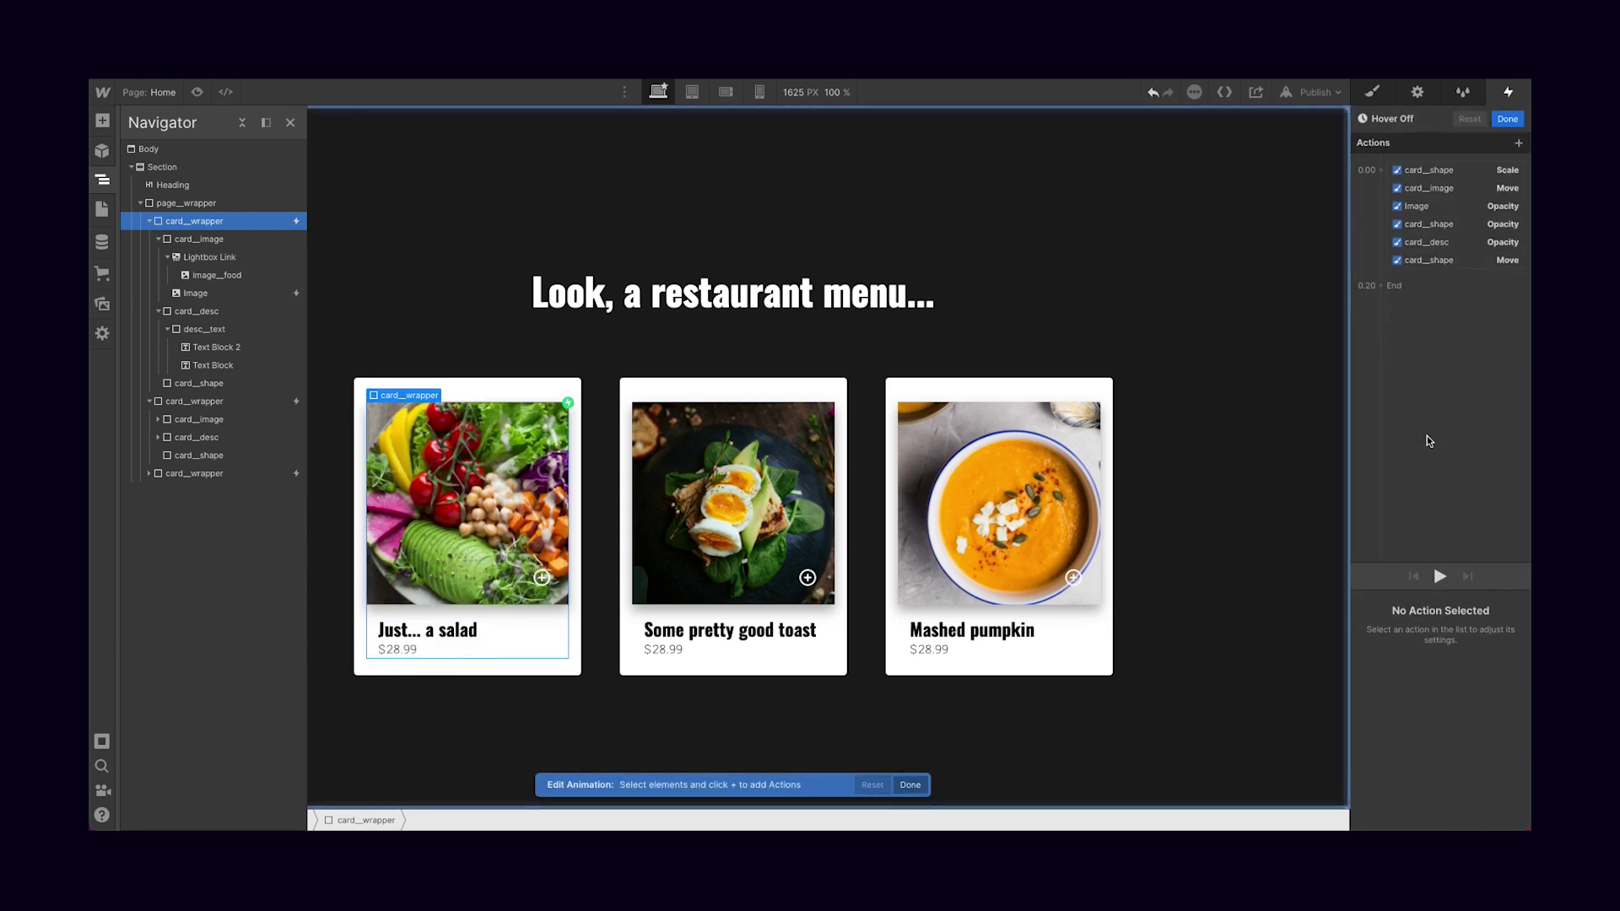
left_click(1381, 170)
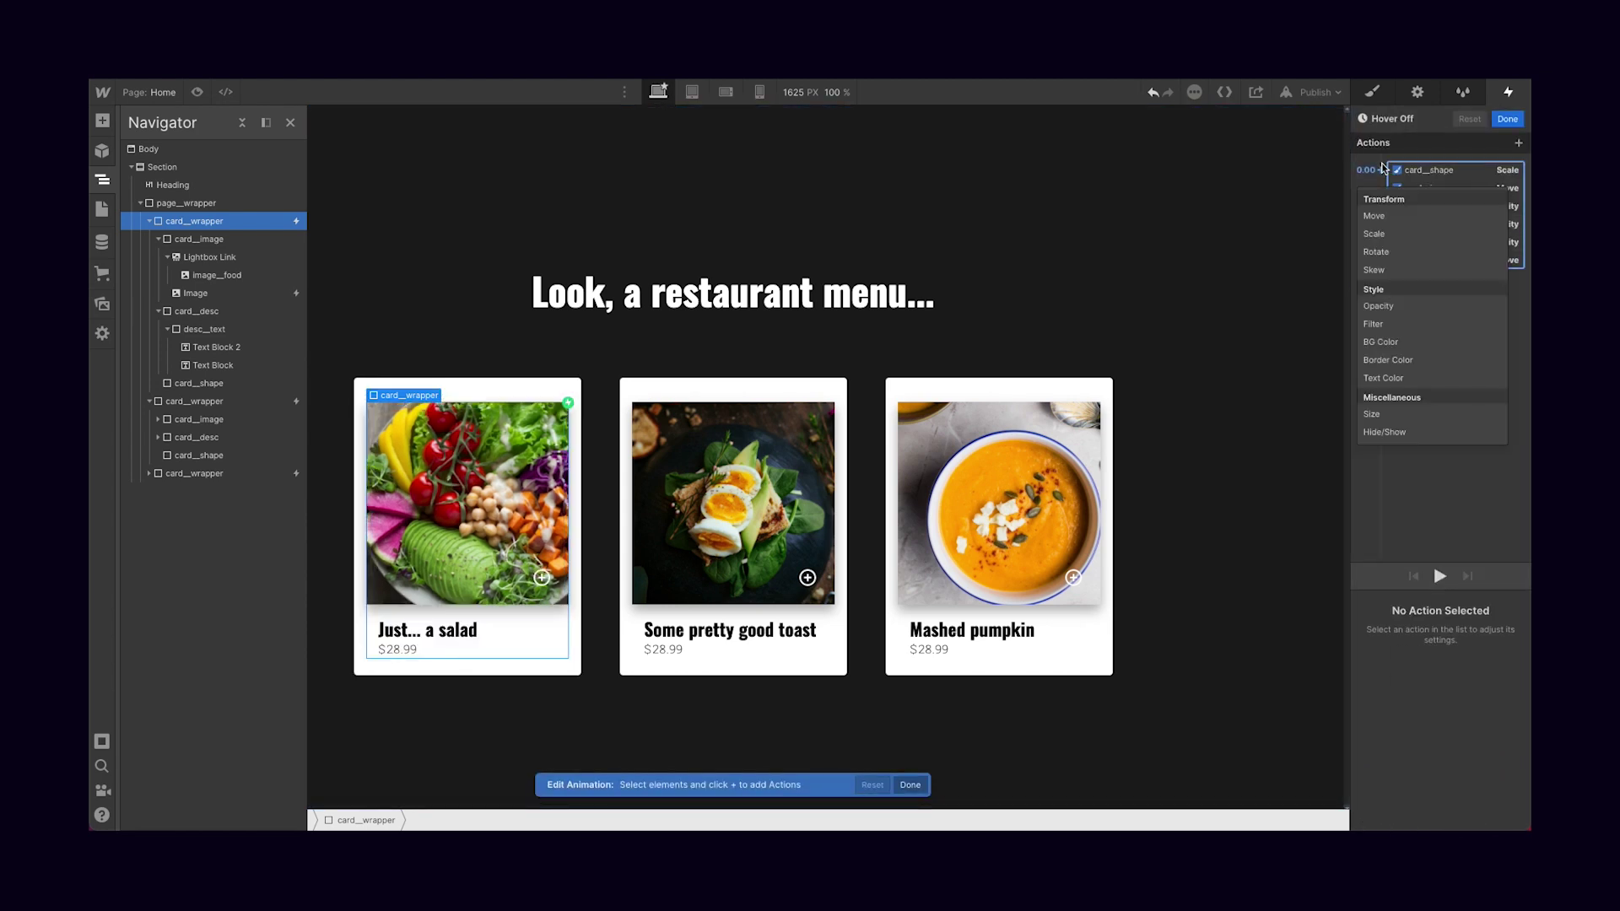
left_click(1403, 216)
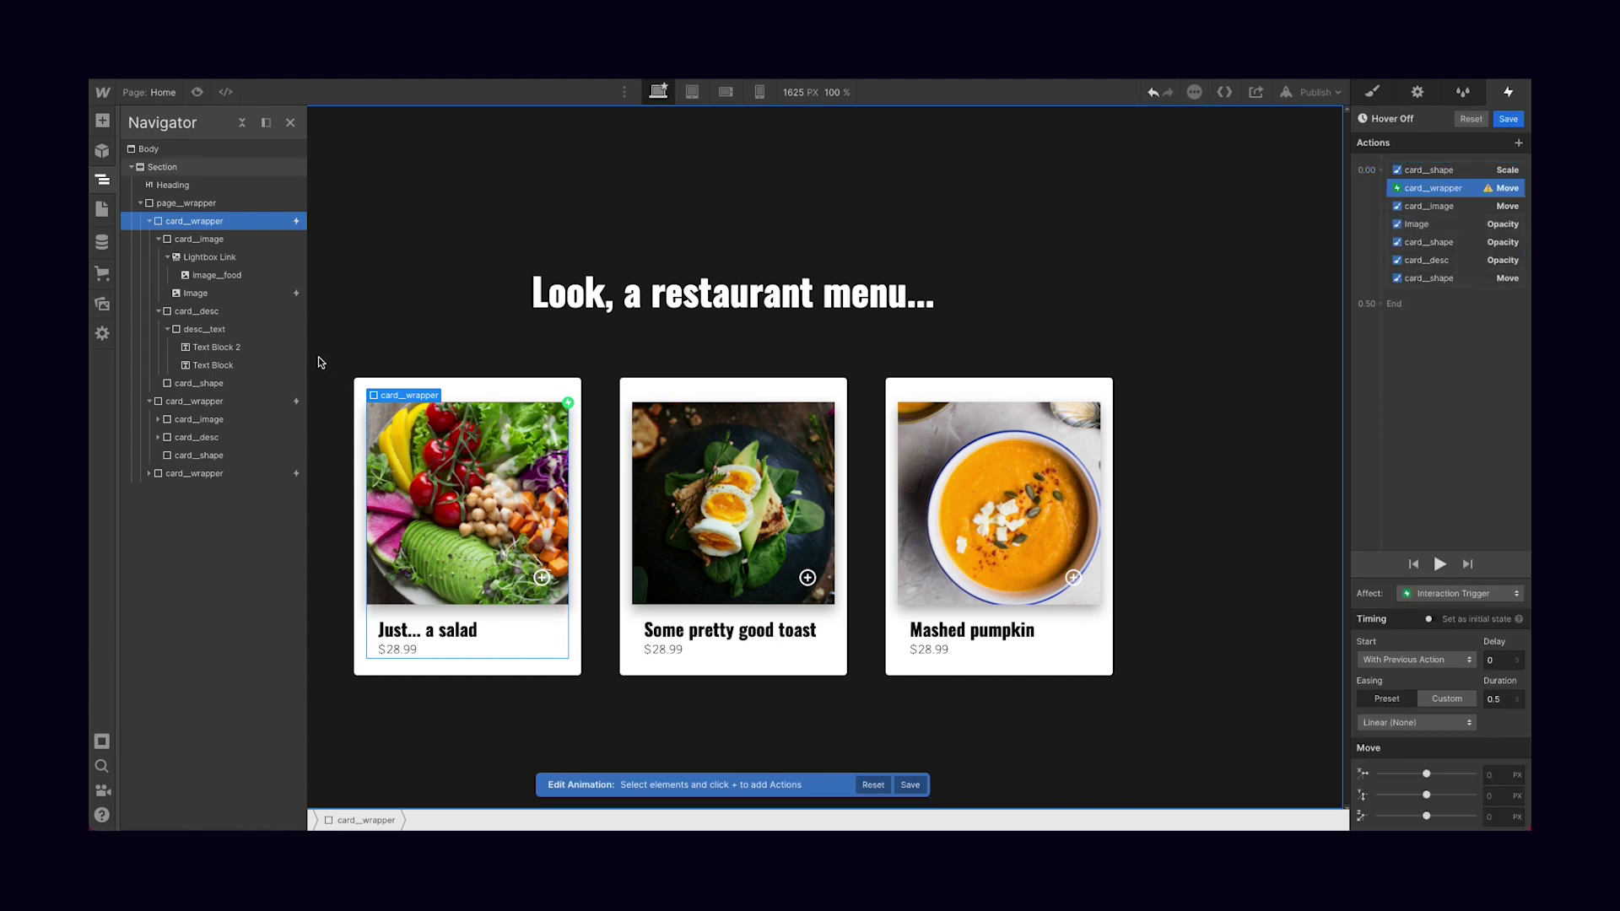
right_click(1465, 191)
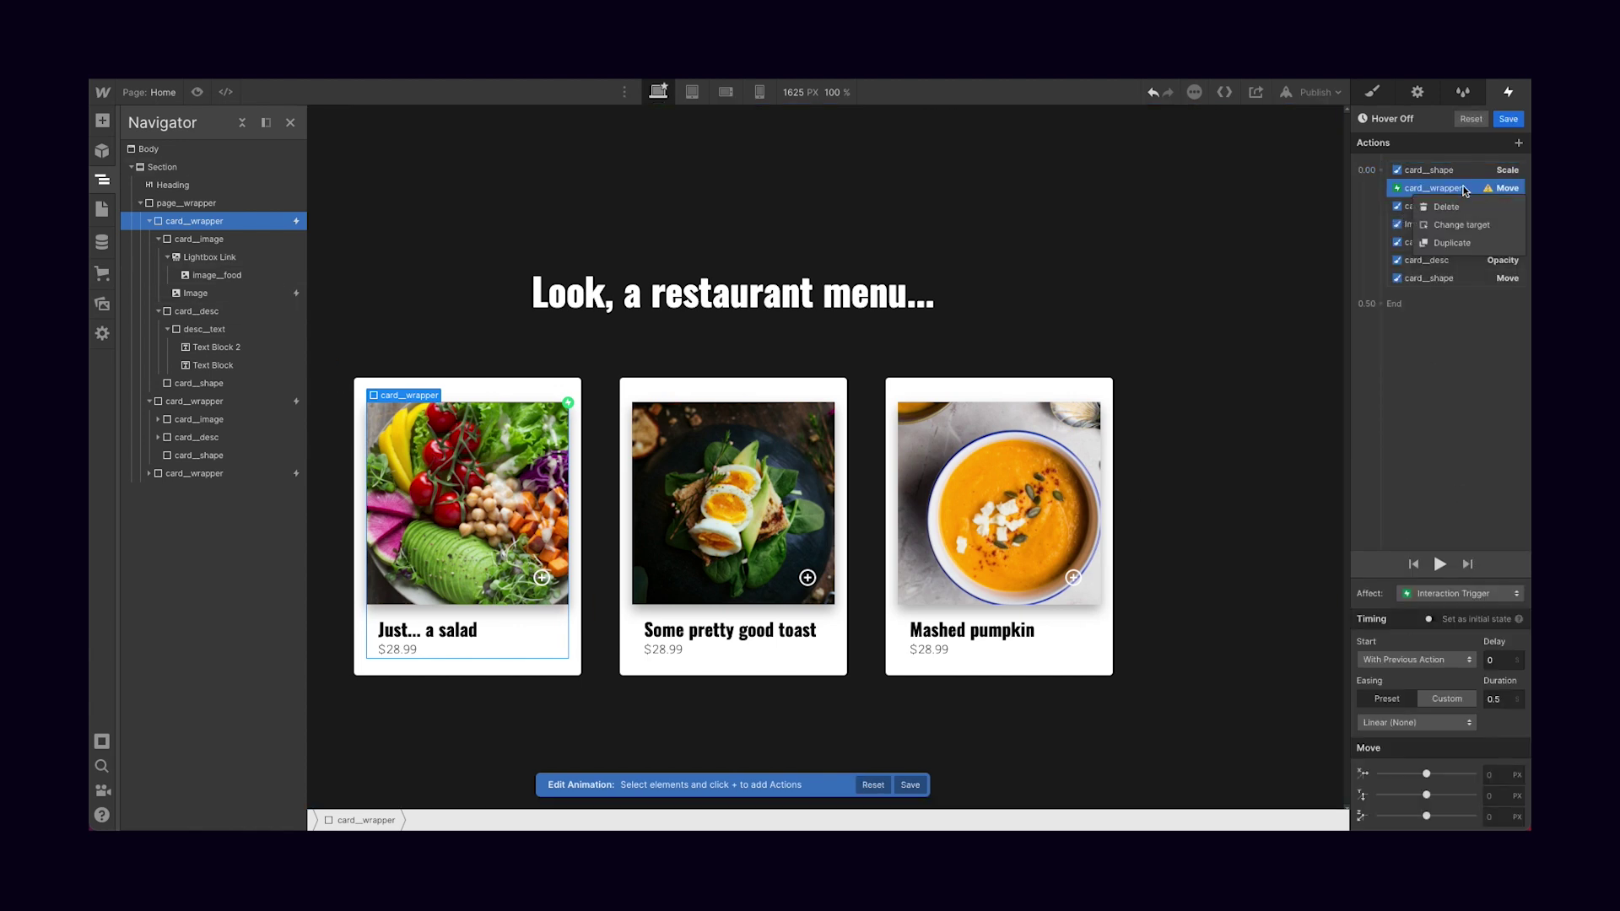
left_click(1472, 230)
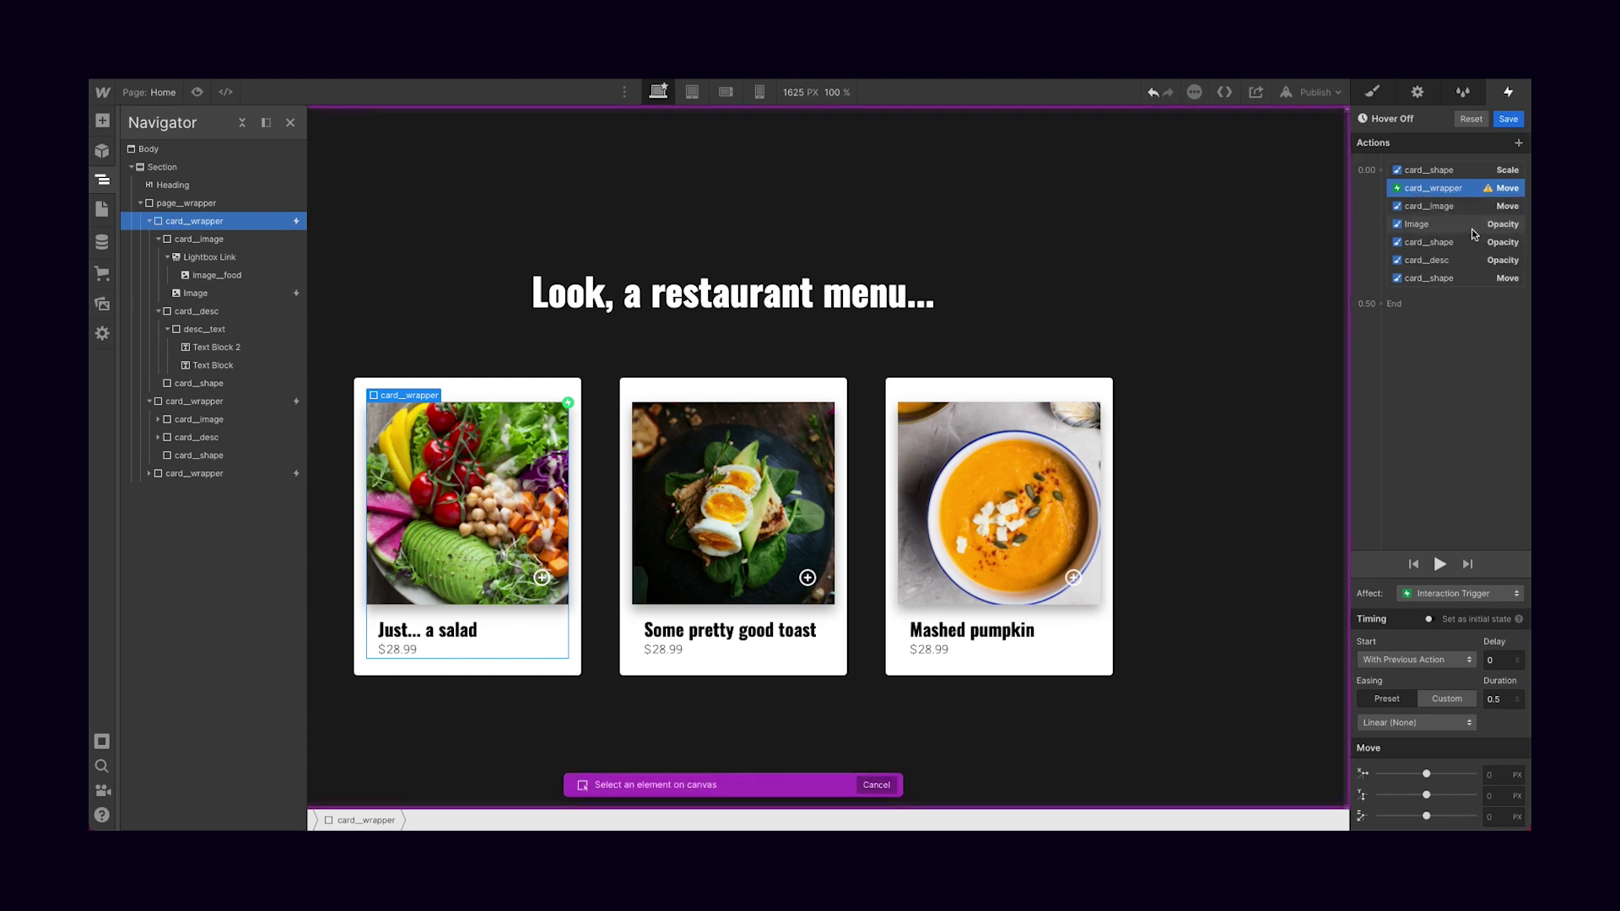
left_click(232, 242)
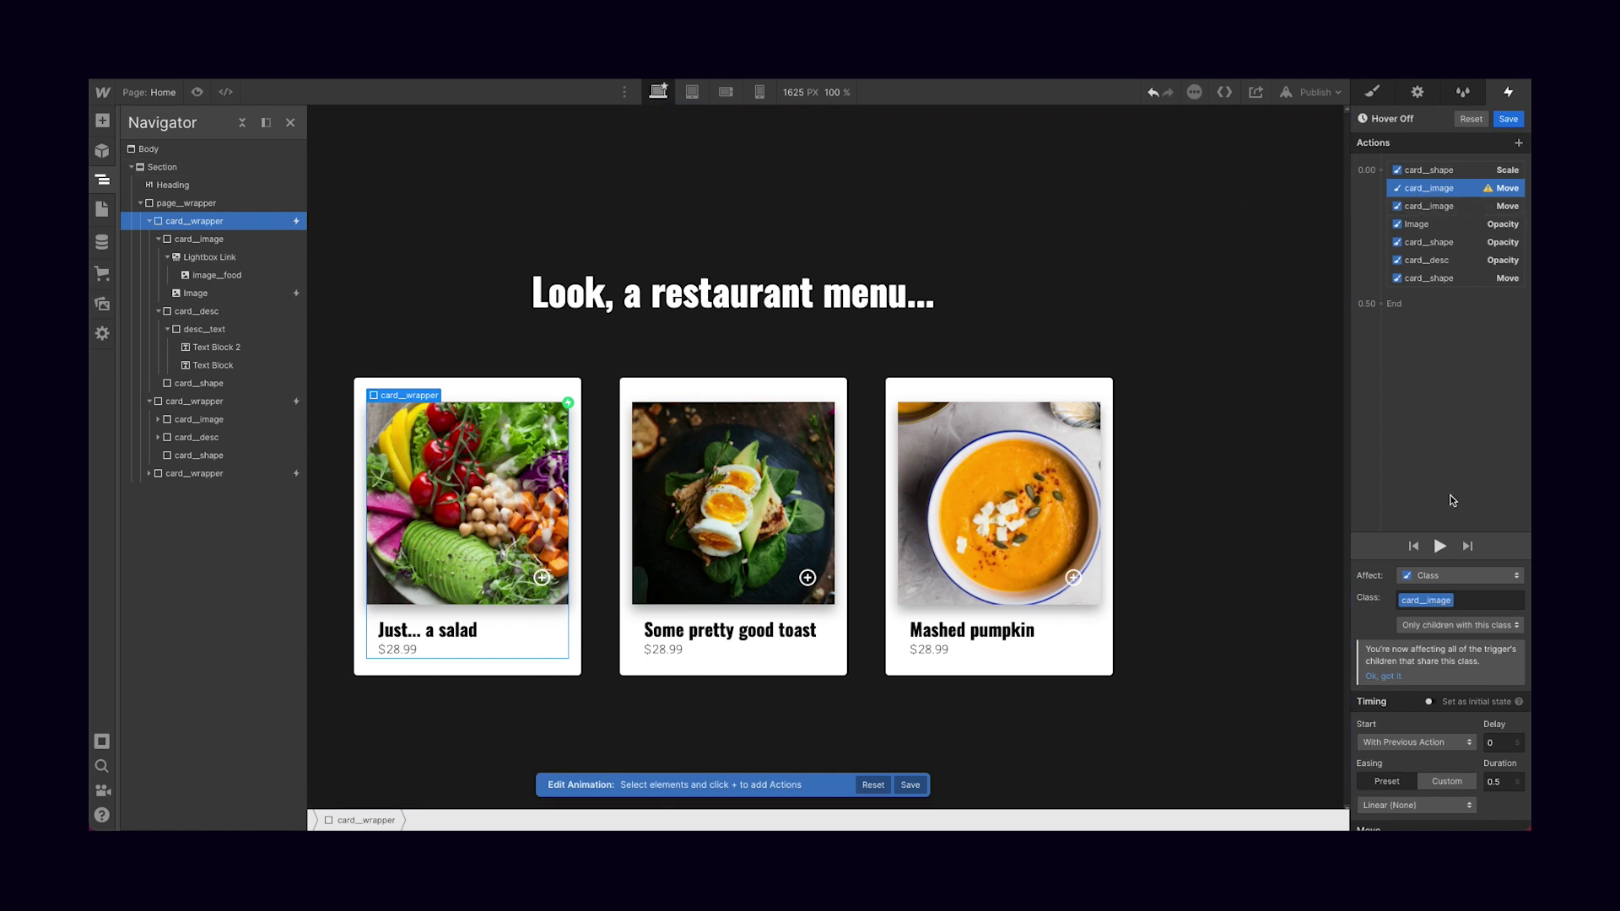
Set the new Hover Off Move action to 0 px on the Z axis with a 0.2 s duration and adjusted easing, then save
scroll(1473, 756, "down", 1)
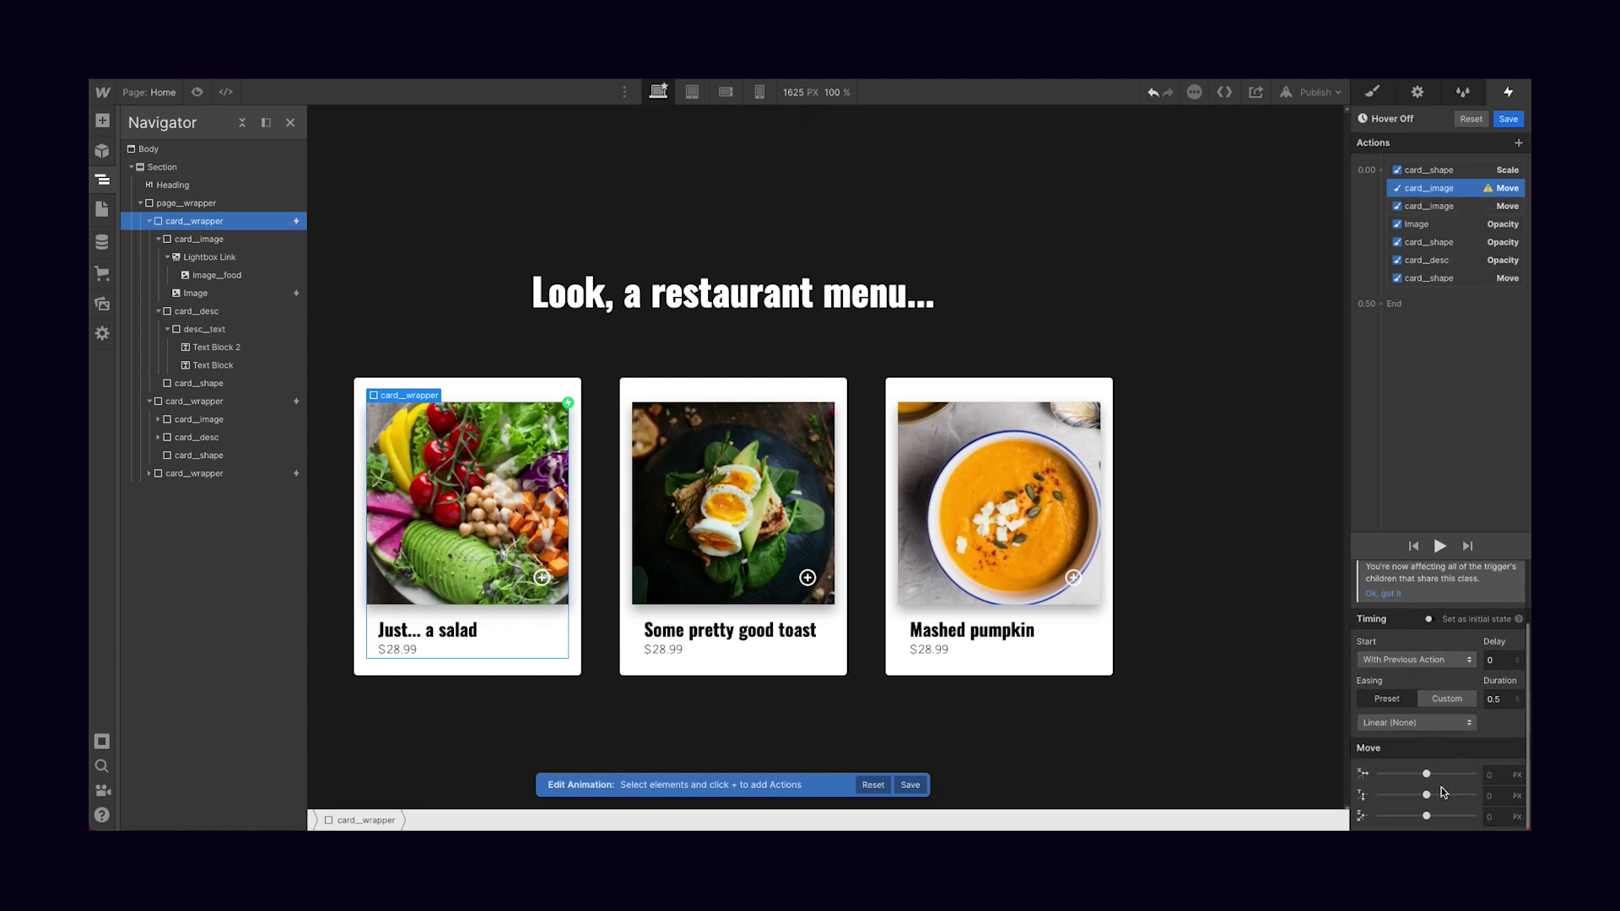
type("0")
left_click(1503, 705)
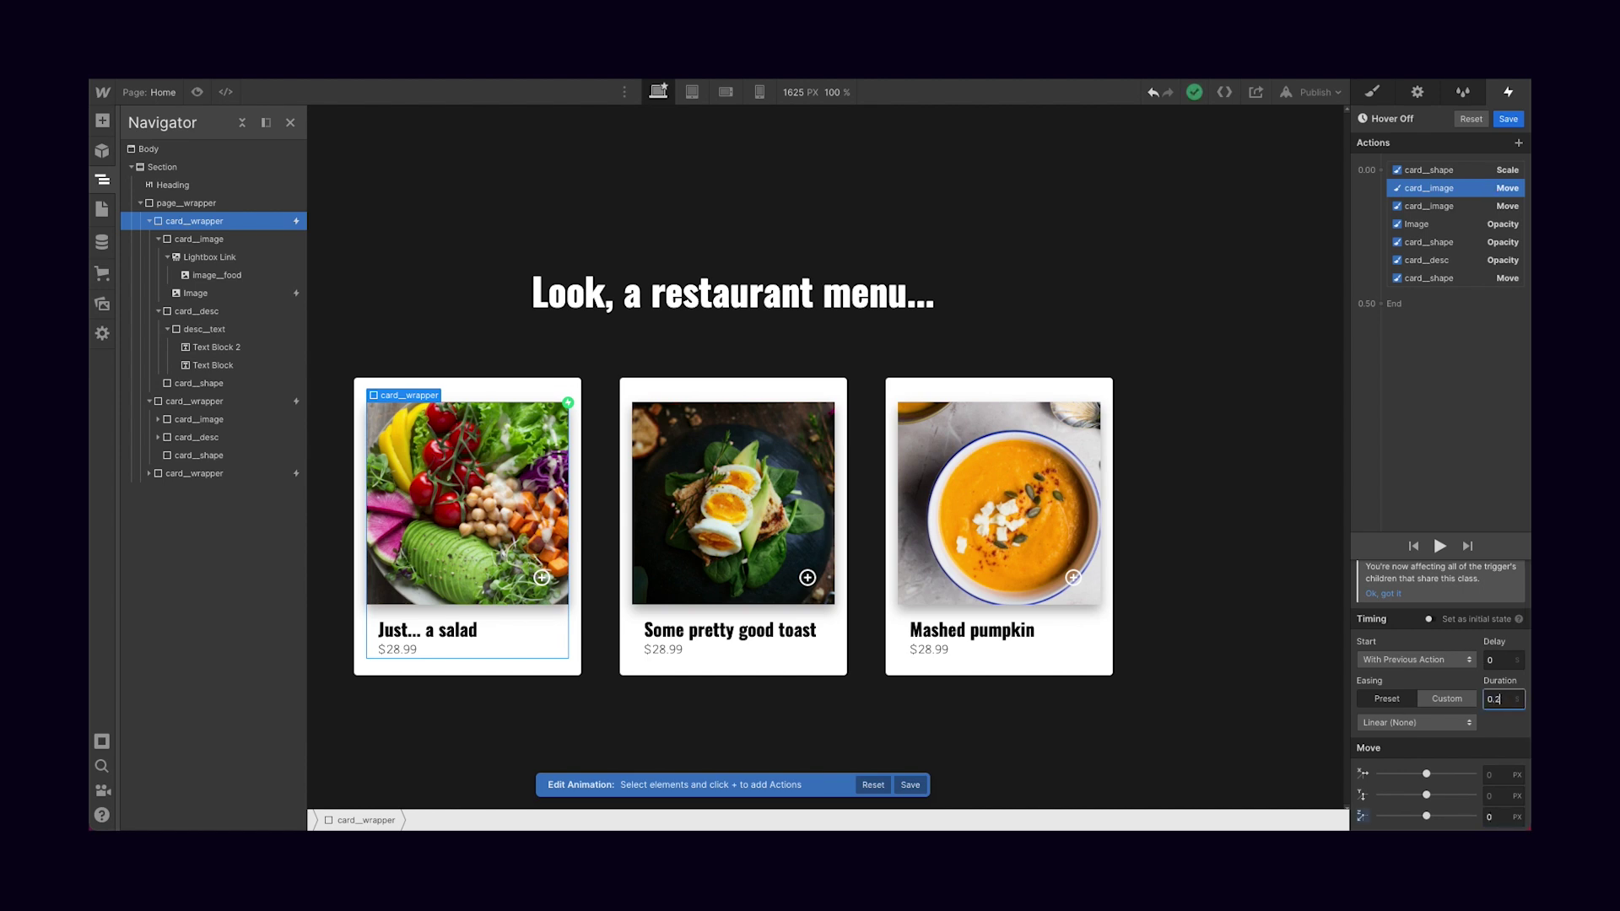
left_click(1397, 723)
left_click(1430, 180)
left_click(1508, 119)
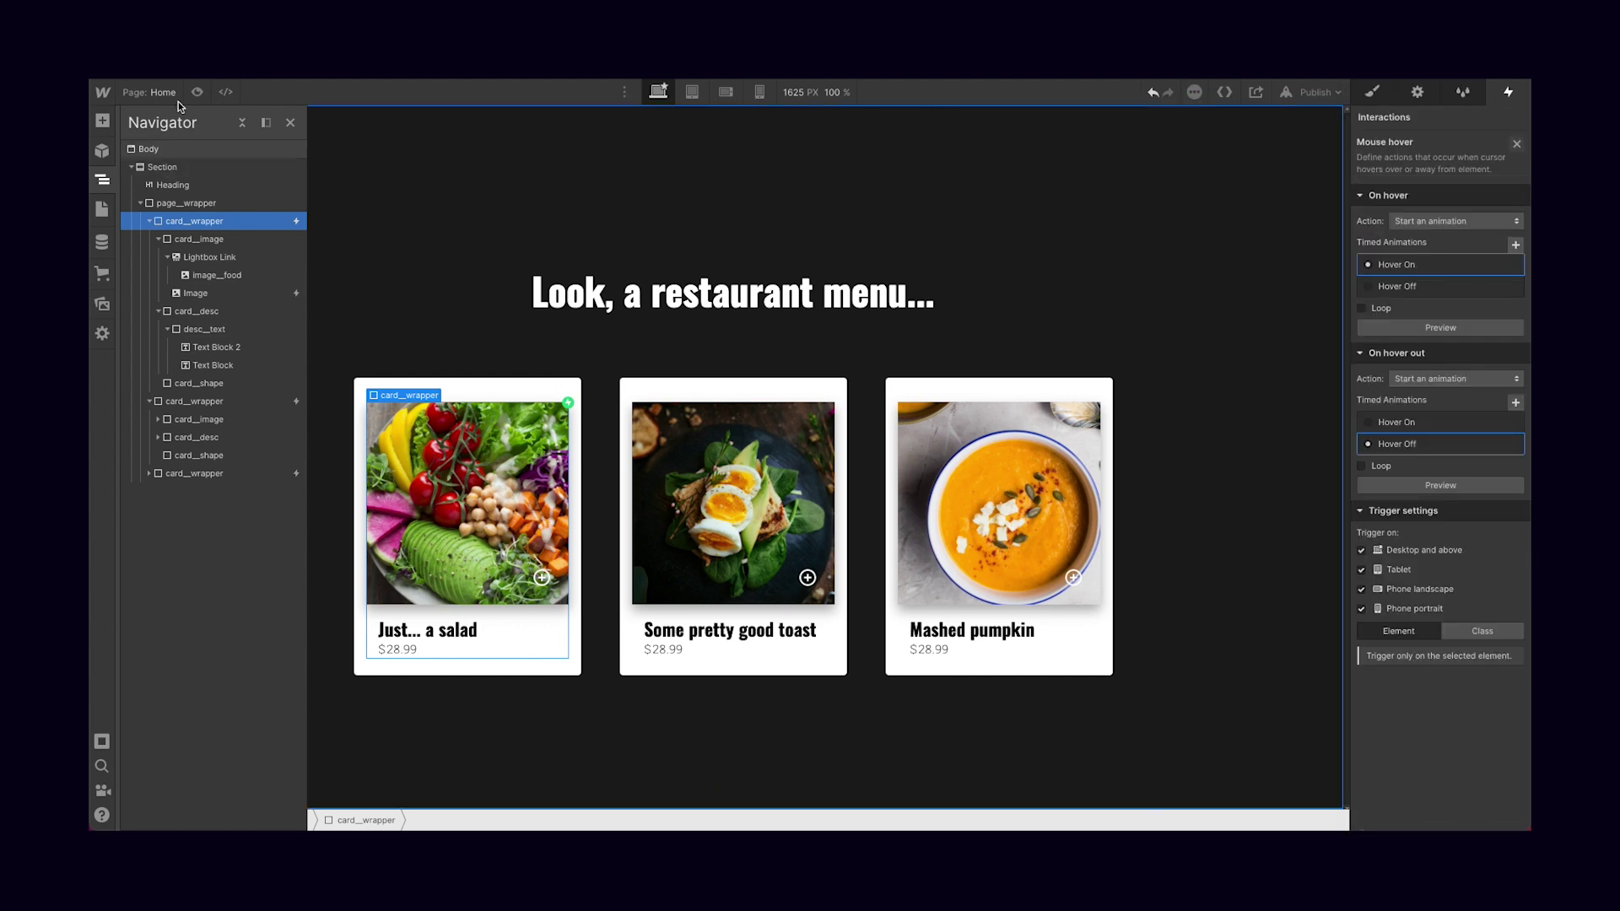
Preview the page to check the first card's image movement on hover and hover out
left_click(194, 92)
mouse_move(561, 486)
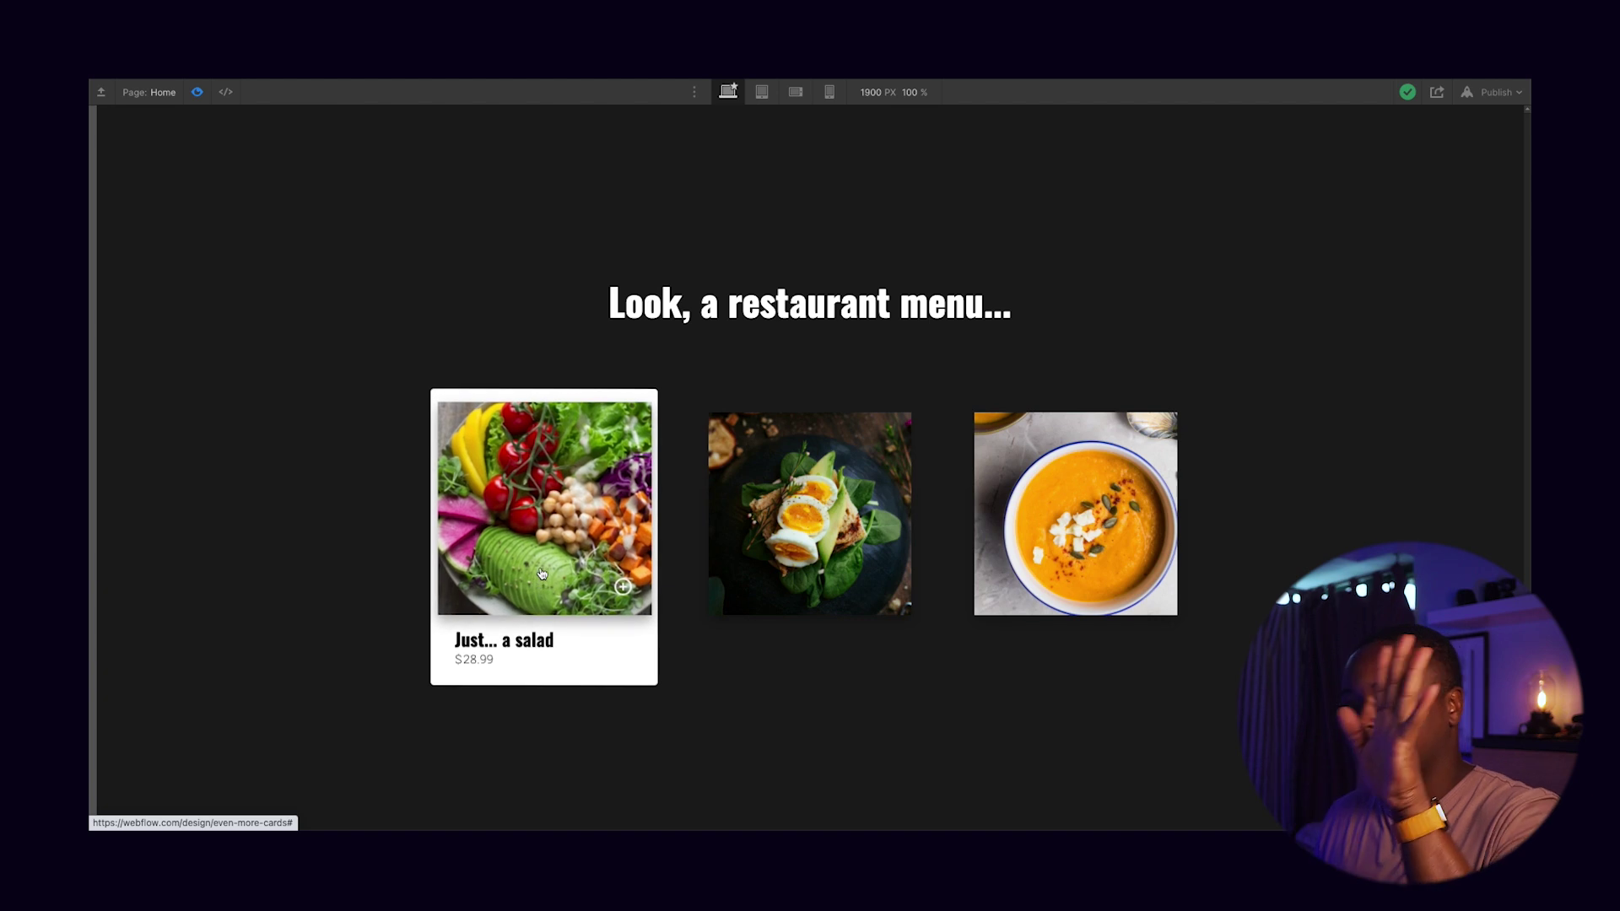
left_click(197, 93)
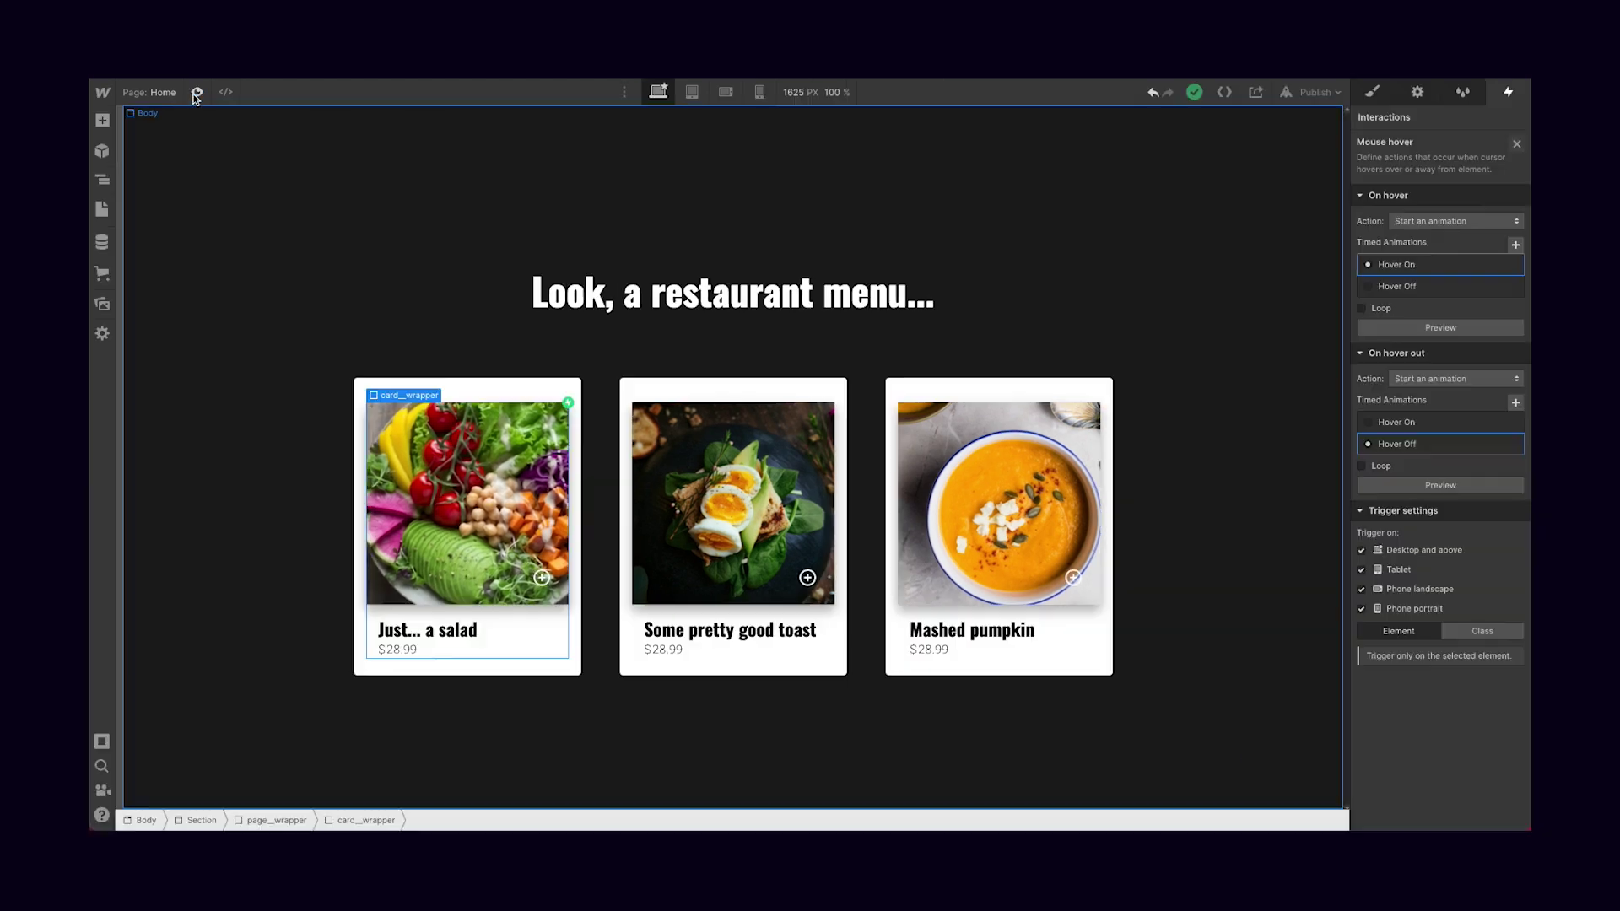
Reverse card__wrapper's Y-axis rotations in the 3D Hover animation's Mouse X Actions, setting the 0% keyframe to -20 degrees
left_click(1517, 144)
left_click(1421, 211)
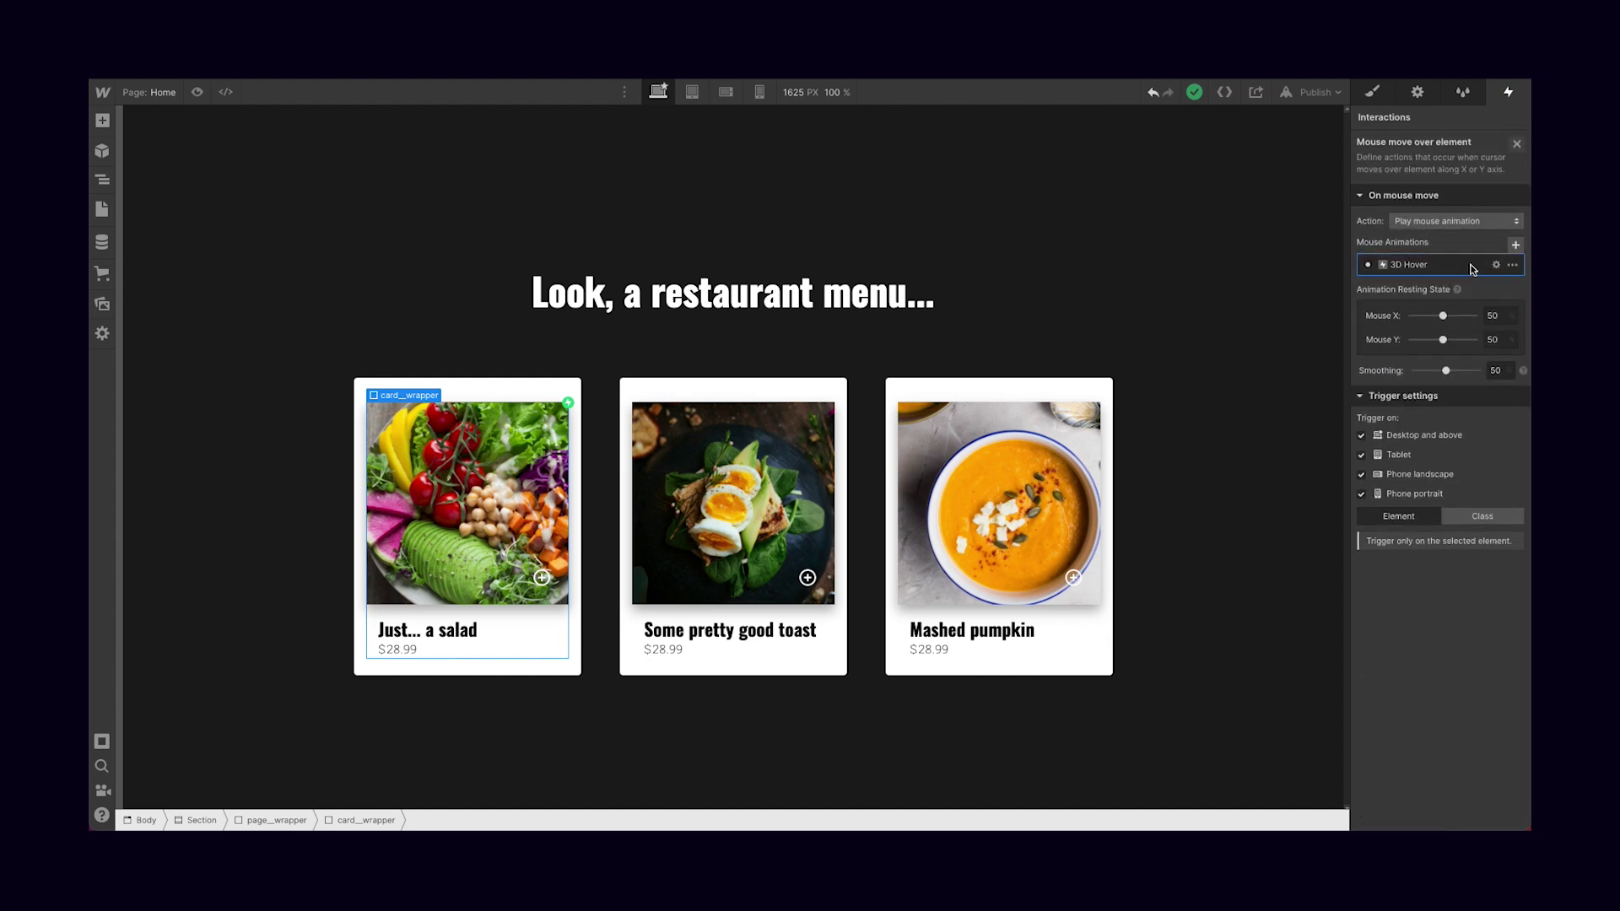
left_click(1426, 265)
left_click(1461, 170)
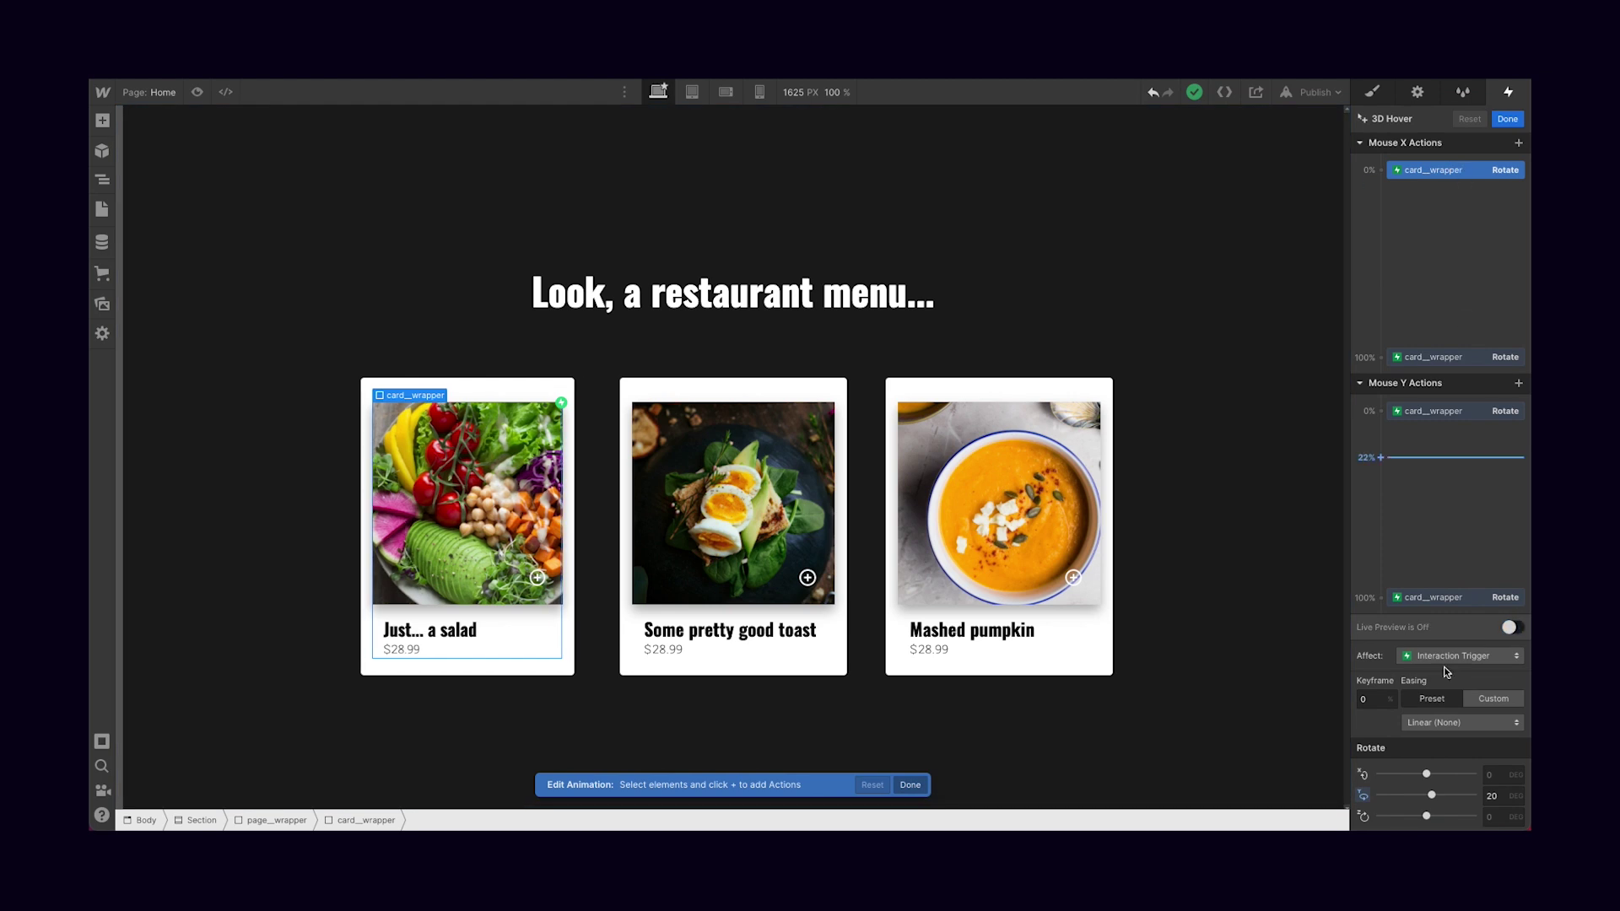
left_click(1490, 796)
type("-20")
key("Return")
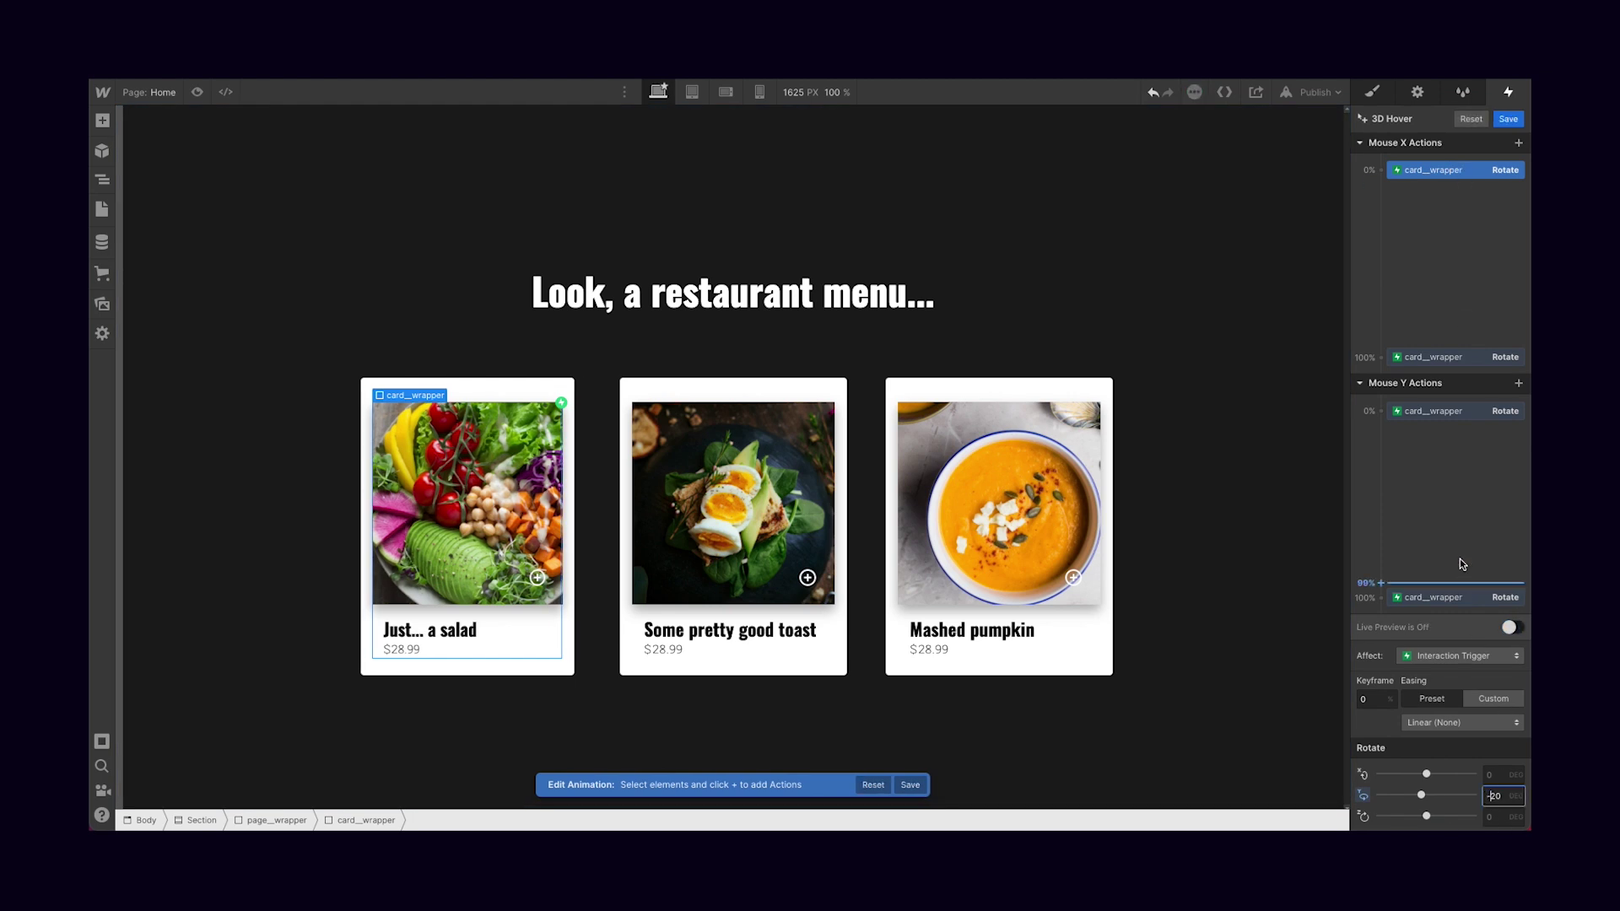
left_click(1457, 358)
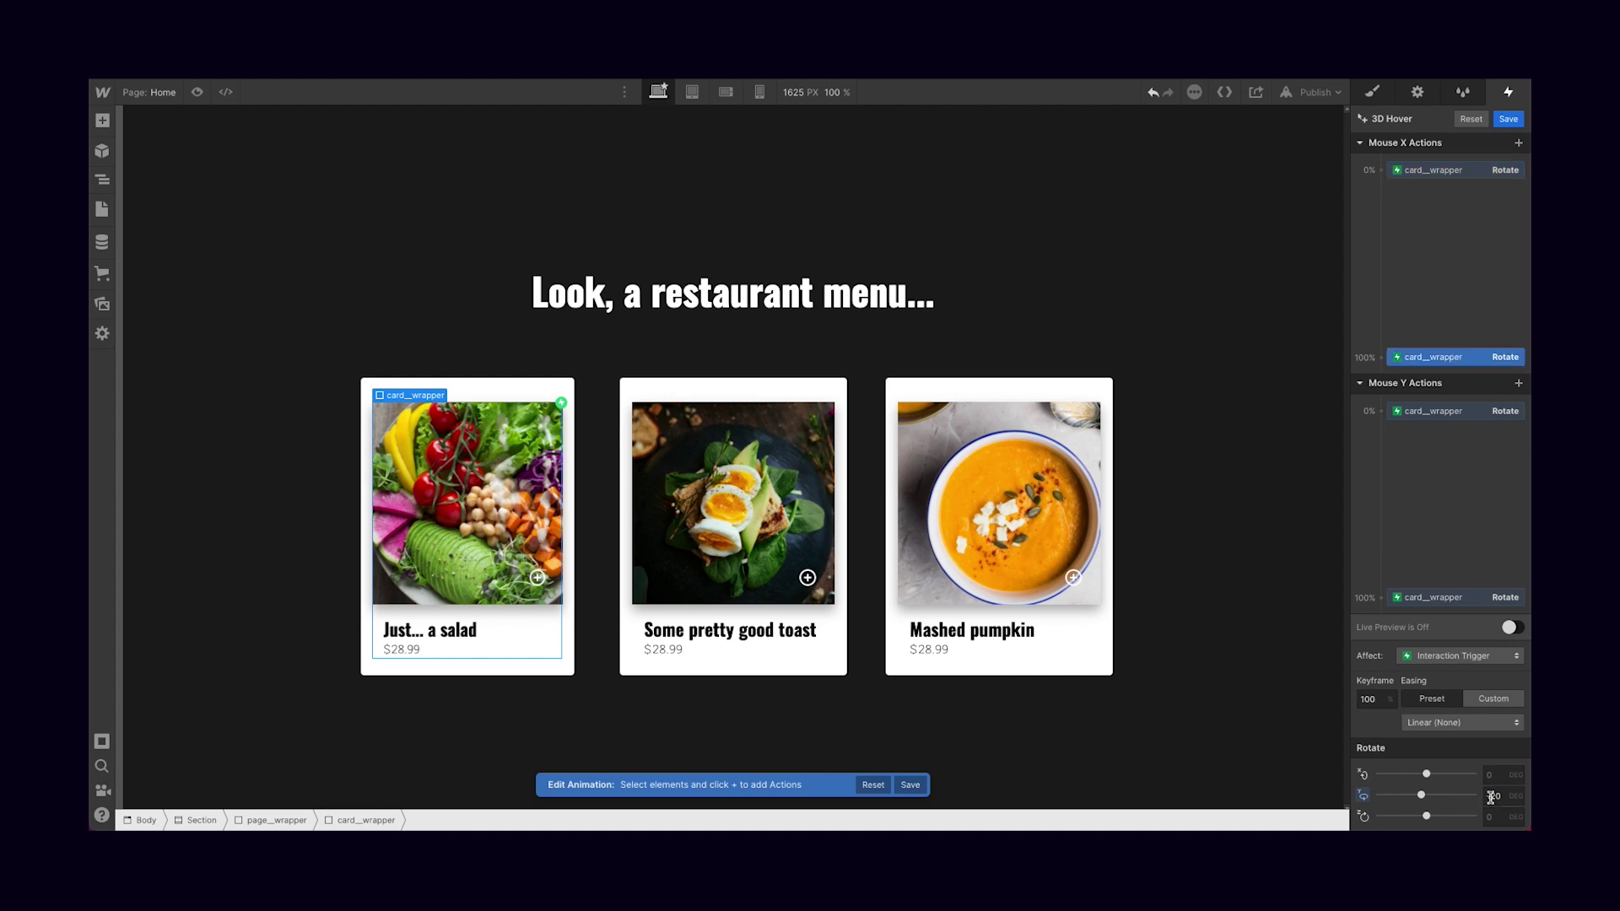
key("Return")
Set card__wrapper's X-axis rotation in Mouse Y Actions to 20 degrees at 0% and -20 degrees at 100%, and save the animation
left_click(1449, 412)
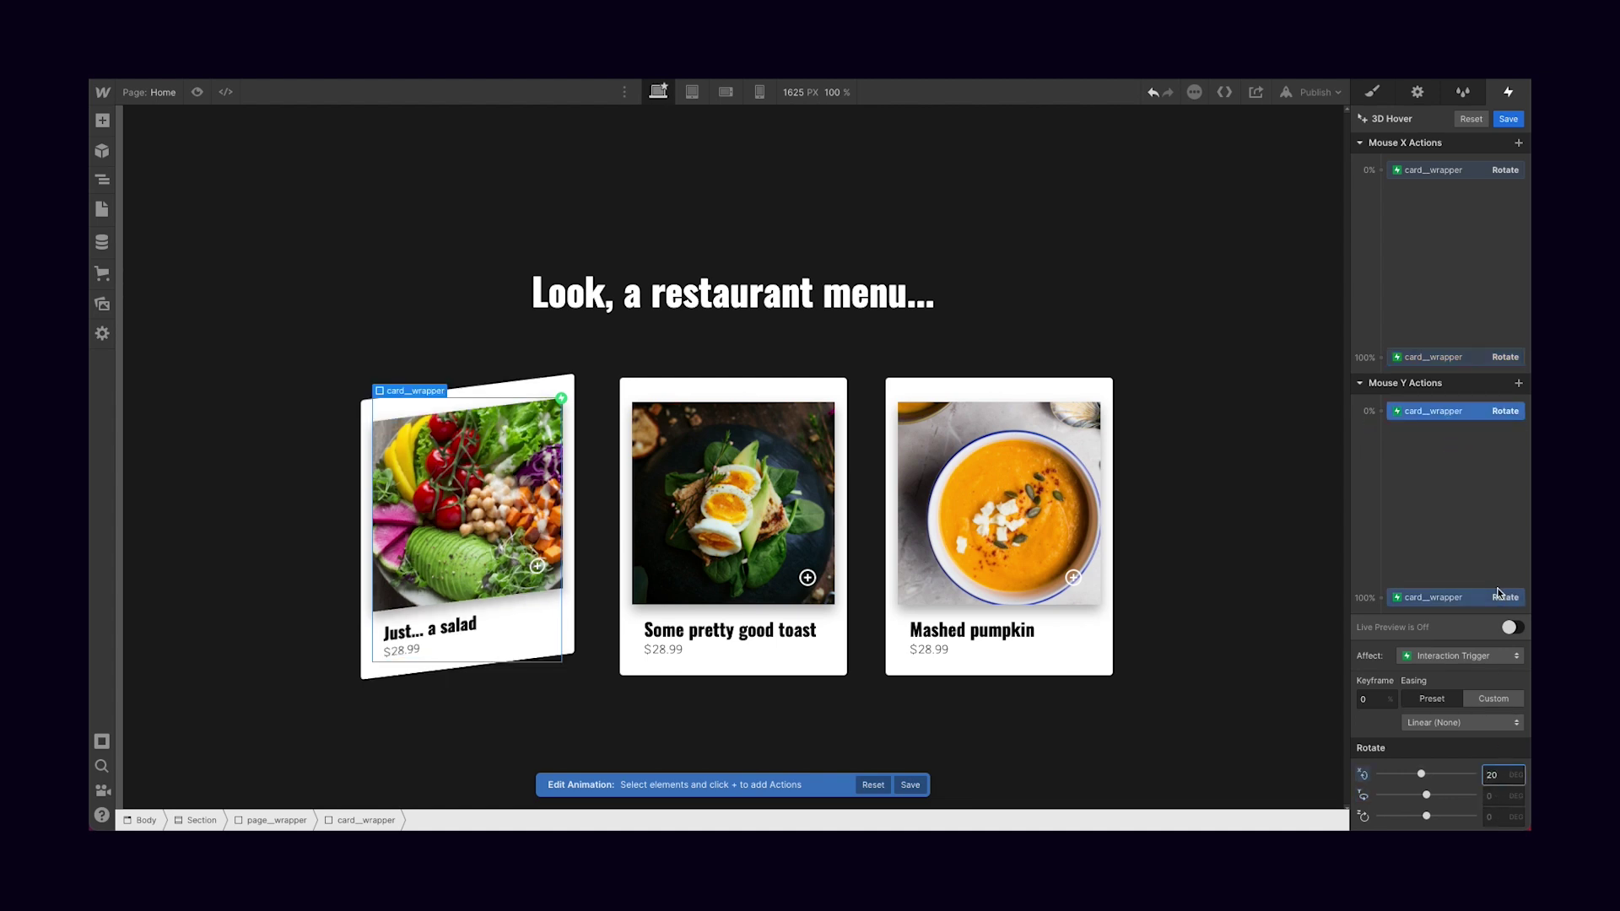
key("Return")
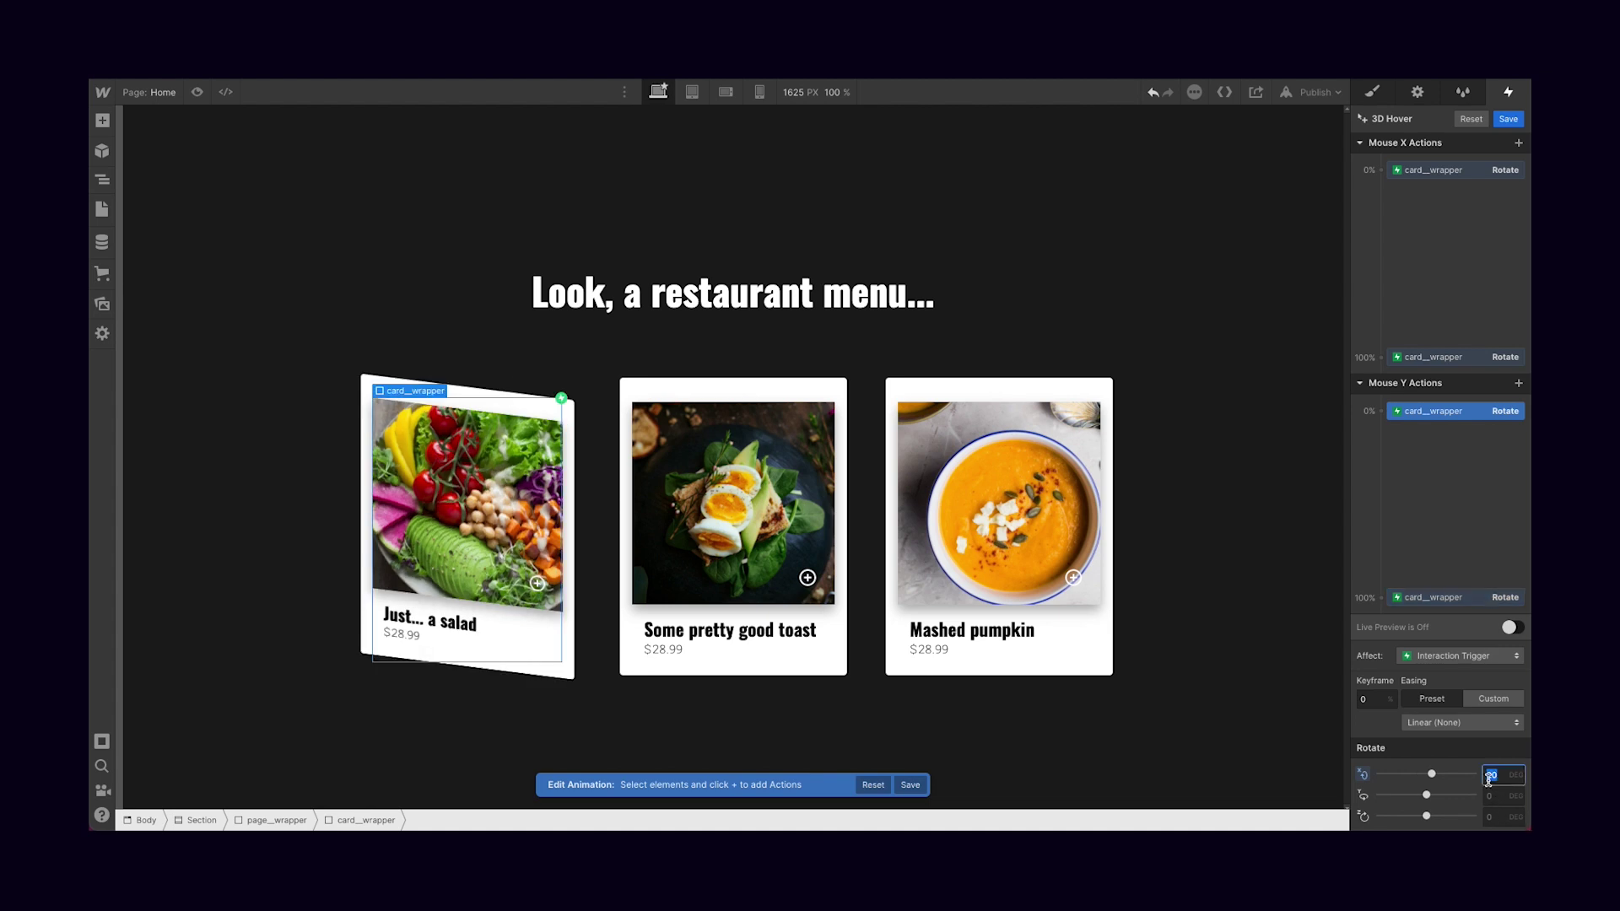
left_click(1435, 597)
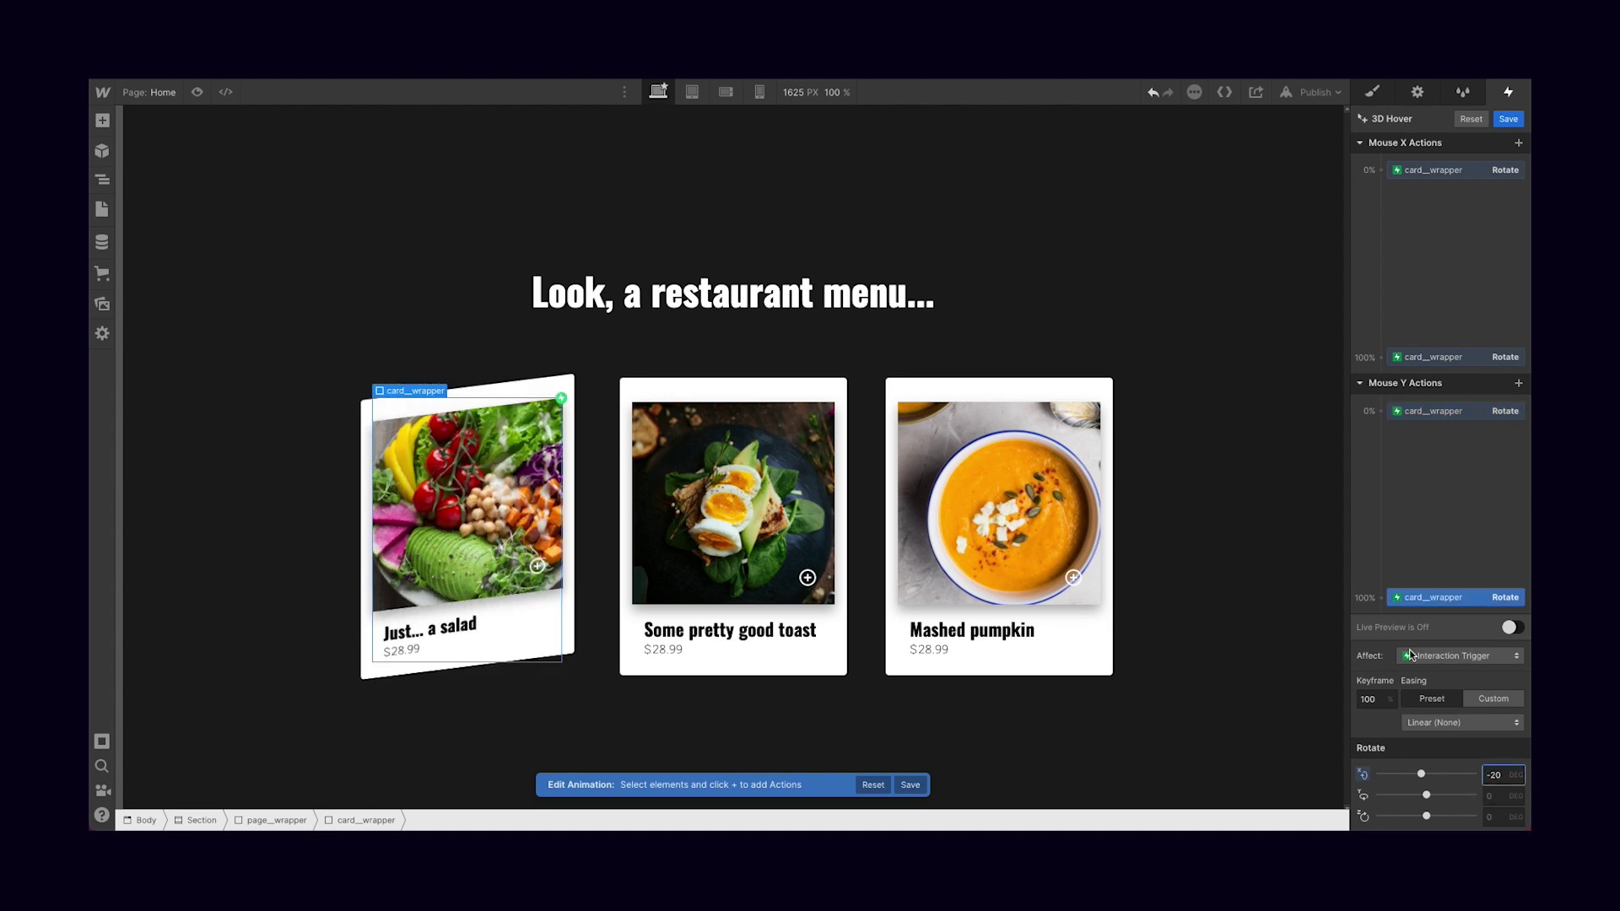
left_click(1514, 120)
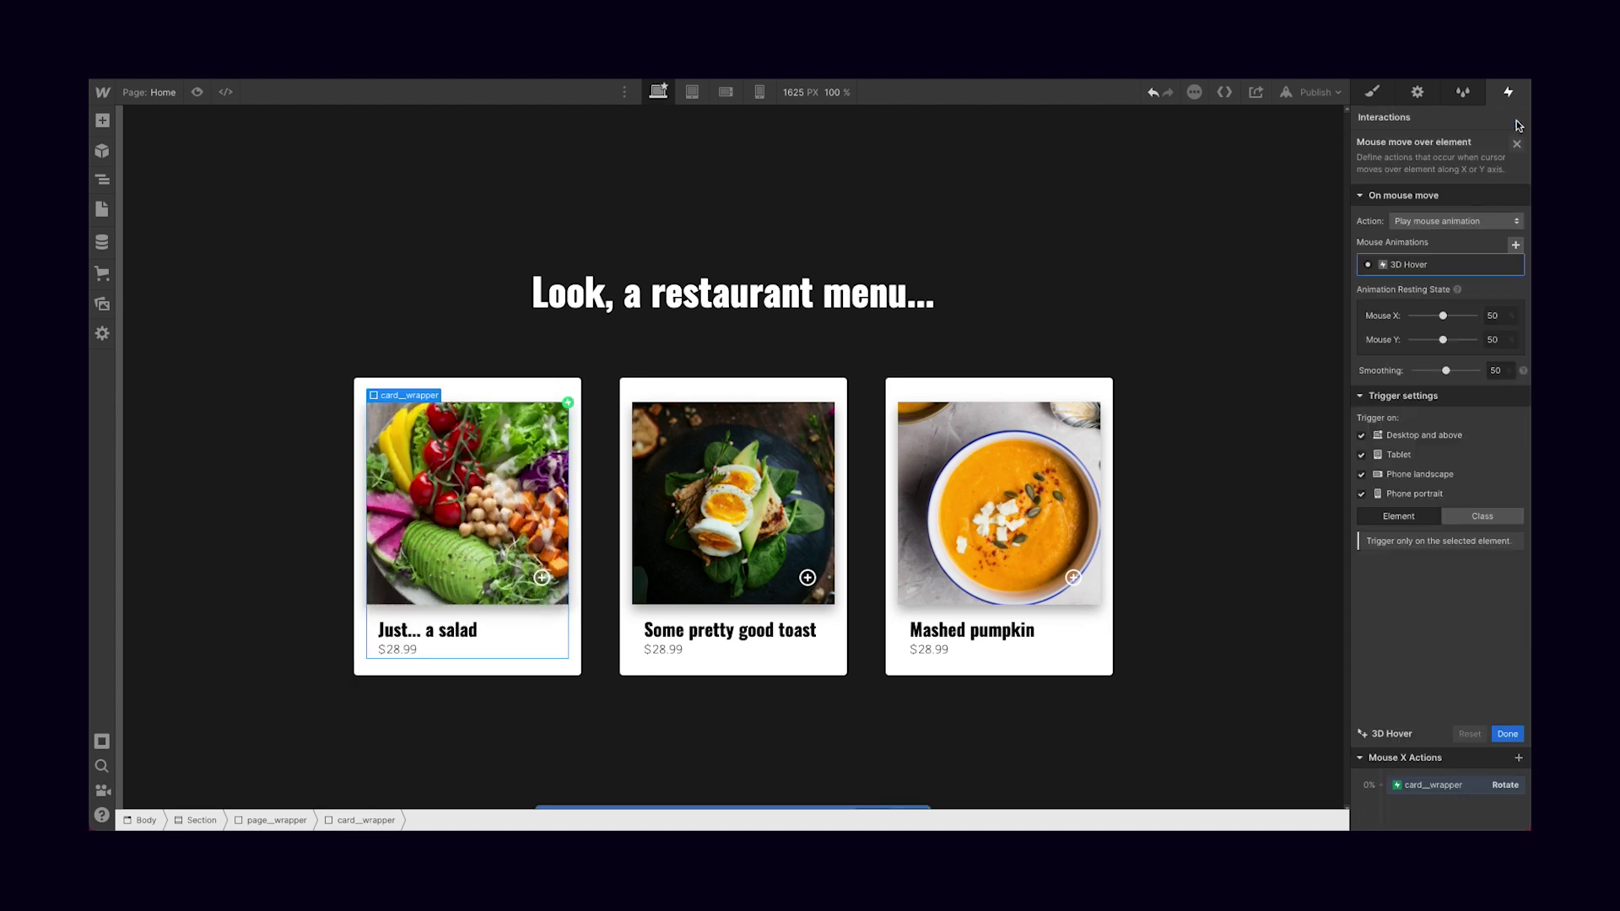
Preview the first card's reversed mouse-move tilt
left_click(197, 93)
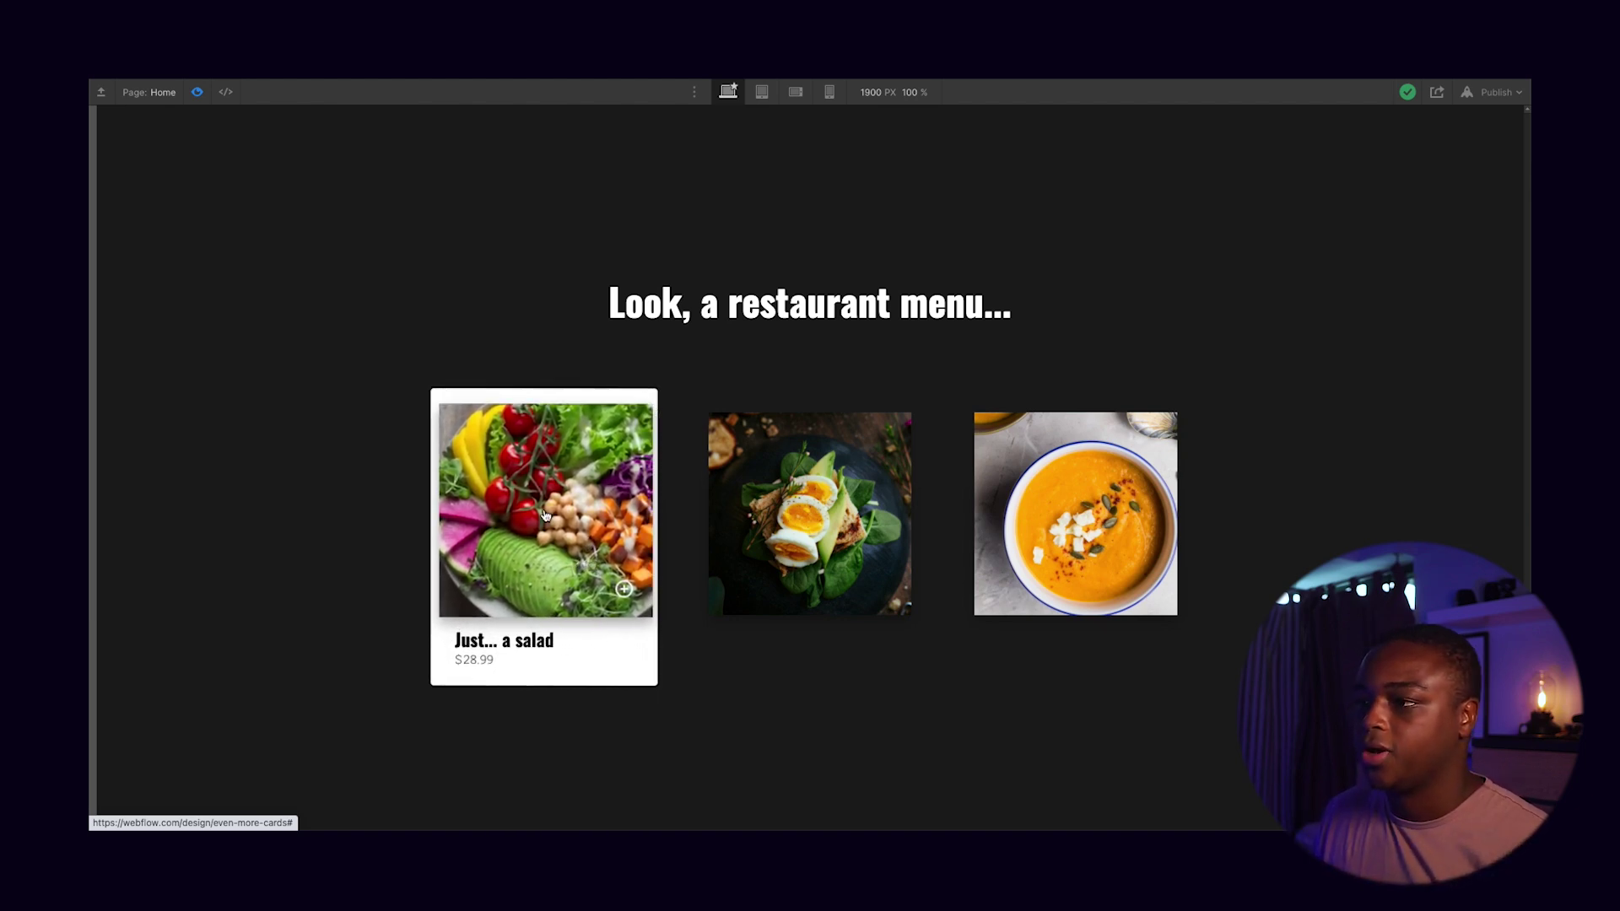
left_click(196, 92)
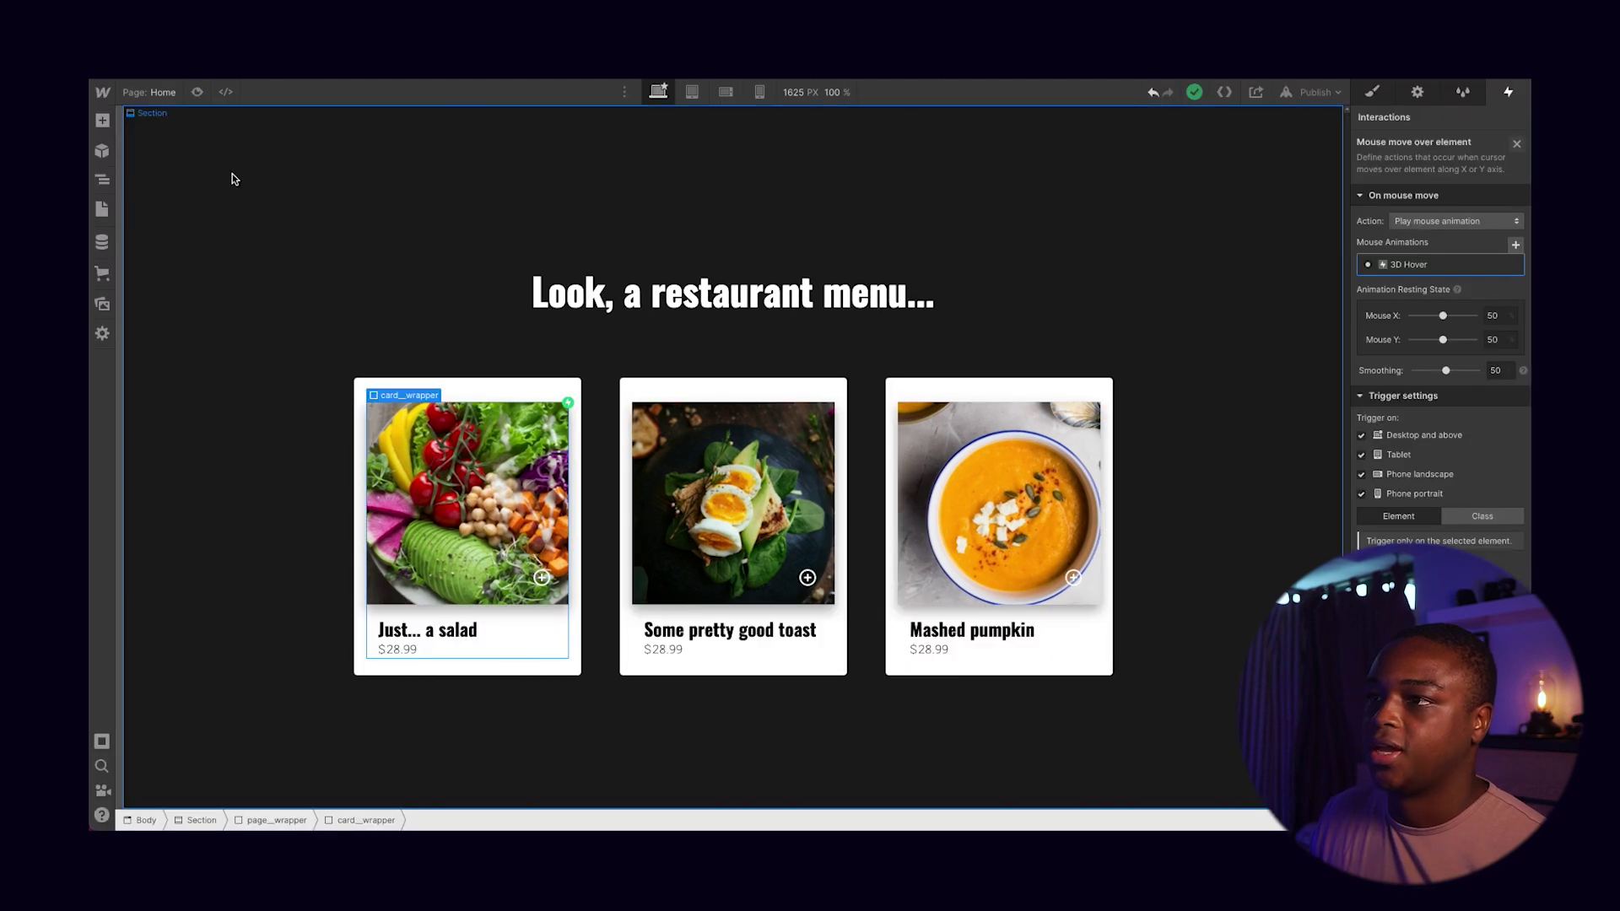
Open the 3D Hover mouse-move animation of the first card's card__wrapper for editing
left_click(433, 525)
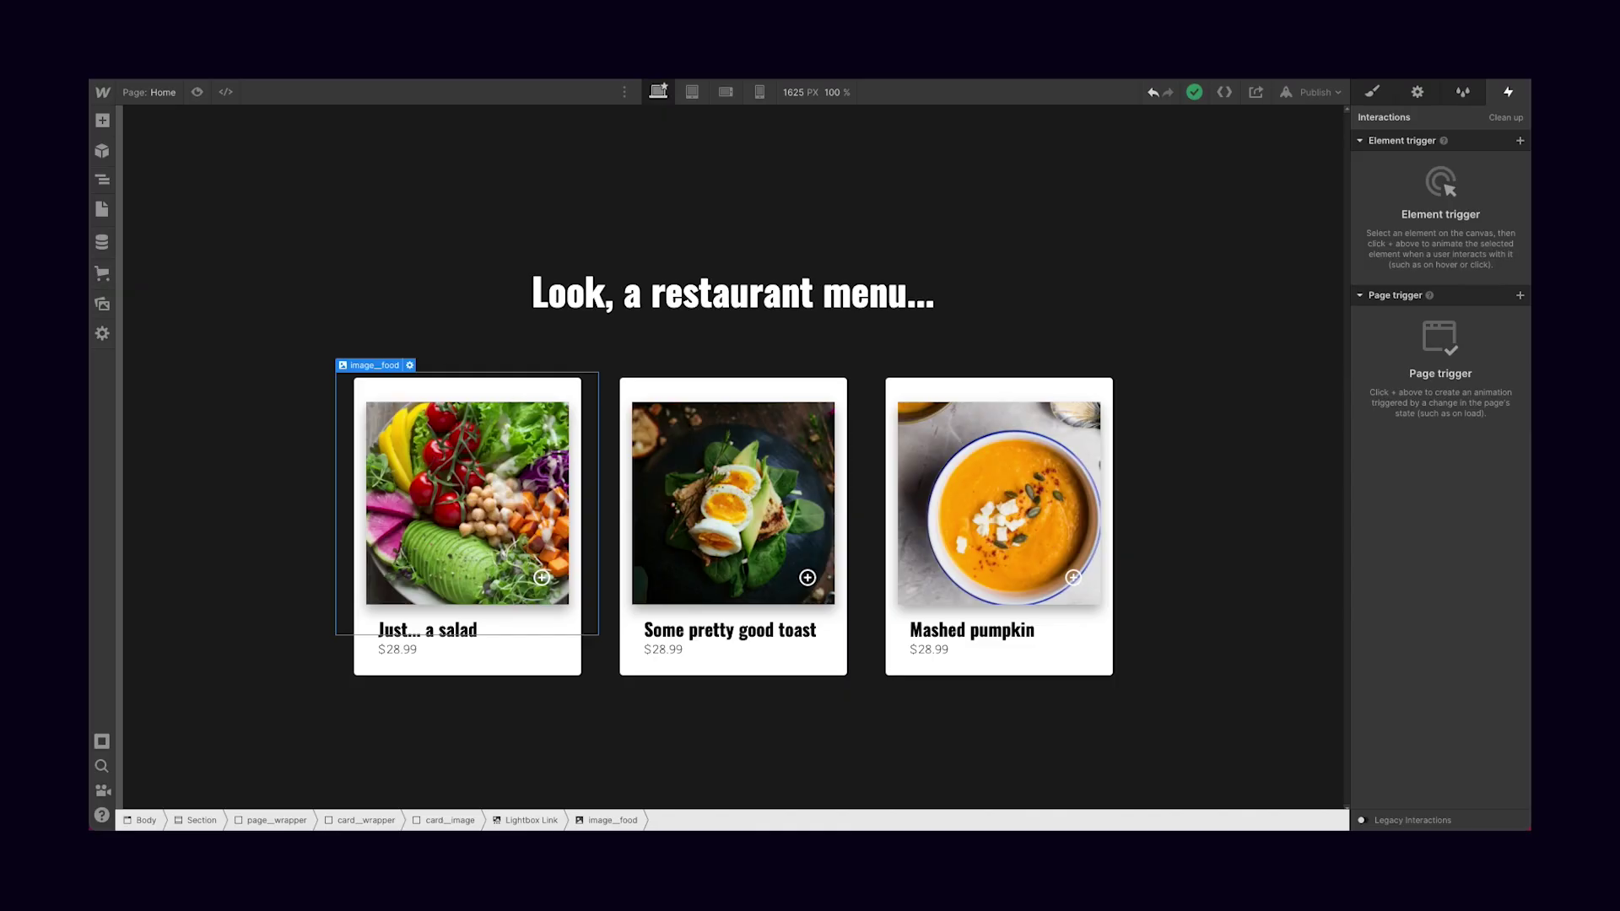
left_click(102, 181)
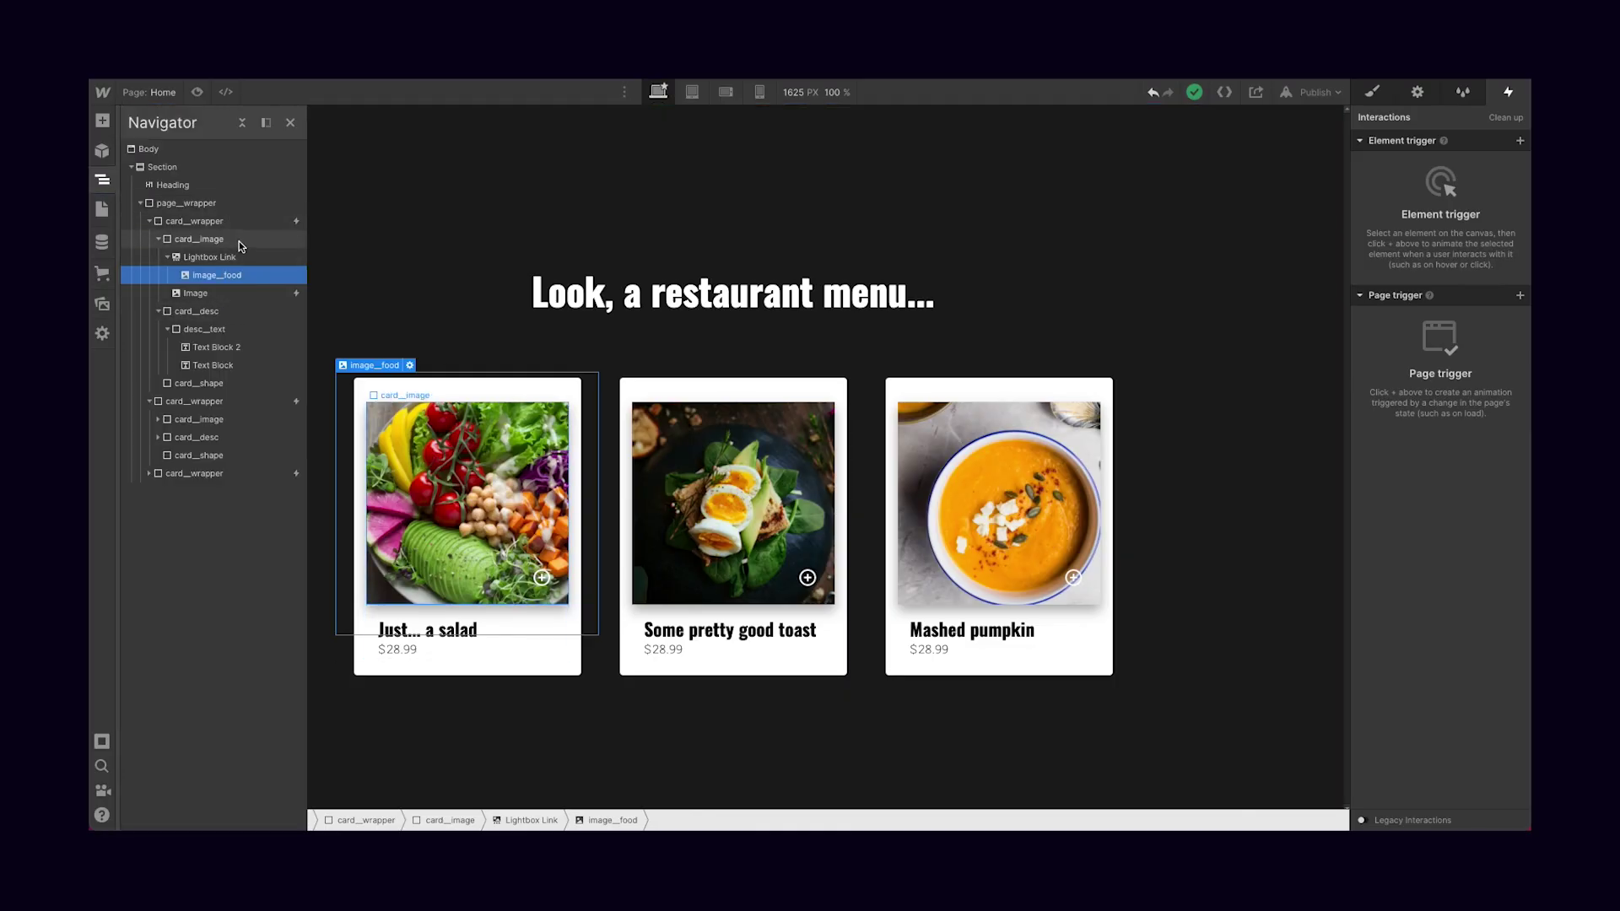
left_click(229, 219)
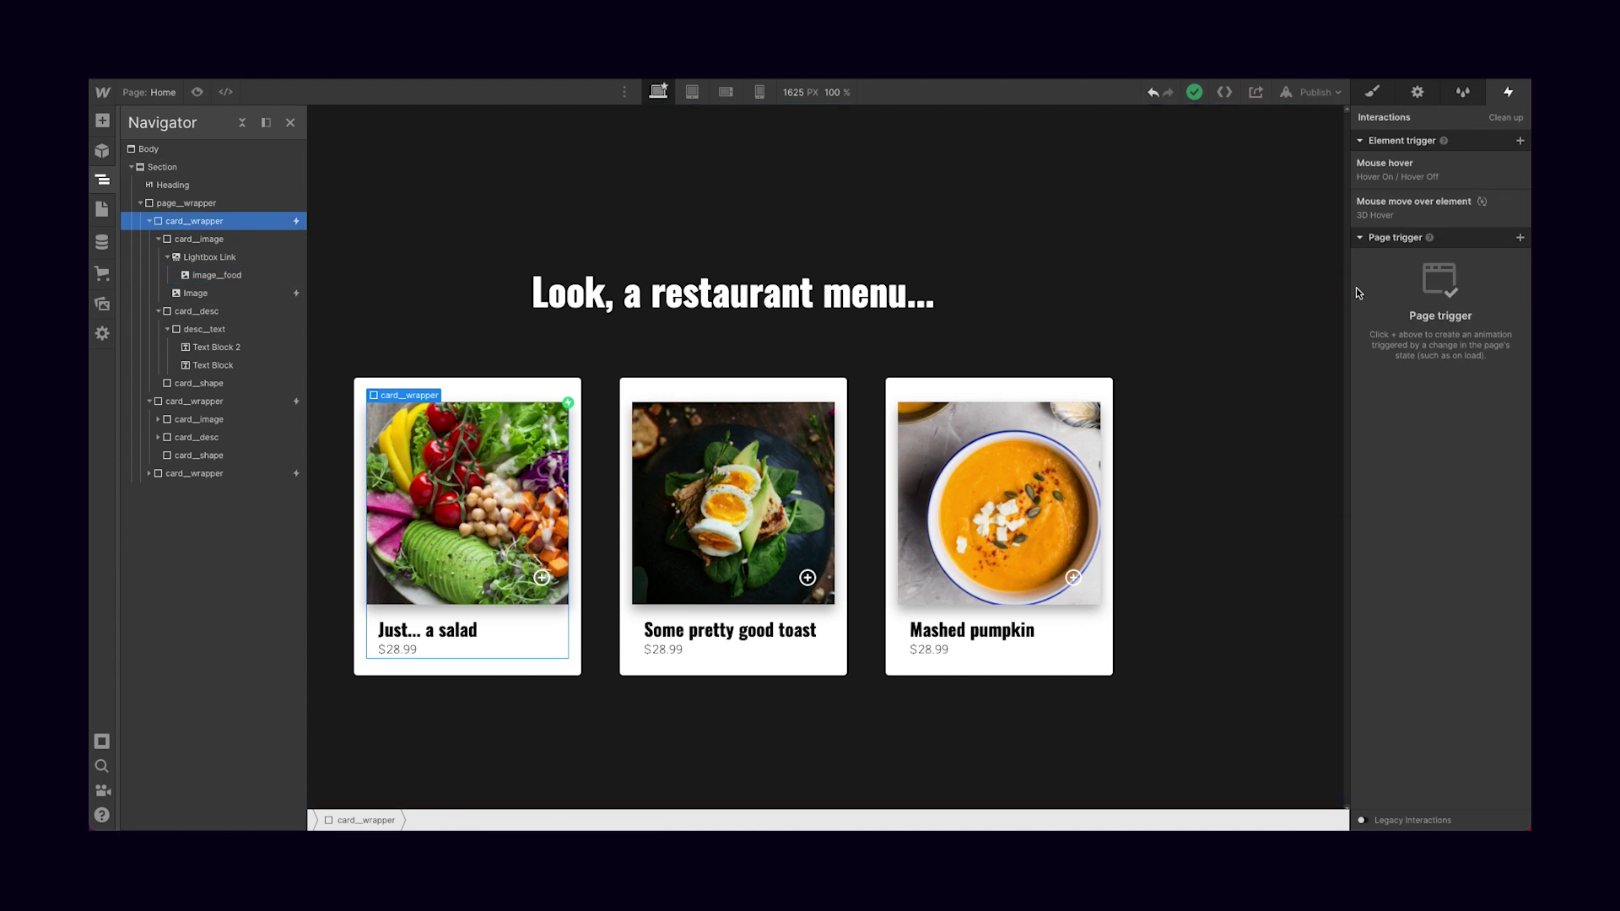
left_click(1453, 209)
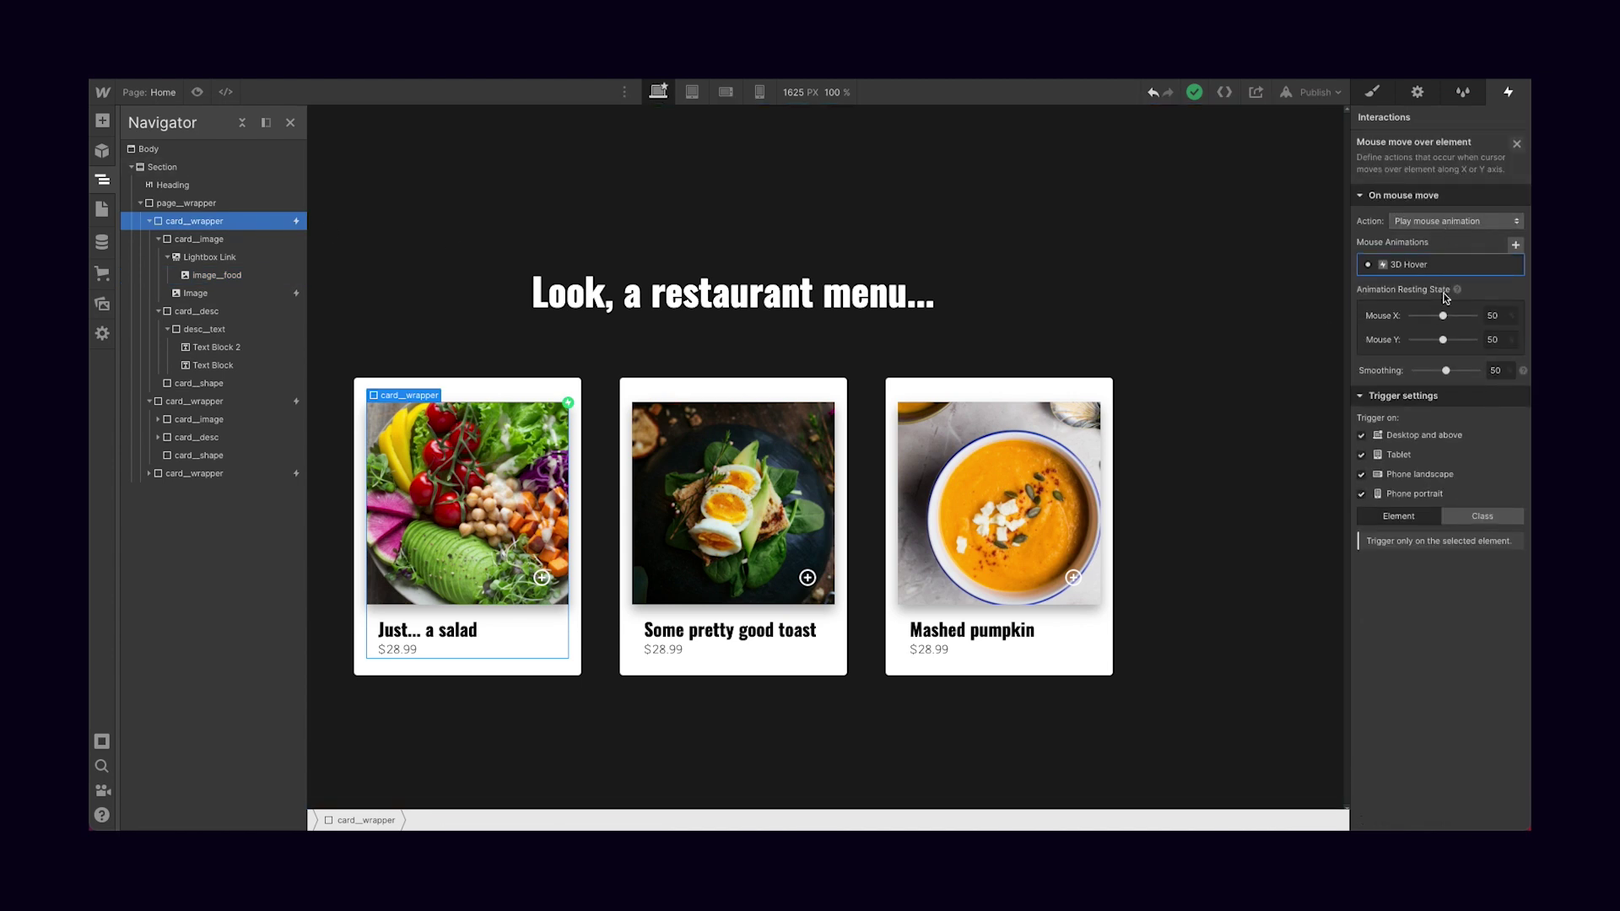
left_click(1472, 263)
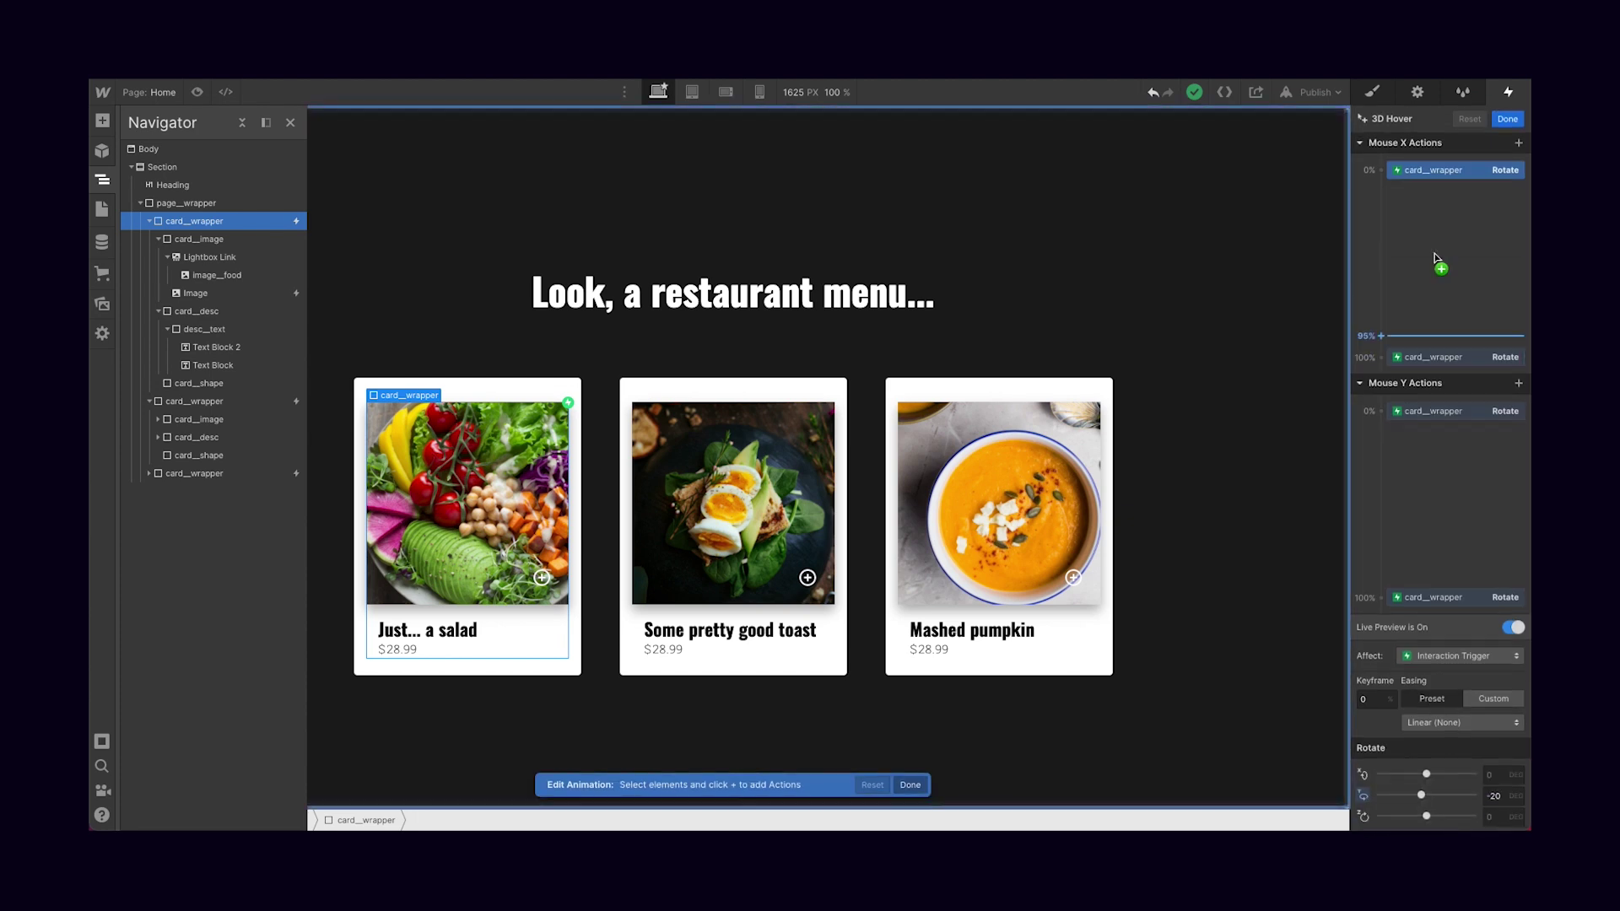
Add Move actions for the first card's image__food at 0% and 100% of the Mouse X Actions
left_click(488, 501)
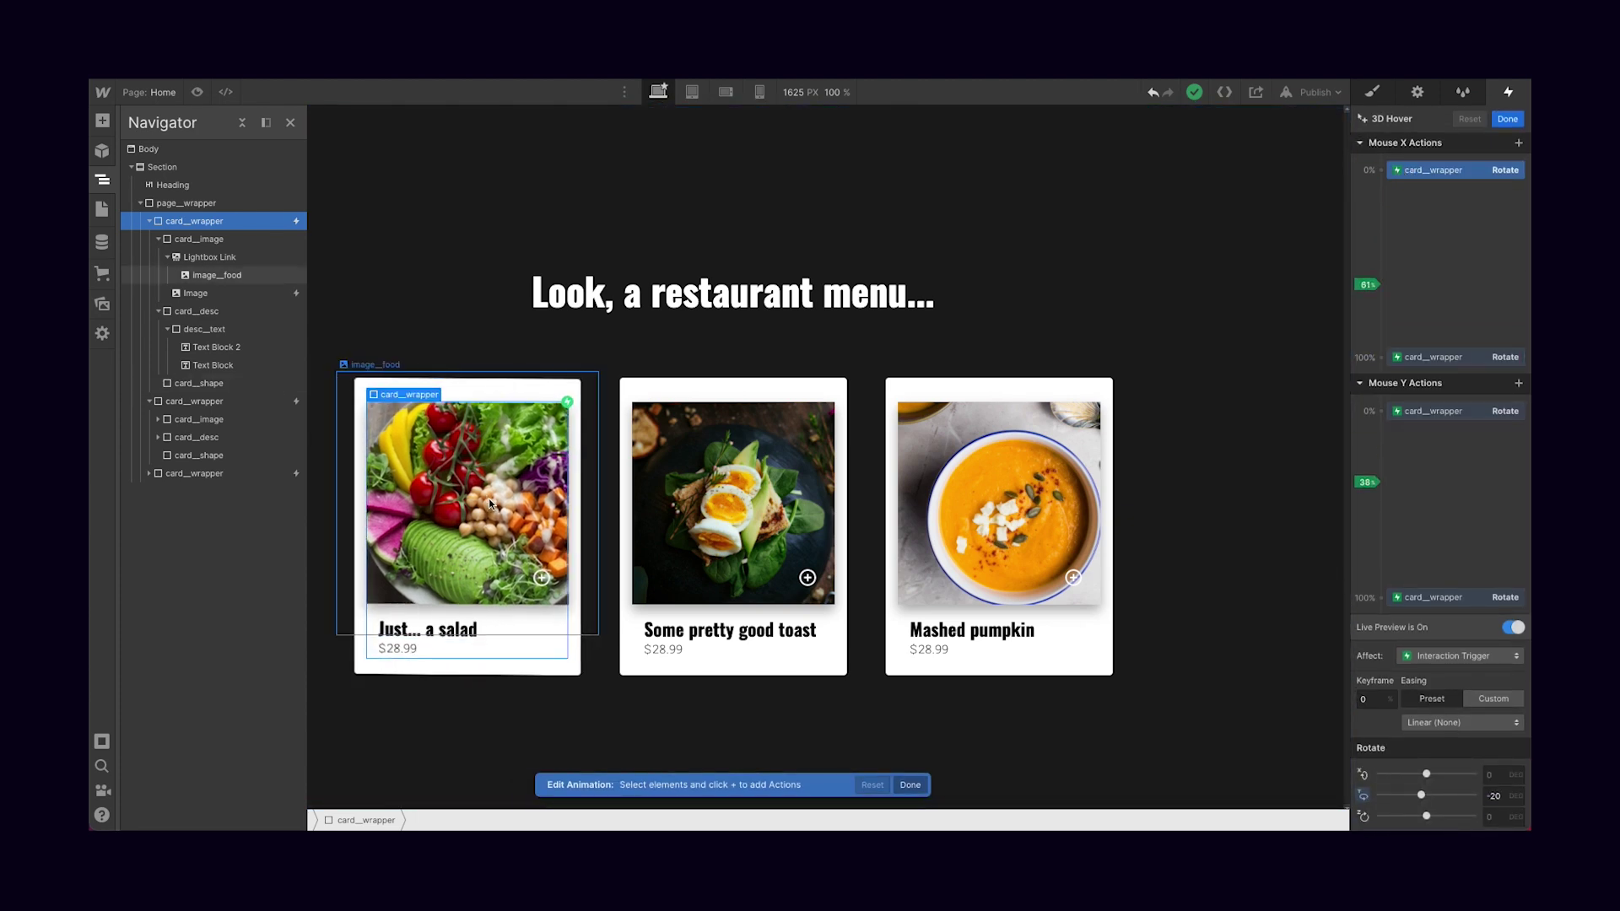
left_click(99, 184)
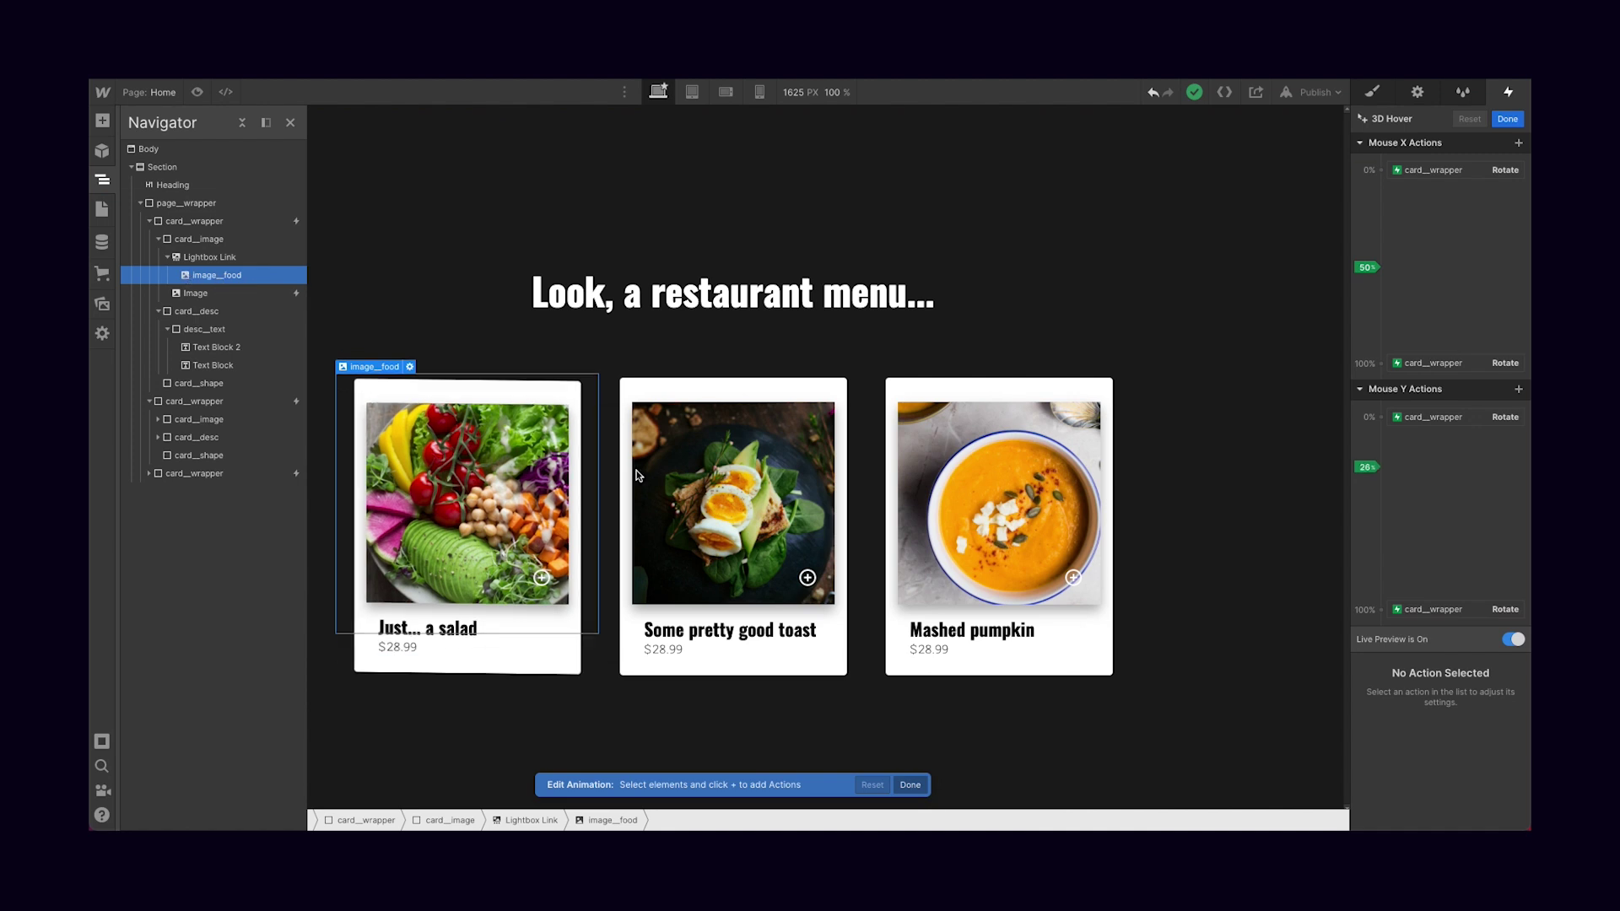
left_click(1388, 182)
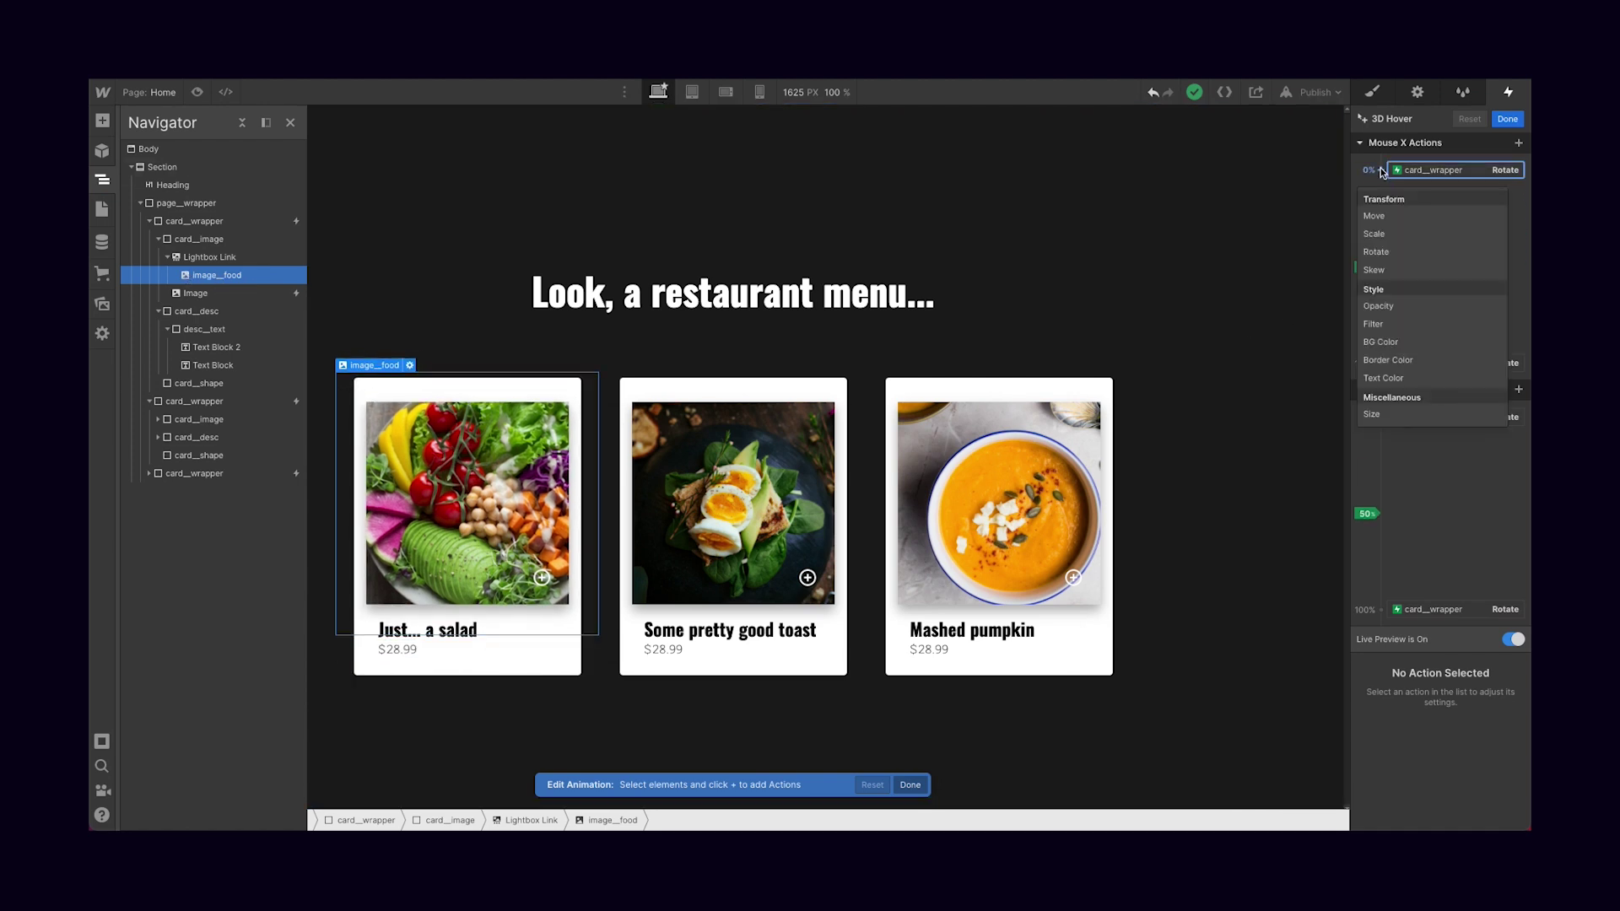
left_click(1390, 219)
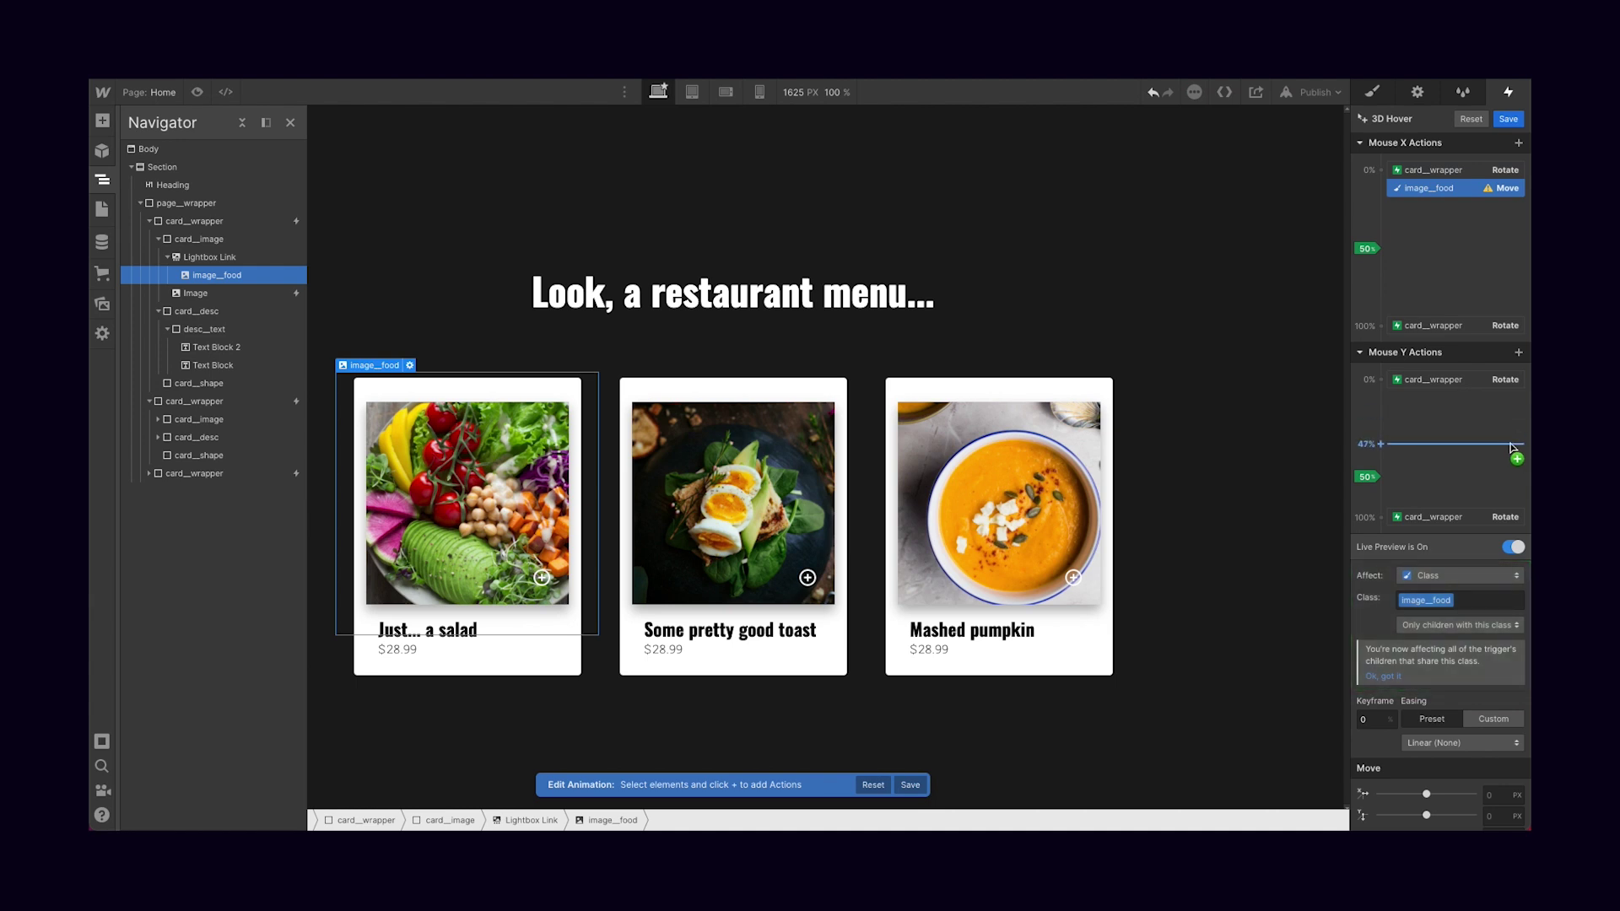
left_click(1391, 327)
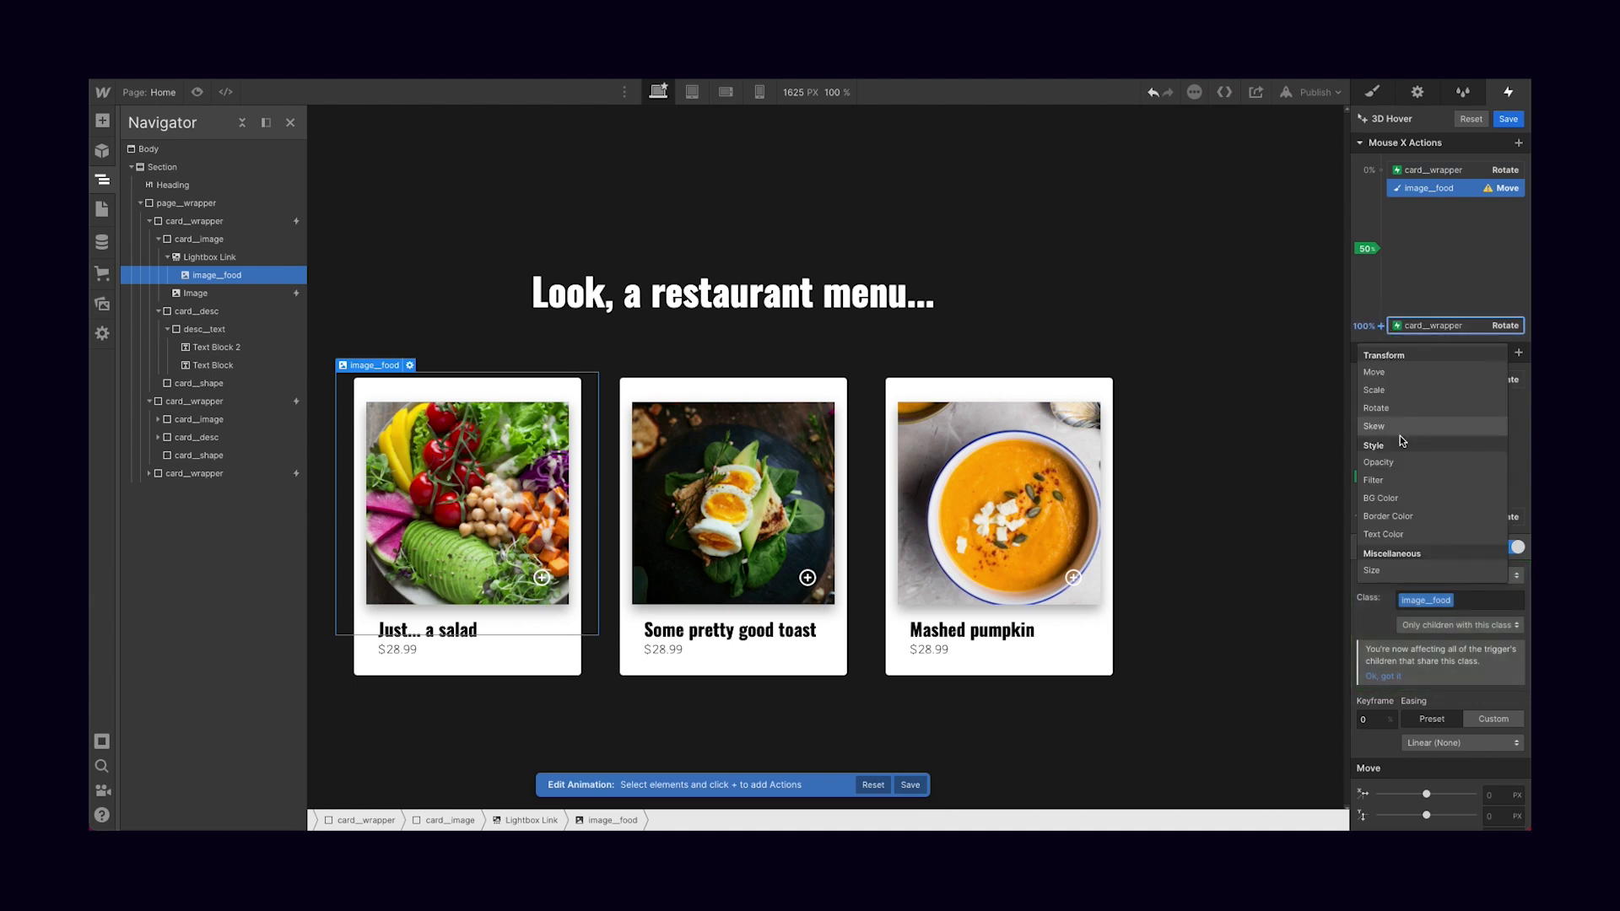
left_click(1398, 372)
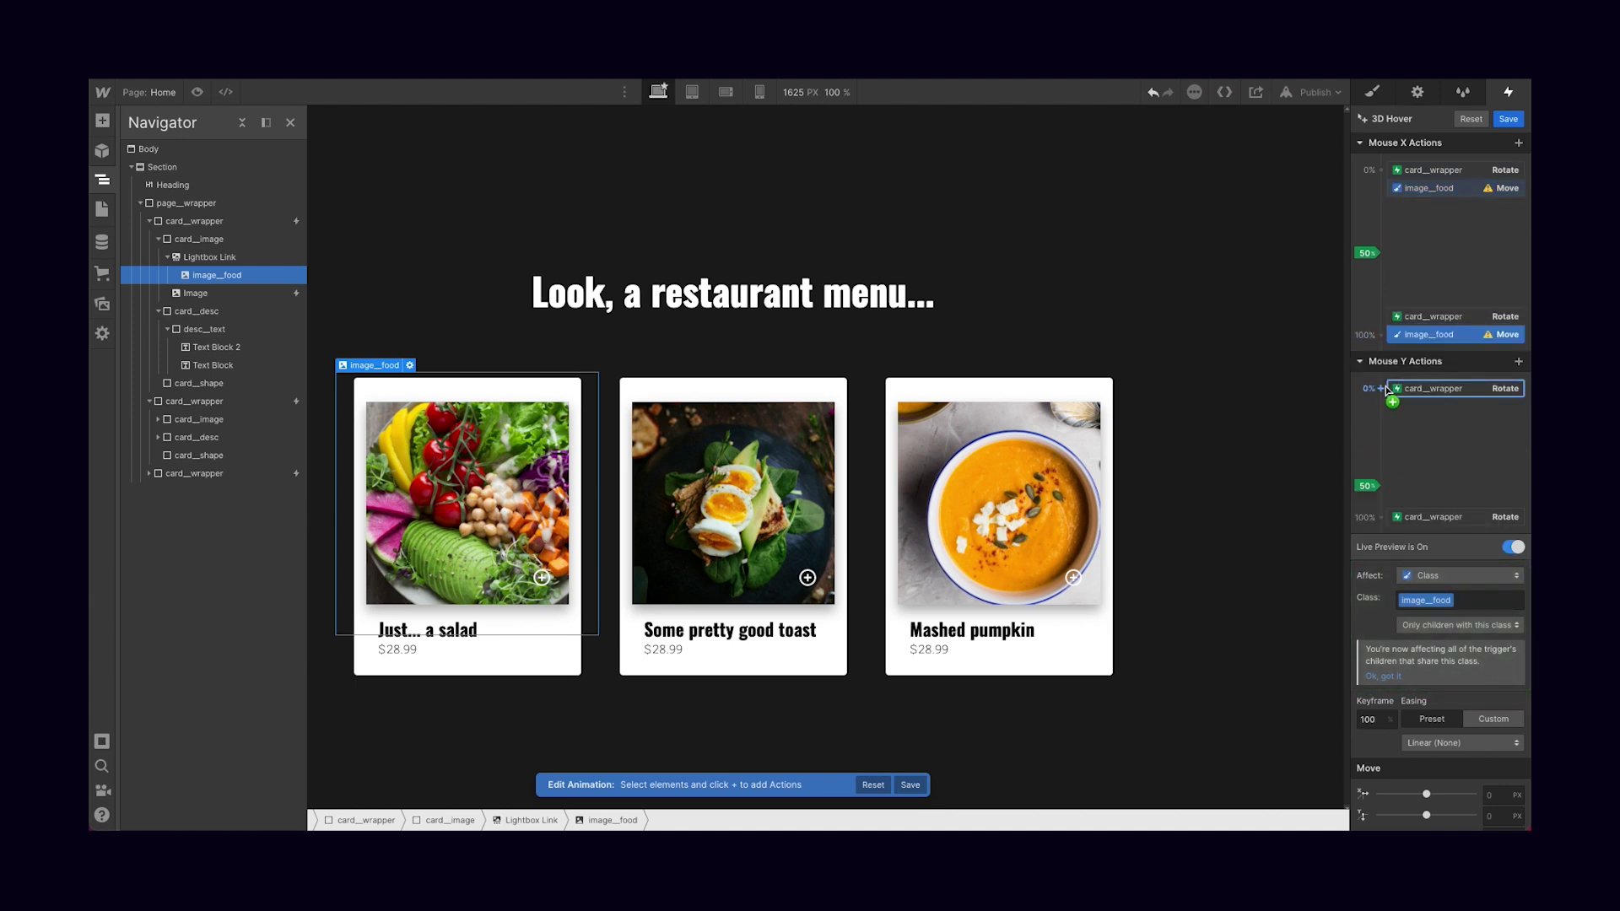
Add Move actions for image__food at 0% and 100% of the Mouse Y Actions
left_click(1381, 389)
left_click(1374, 435)
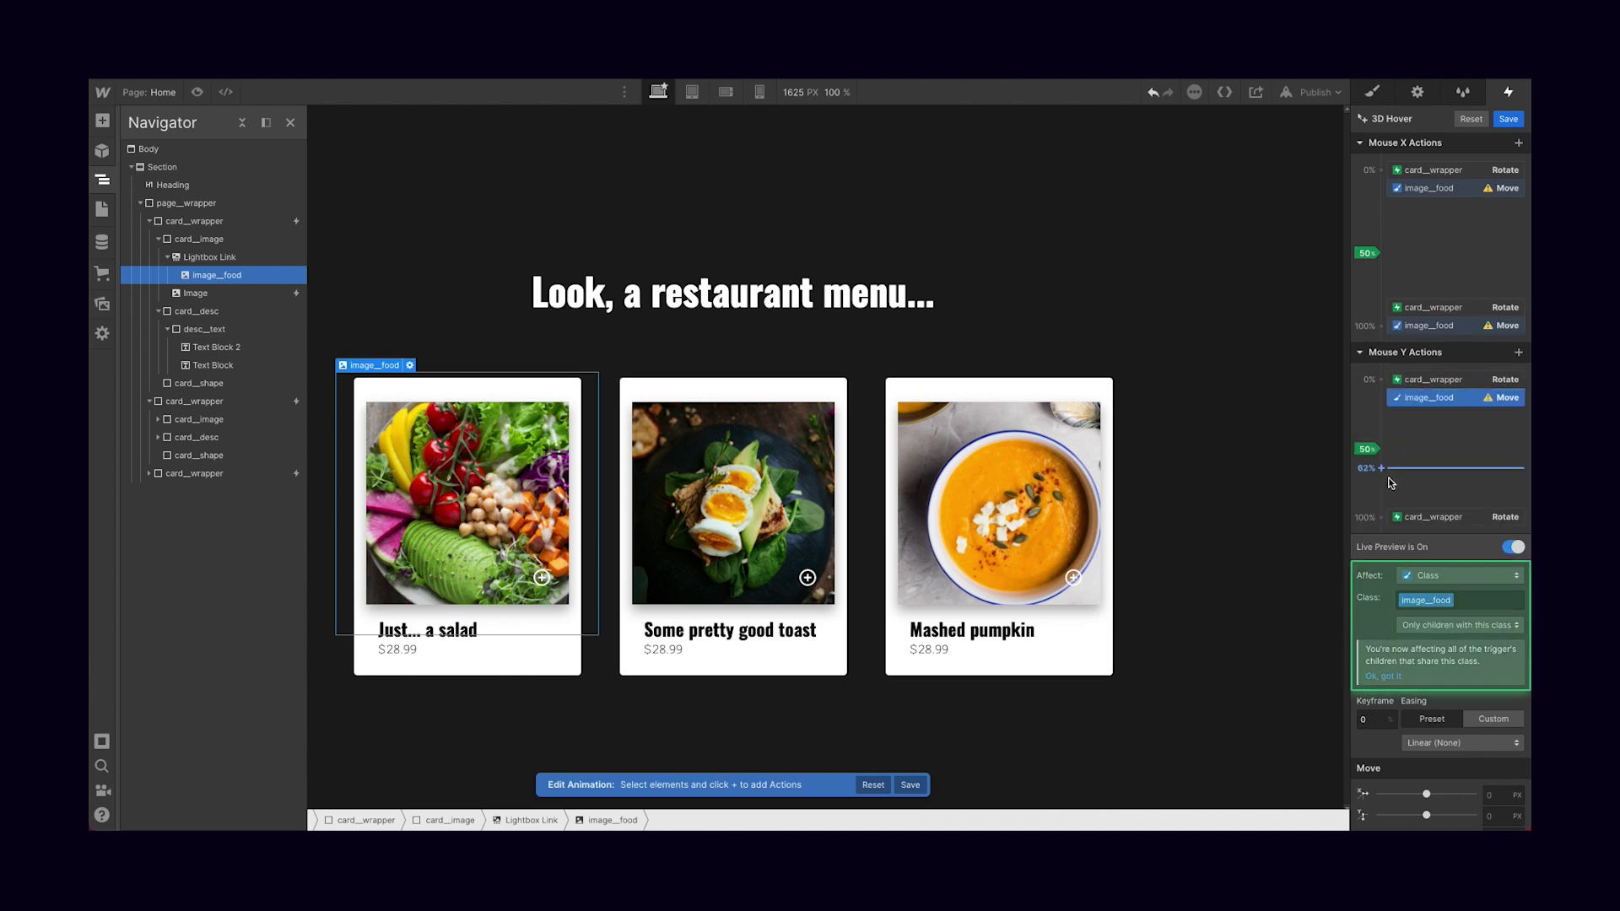
left_click(1382, 518)
left_click(1373, 564)
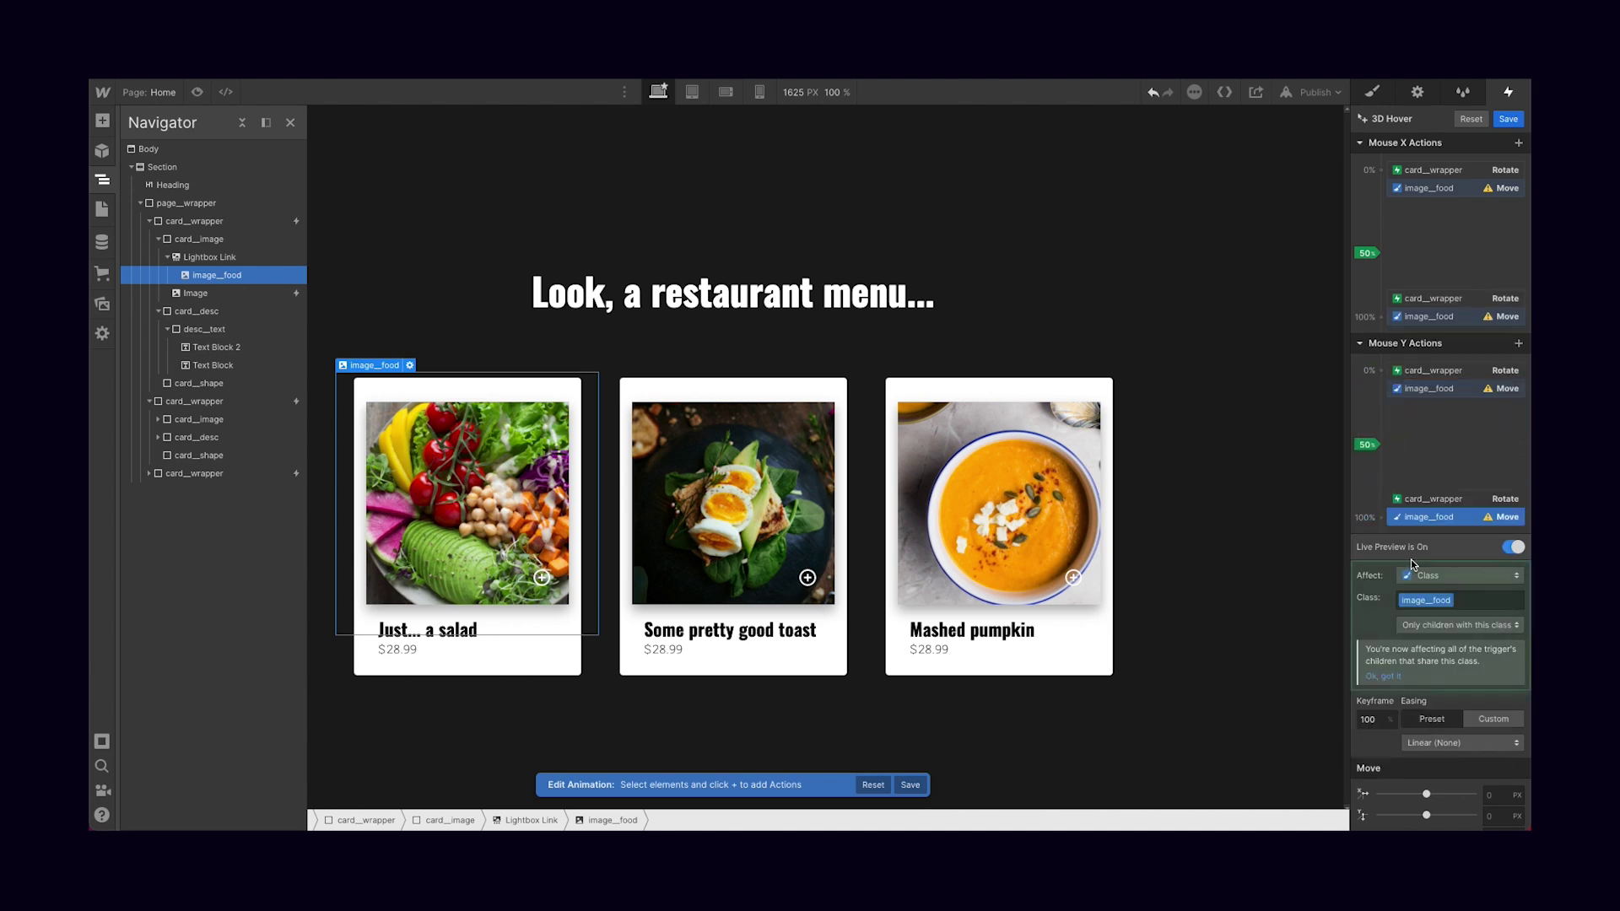
Set the X move of image__food to 16 px at 0% and -16 px at 100% of the Mouse X Actions
left_click(1452, 193)
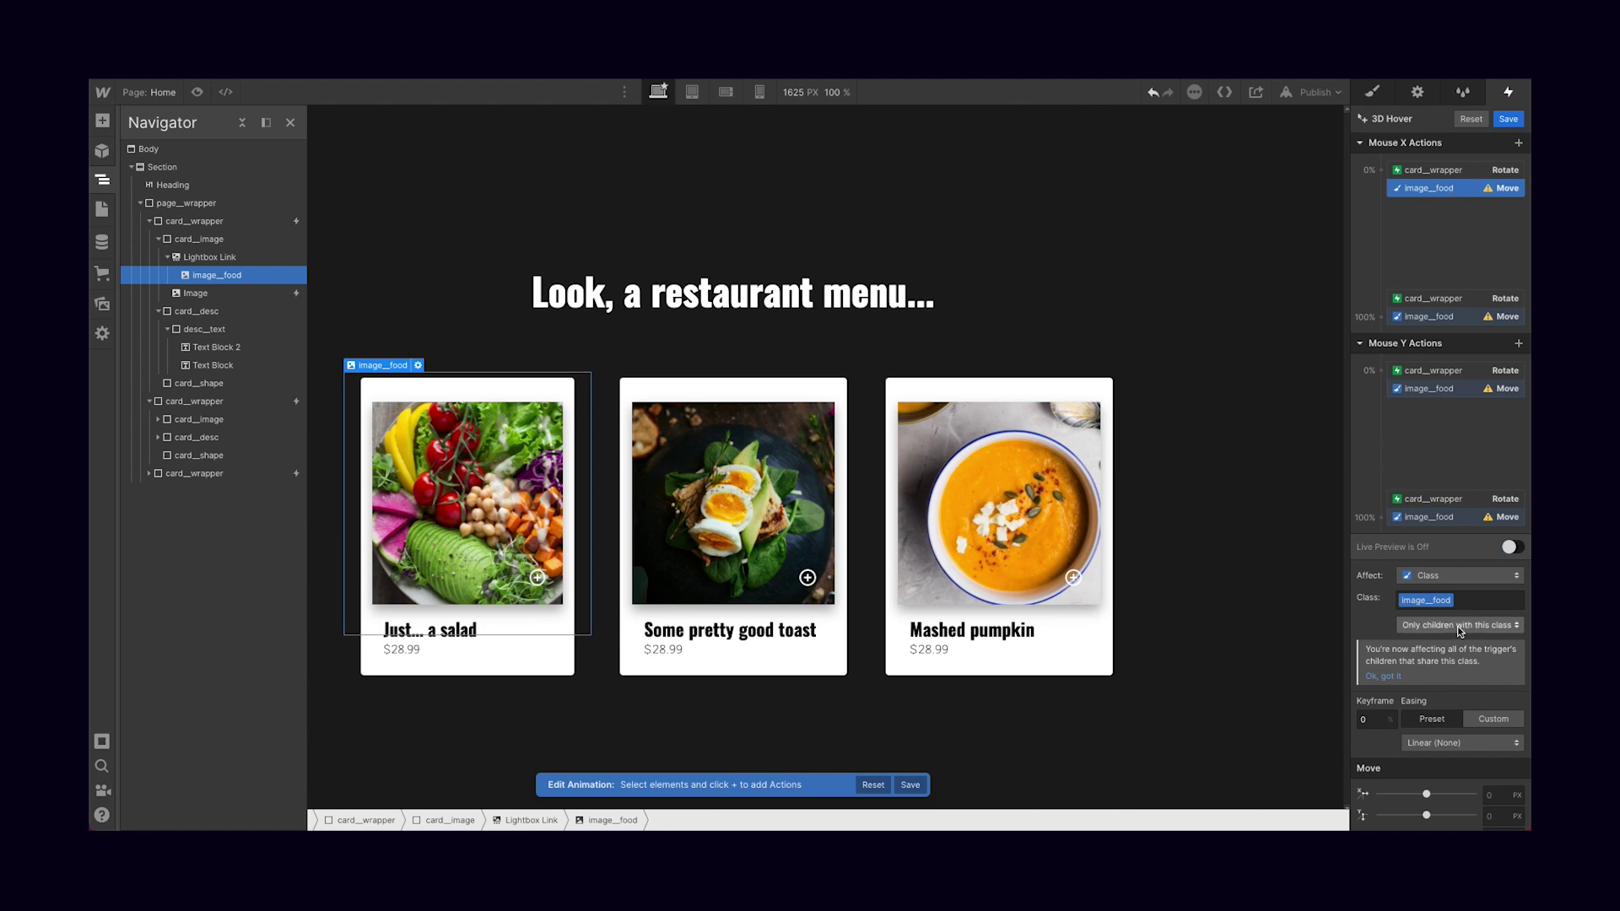
scroll(1484, 741, "down", 1)
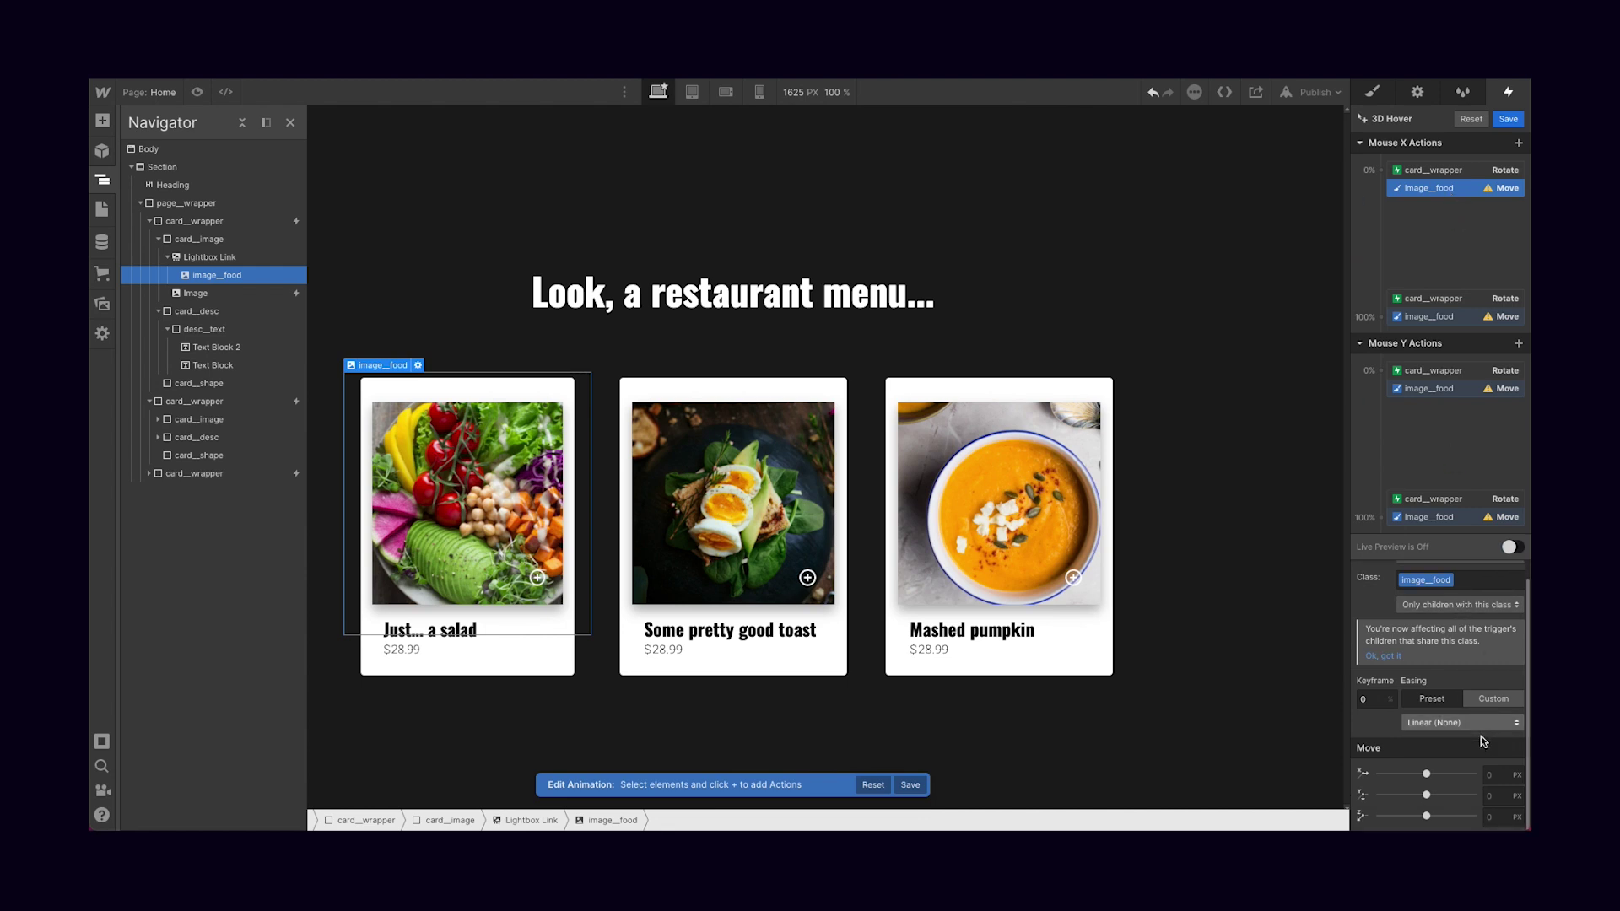
left_click(1498, 779)
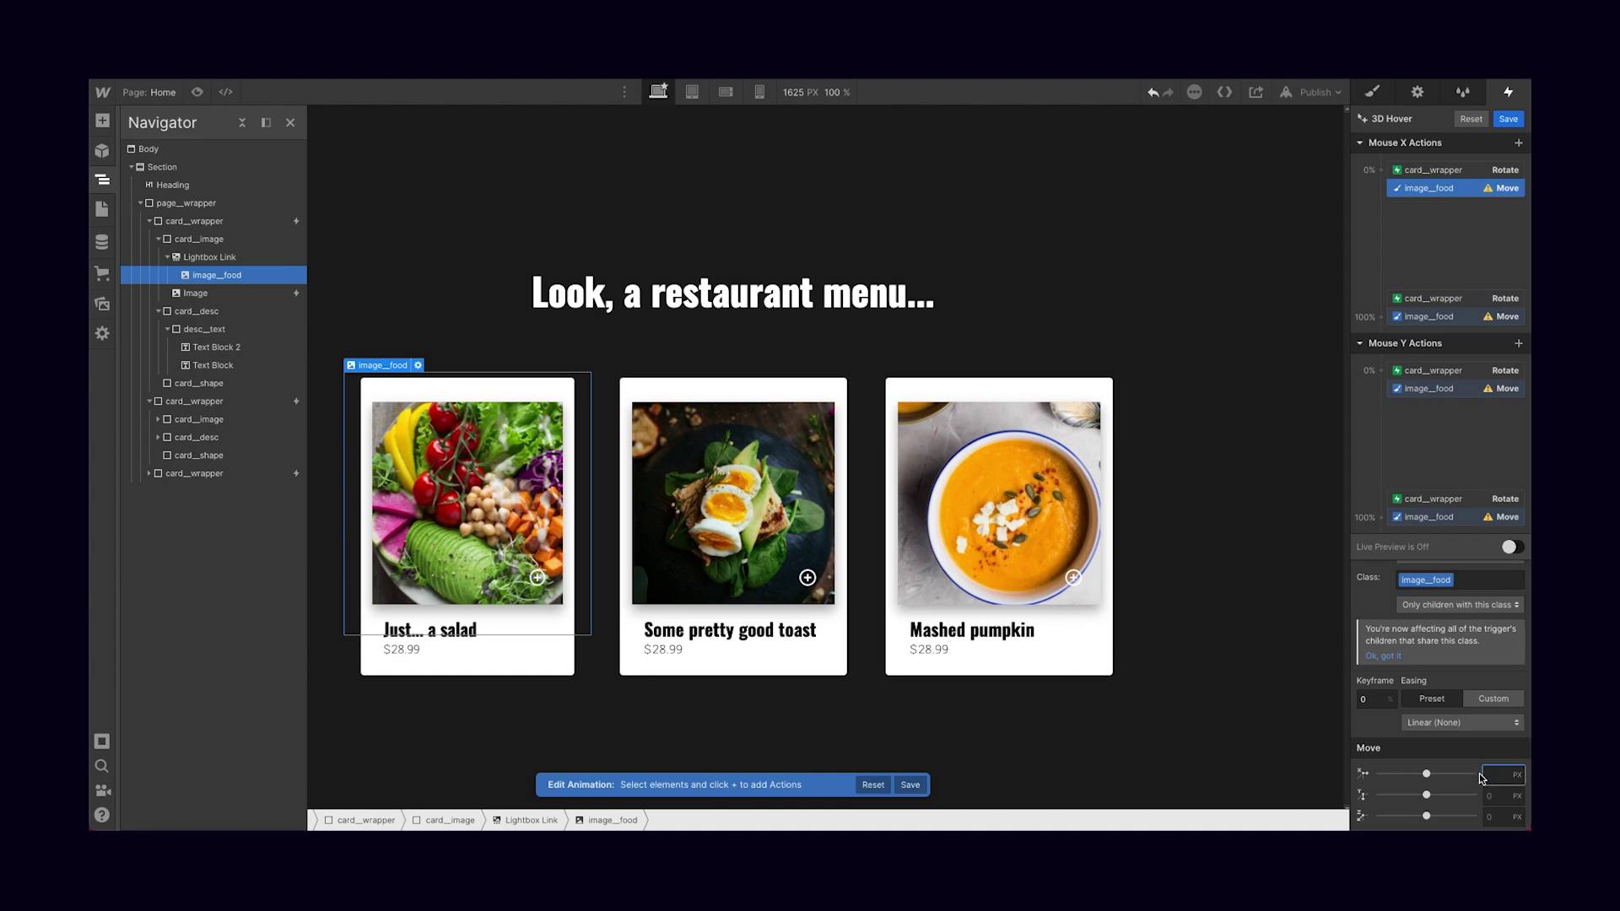
key("Return")
left_click(1437, 317)
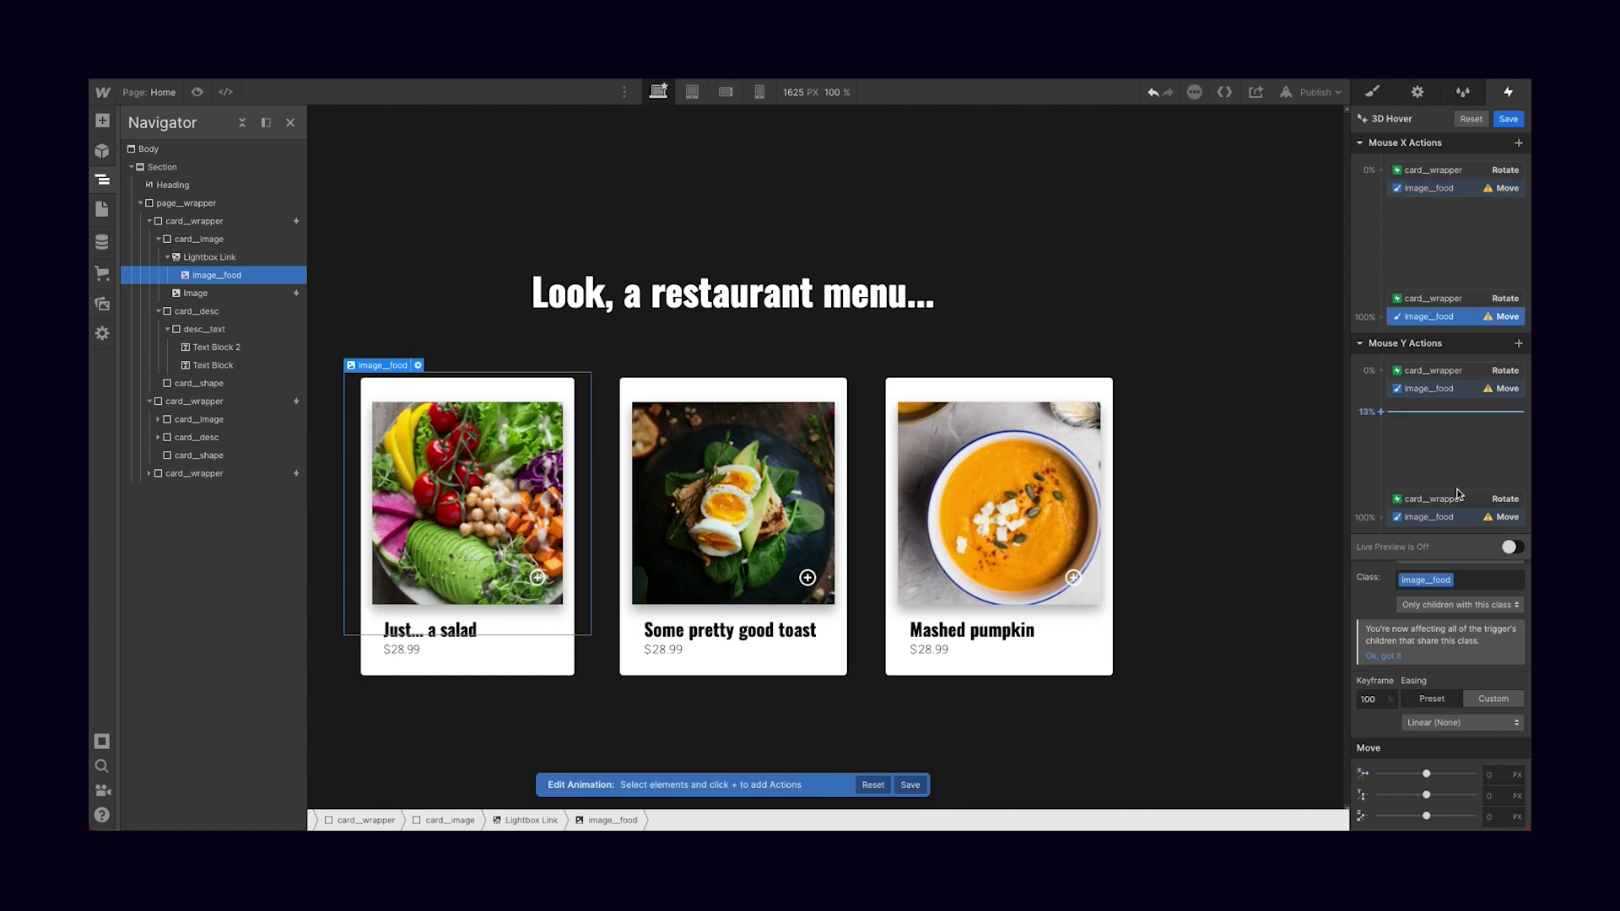
left_click(1495, 778)
Set the Y move of image__food to 16 px at 0% and -16 px at 100% of the Mouse Y Actions
left_click(1434, 389)
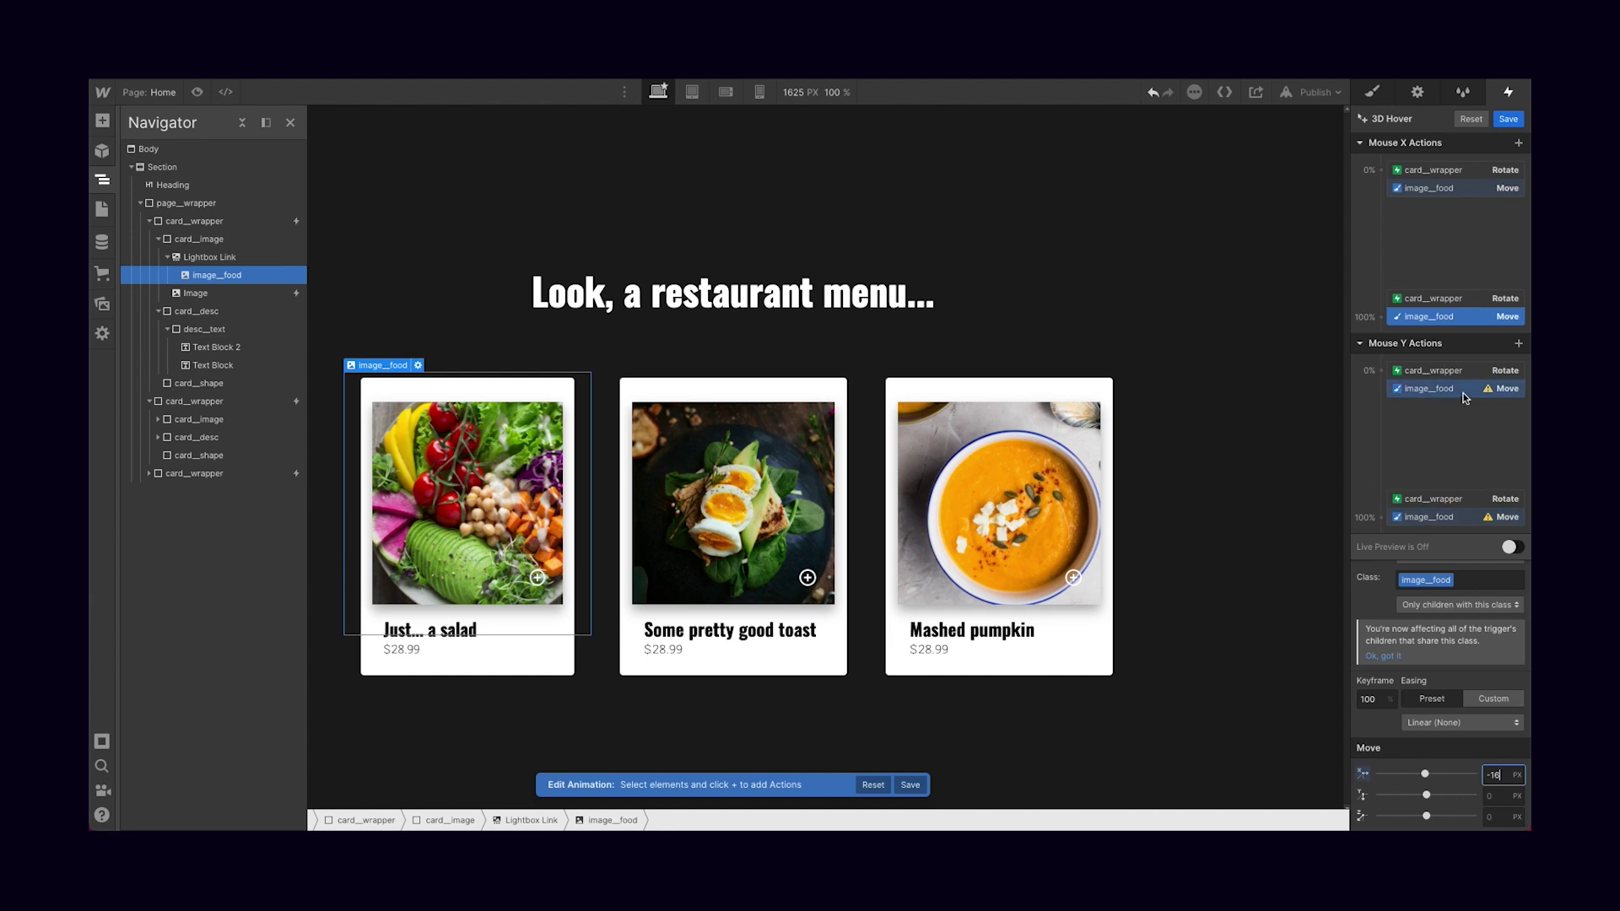
left_click(1501, 802)
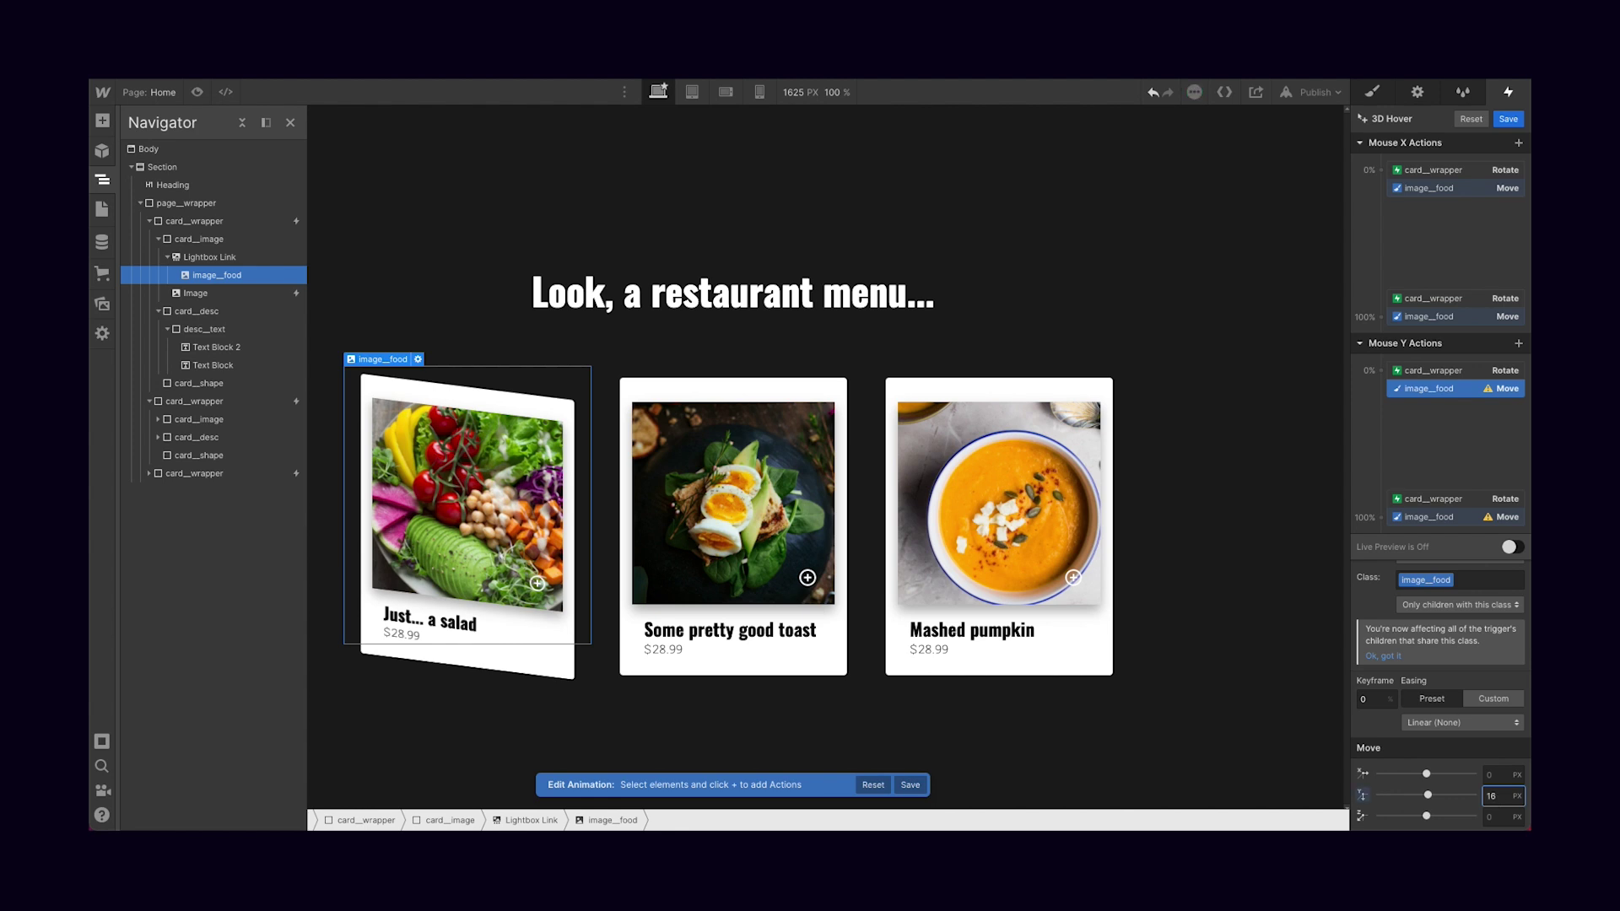
left_click(1435, 517)
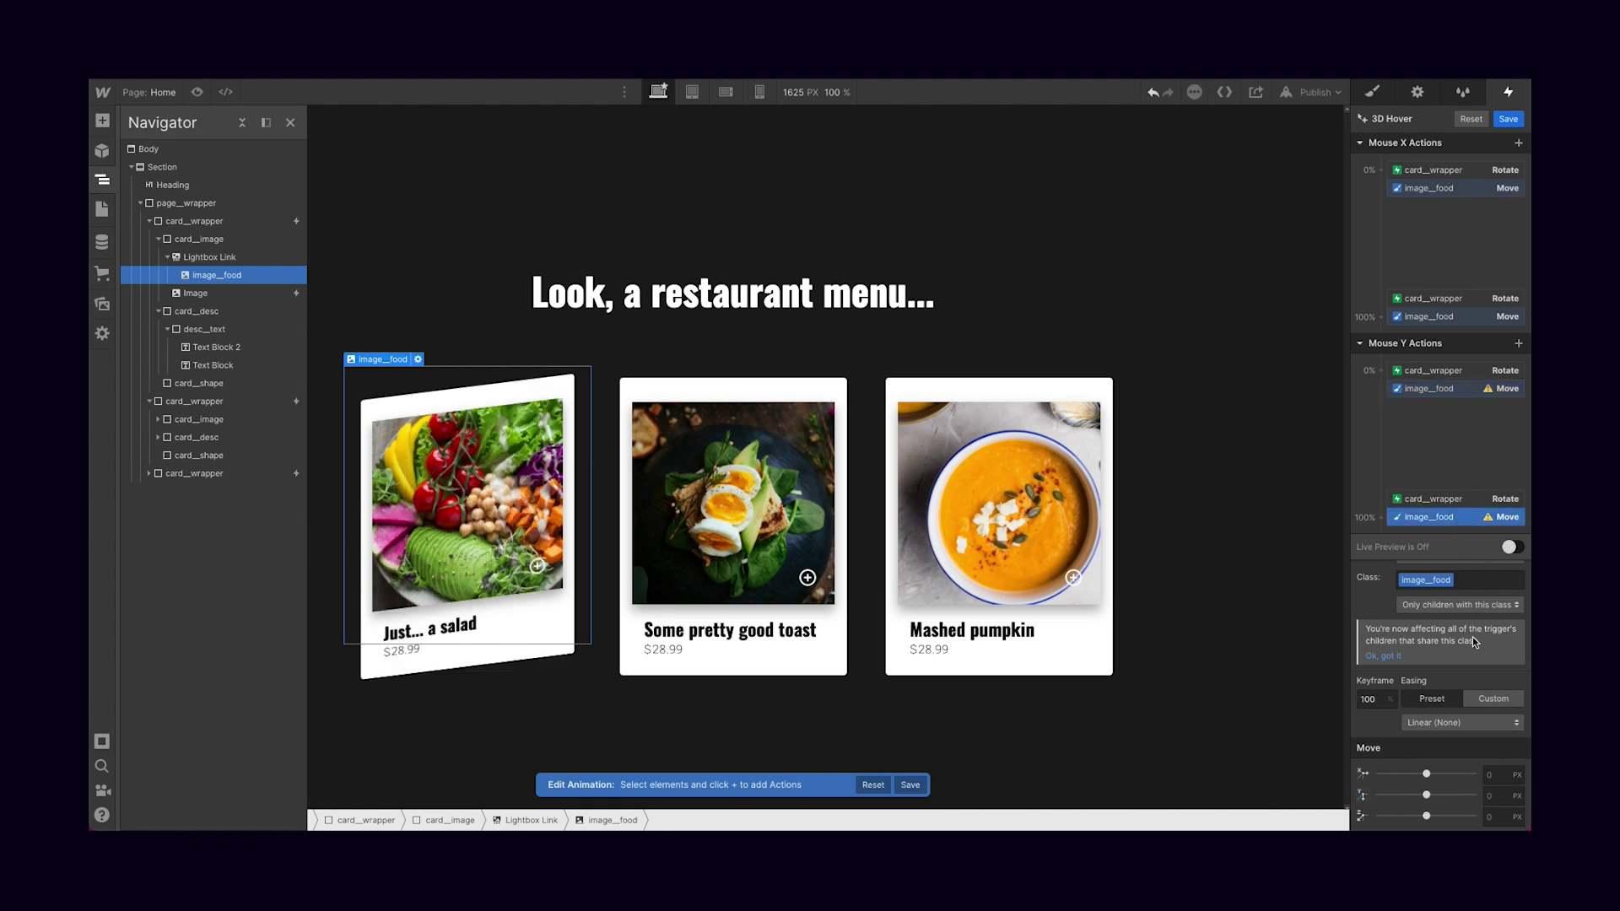
left_click(1504, 796)
type("-16")
key("Return")
Review the image__food Move keyframes on both mouse axes and preview the image shift on the first card
left_click(1463, 391)
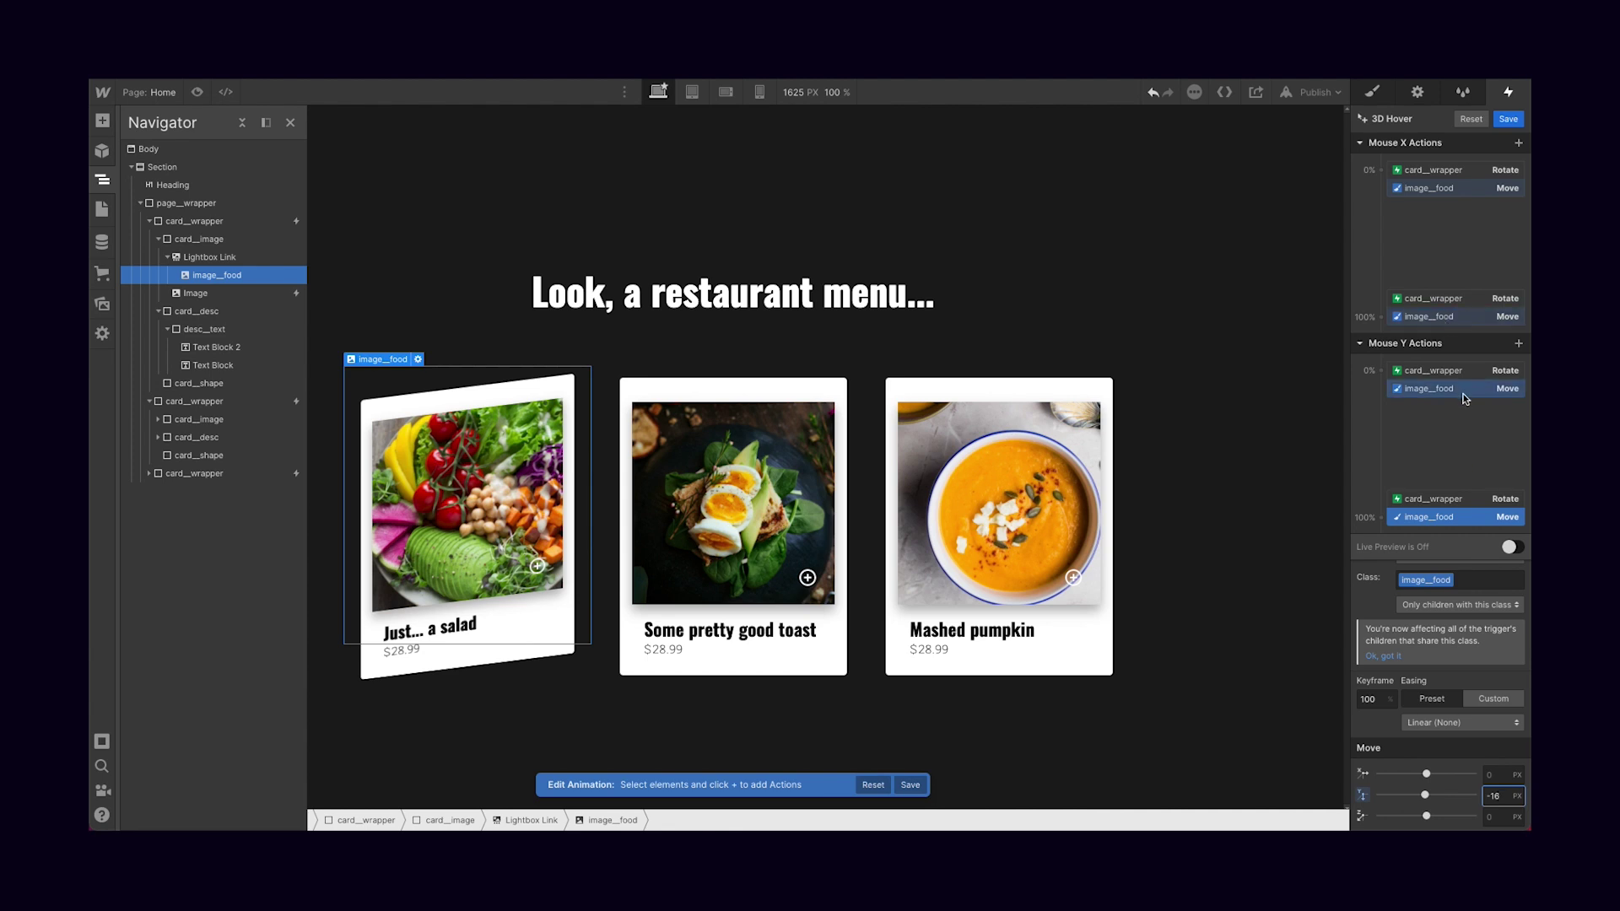
left_click(1465, 517)
left_click(1459, 188)
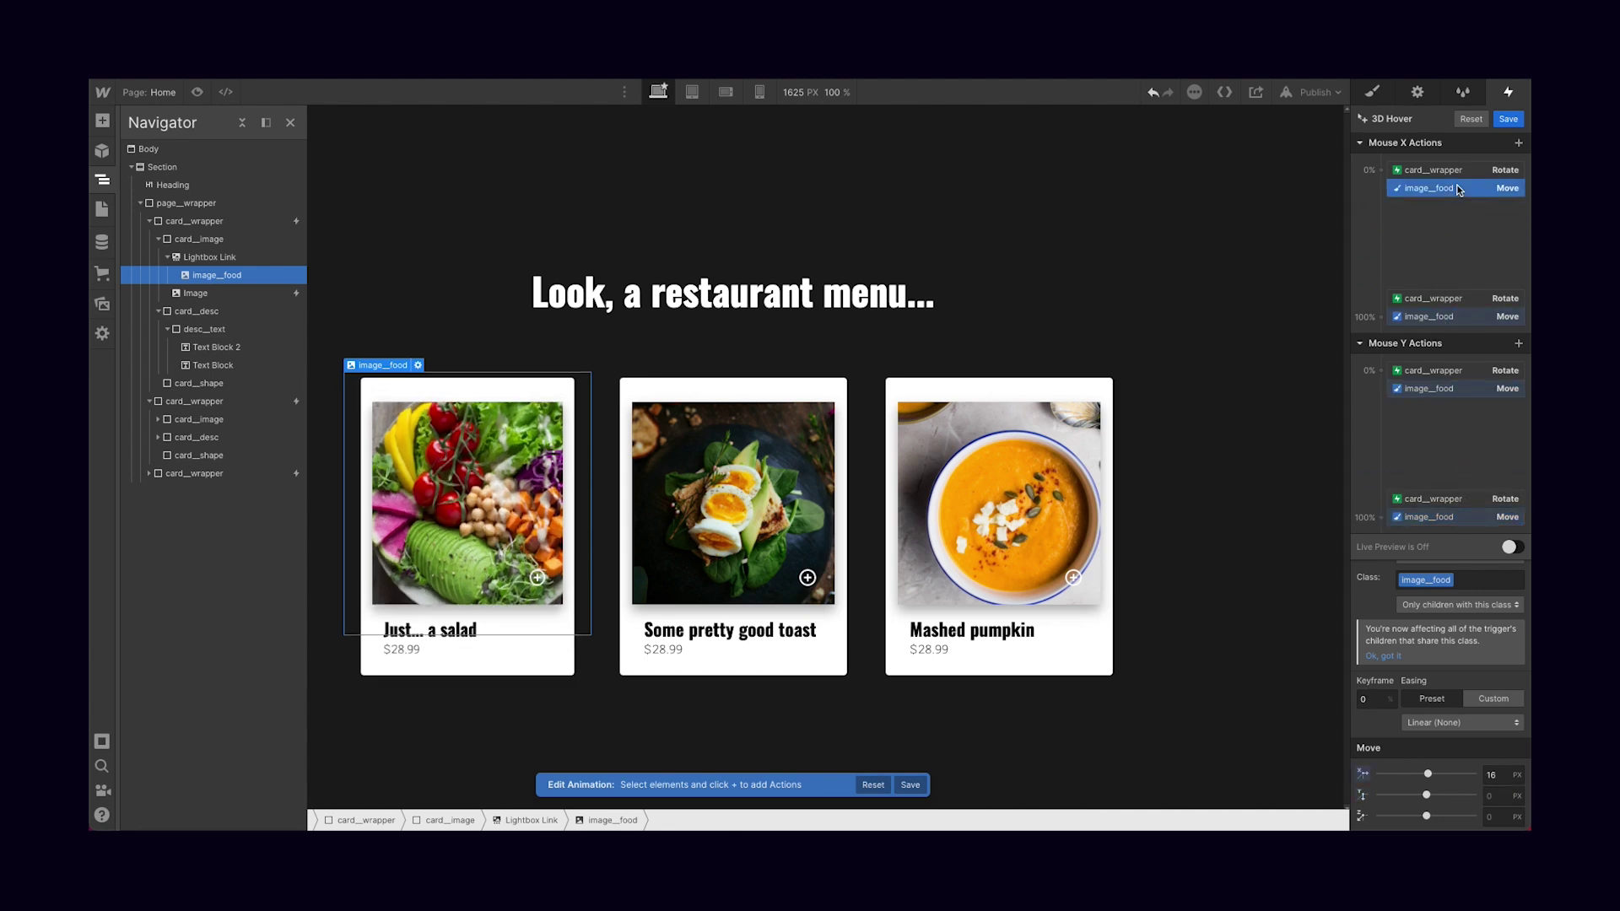
left_click(1462, 320)
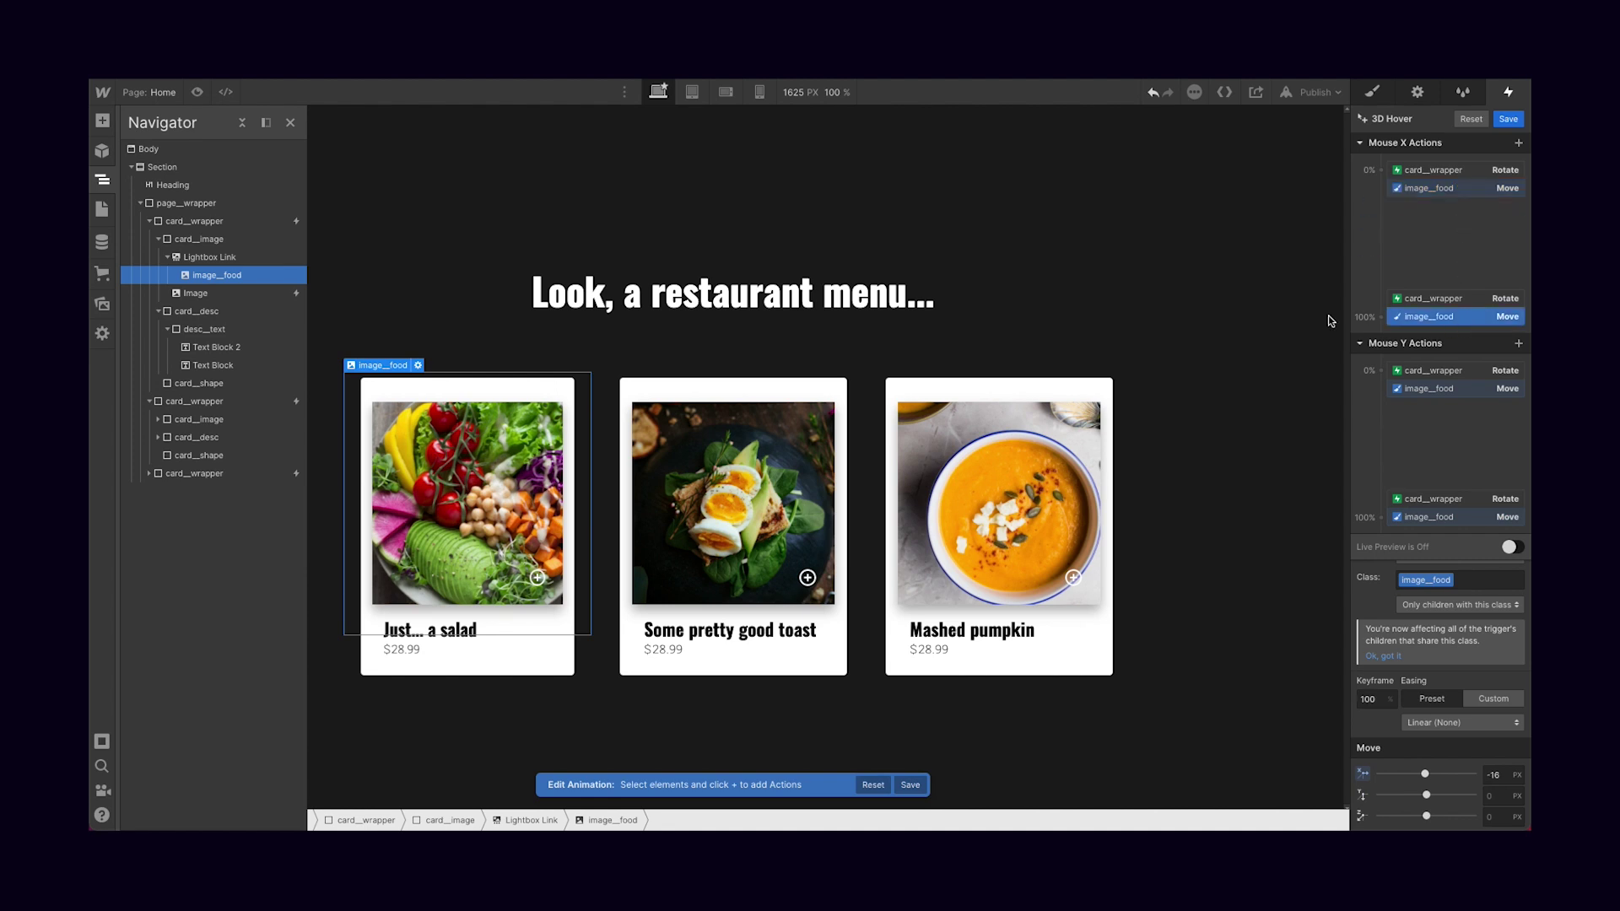
left_click(197, 92)
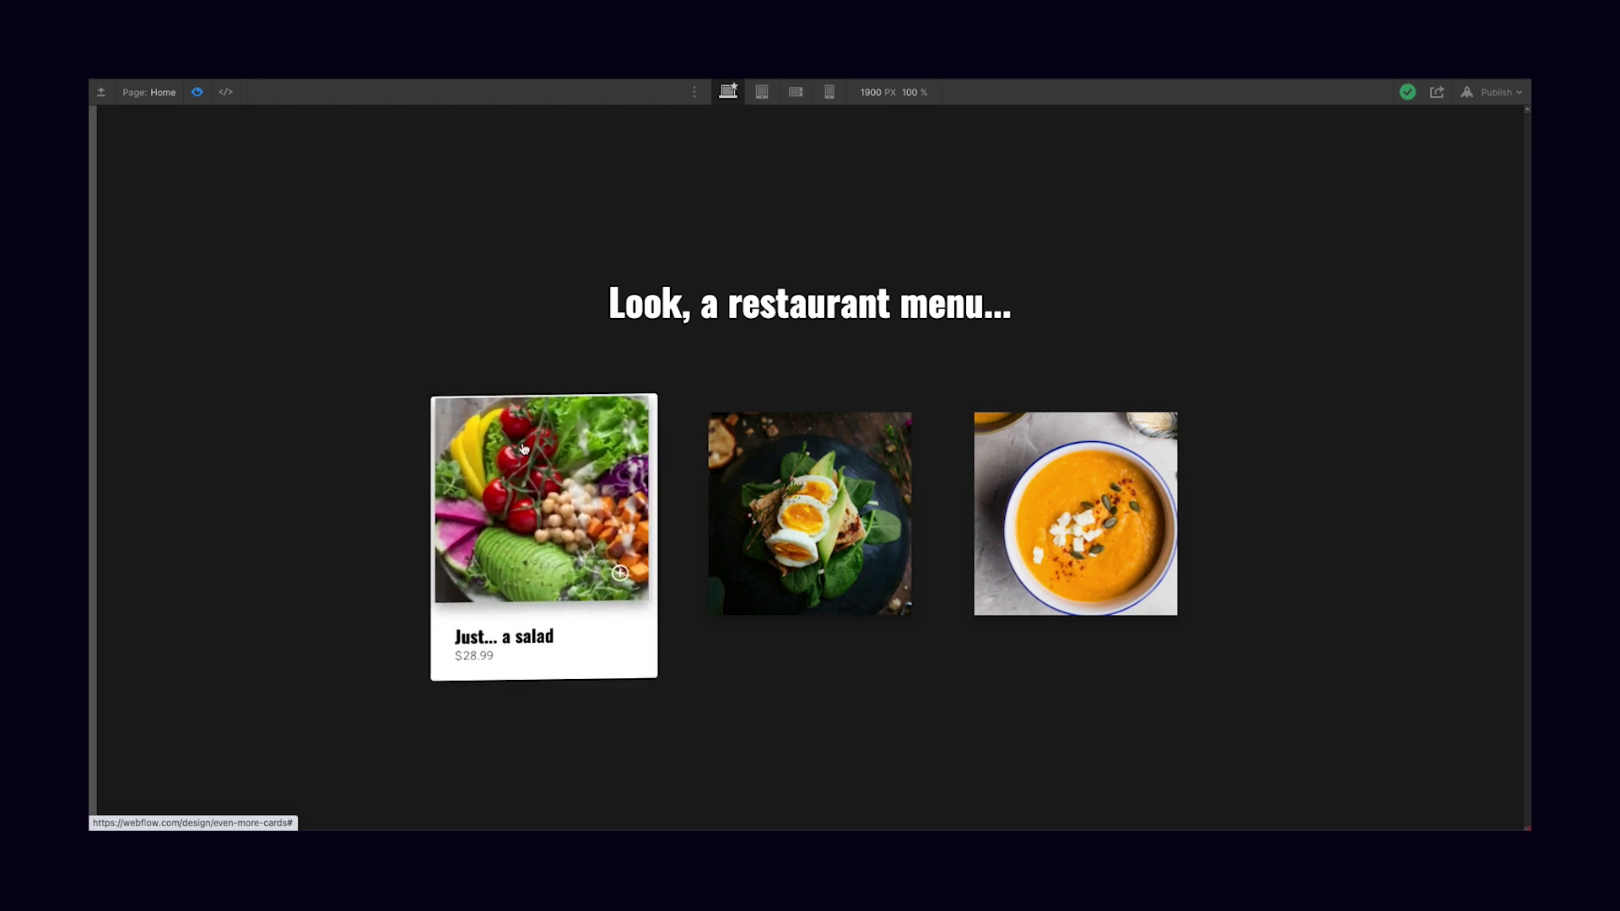
left_click(197, 92)
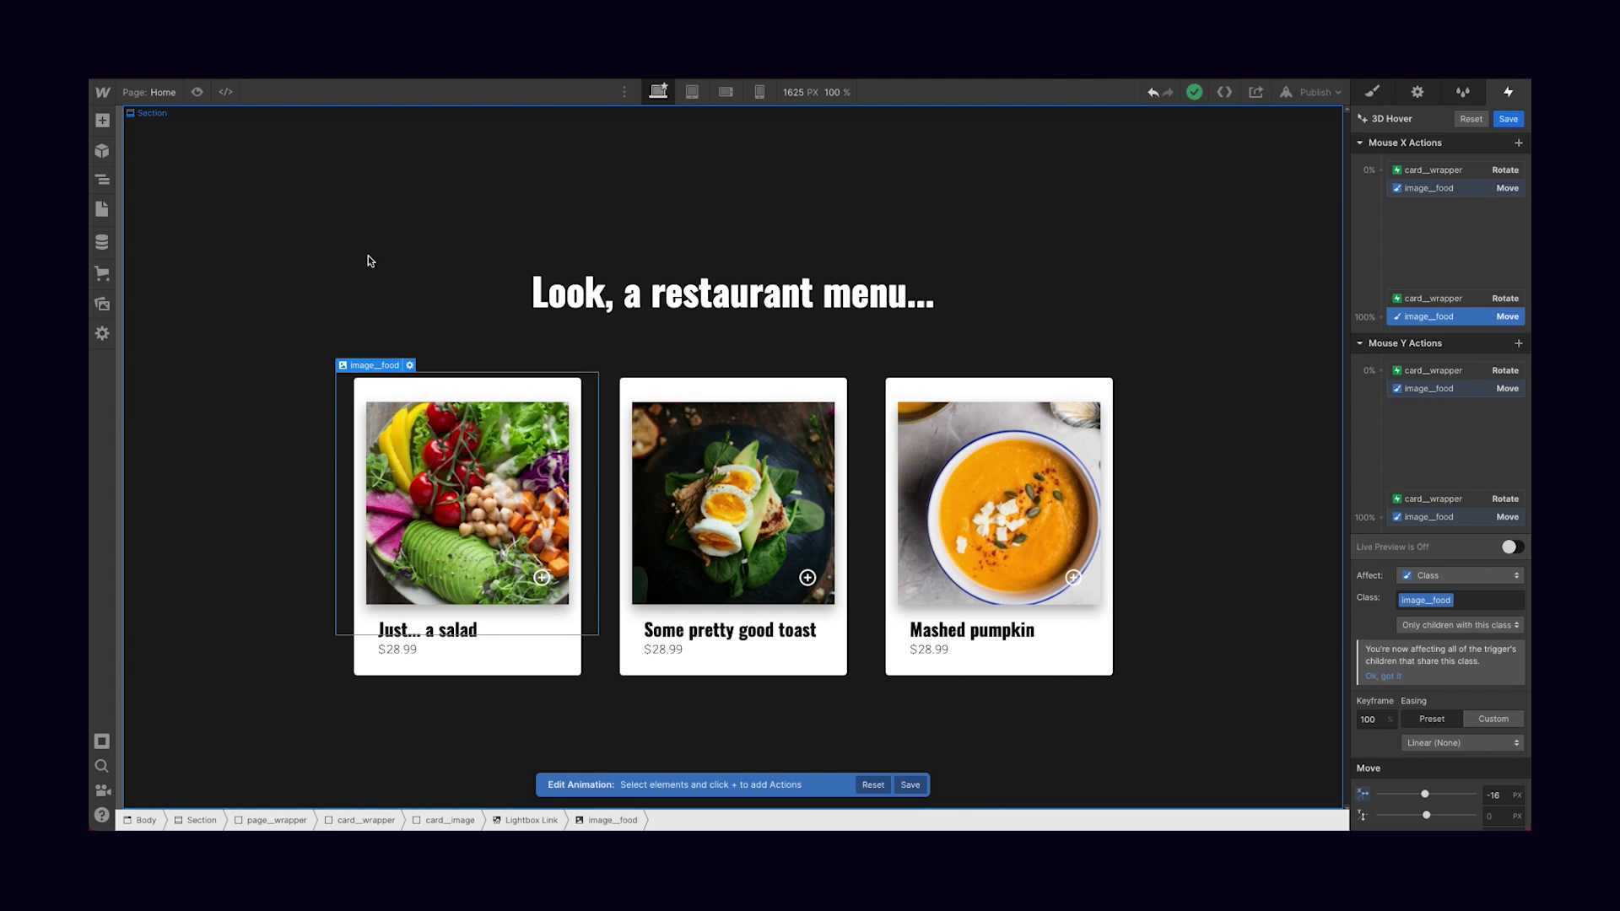
Save the 3D Hover animation, set its mouse-move trigger to the card__wrapper class, and preview the menu cards
left_click(1514, 123)
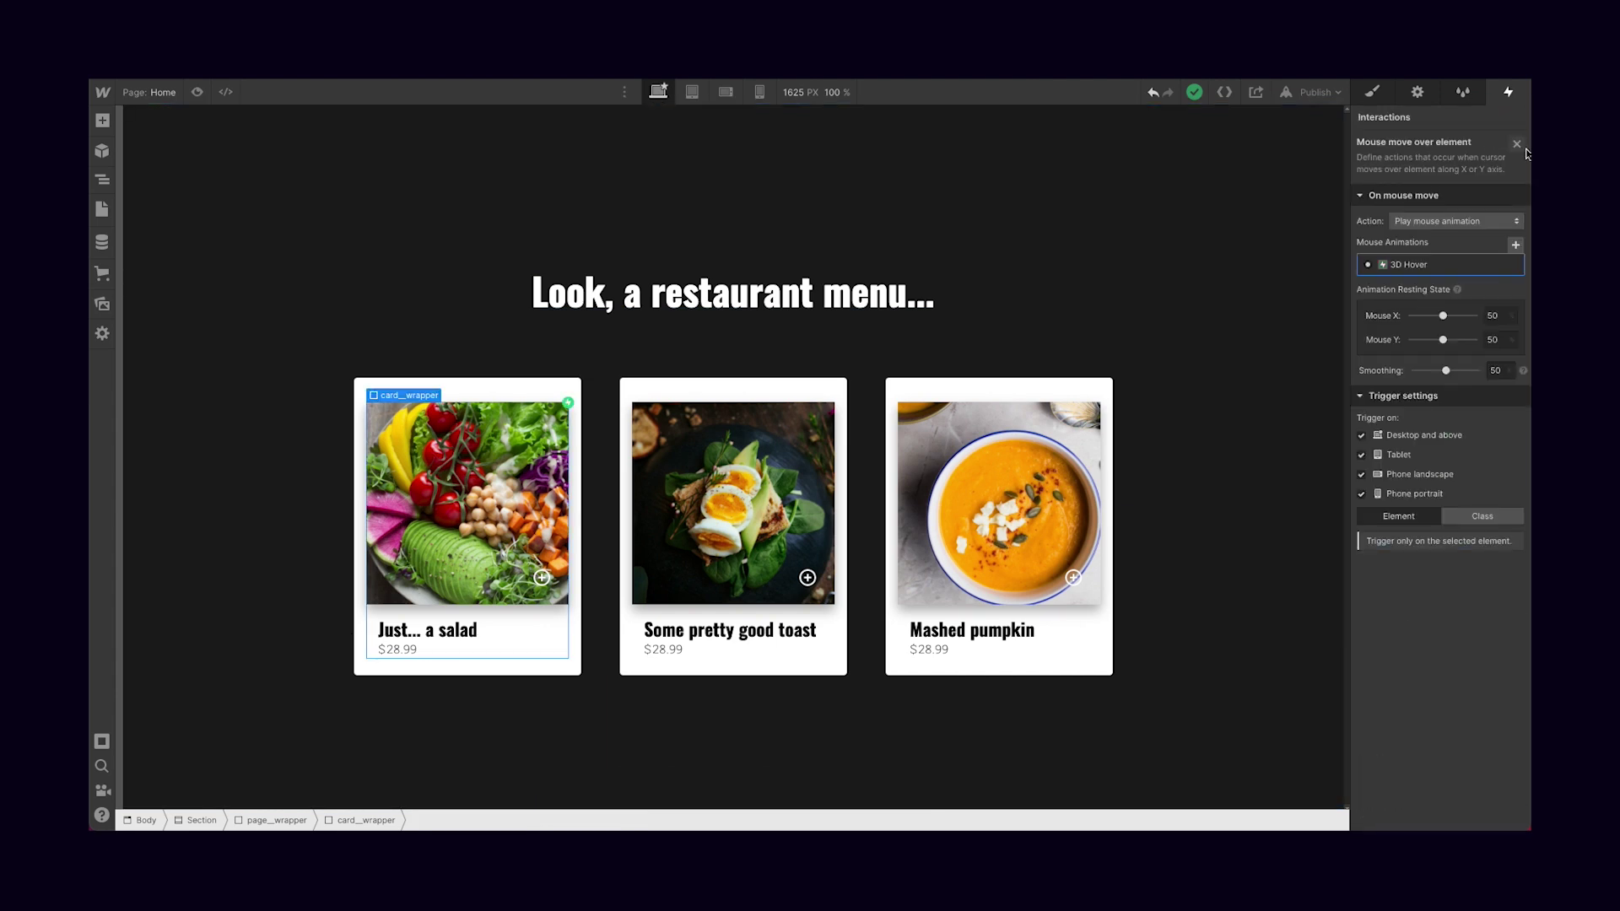
left_click(1516, 146)
left_click(1404, 206)
left_click(1485, 518)
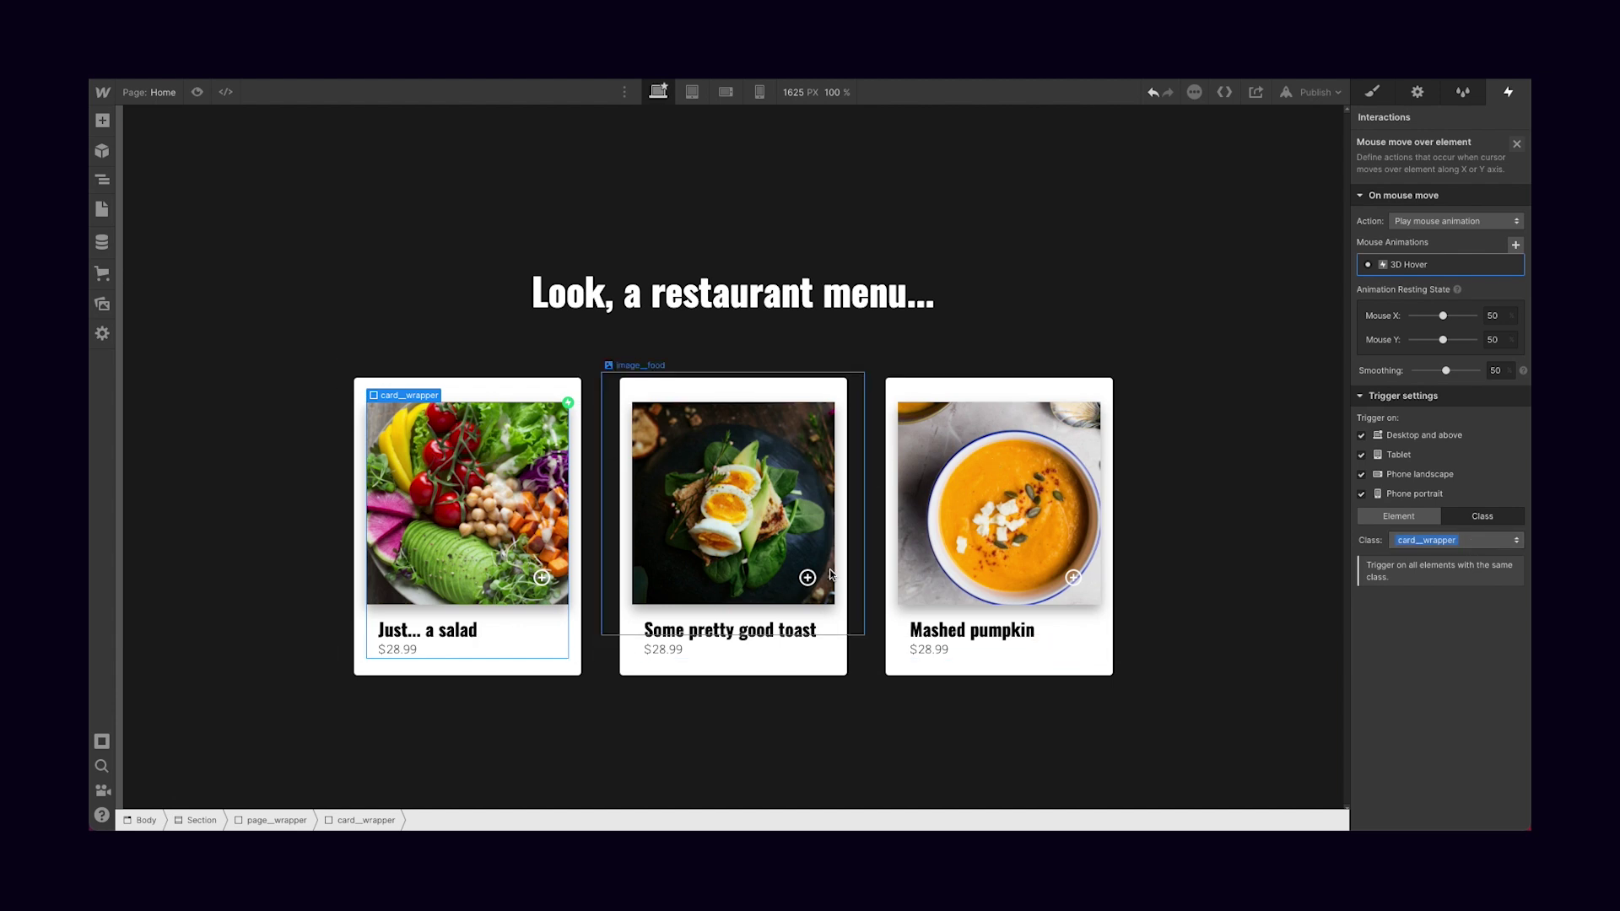
left_click(198, 93)
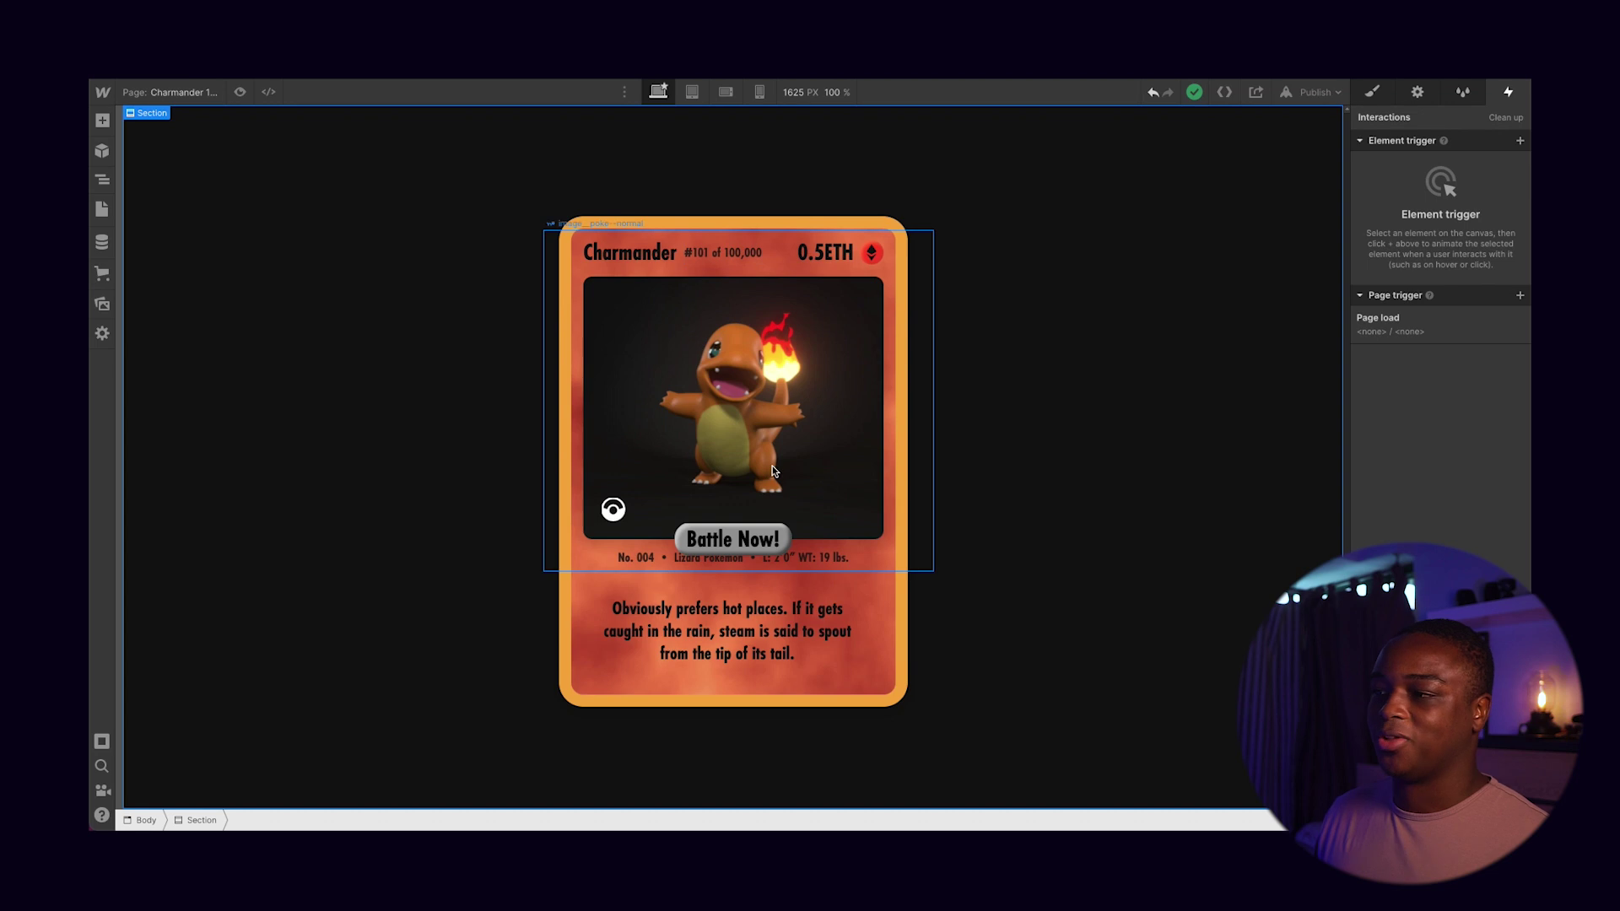
Preview the hover interaction of the Charmander card
left_click(240, 93)
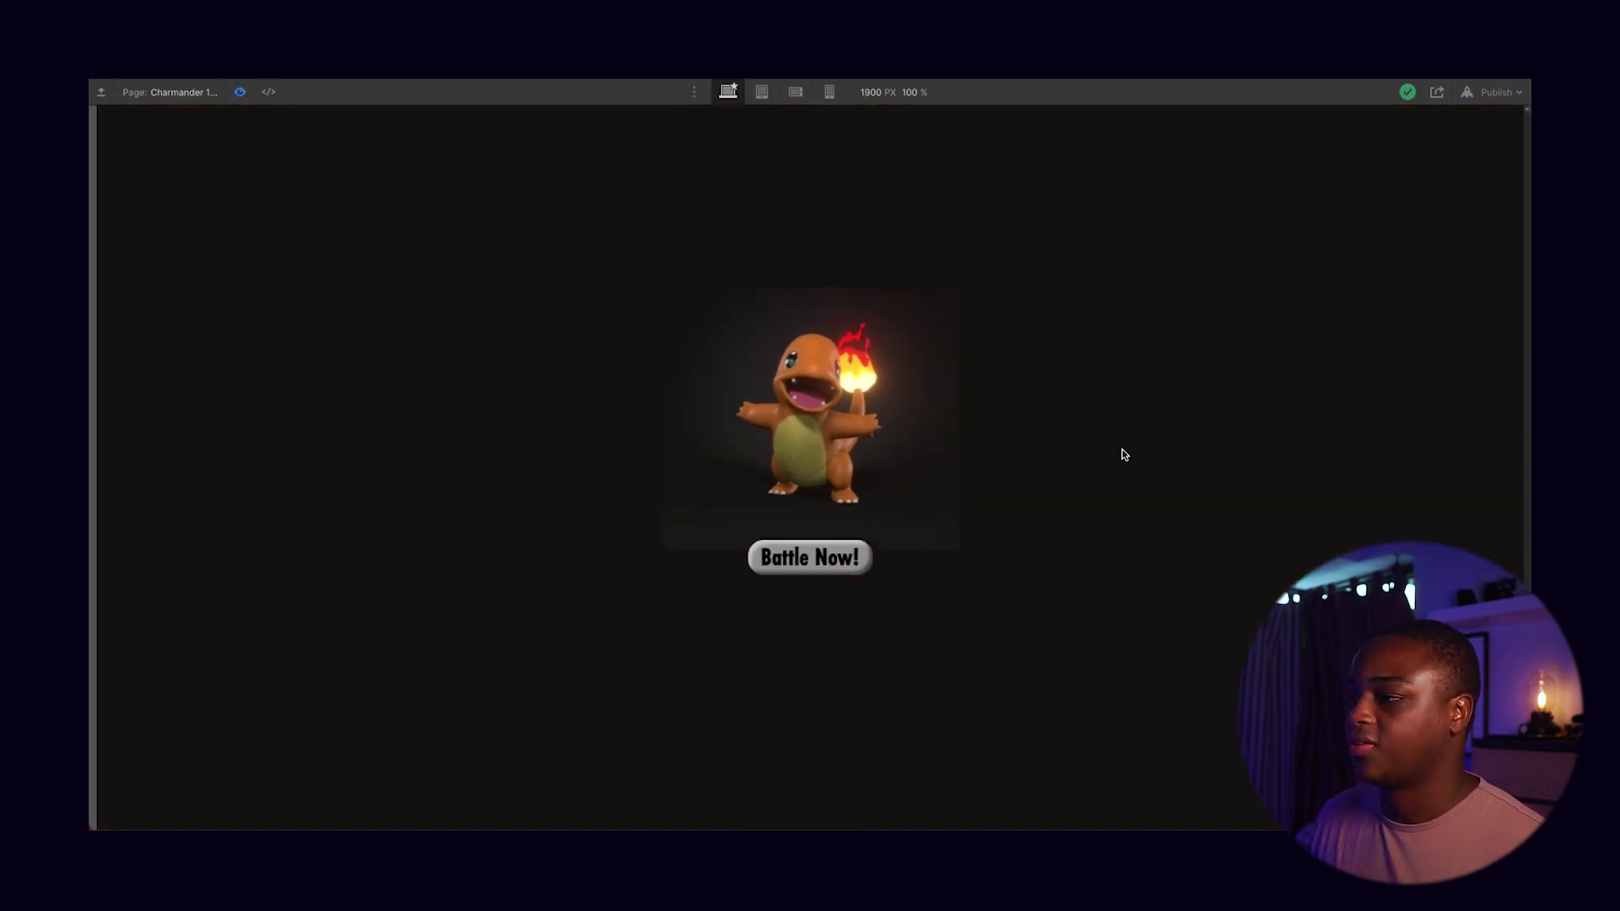
mouse_move(856, 456)
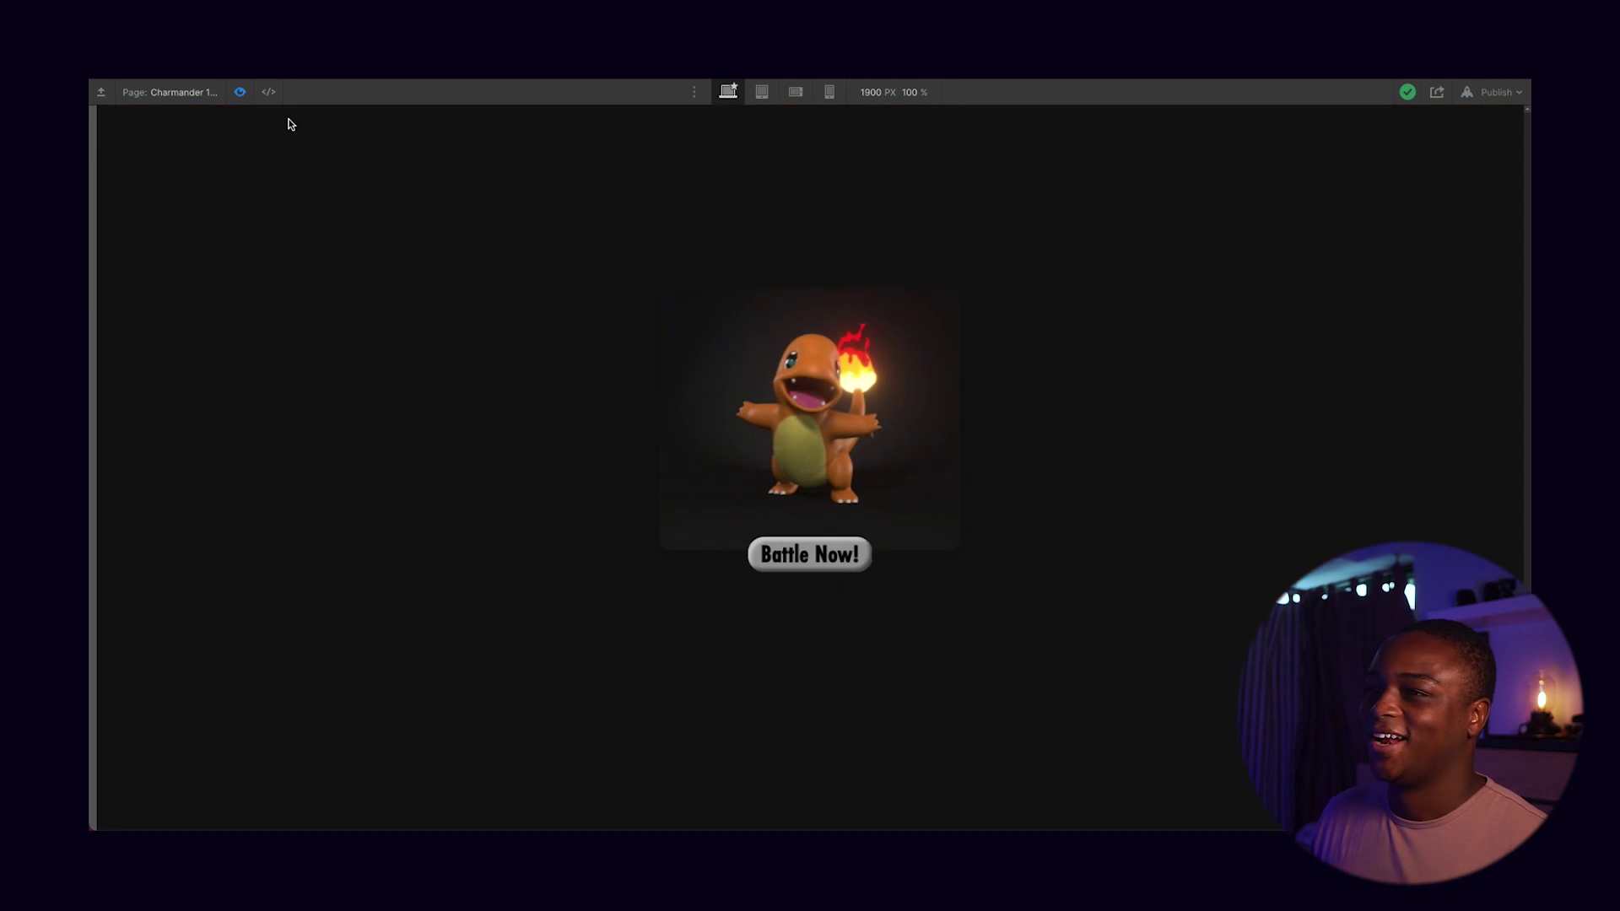
left_click(236, 94)
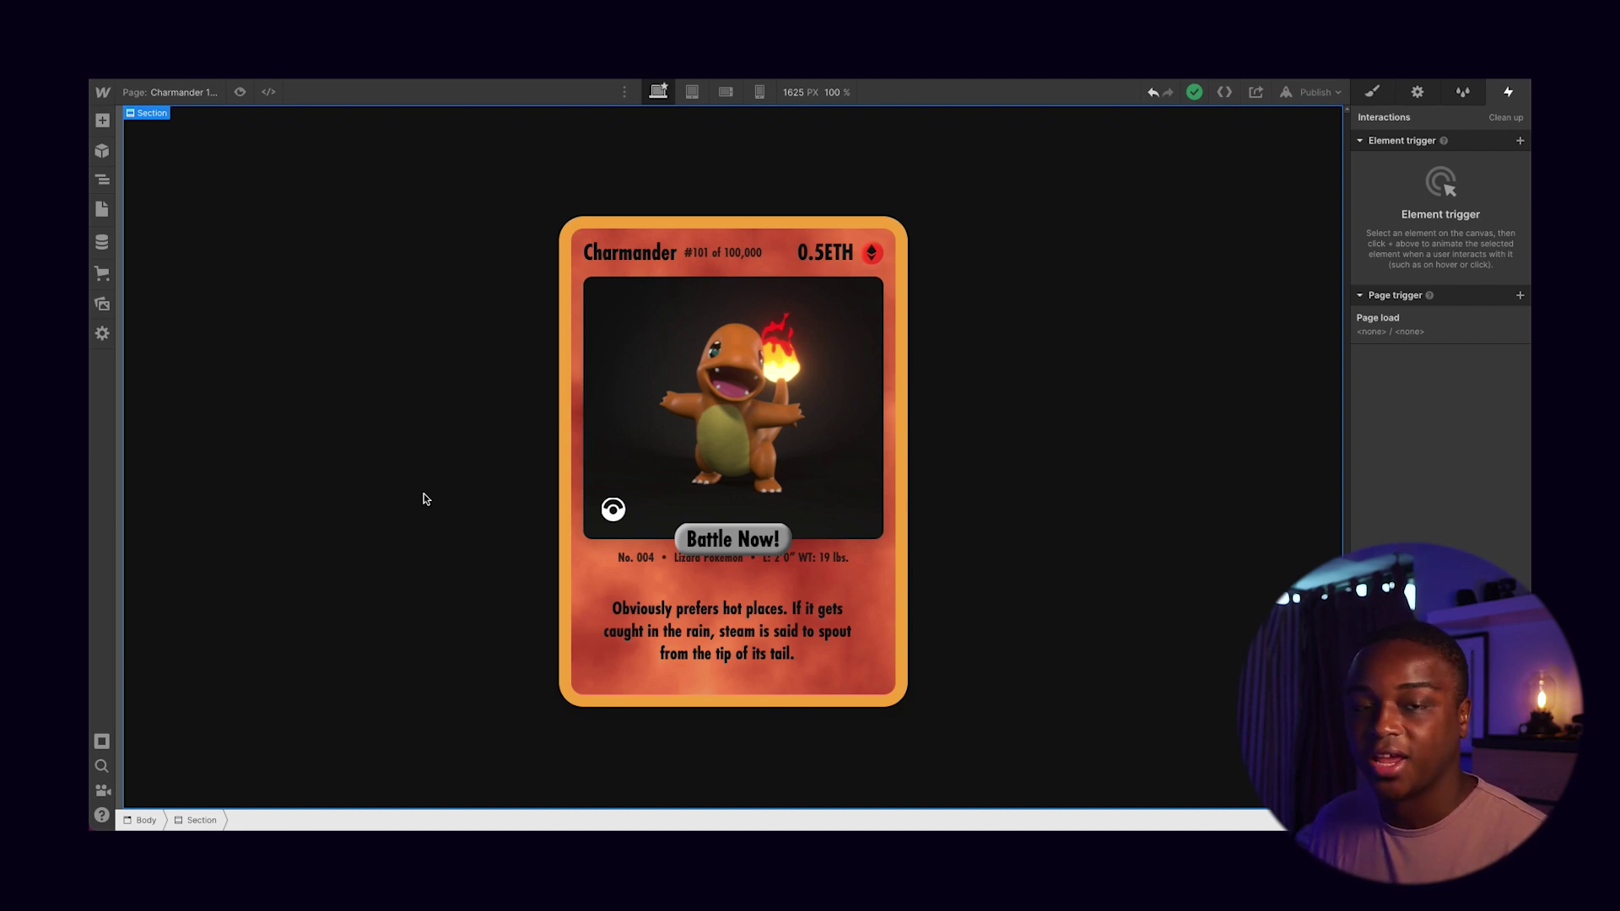
Open the Lottie animation settings of the Charmander card's image__poke--normal element
left_click(798, 381)
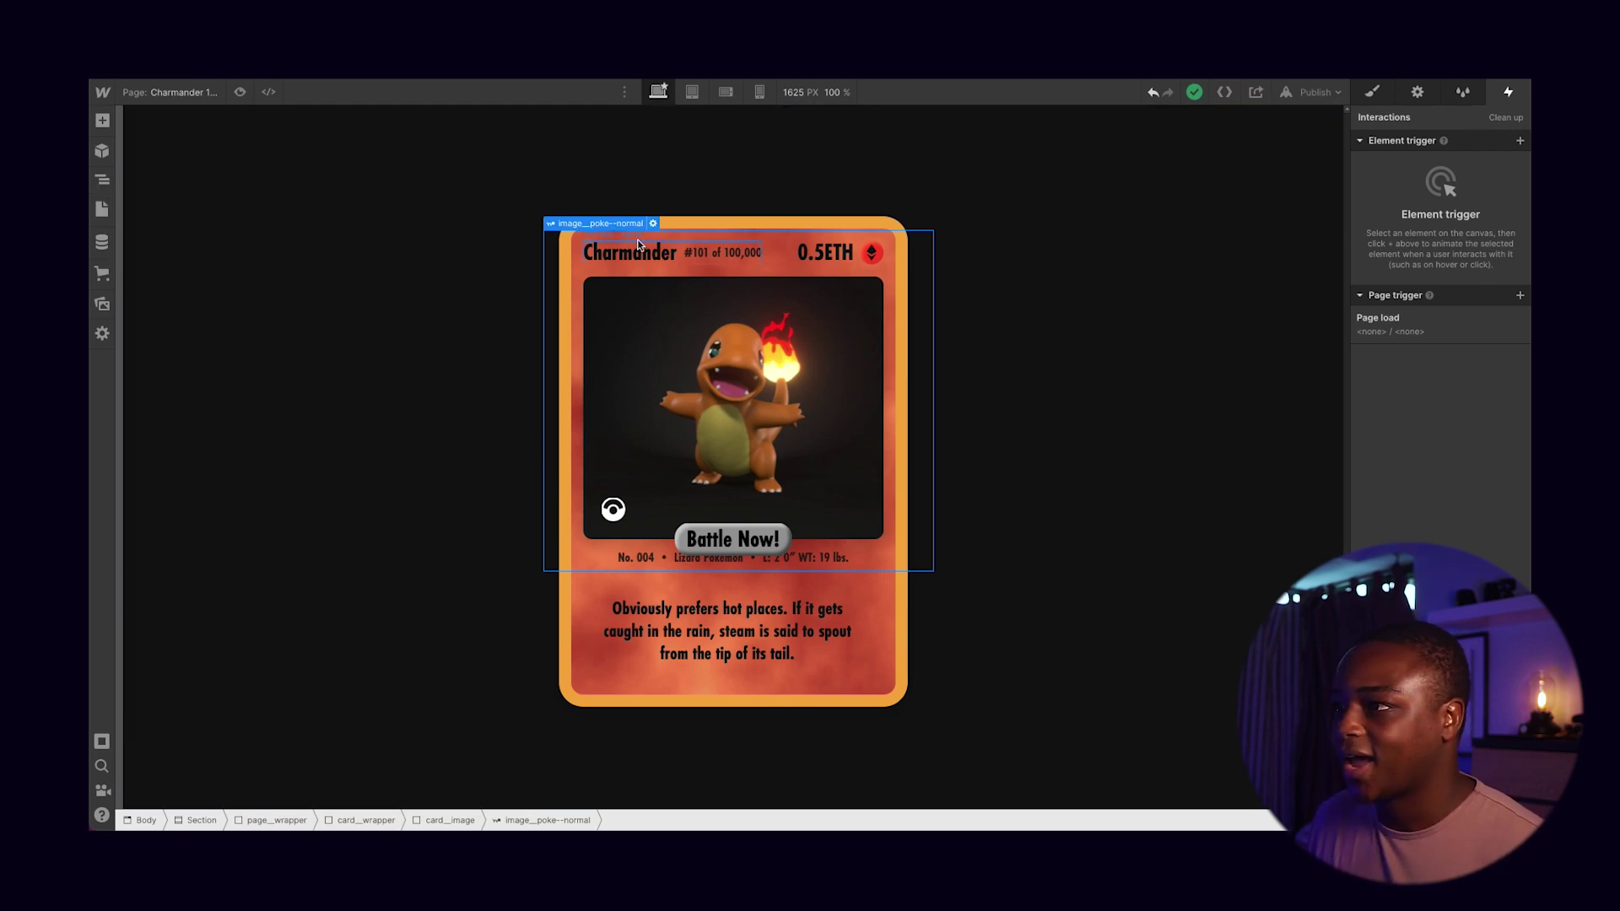
left_click(1418, 93)
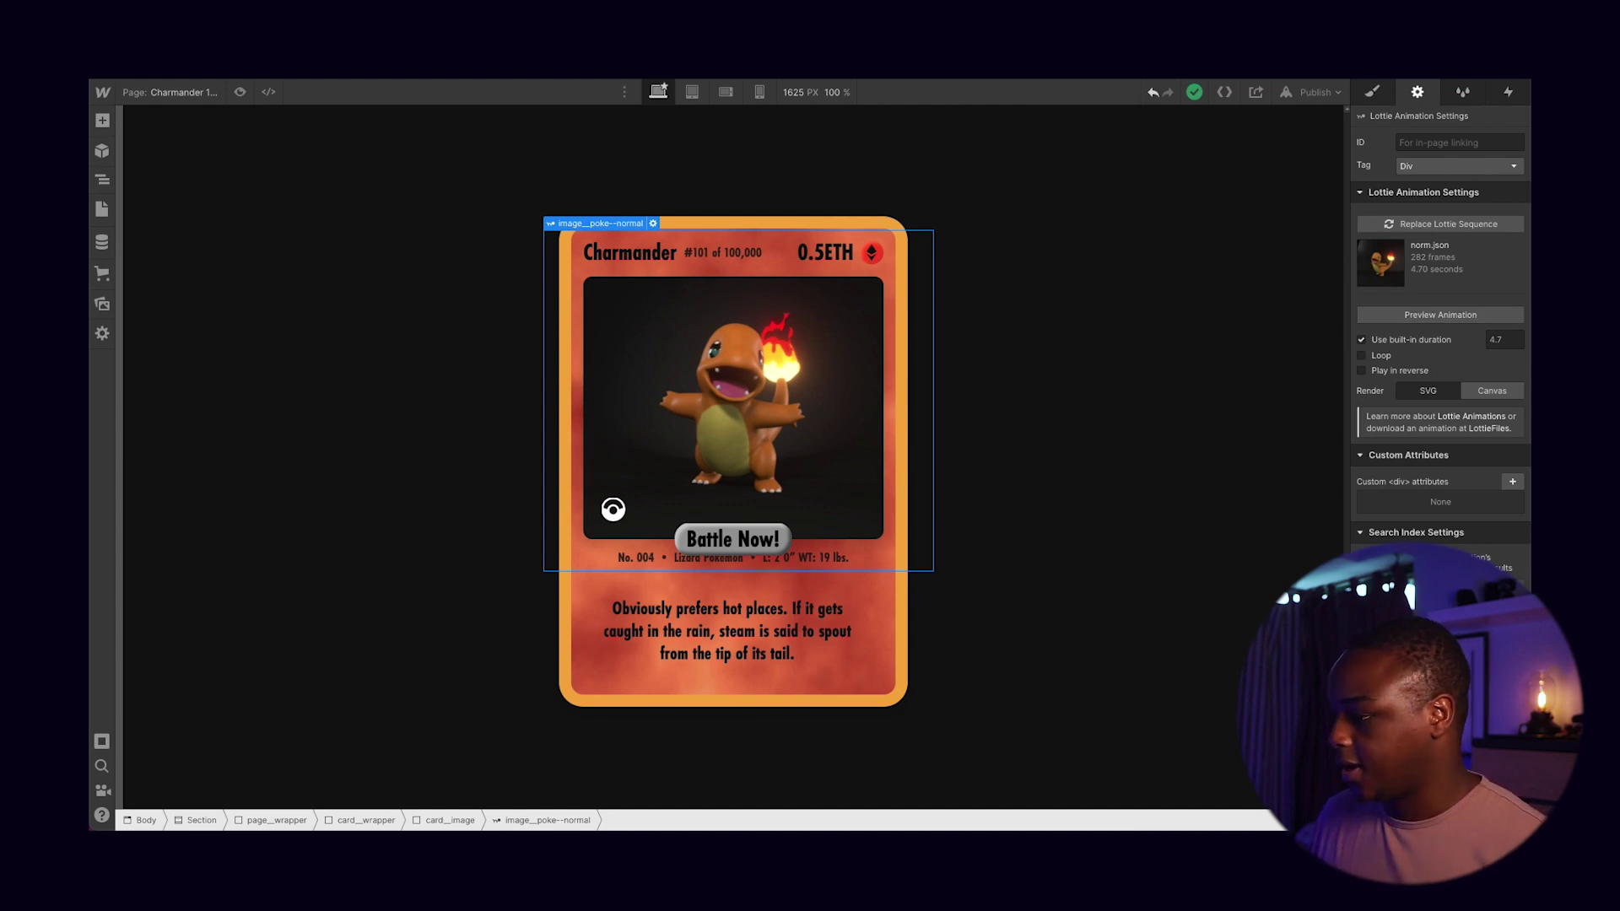
Switch to Finder and examine the Char_Normal2 JPEG sequence frame by frame up to 0029.jpg
key("super+Tab")
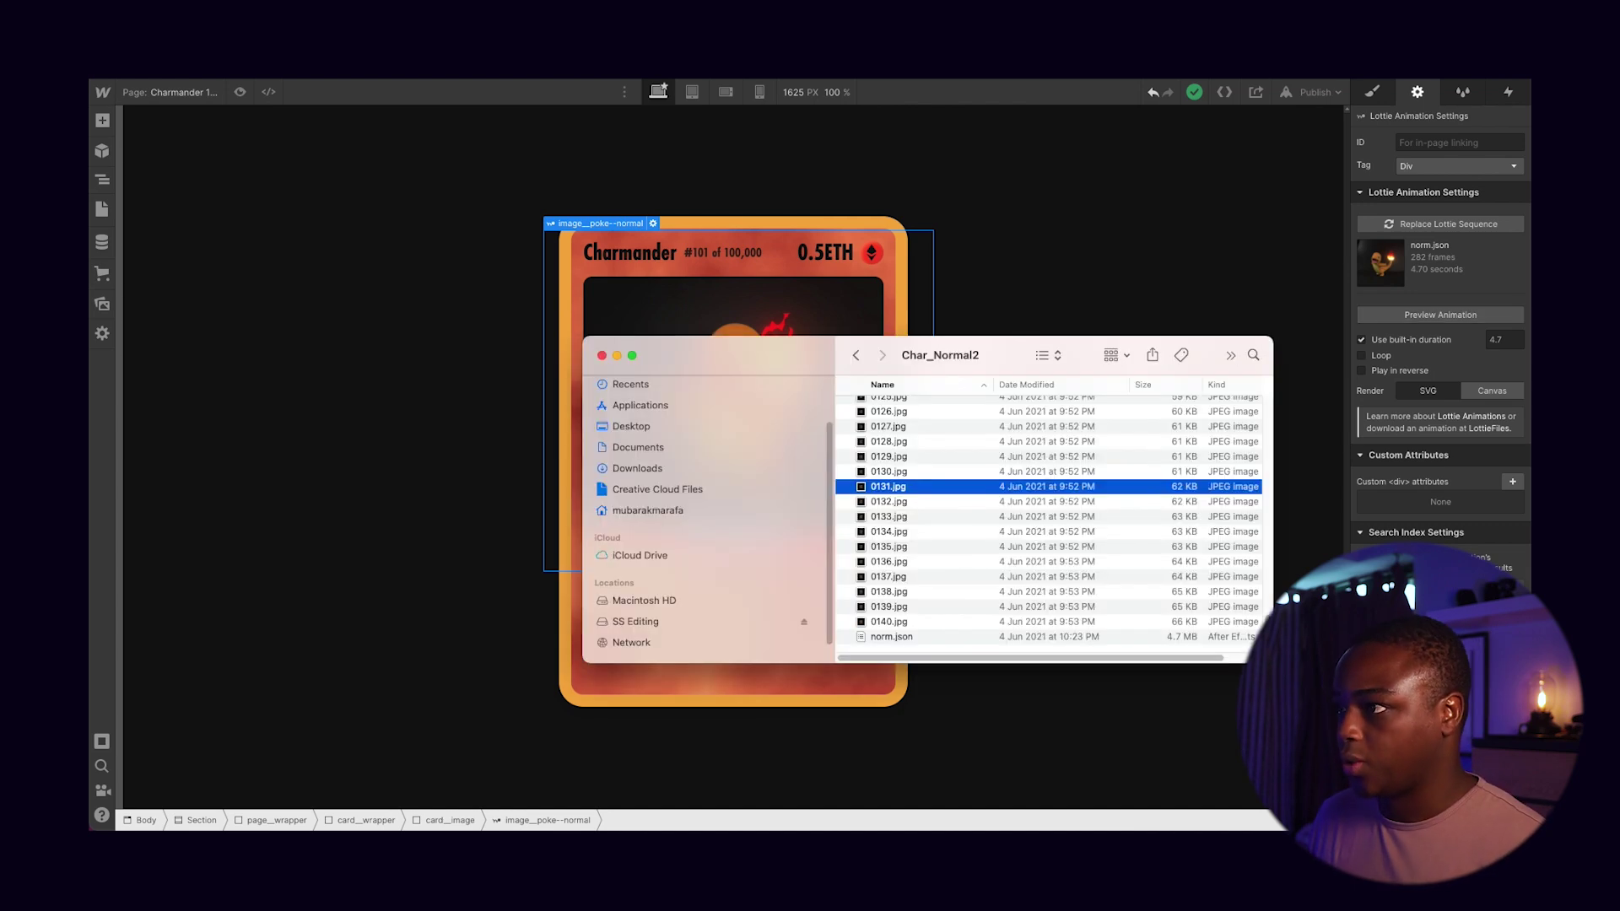
scroll(942, 478, "up", 20)
left_click(913, 422)
key("space")
key("Down")
key("Down")
key("Down")
key("Down")
key("Down")
key("Down")
key("Down")
key("Down")
key("Down")
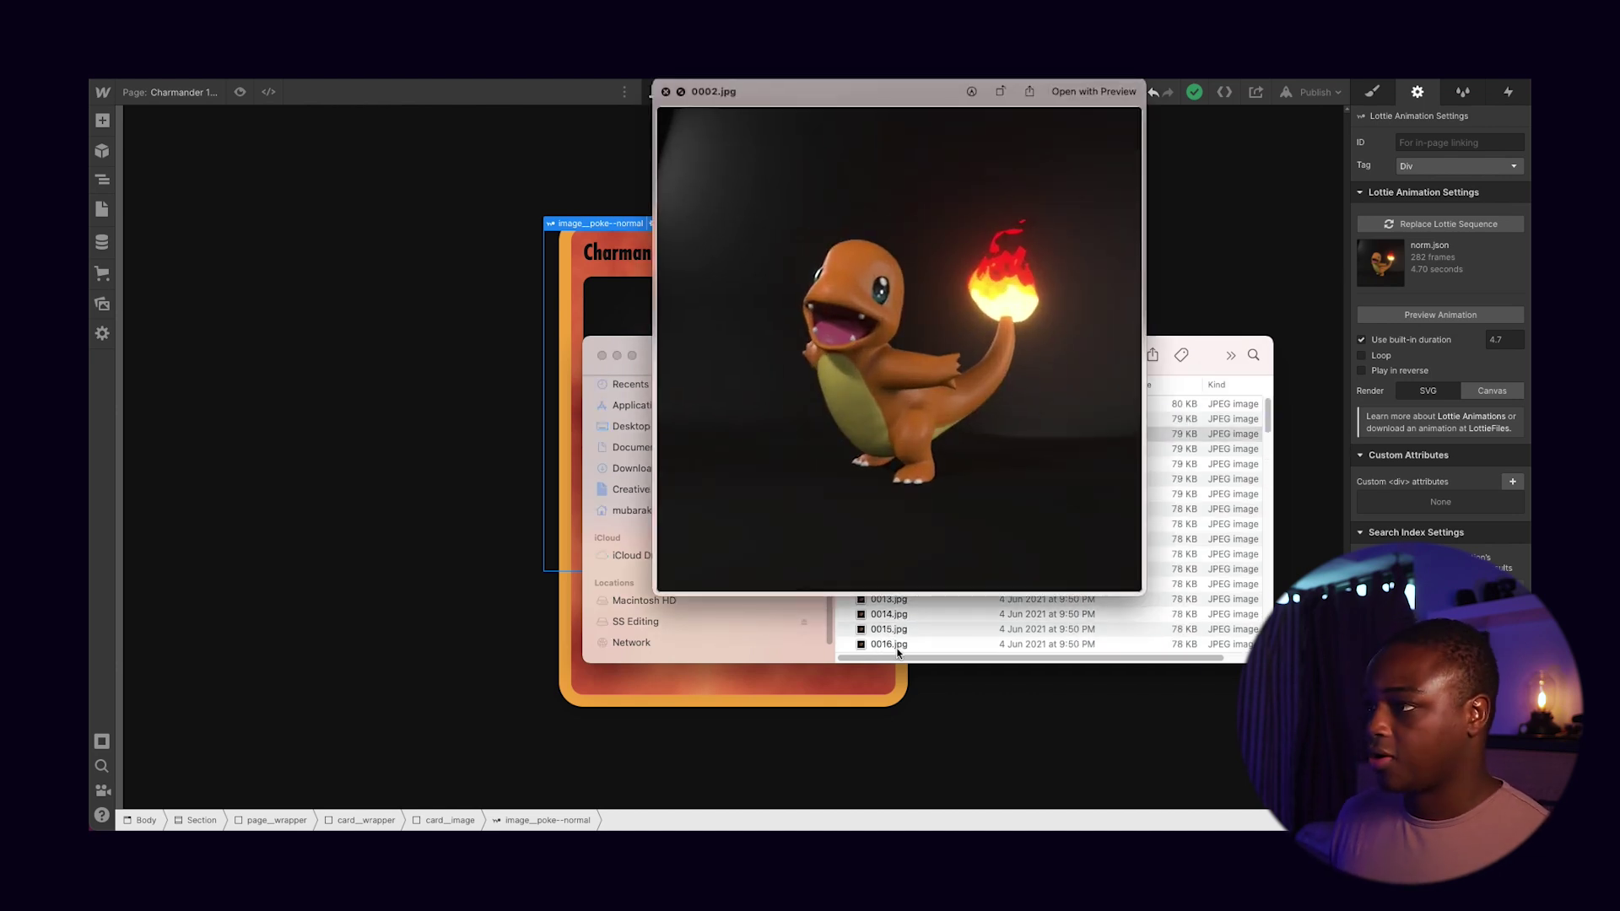
key("Down")
key("Down")
key("Down")
key("Down")
key("Down")
key("Down")
key("Down")
key("Down")
key("Down")
key("Down")
key("Down")
key("Down")
key("Down")
key("Down")
key("Down")
key("Down")
key("Down")
key("Down")
key("Down")
key("Down")
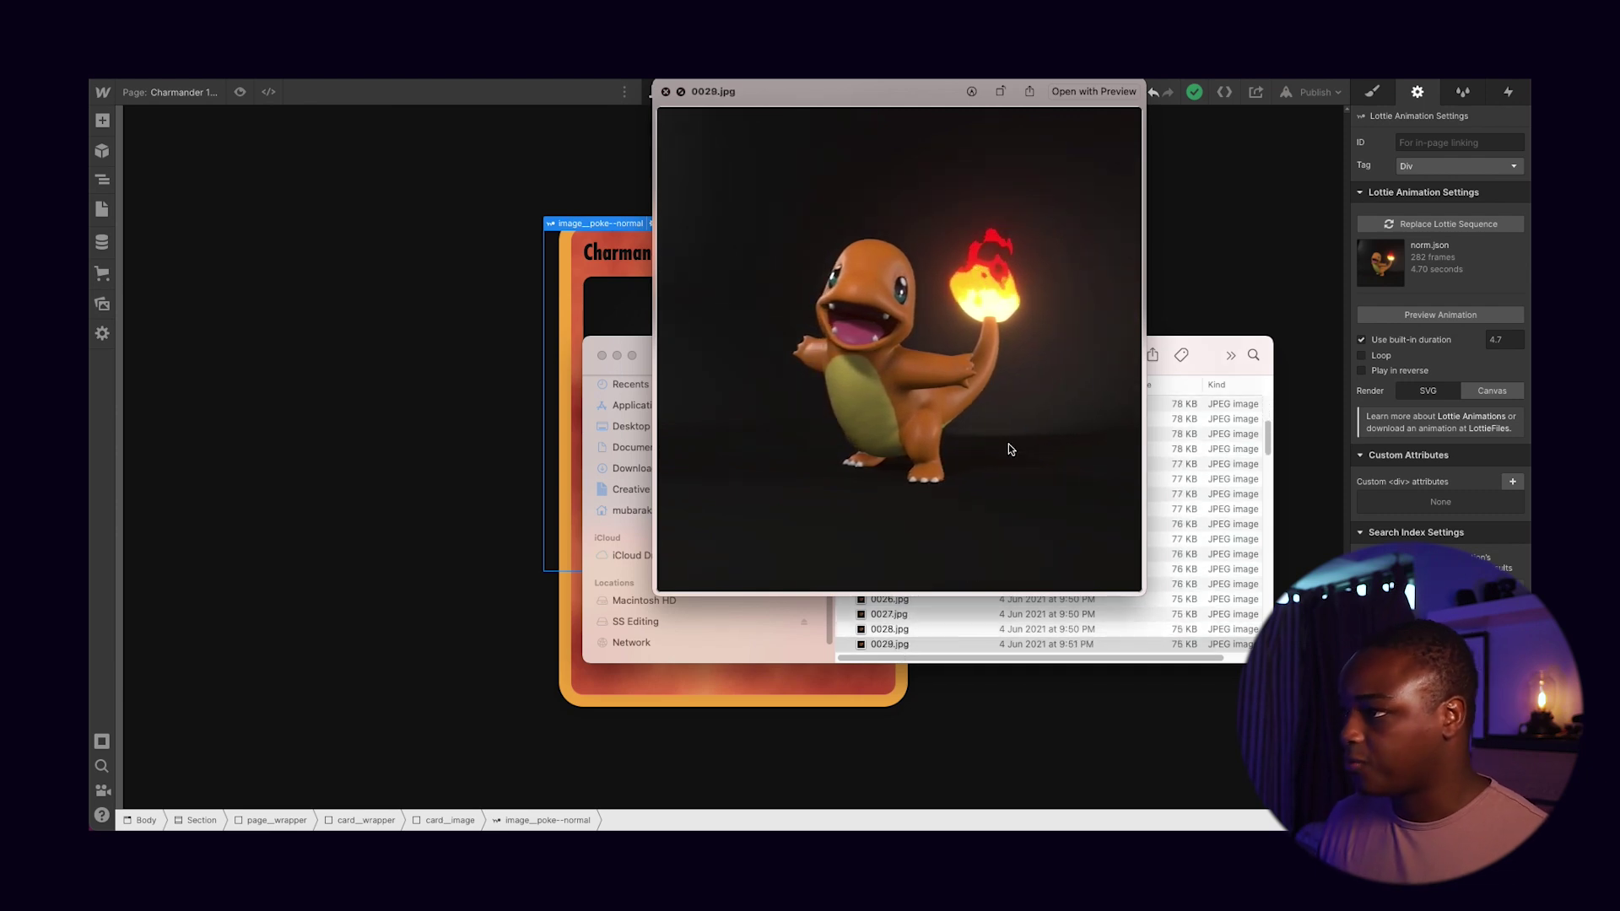
key("space")
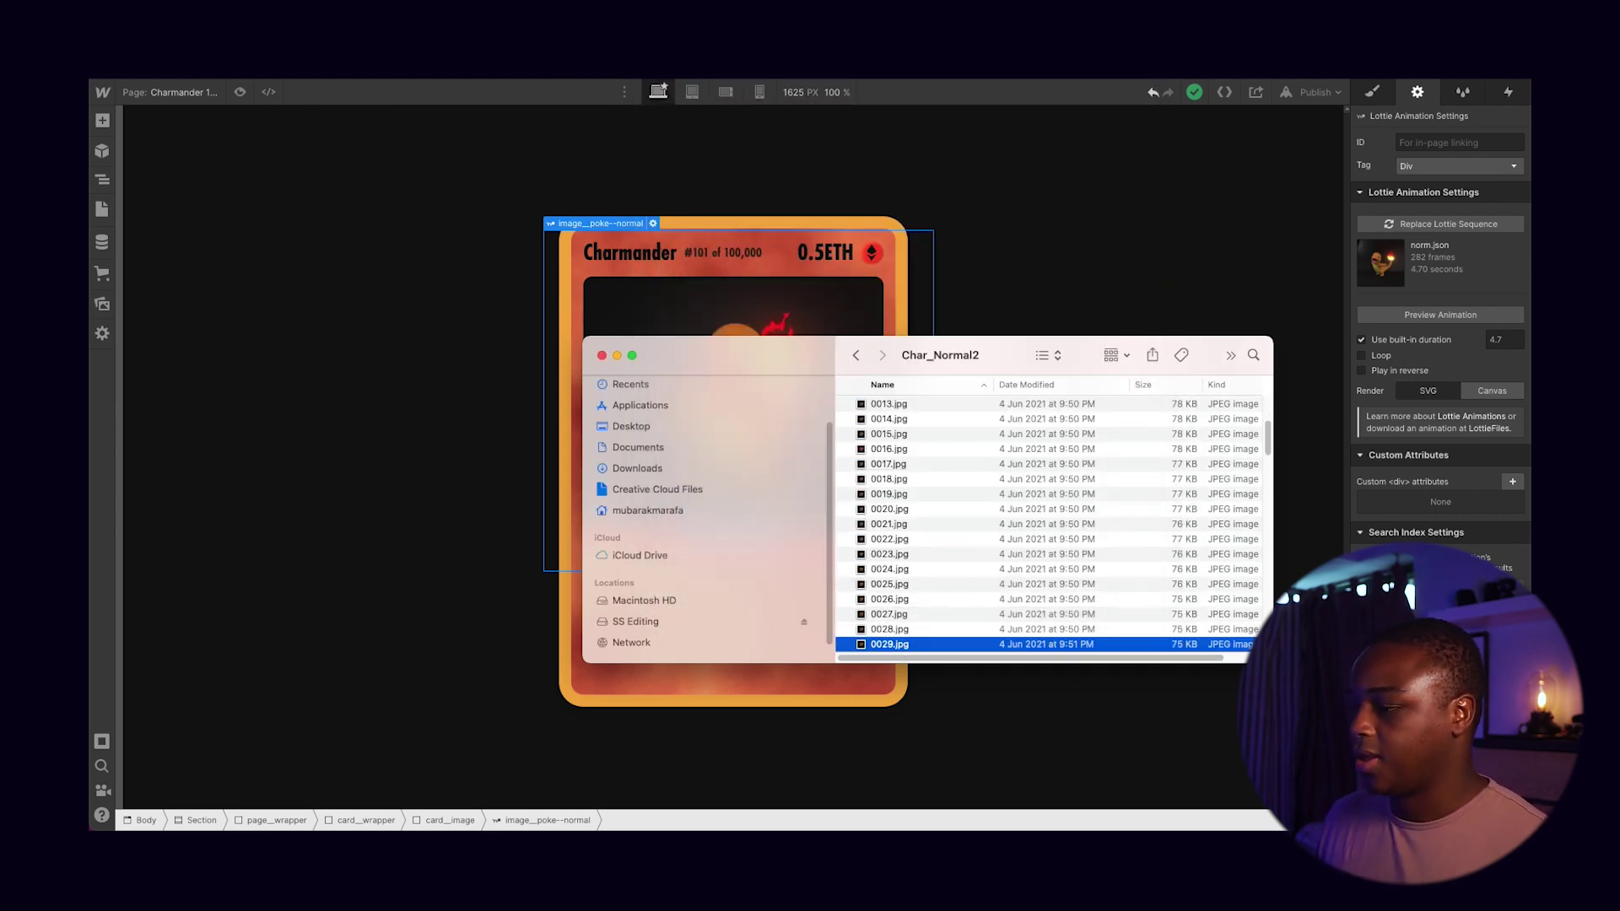